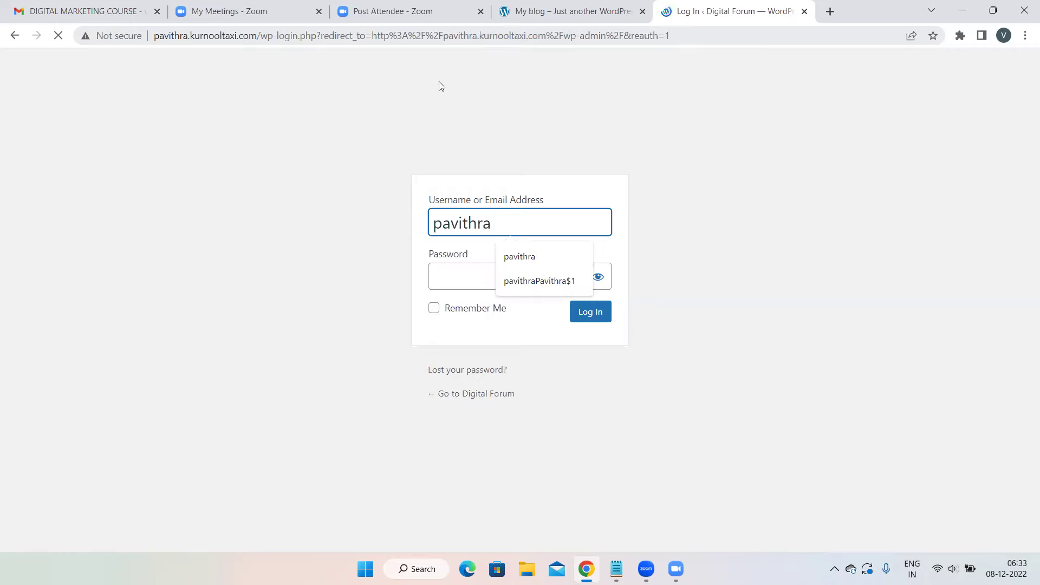
Step: Log in to the Digital Forum admin with the account password and open the live site in a new tab
left_click(453, 282)
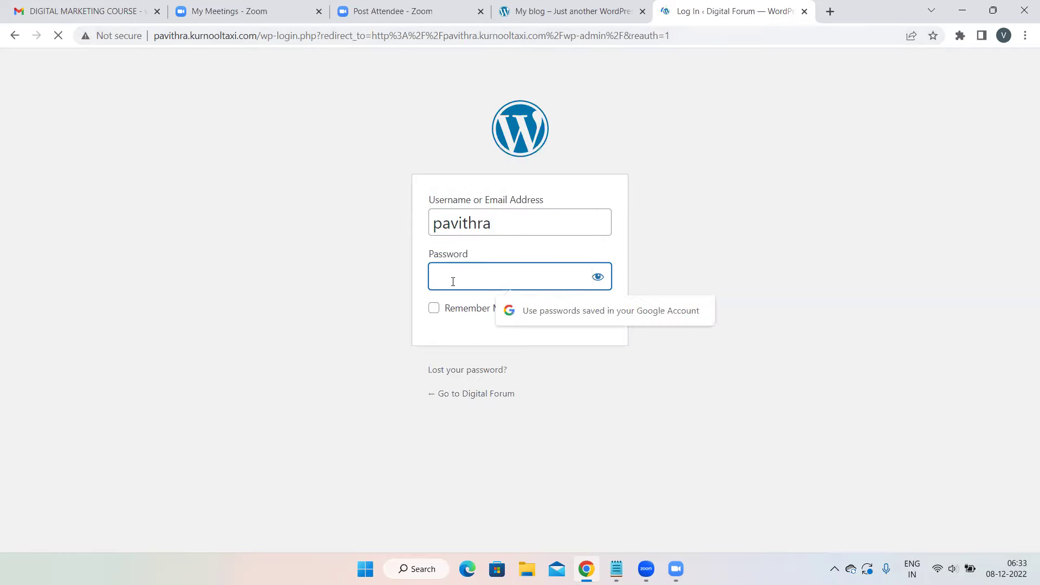
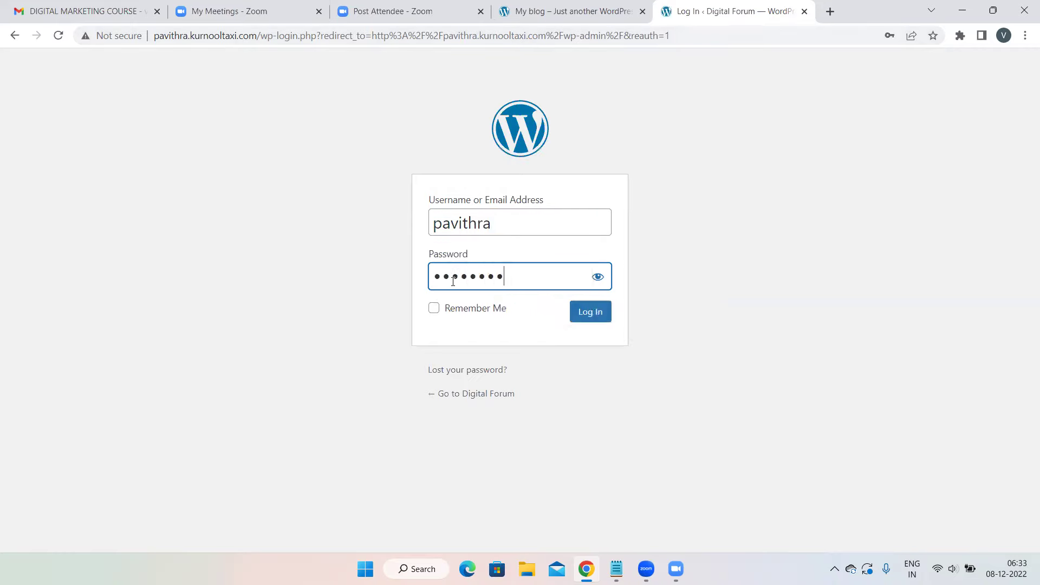
key("Return")
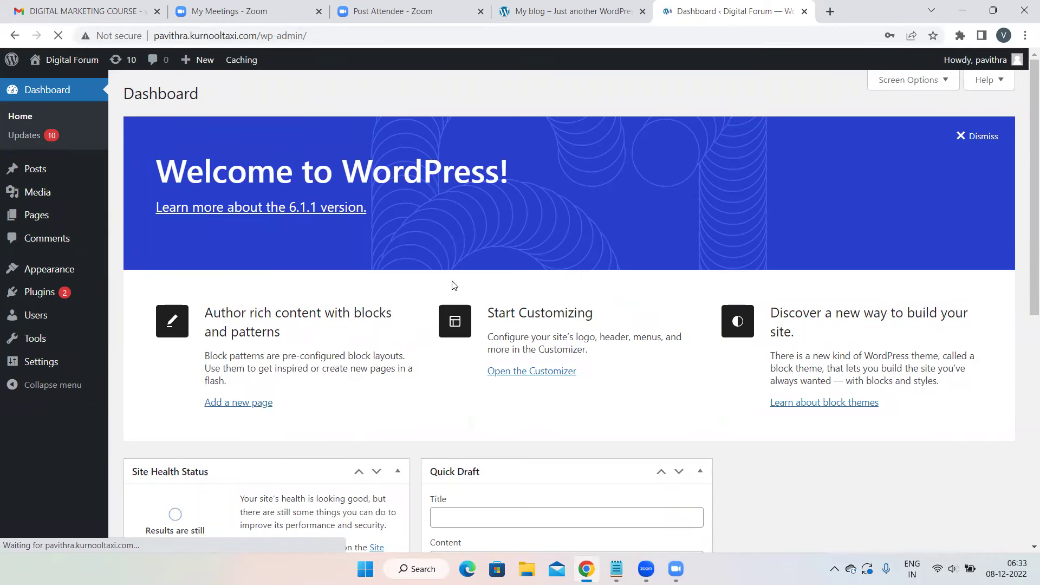
right_click(88, 62)
left_click(134, 75)
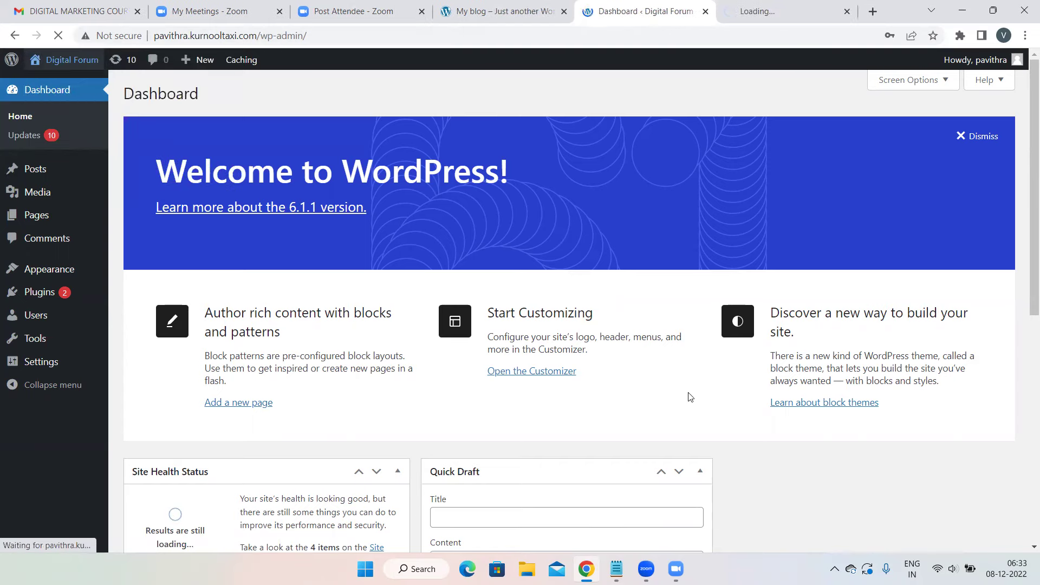
left_click(806, 5)
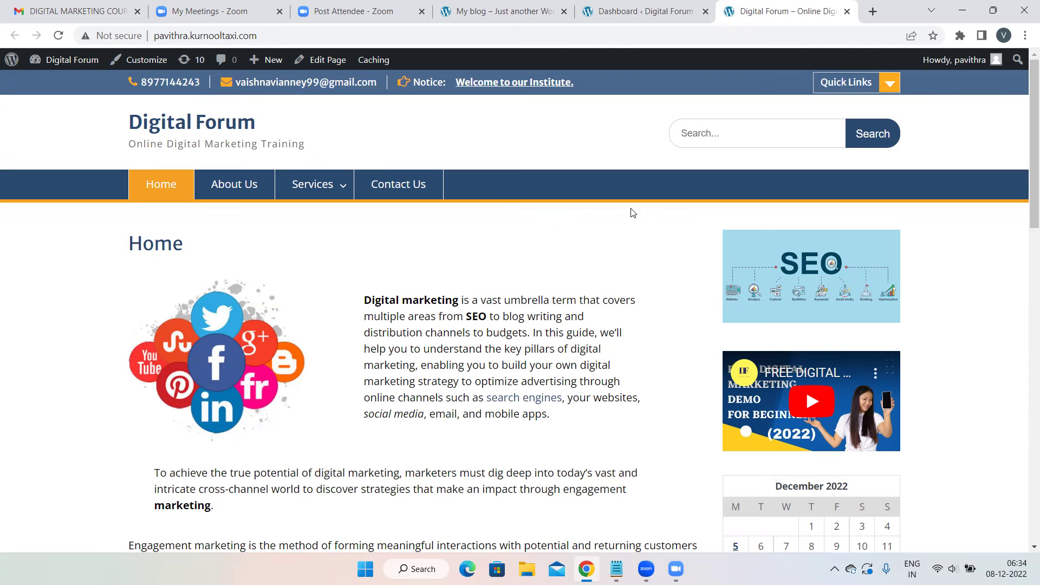
scroll(633, 213, "down", 2)
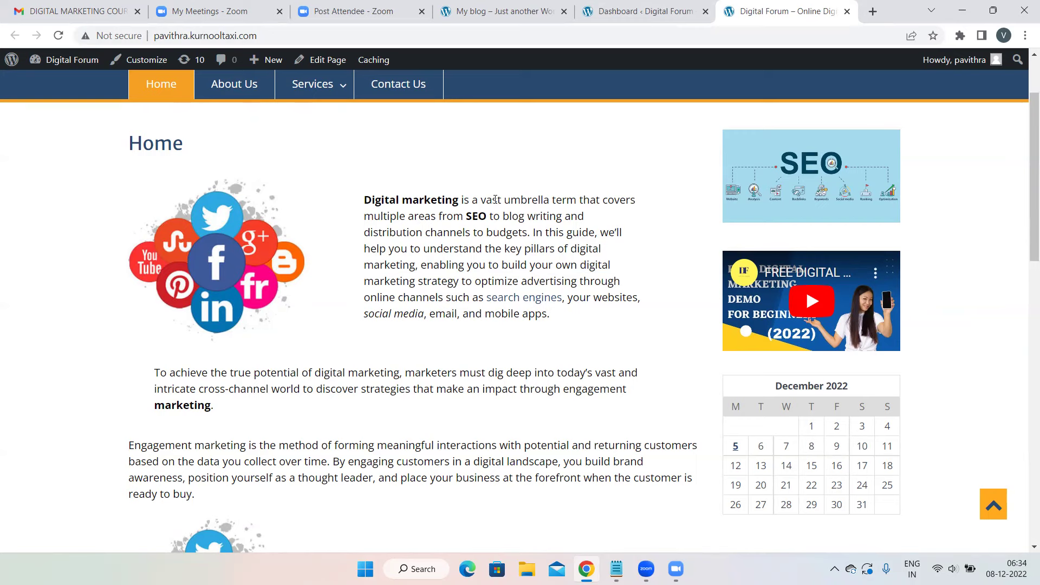
scroll(495, 199, "up", 2)
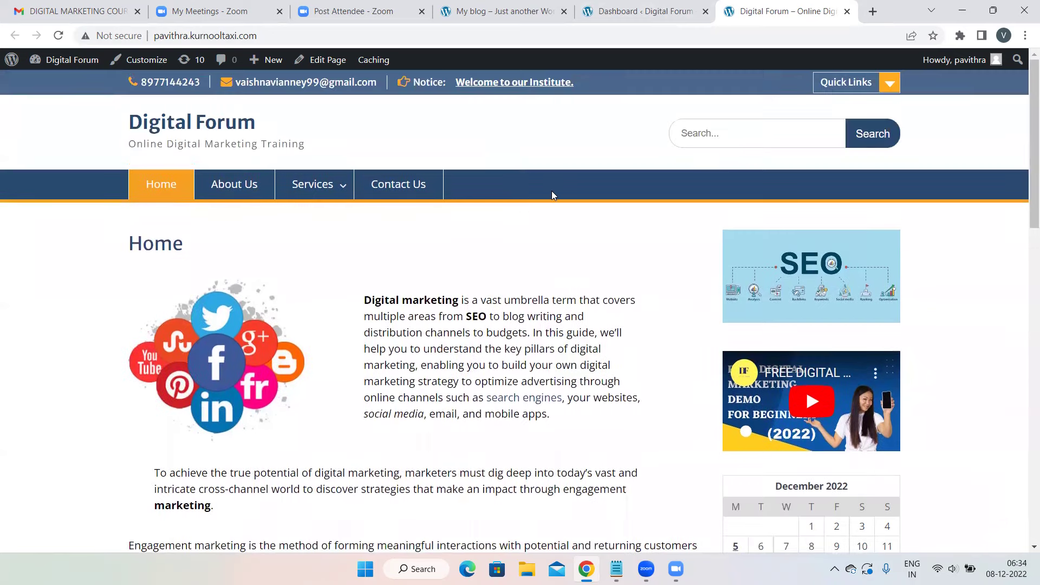
left_click(500, 10)
left_click(631, 8)
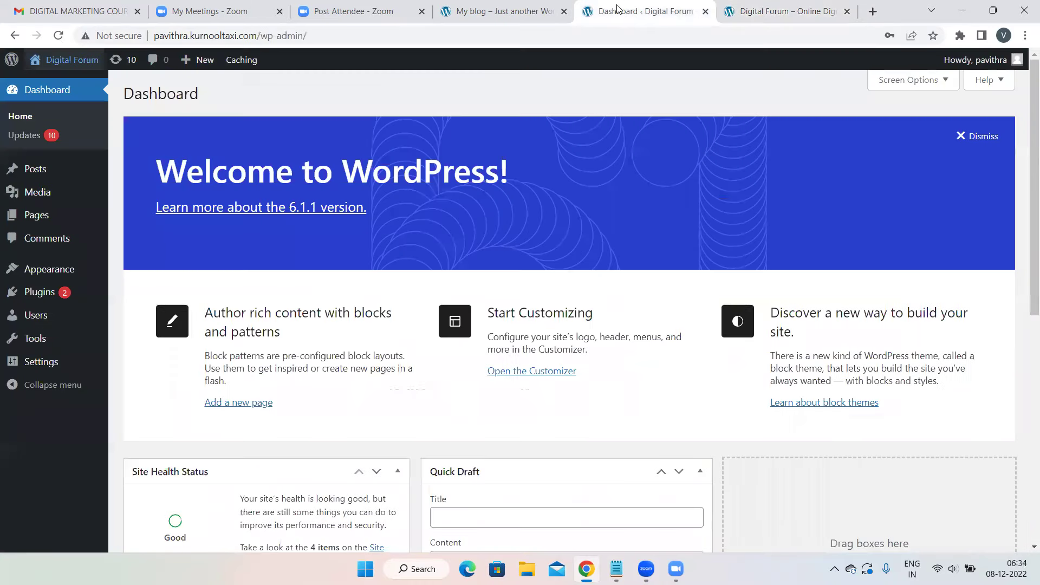
Step: Close the My blog site, lower the volume and bring up the Notepad PLUGINS notes
left_click(564, 11)
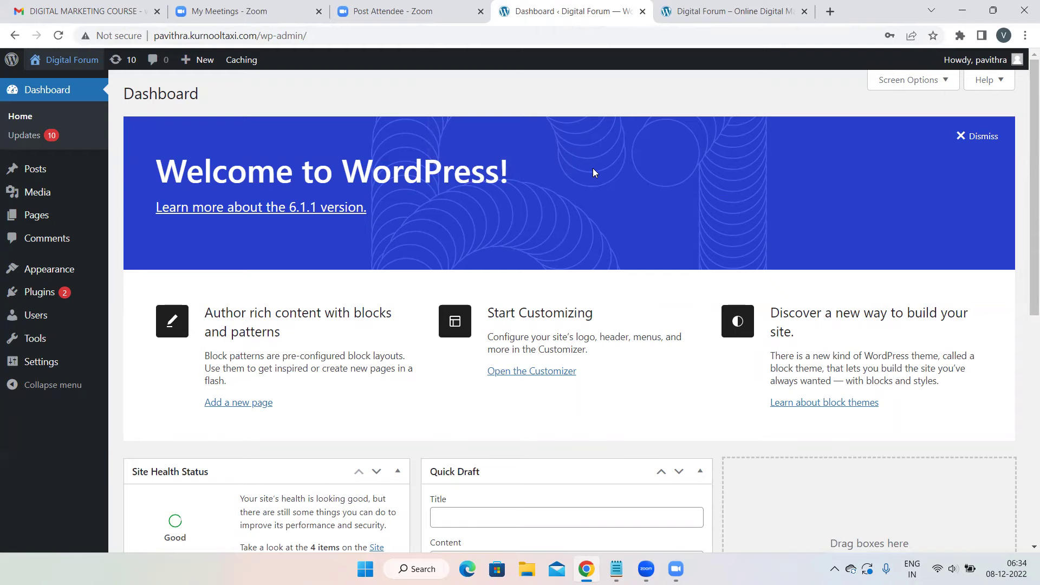
key("XF86AudioLowerVolume")
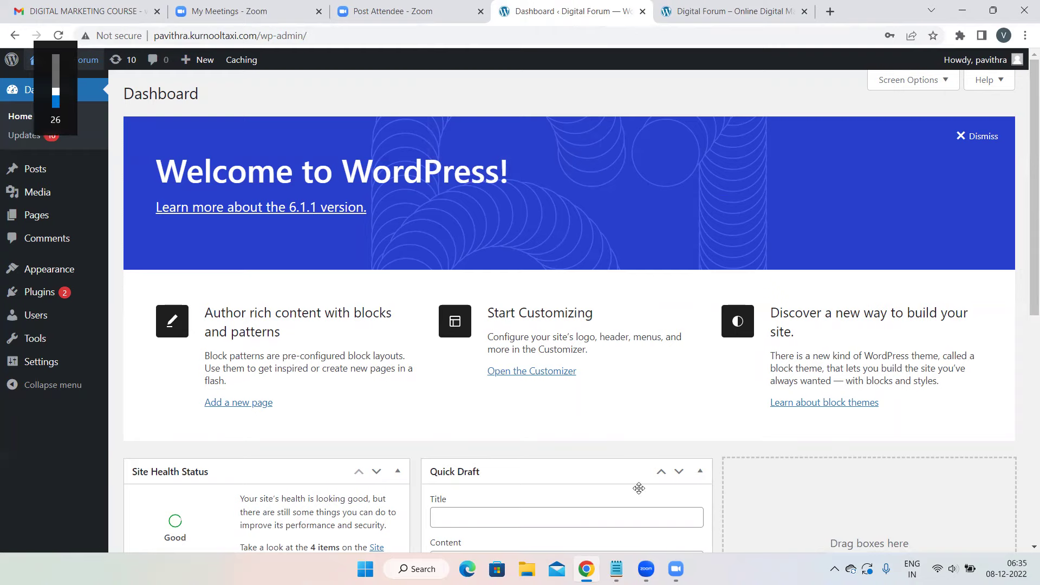
key("alt+Tab")
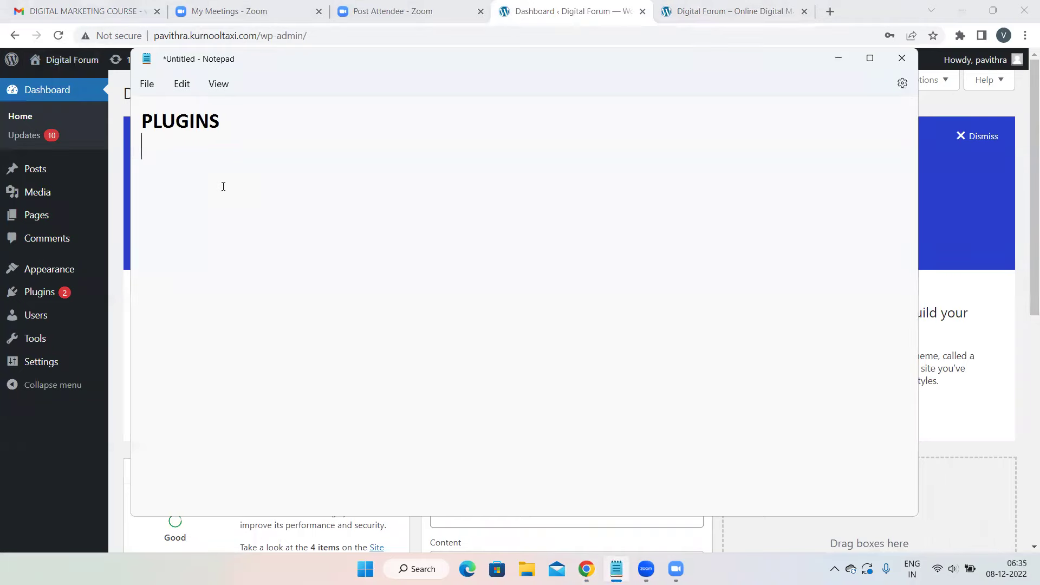
Step: Switch to the Digital Forum – Online Digital Marketing homepage in Chrome
left_click(699, 8)
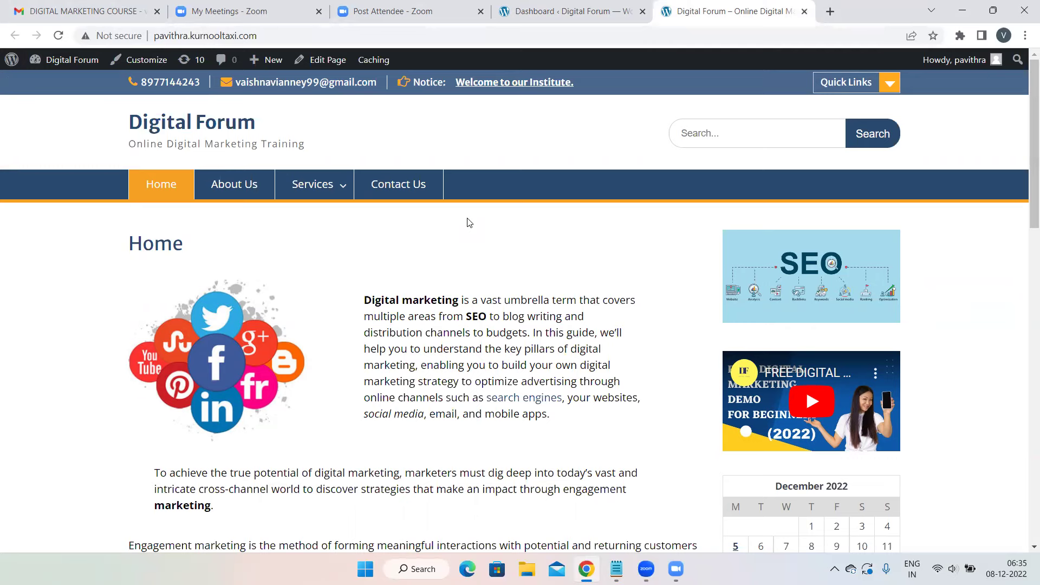
Step: From the admin Dashboard, go to Plugins > Add New
left_click(573, 6)
mouse_move(42, 294)
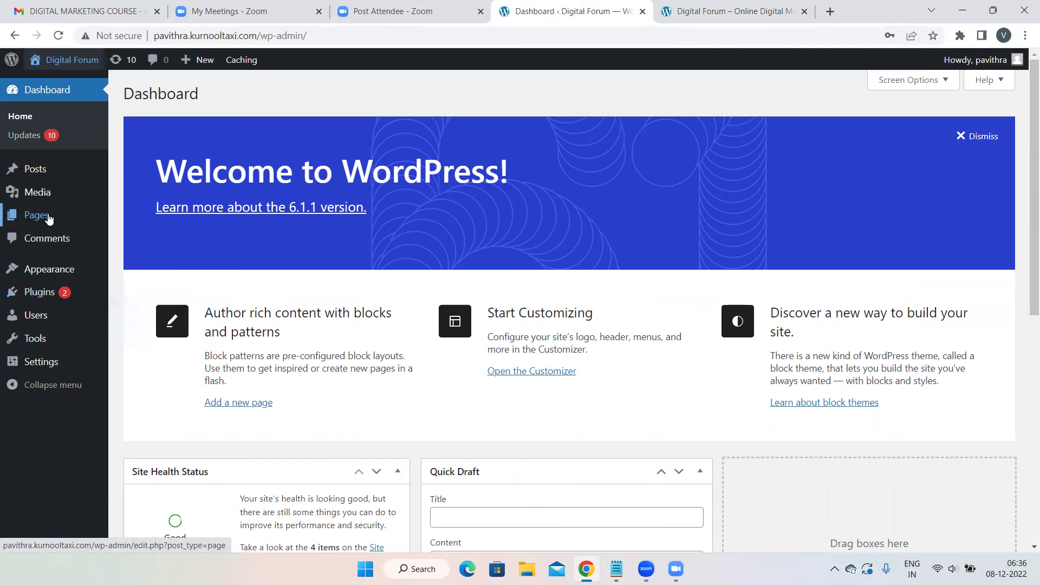
mouse_move(43, 219)
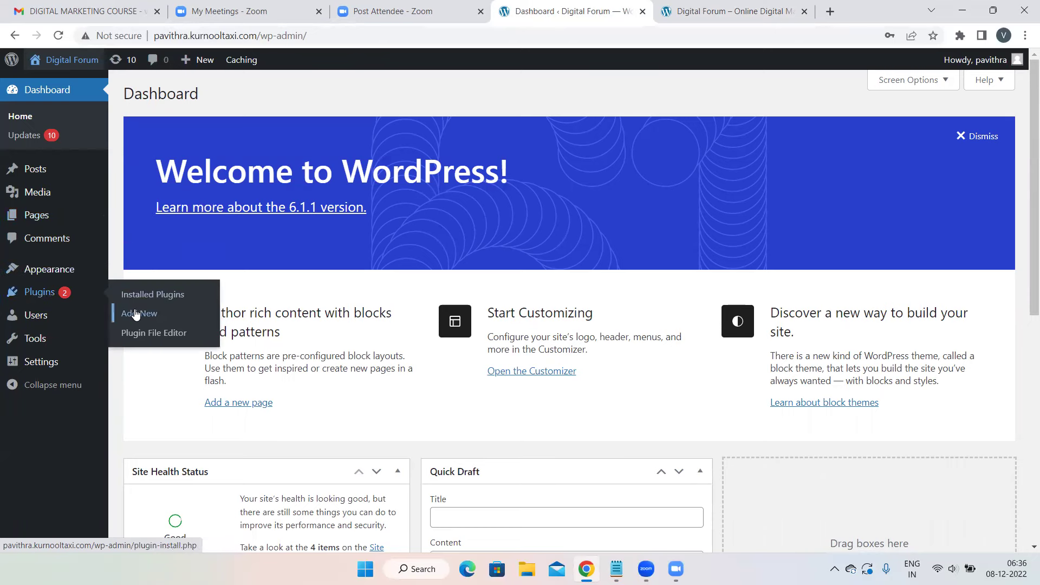
left_click(136, 315)
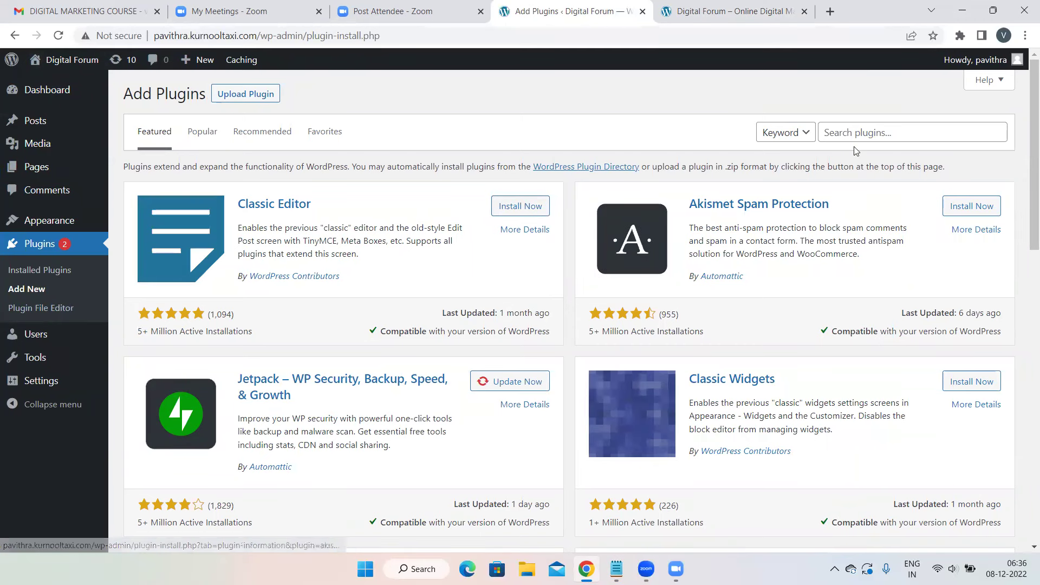
Step: Search plugins for 'contact form by supsystic' and install Contact Form by Supsystic
left_click(862, 131)
type("c")
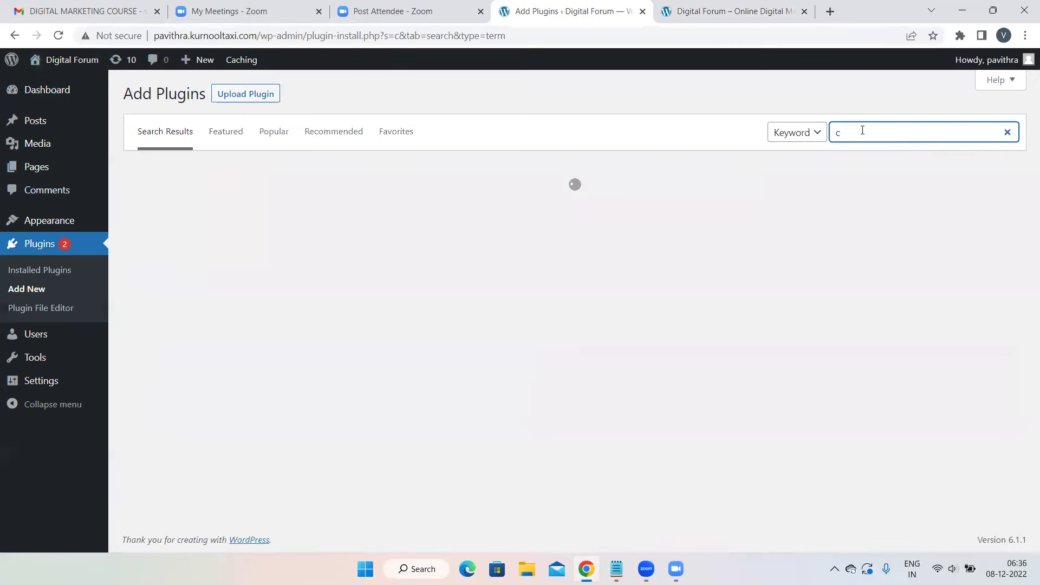
left_click(862, 130)
left_click(936, 284)
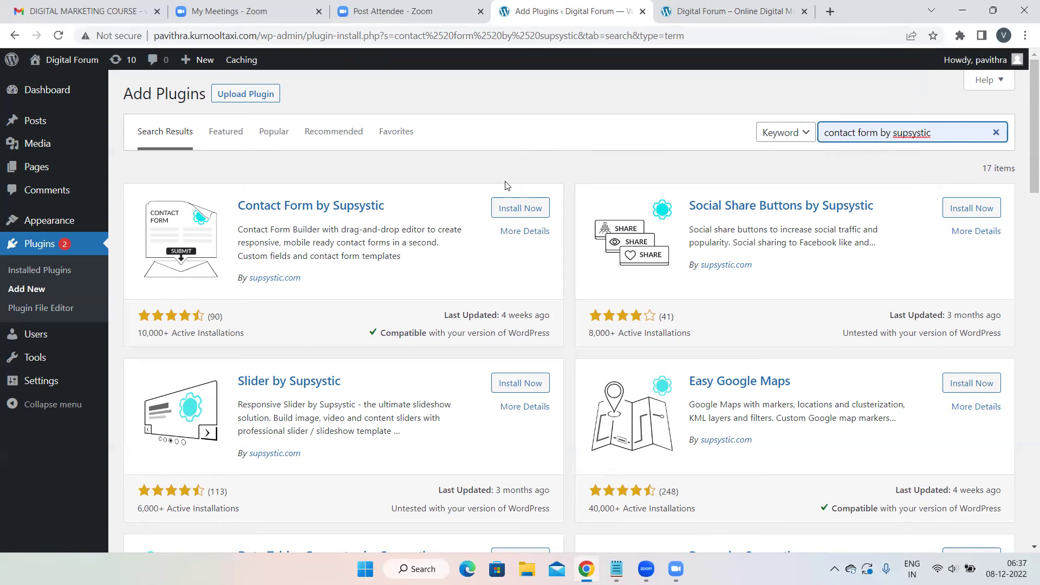
left_click(518, 209)
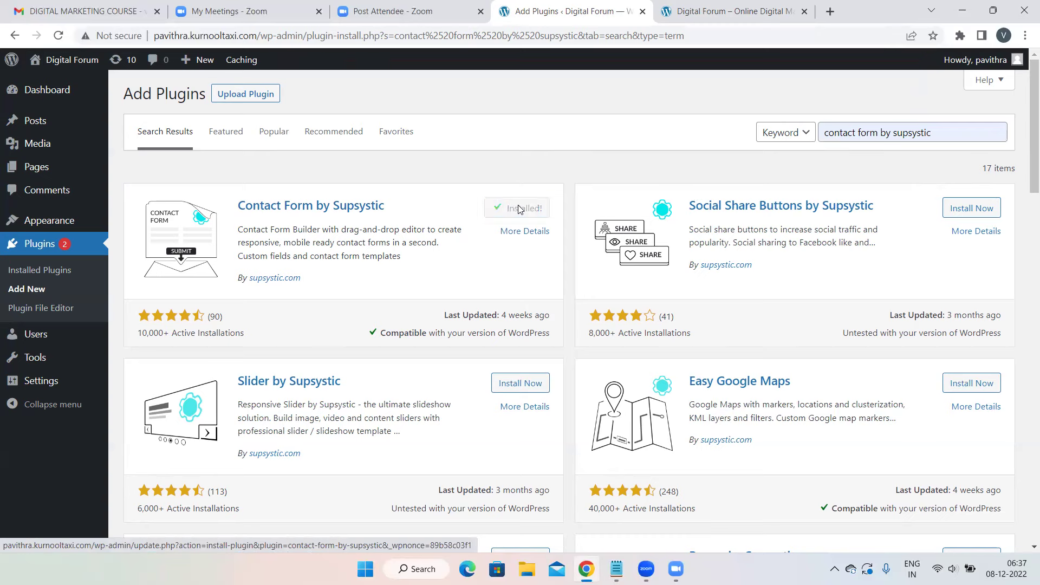
Step: Activate Contact Form by Supsystic and return to the Add Plugins page
left_click(522, 206)
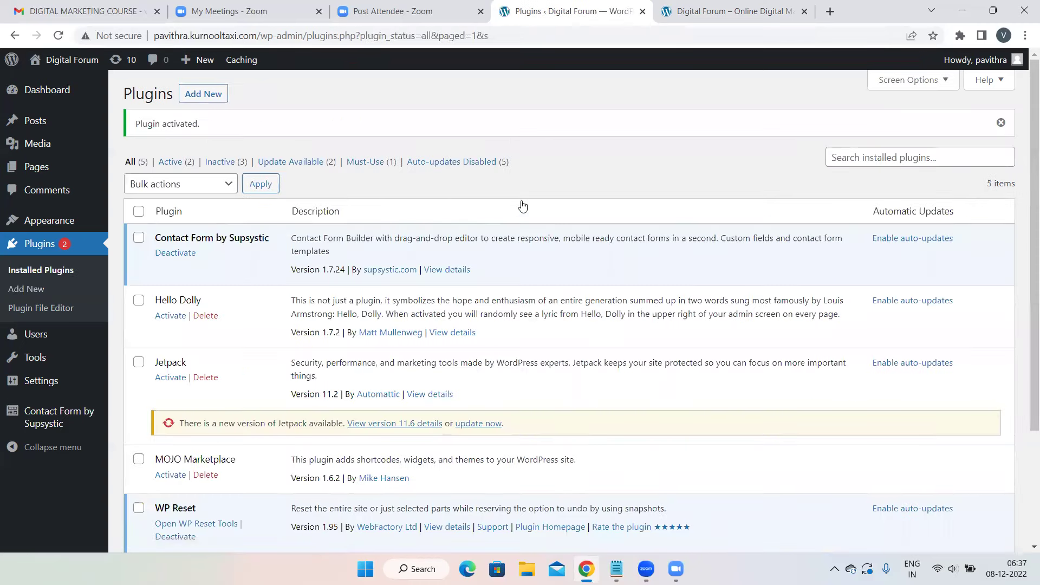
mouse_move(56, 412)
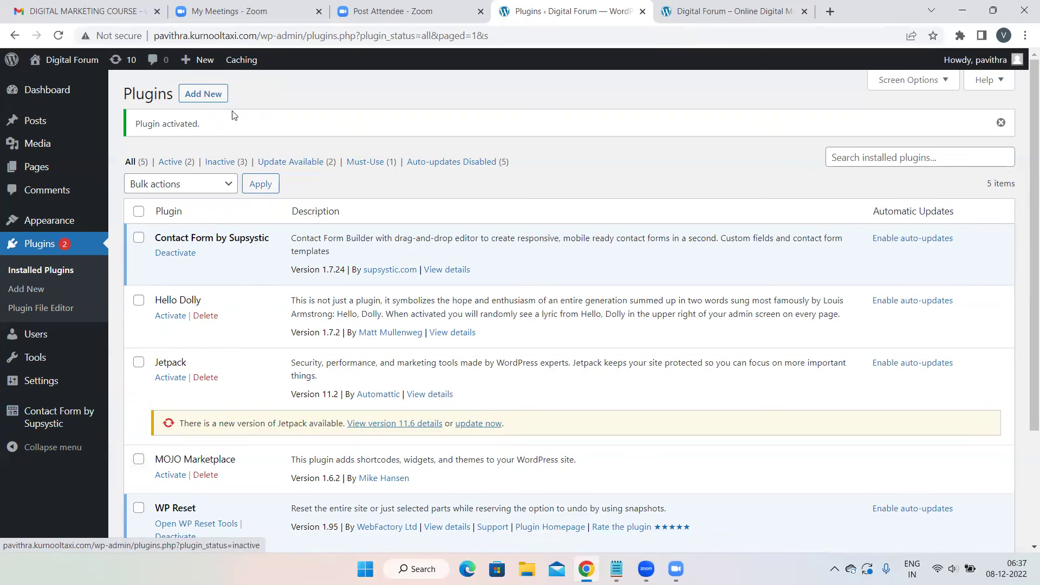
left_click(206, 94)
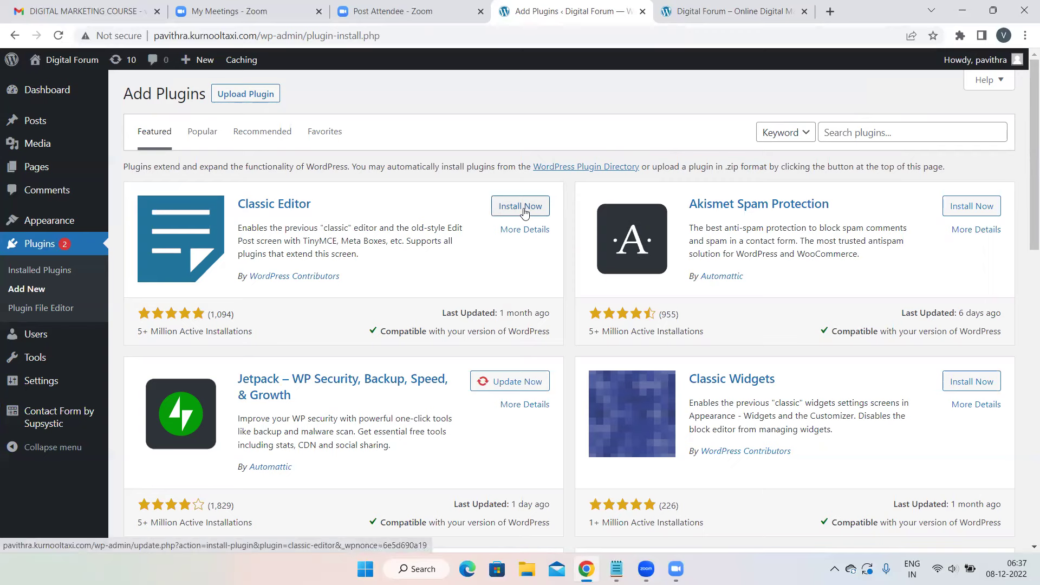
mouse_move(76, 424)
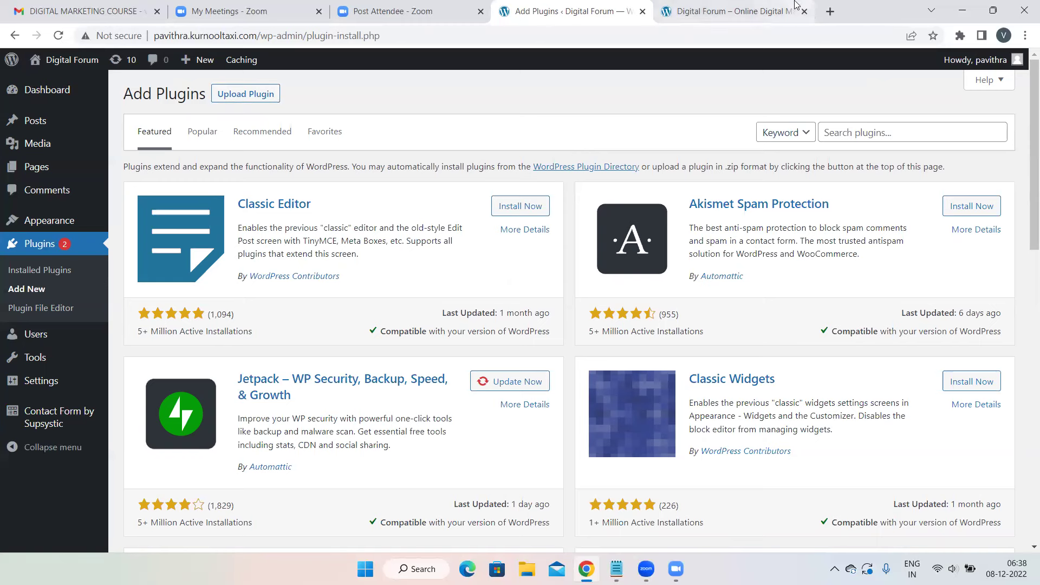
left_click(720, 4)
scroll(923, 427, "down", 5)
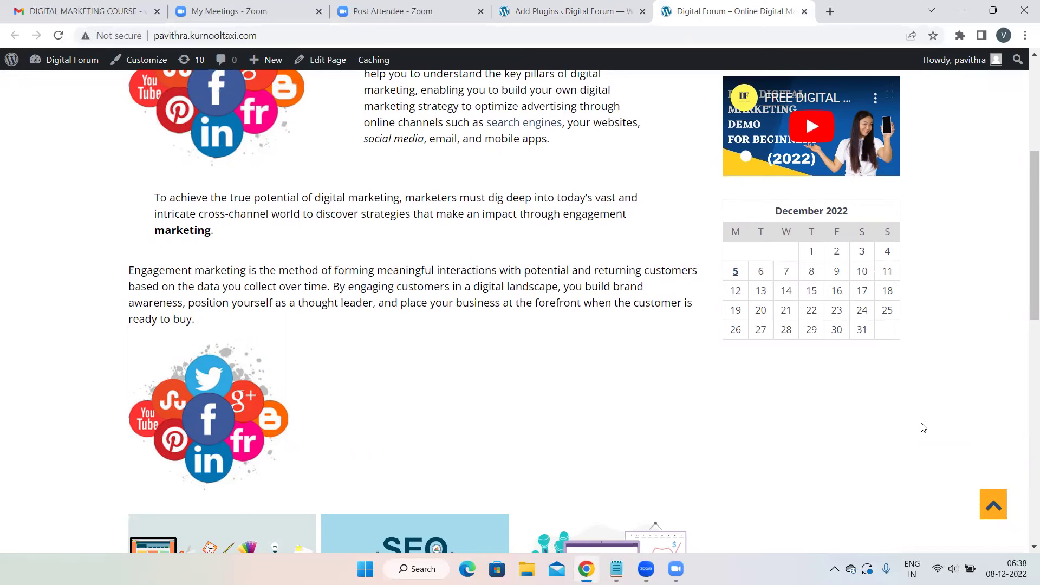
scroll(923, 428, "up", 3)
scroll(924, 428, "down", 4)
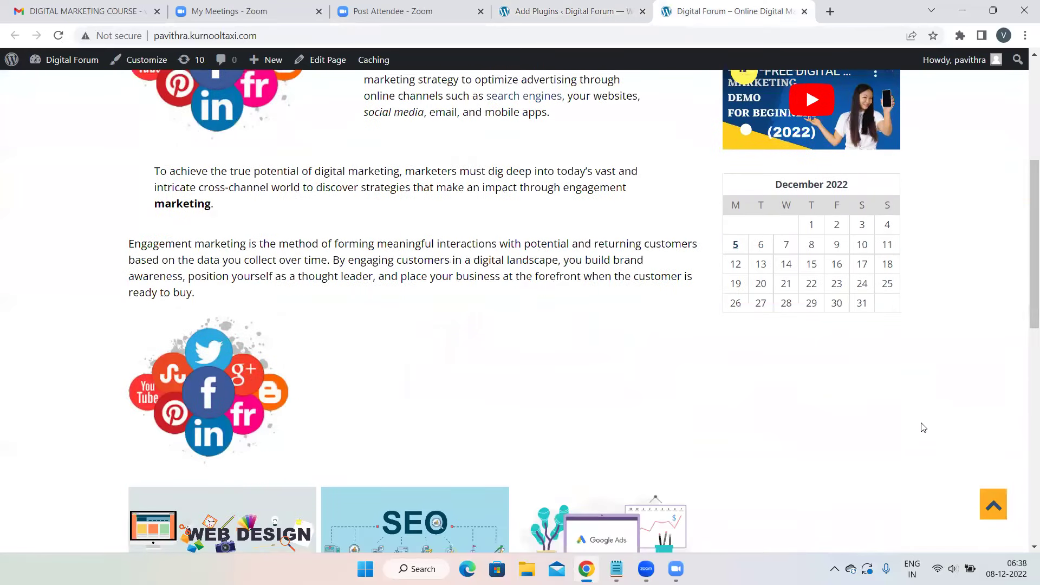
scroll(923, 428, "down", 10)
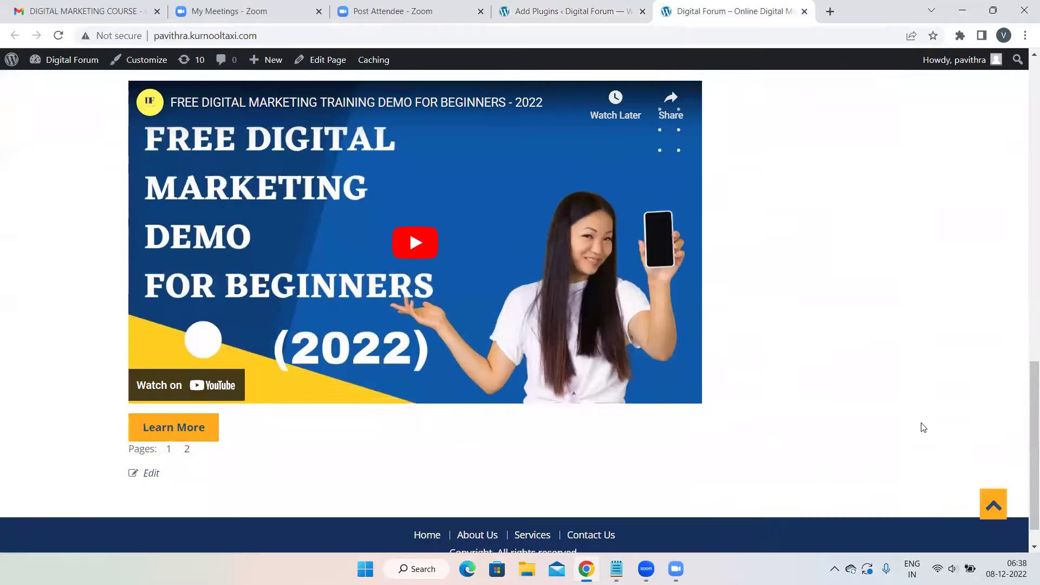
scroll(924, 428, "up", 15)
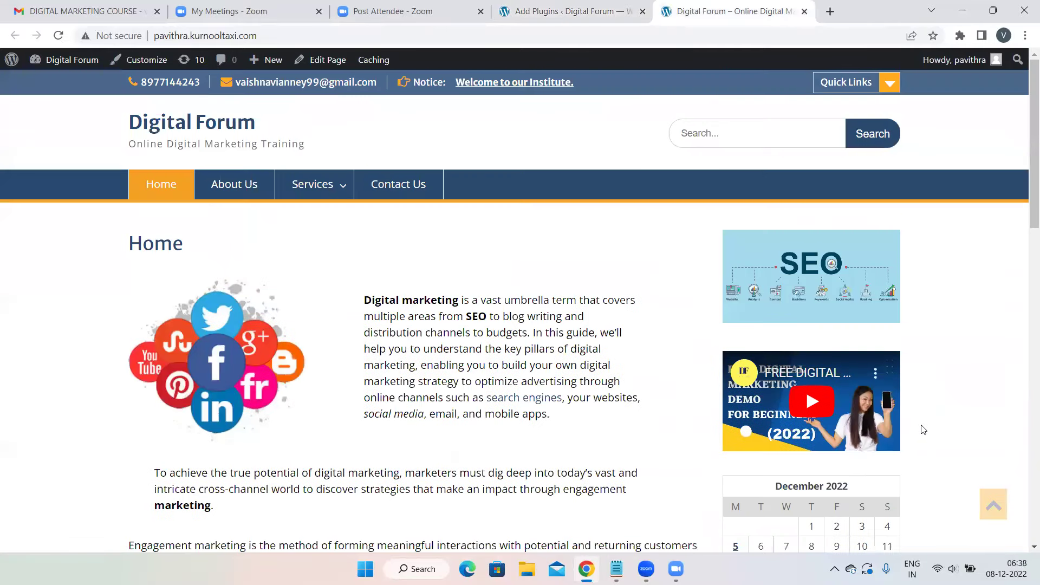
left_click(599, 5)
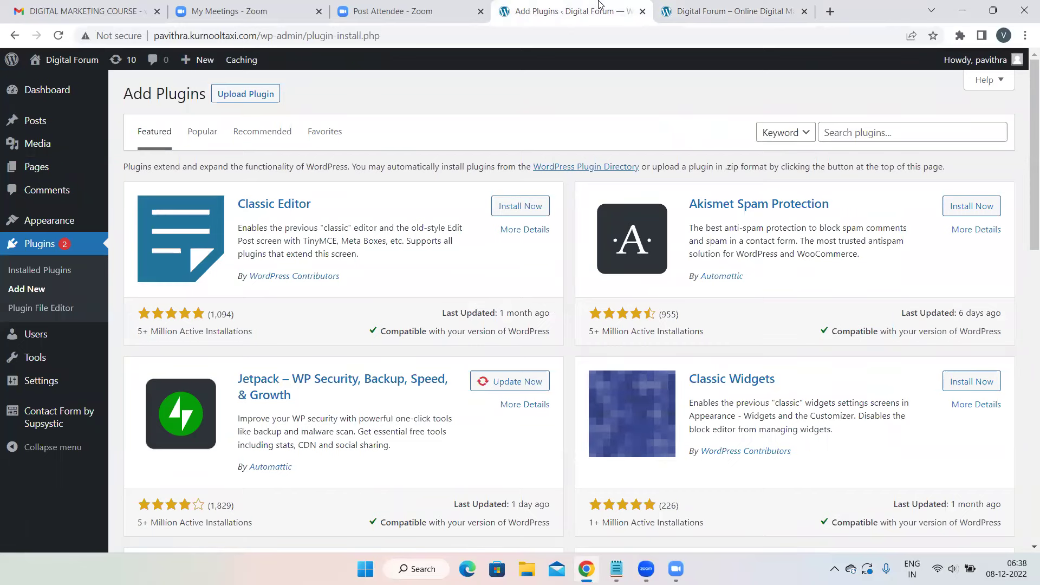
left_click(728, 6)
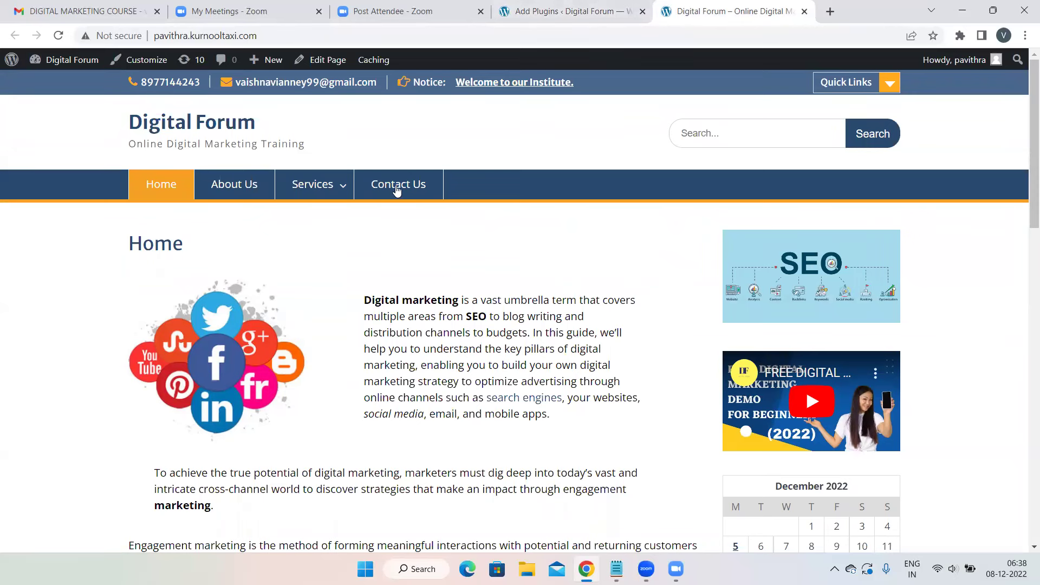
left_click(582, 6)
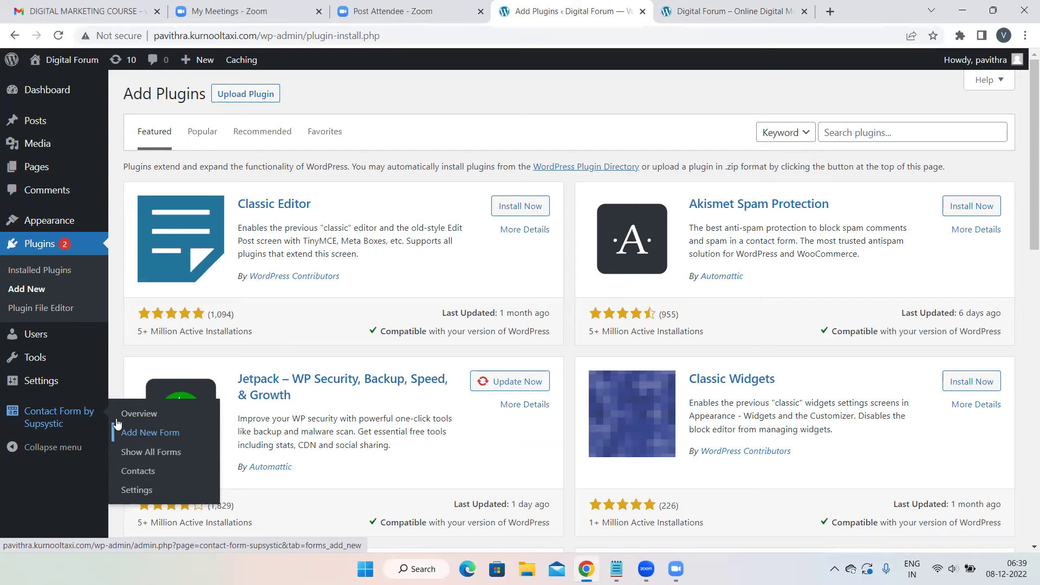
Step: Go to Contact Form by Supsystic > Show All Forms in the admin sidebar
left_click(43, 420)
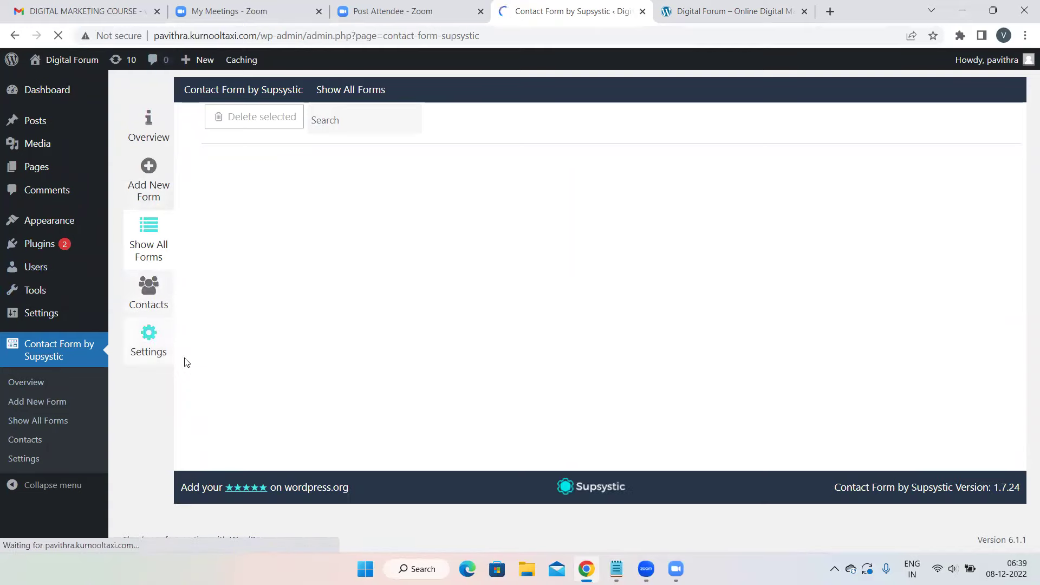
left_click(33, 438)
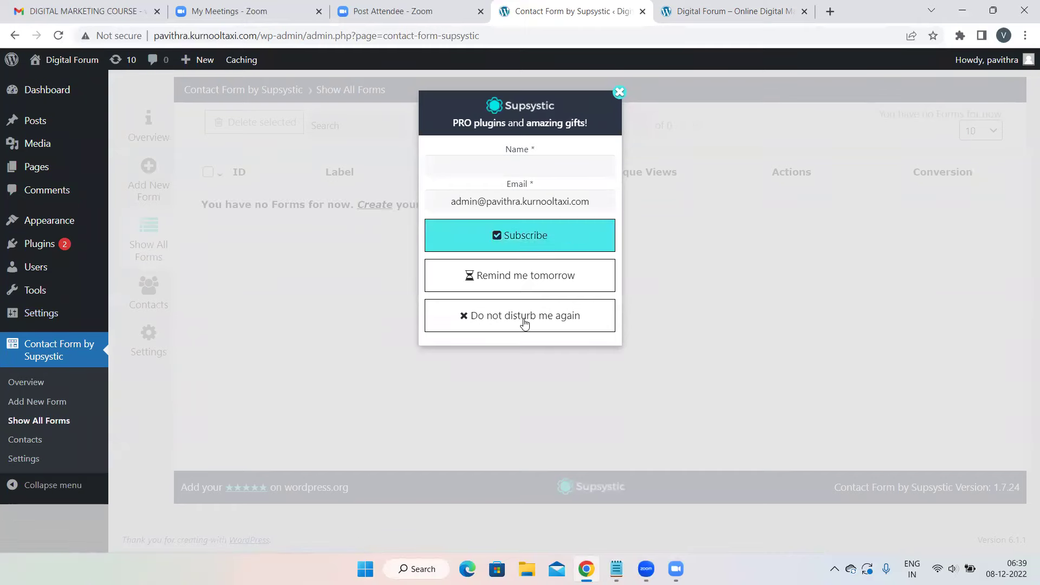
Step: Choose 'Do not disturb me again' on the Supsystic PRO pop-up
left_click(486, 315)
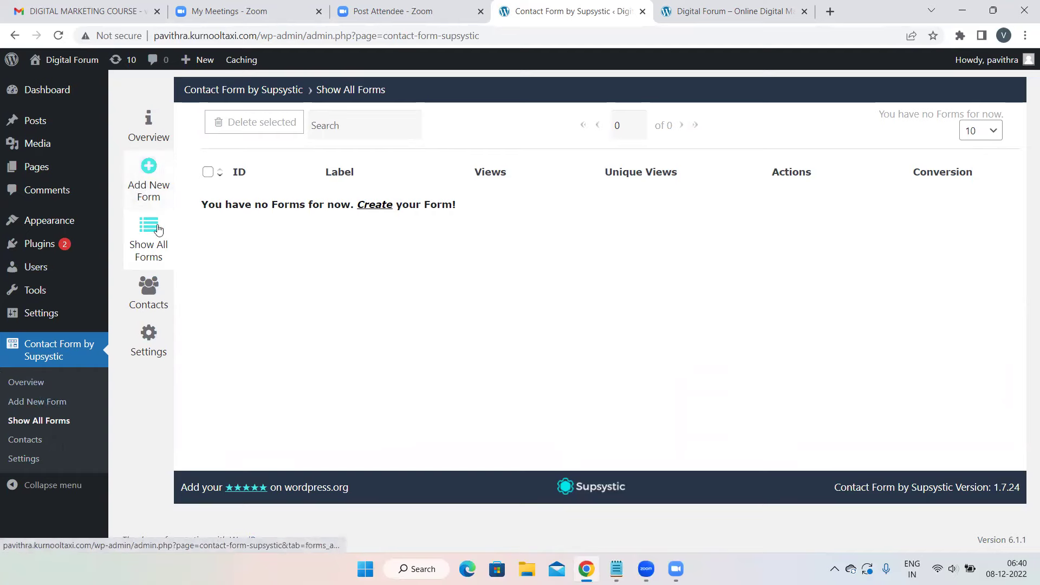
Step: Add a new form named ABC using the Base Contact template
left_click(146, 187)
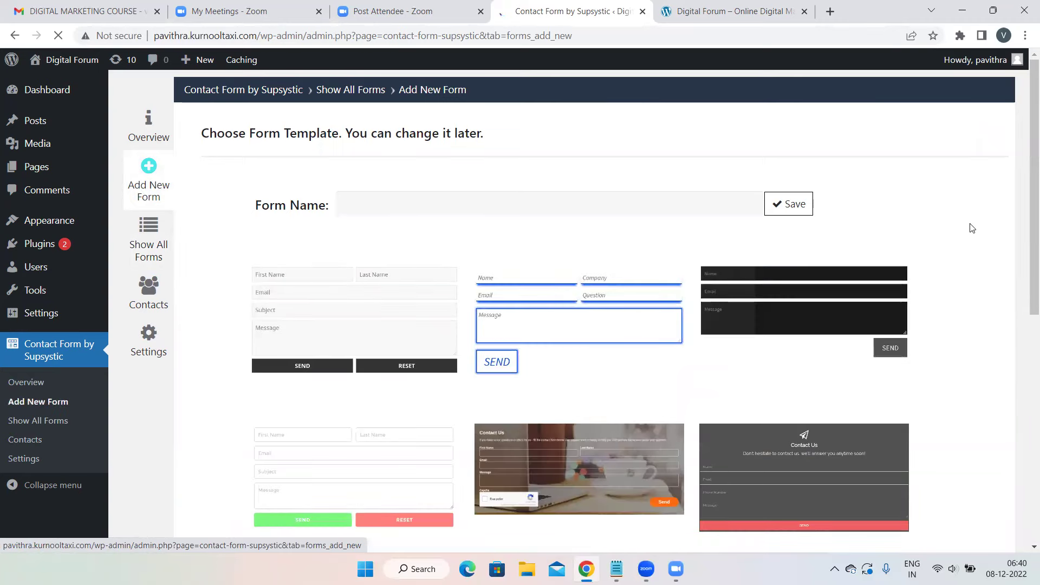
scroll(973, 228, "down", 1)
scroll(972, 227, "down", 5)
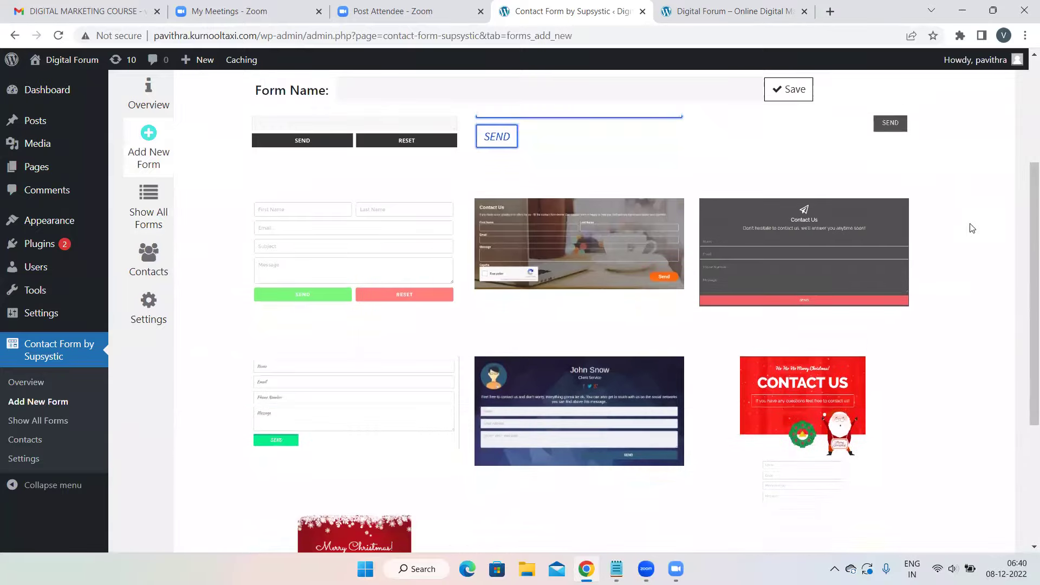
scroll(972, 227, "down", 1)
scroll(972, 227, "up", 8)
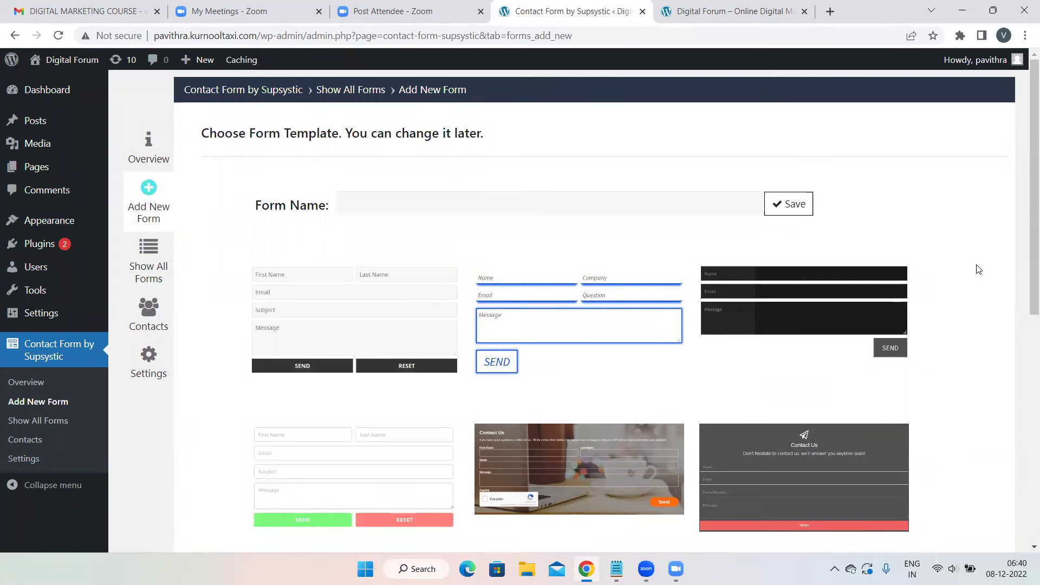
scroll(979, 269, "down", 2)
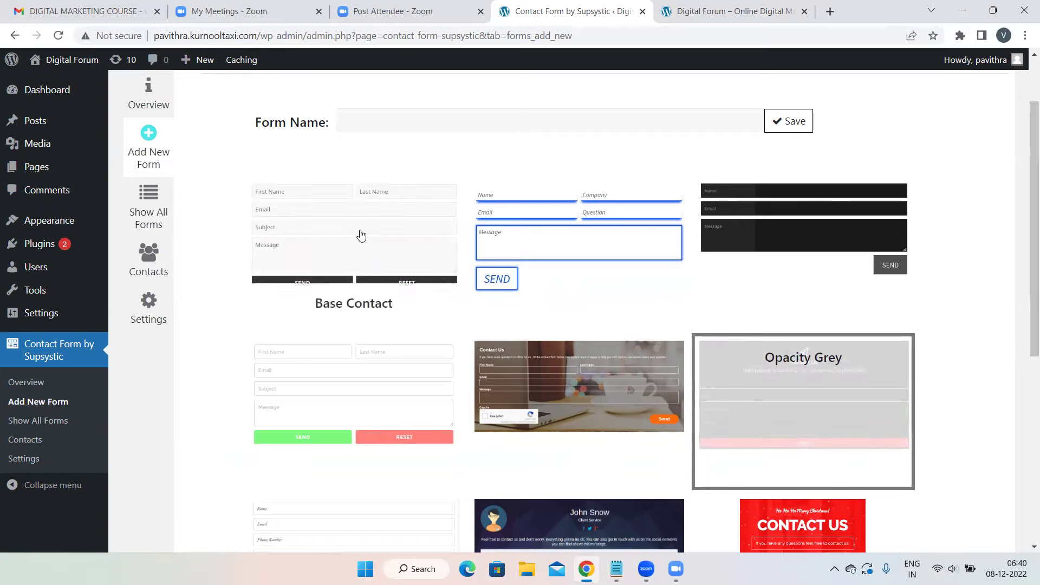
scroll(361, 234, "up", 2)
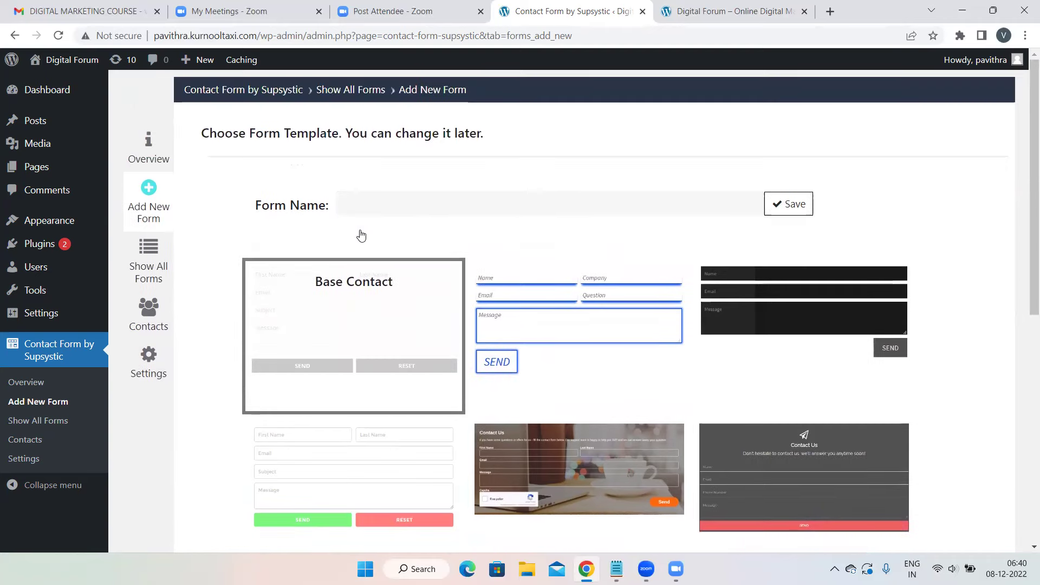
left_click(375, 204)
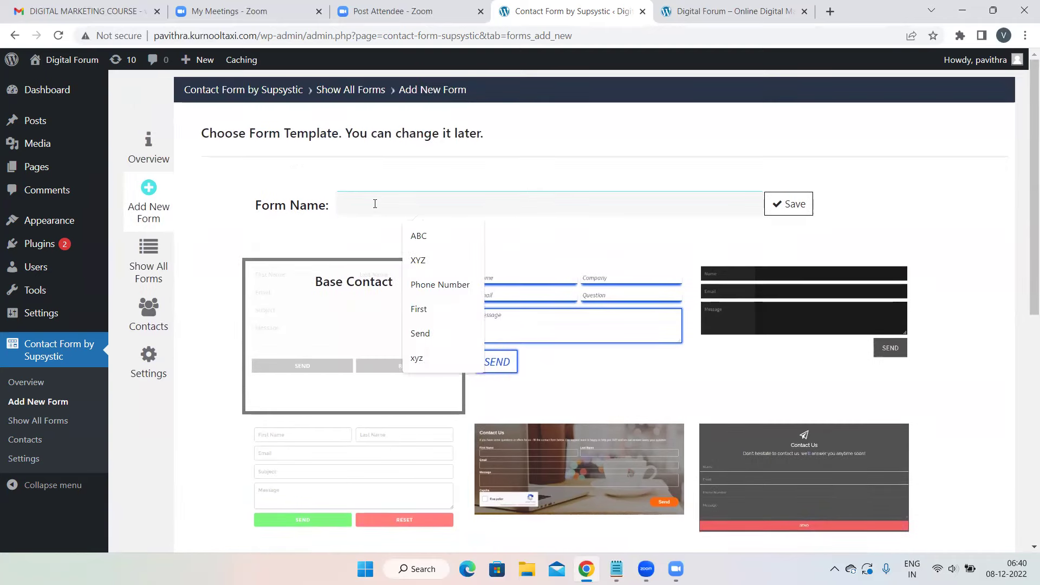
left_click(431, 235)
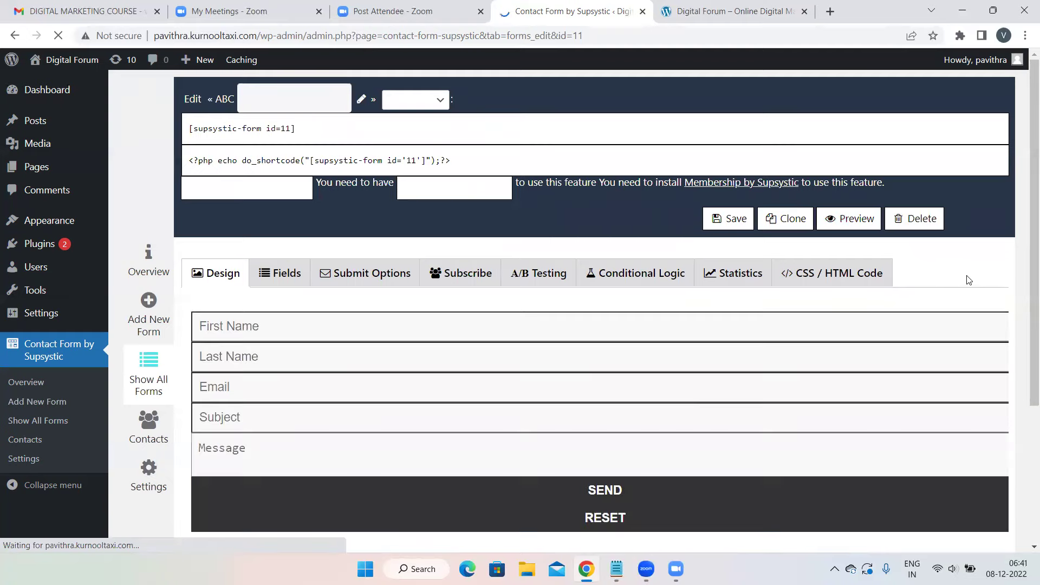
scroll(963, 270, "down", 1)
scroll(964, 271, "down", 3)
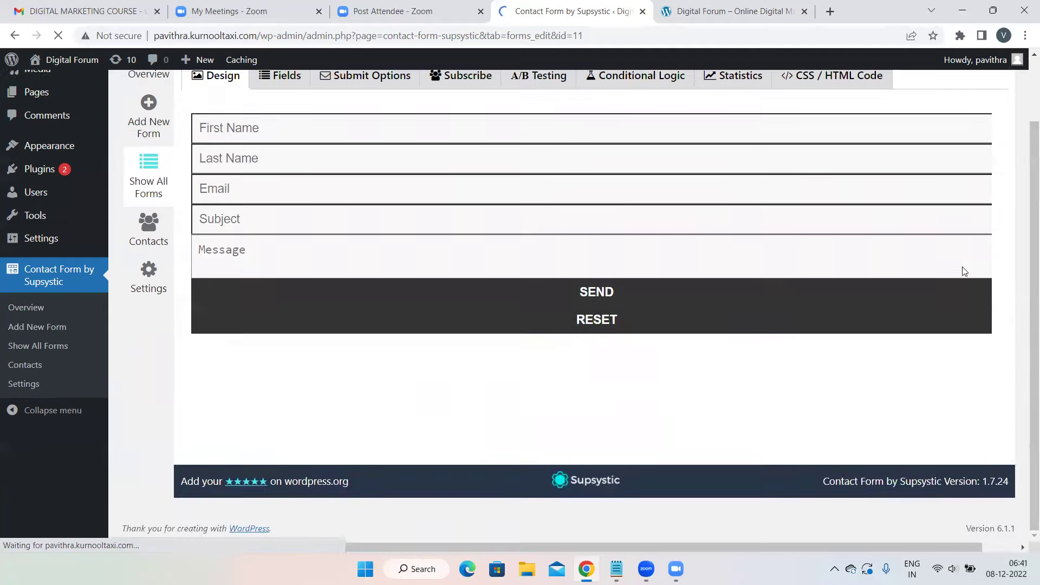
scroll(963, 266, "up", 3)
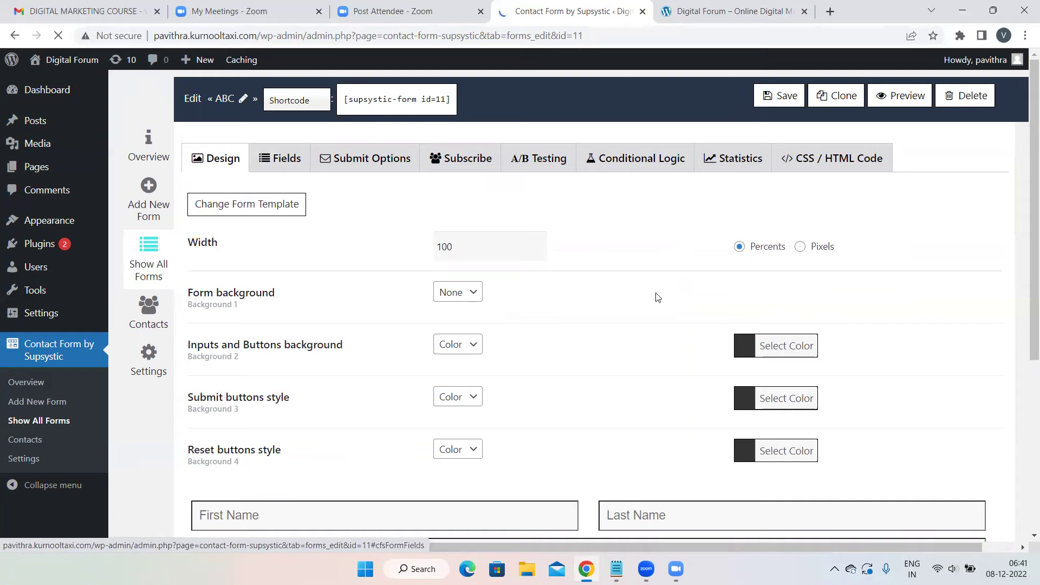
scroll(657, 297, "down", 3)
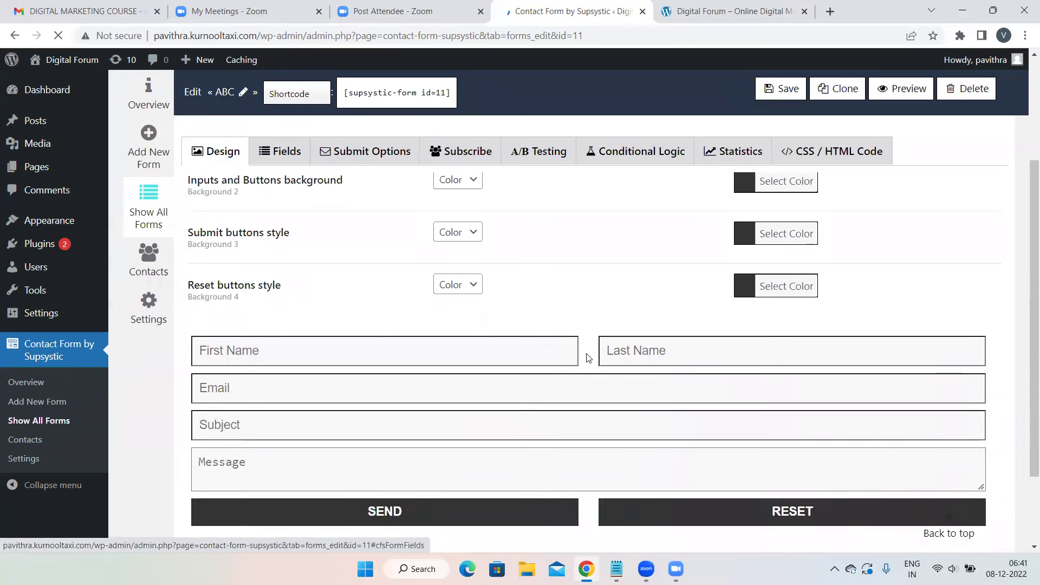
scroll(592, 313, "up", 3)
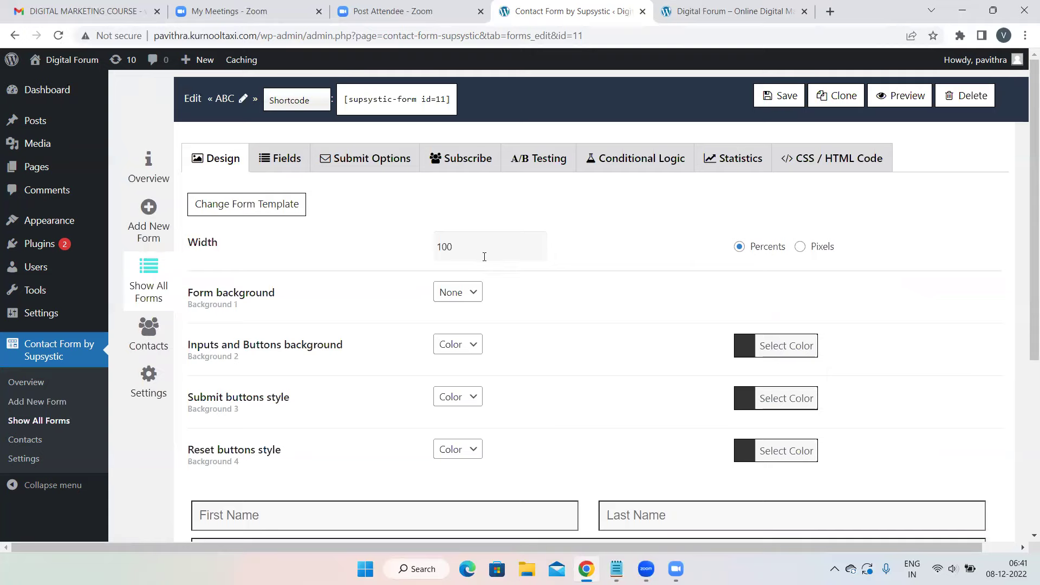
scroll(484, 256, "down", 2)
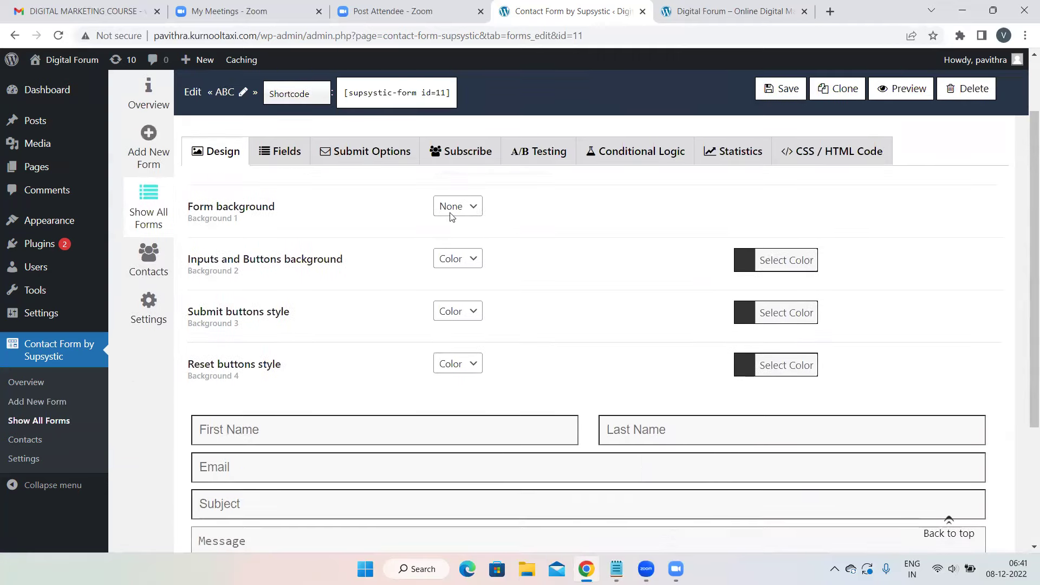
scroll(569, 287, "down", 2)
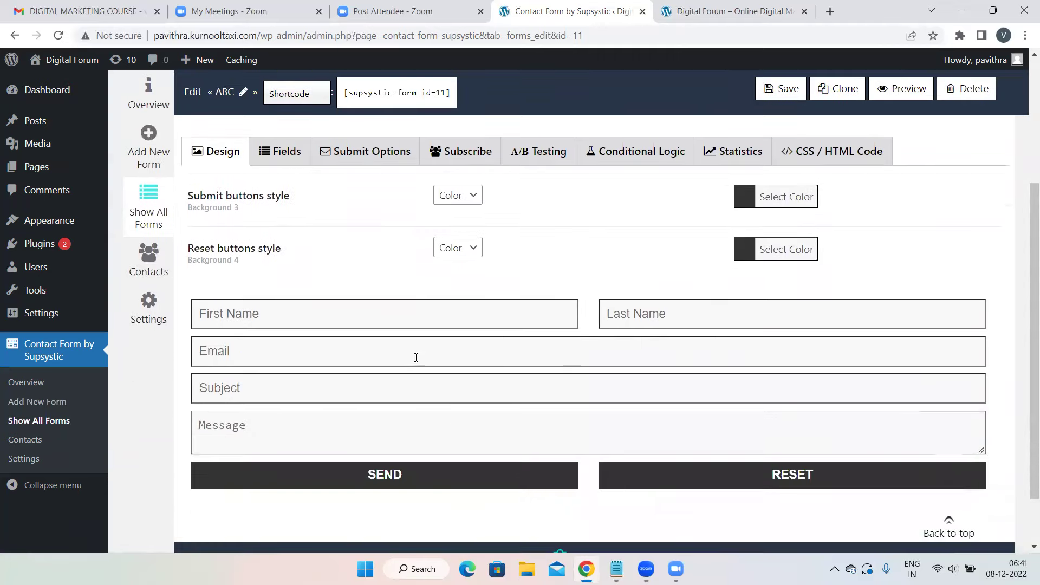
scroll(582, 317, "up", 3)
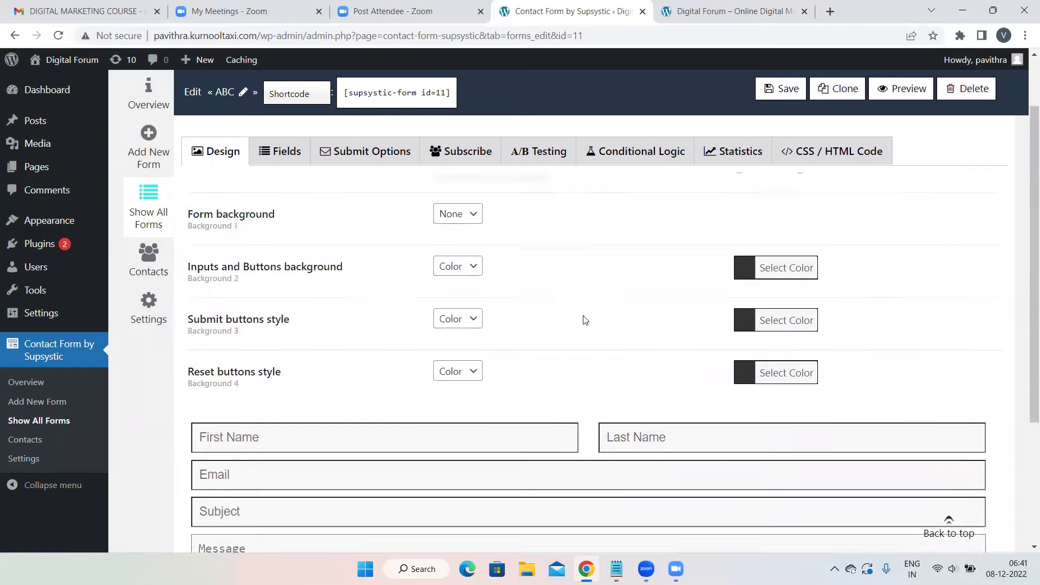
Step: Change the ABC form background from none to the colour #ffffff white
left_click(472, 240)
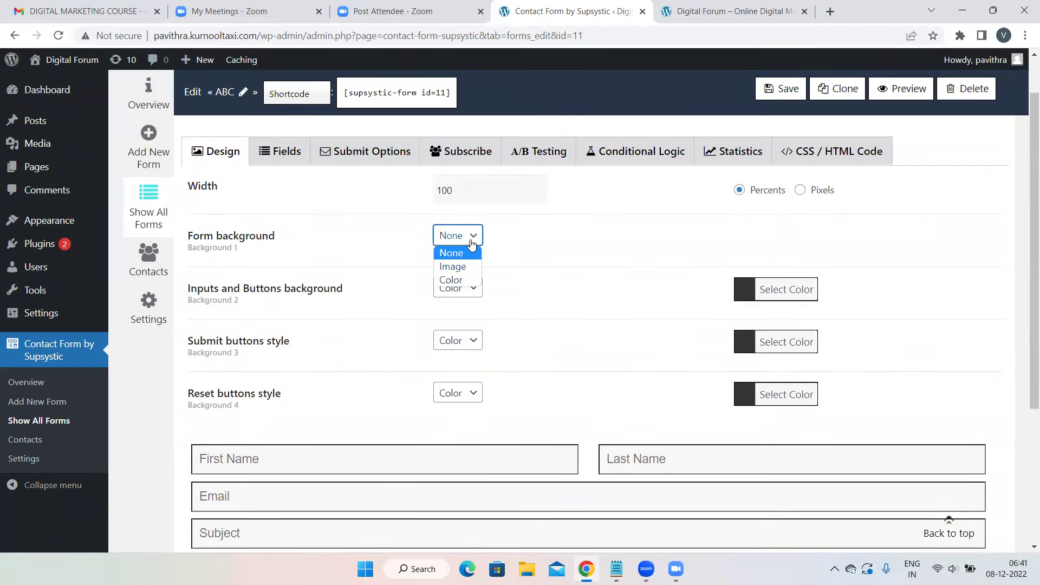
left_click(450, 281)
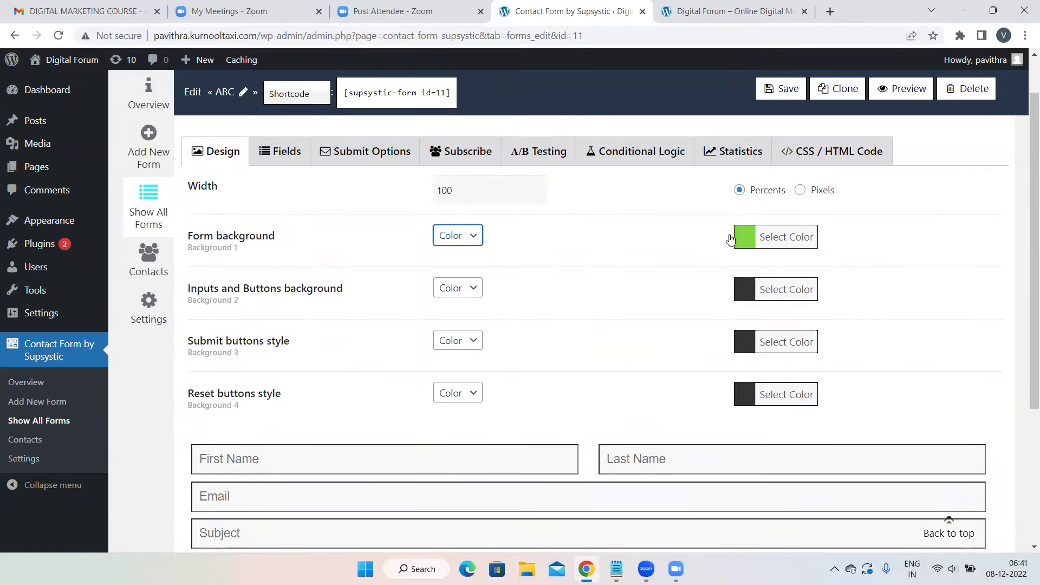
left_click(747, 243)
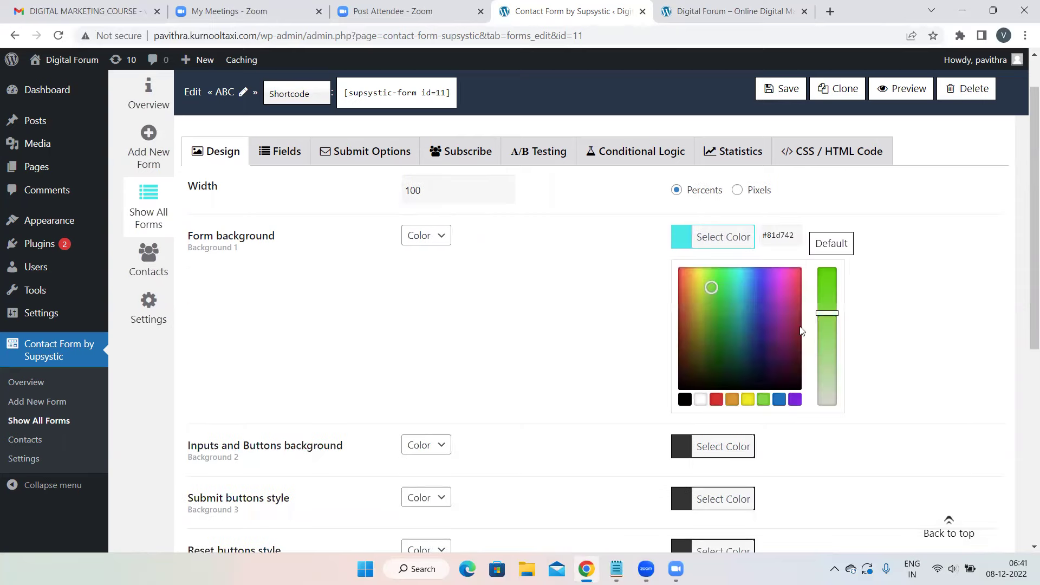
left_click(701, 399)
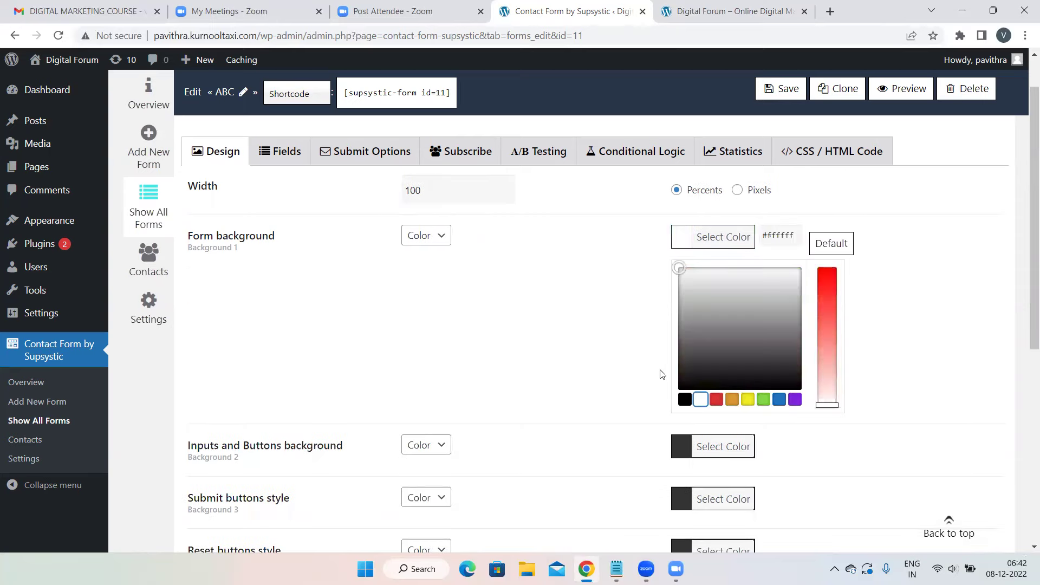
scroll(526, 360, "down", 4)
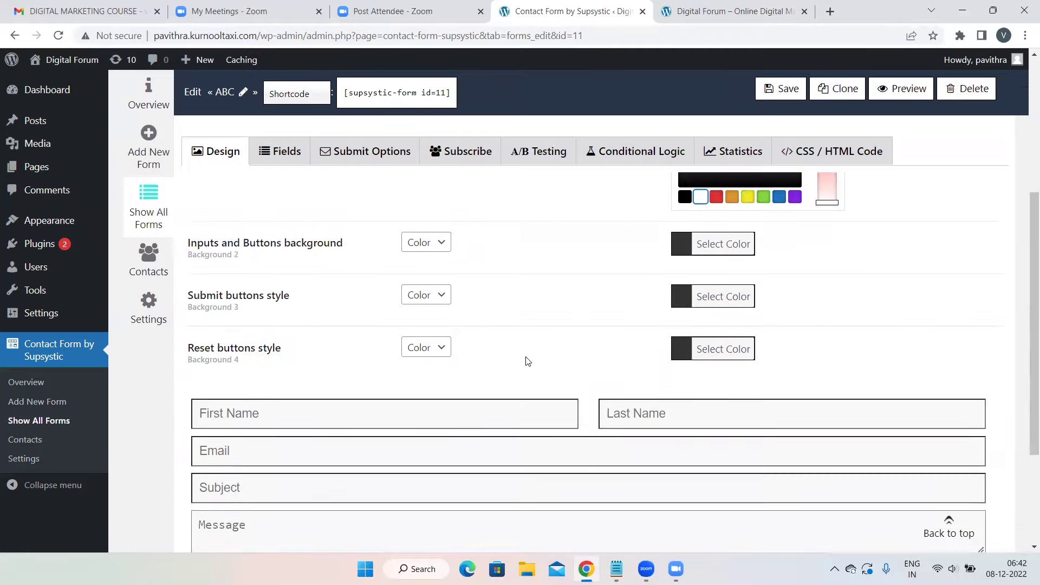
scroll(528, 361, "up", 2)
scroll(526, 361, "down", 1)
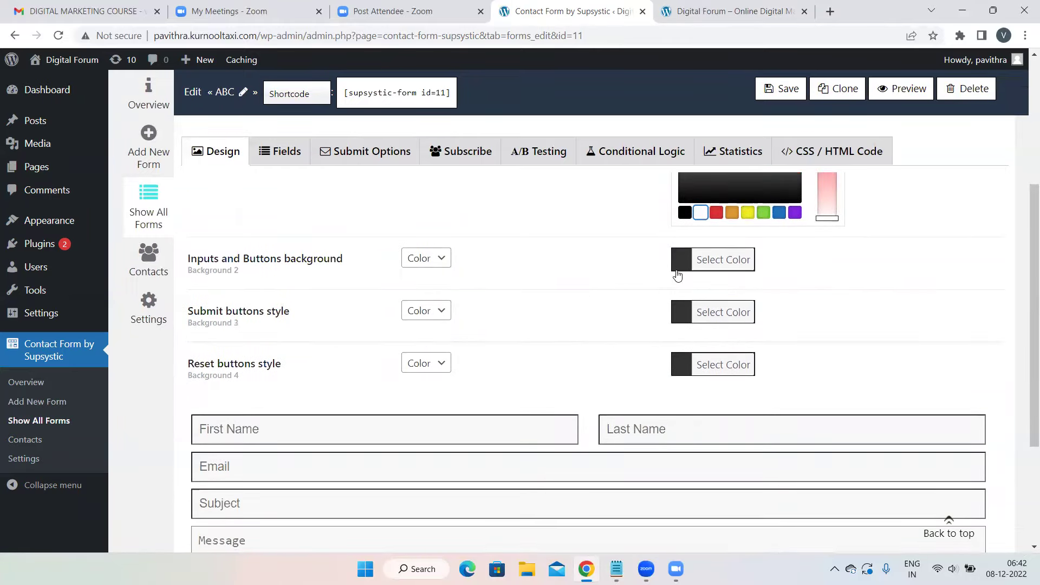
scroll(564, 314, "down", 1)
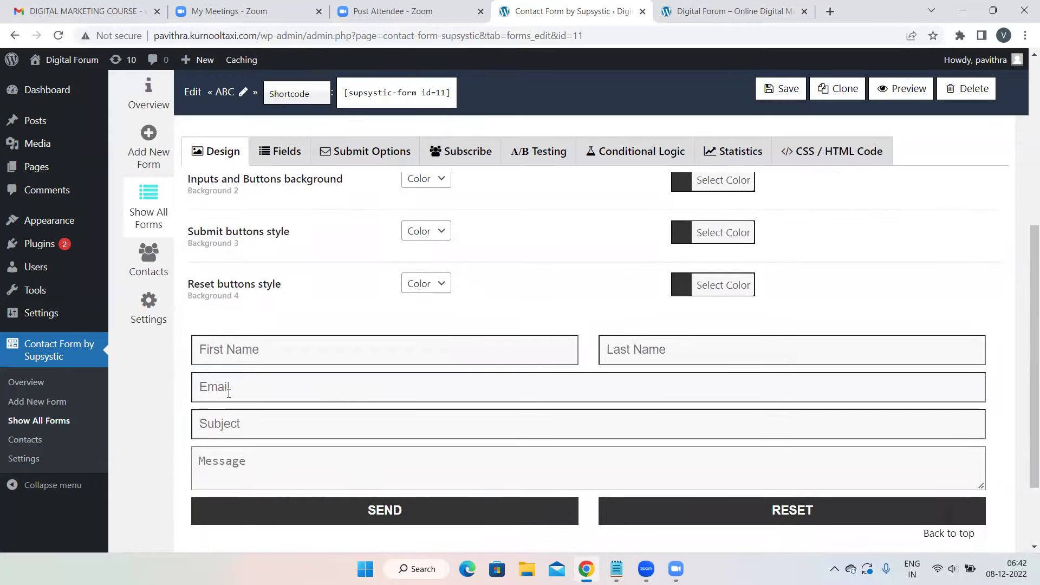
scroll(520, 270, "up", 1)
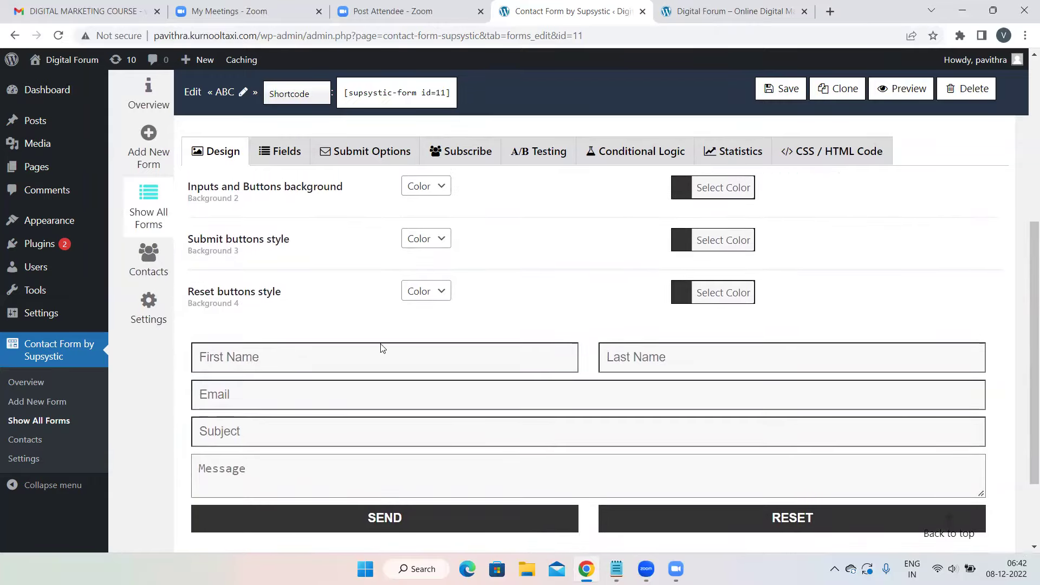
scroll(520, 338, "up", 1)
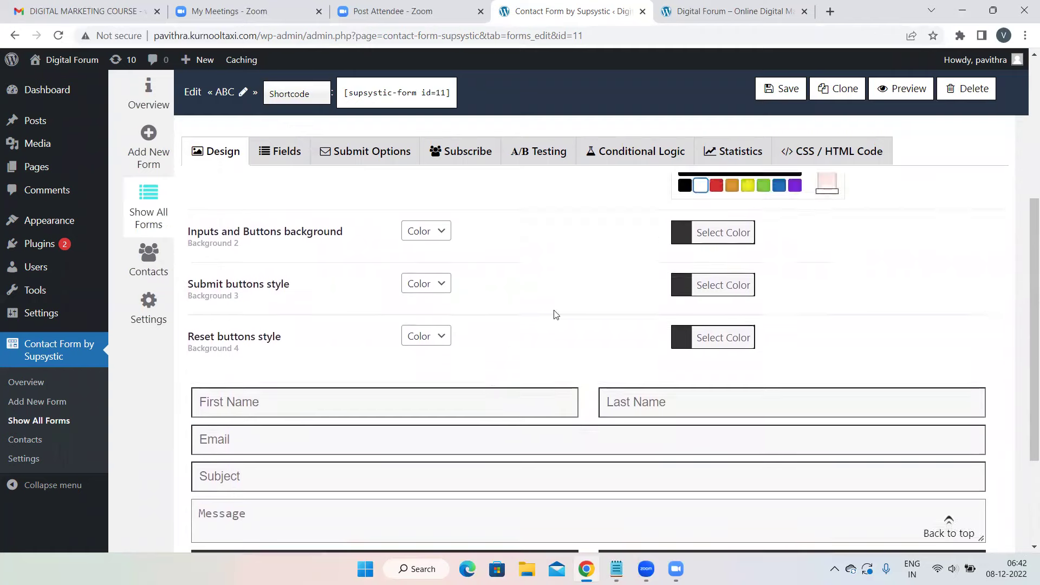
scroll(563, 321, "down", 3)
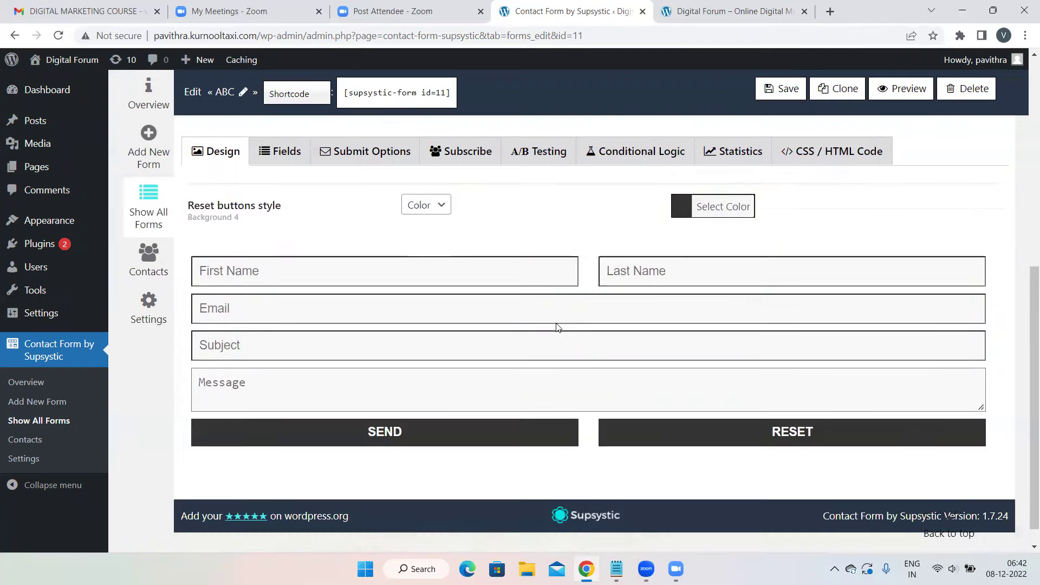
scroll(522, 357, "up", 3)
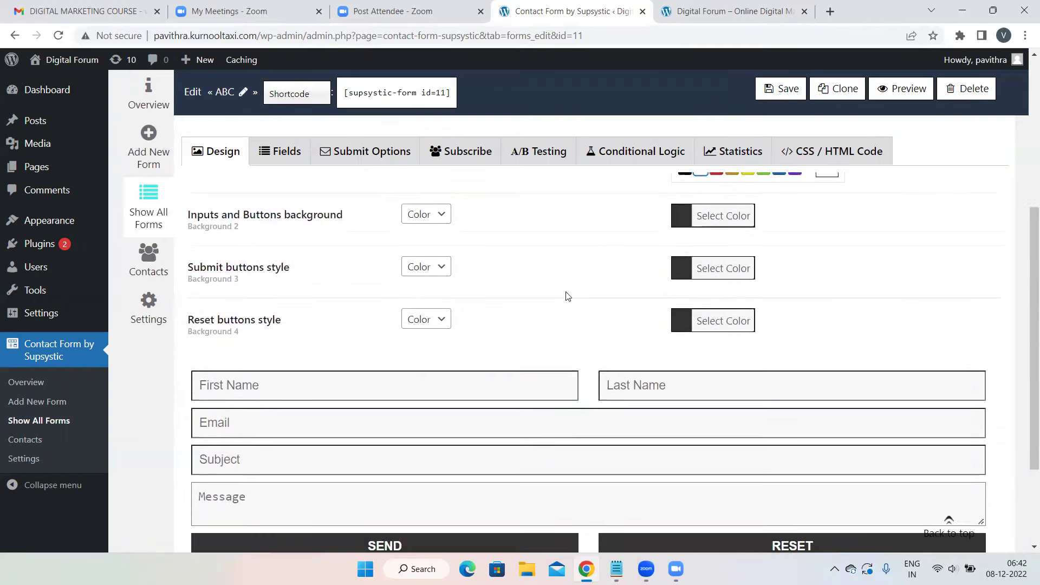
scroll(594, 273, "up", 6)
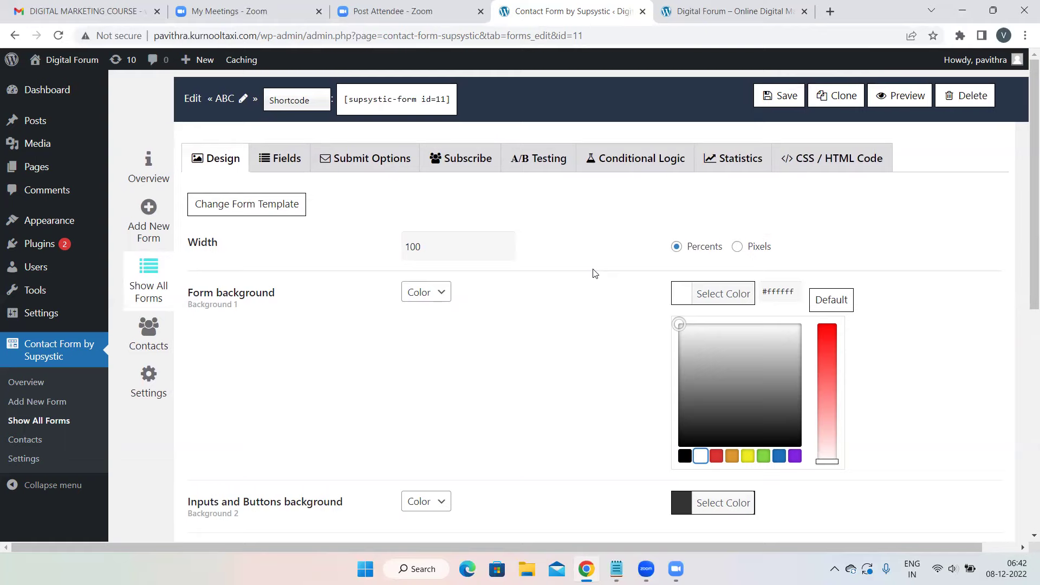
scroll(595, 273, "down", 8)
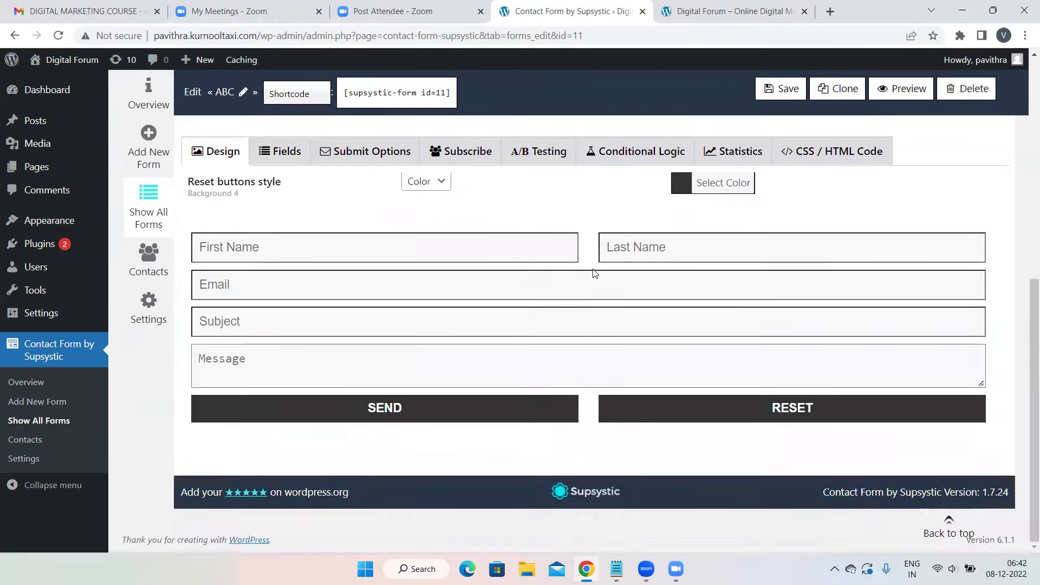
scroll(595, 273, "up", 8)
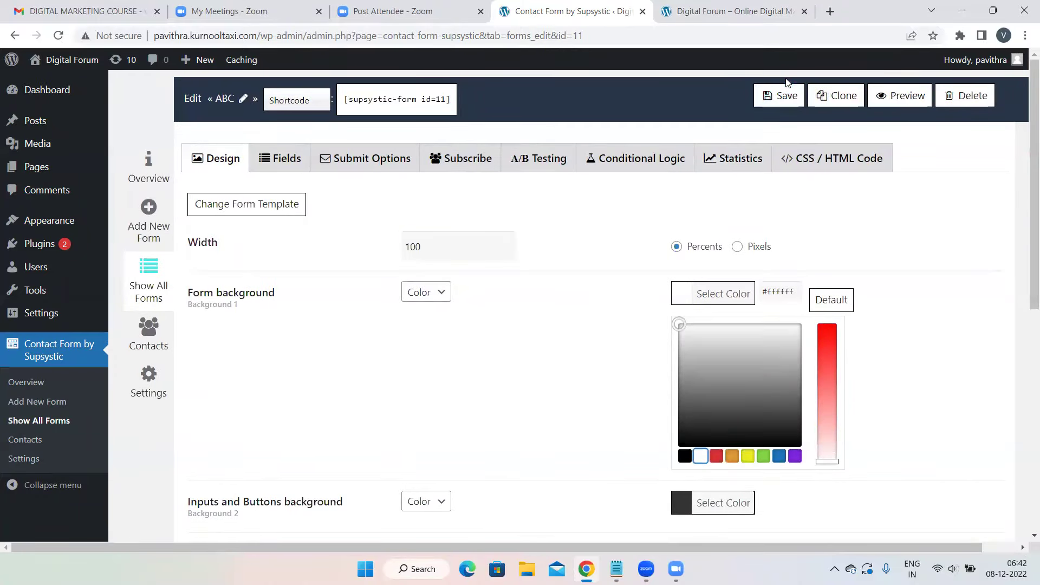
Step: Save the ABC form's design and review its preview of name, email, subject, message fields and SEND/RESET buttons
left_click(777, 94)
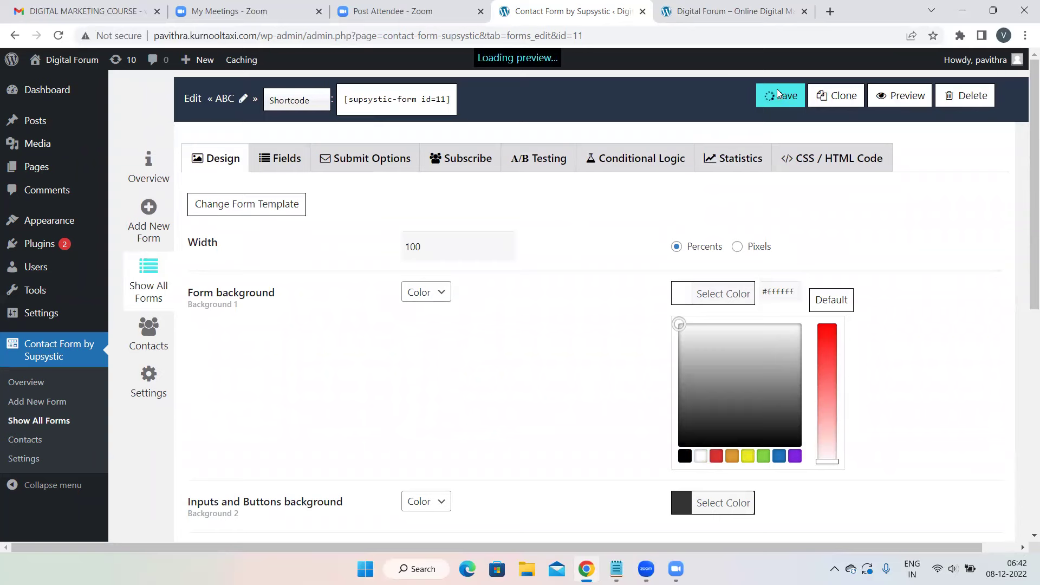
scroll(591, 295, "down", 7)
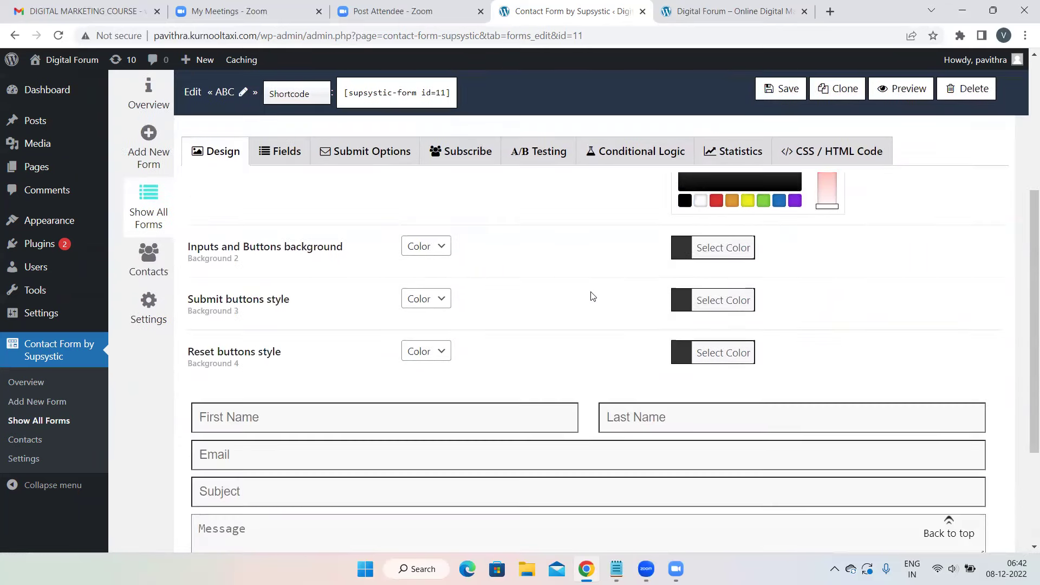
scroll(592, 296, "up", 5)
scroll(592, 295, "up", 2)
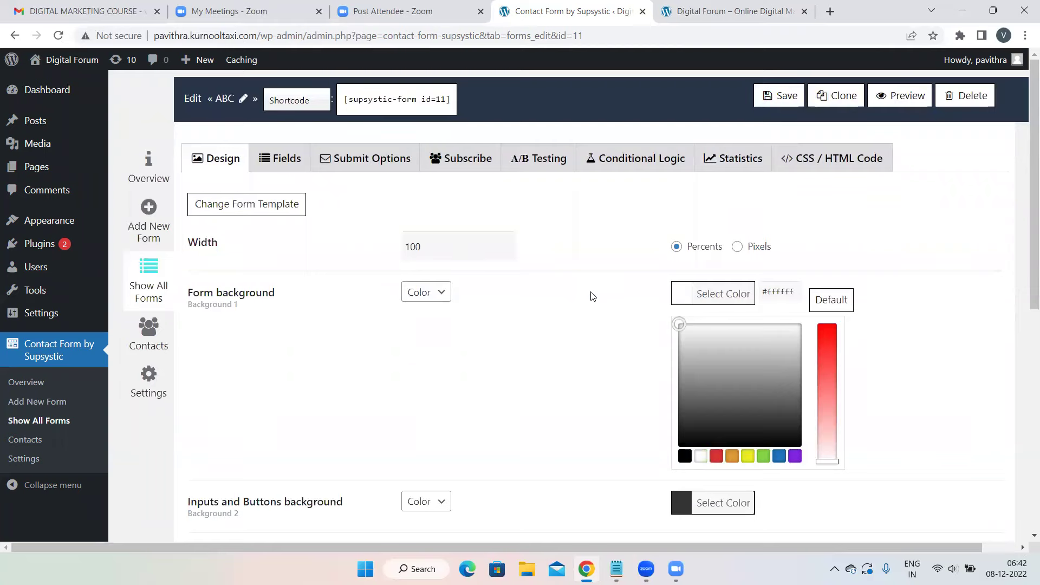
scroll(592, 296, "down", 8)
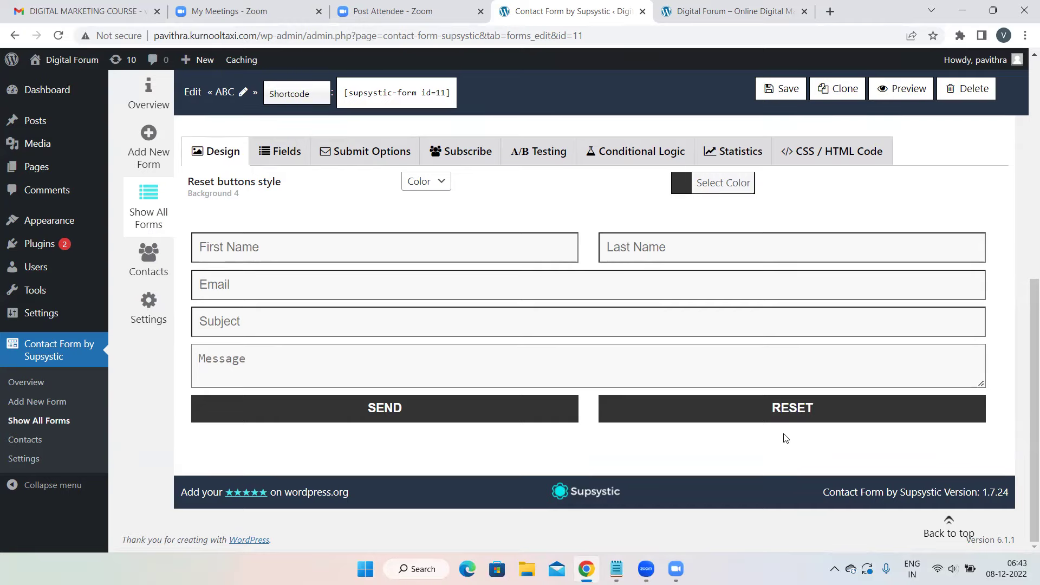
scroll(540, 221, "up", 10)
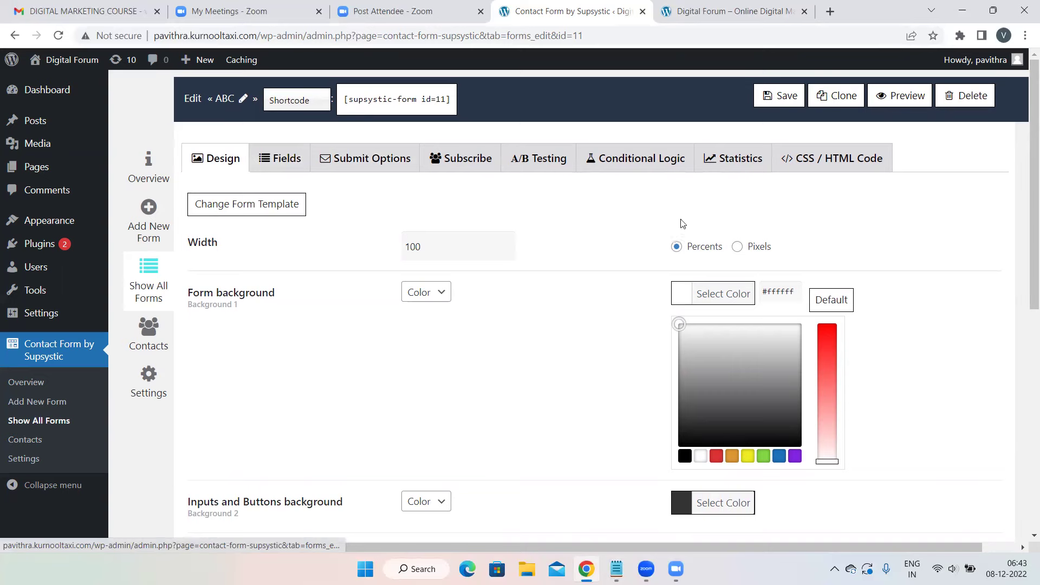
scroll(623, 272, "down", 8)
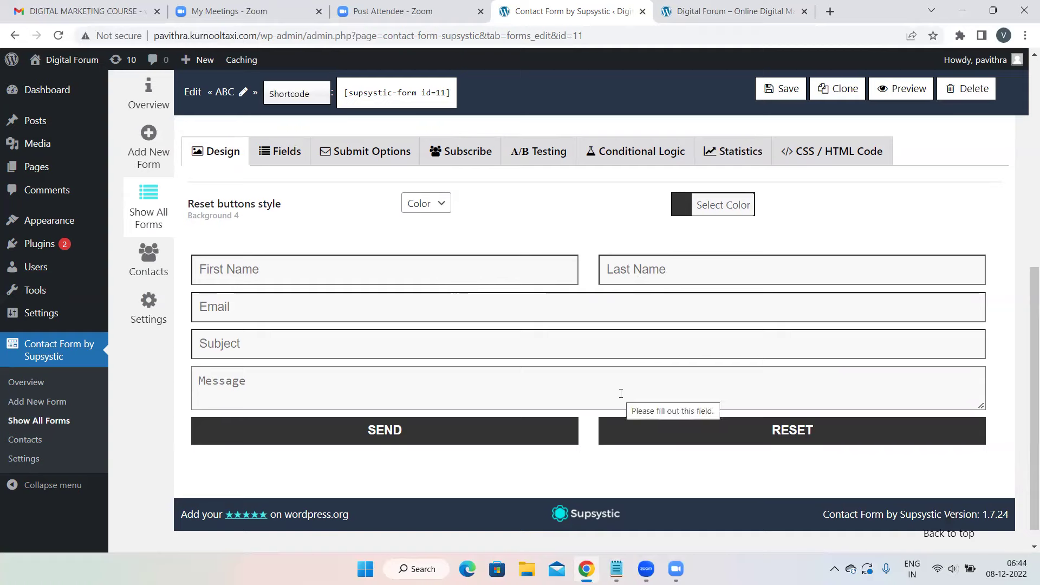
Step: In the ABC form's field list, delete the Reset button field
left_click(282, 151)
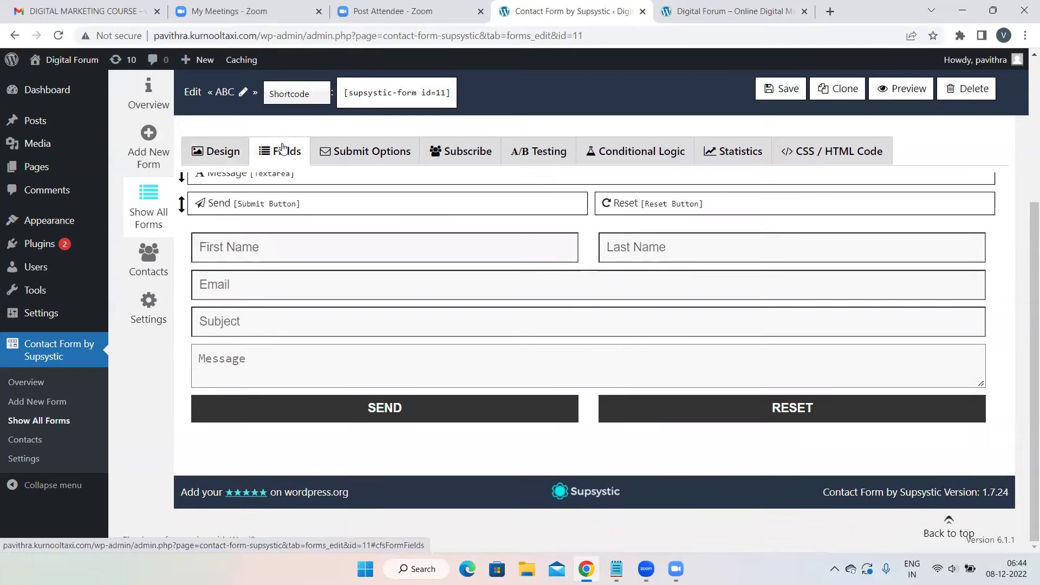
scroll(348, 215, "up", 4)
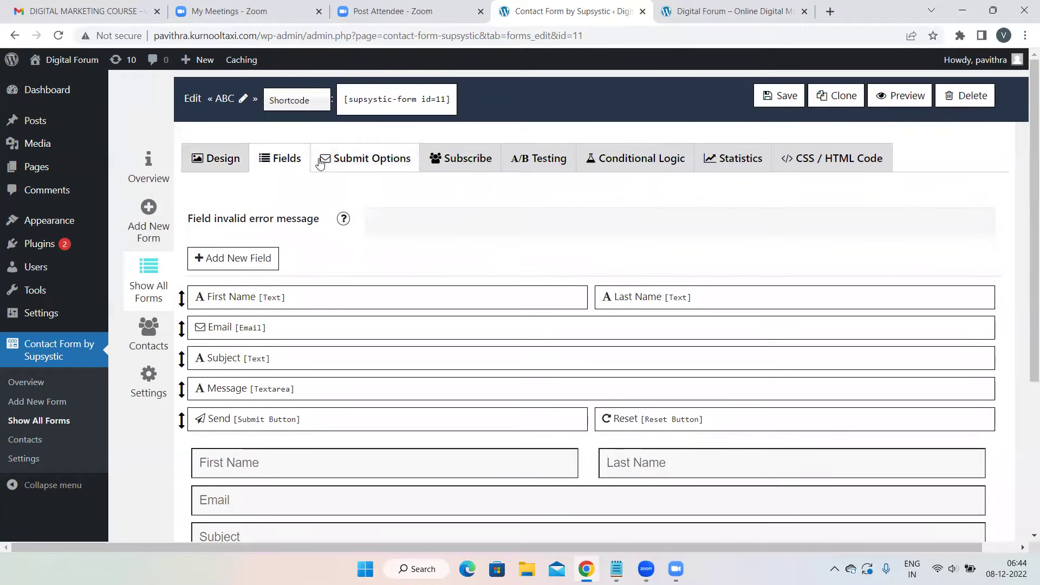
mouse_move(534, 269)
scroll(729, 254, "down", 1)
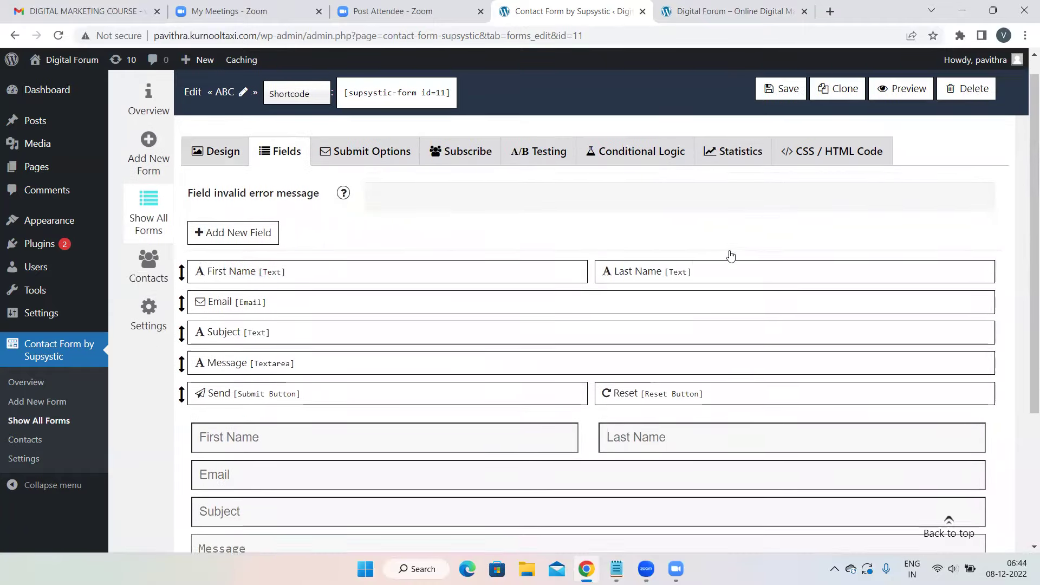
scroll(729, 252, "up", 1)
scroll(729, 252, "down", 1)
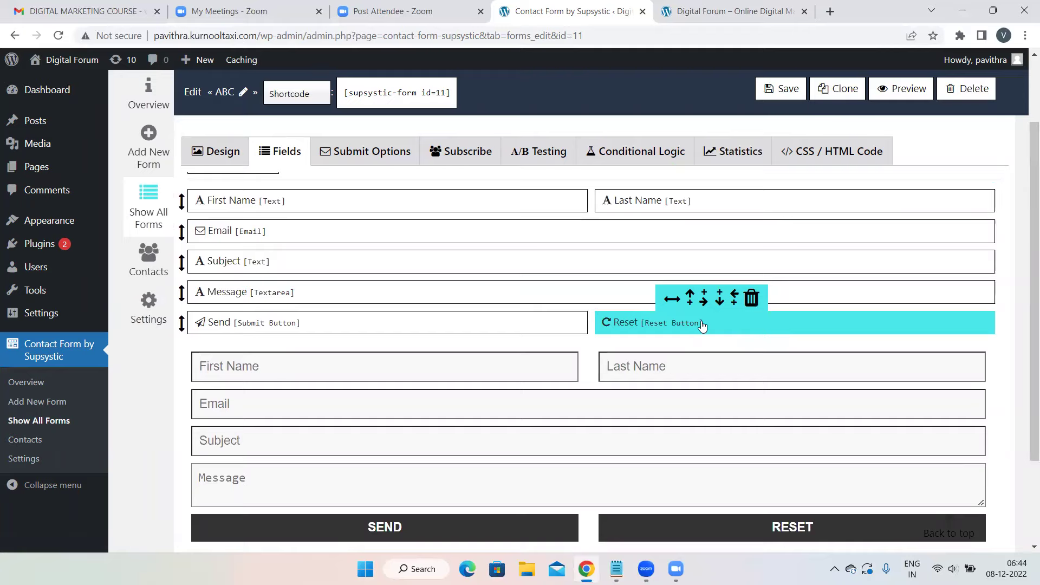
left_click(753, 299)
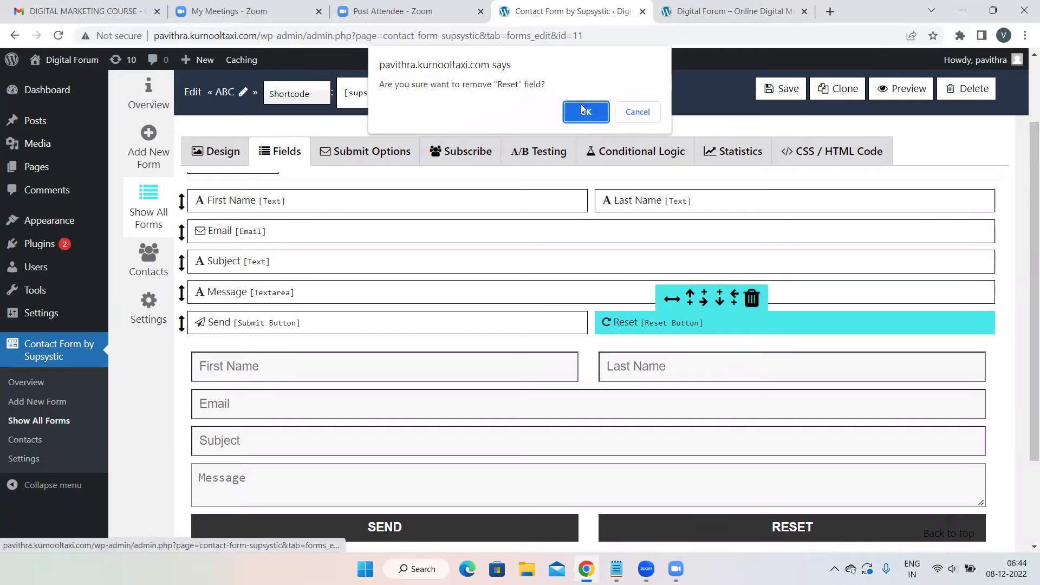
left_click(582, 110)
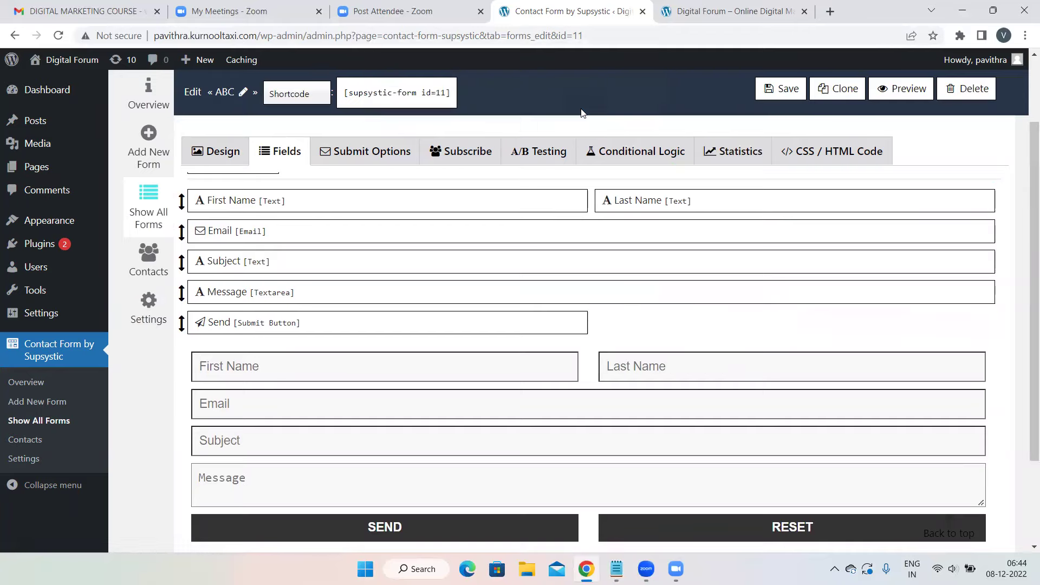
Step: Delete the Message field from the ABC form
mouse_move(448, 290)
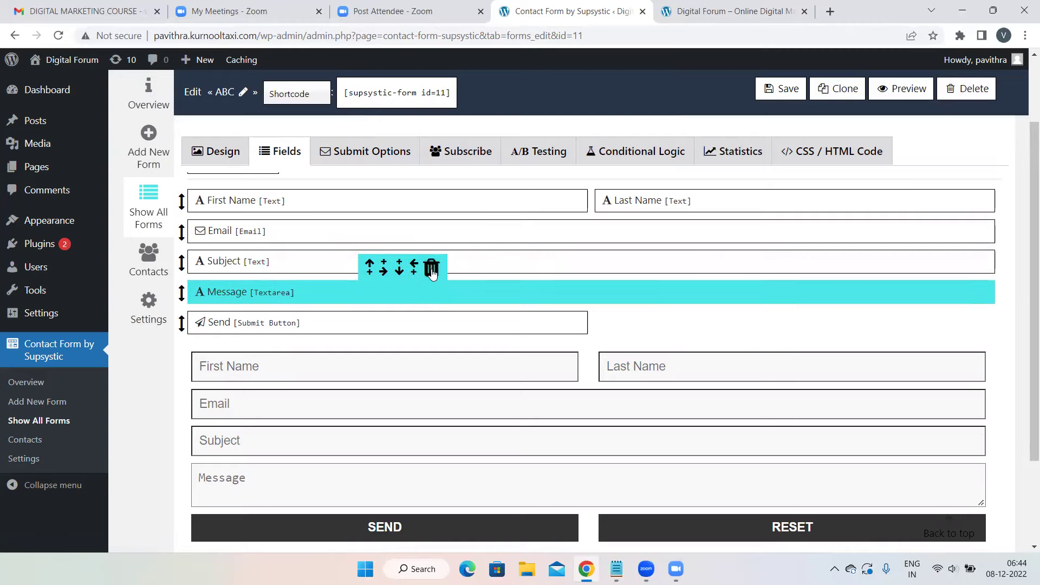
left_click(432, 270)
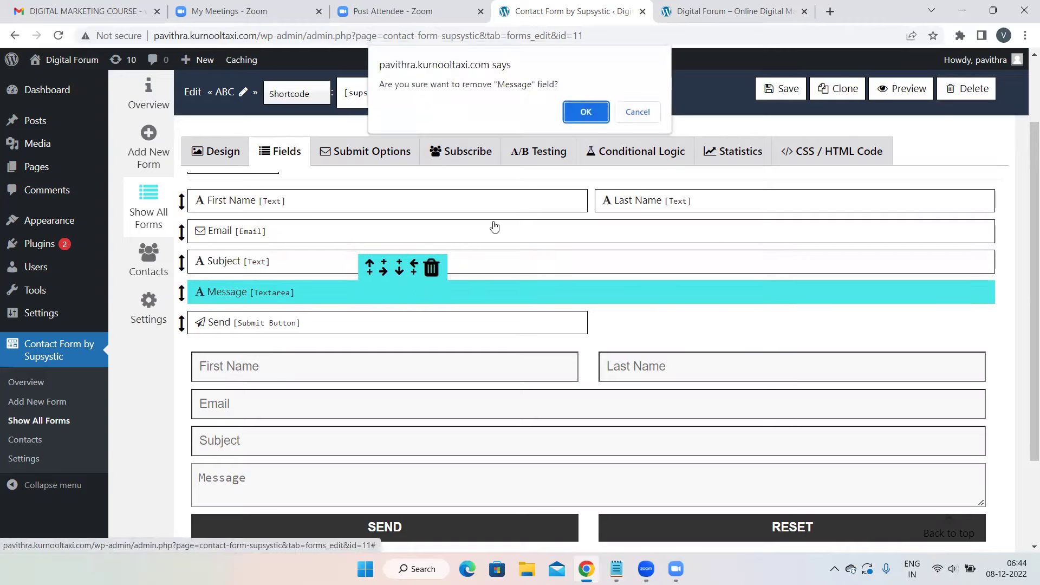
left_click(584, 112)
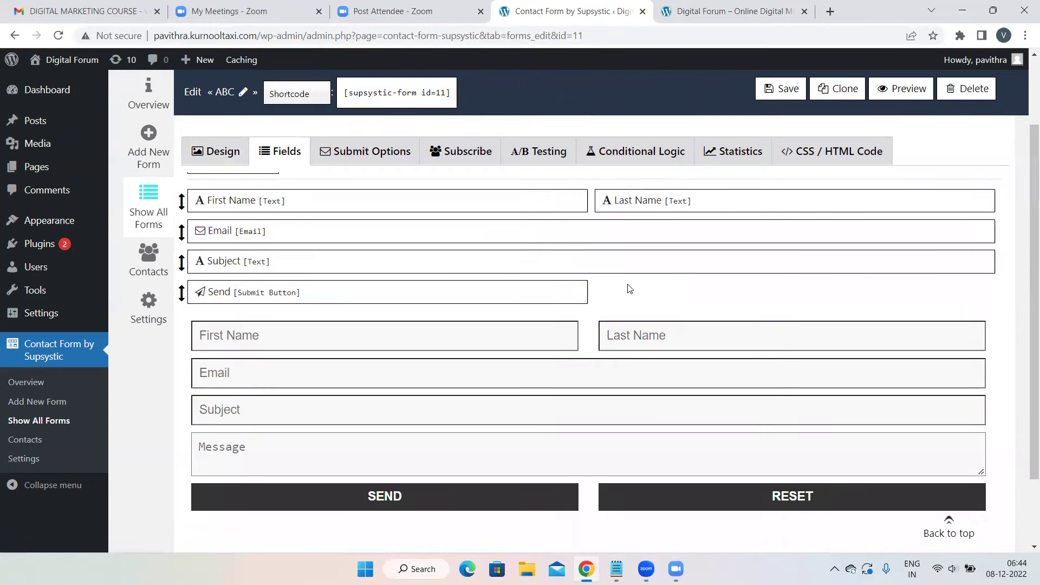
scroll(628, 288, "up", 1)
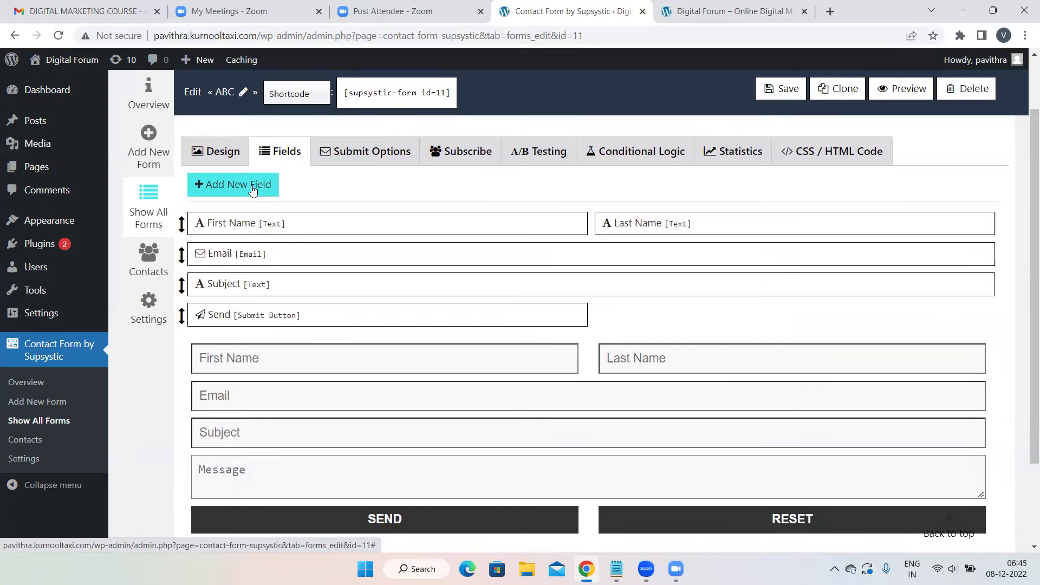
Step: Start a new Number field named ABC with the placeholder 'Phone Number'
left_click(241, 184)
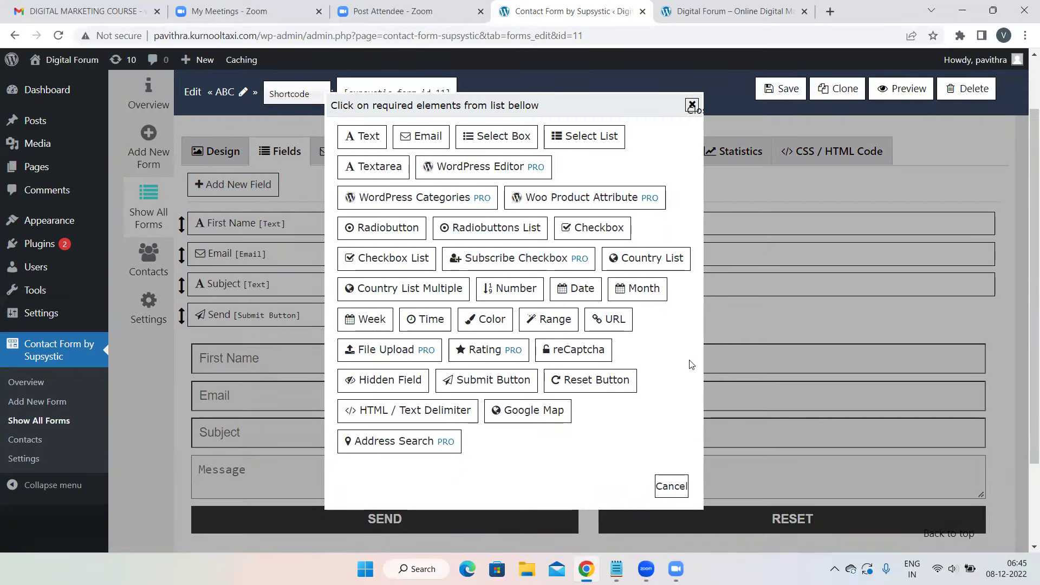
left_click(514, 290)
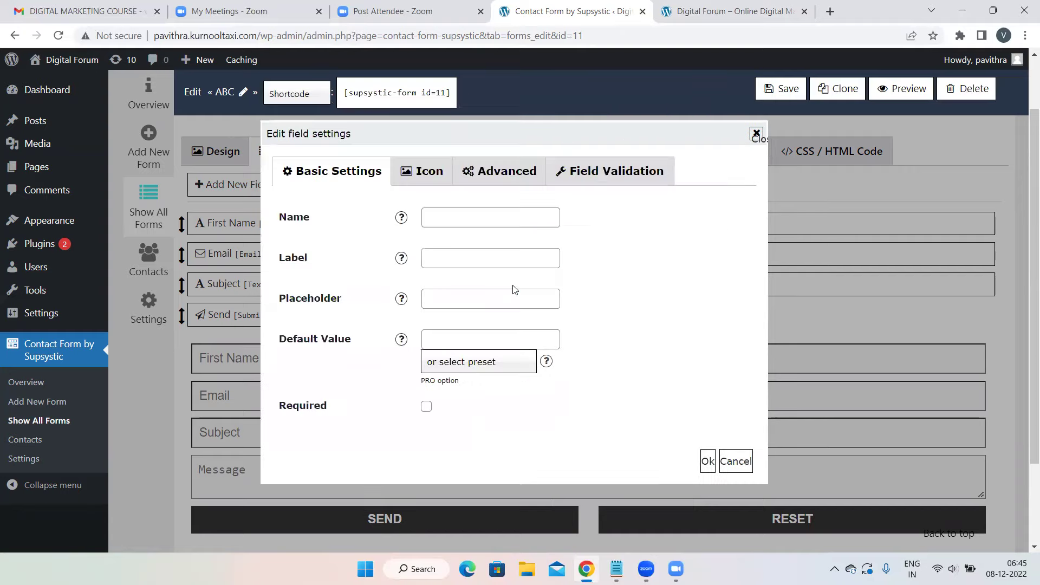
left_click(445, 219)
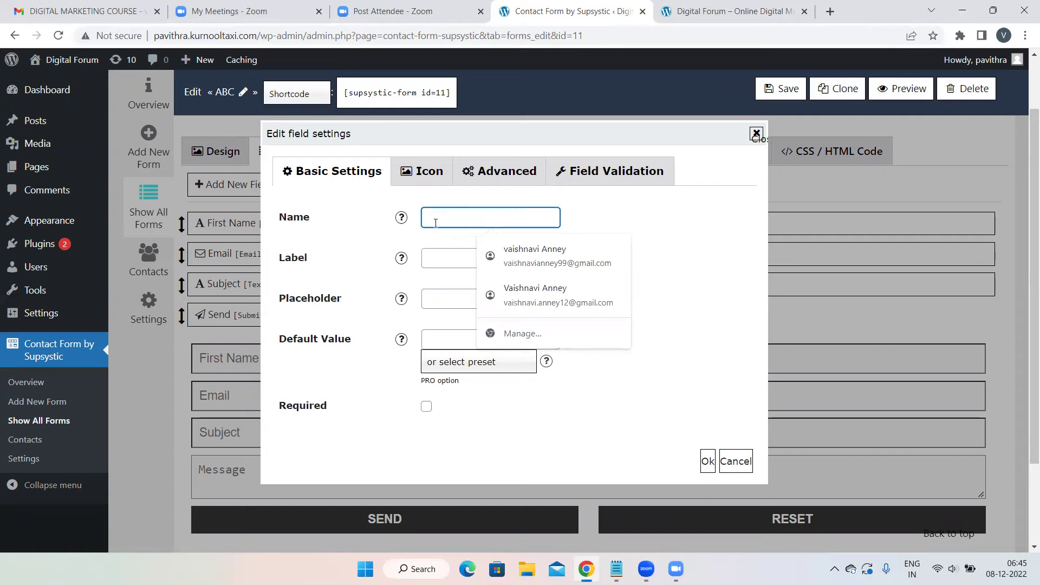
type("ABC")
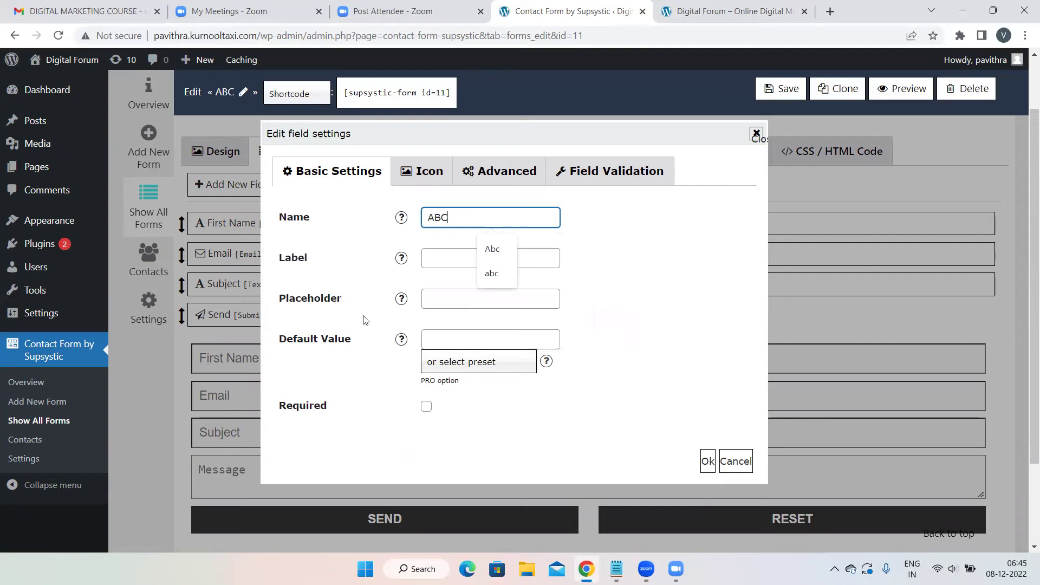
left_click(441, 297)
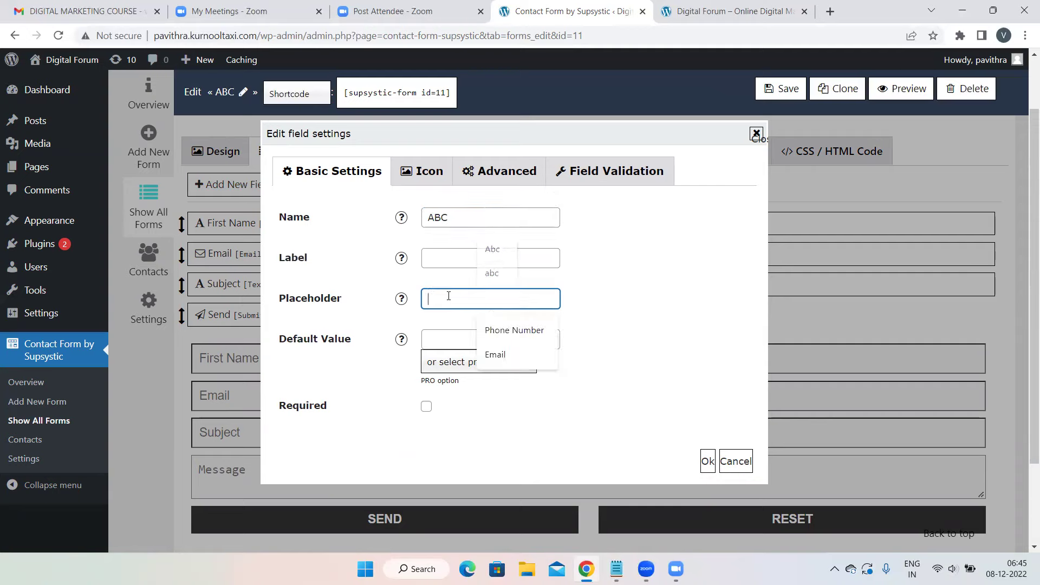
left_click(515, 331)
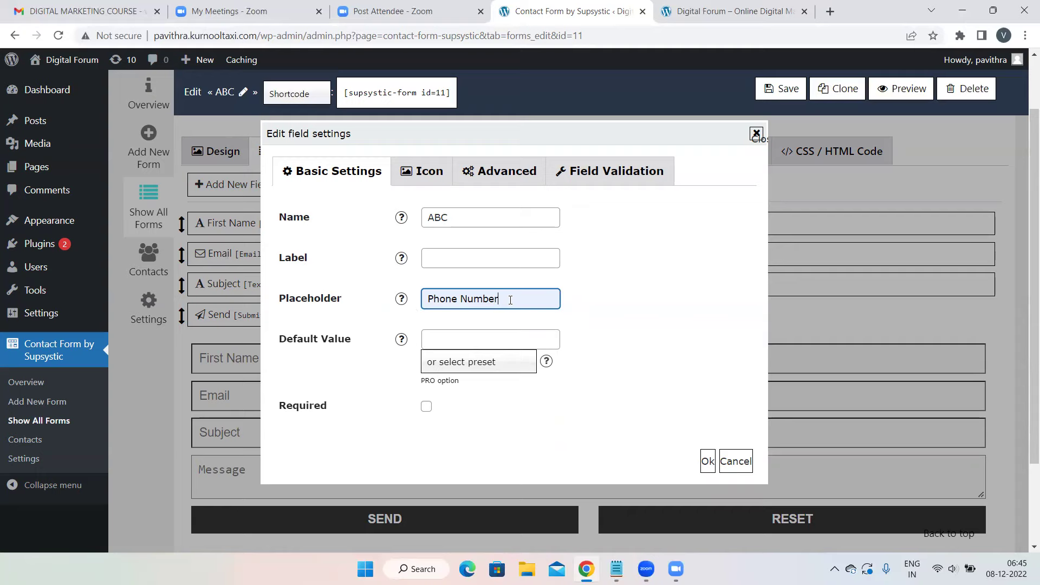
left_click_drag(515, 299, 409, 302)
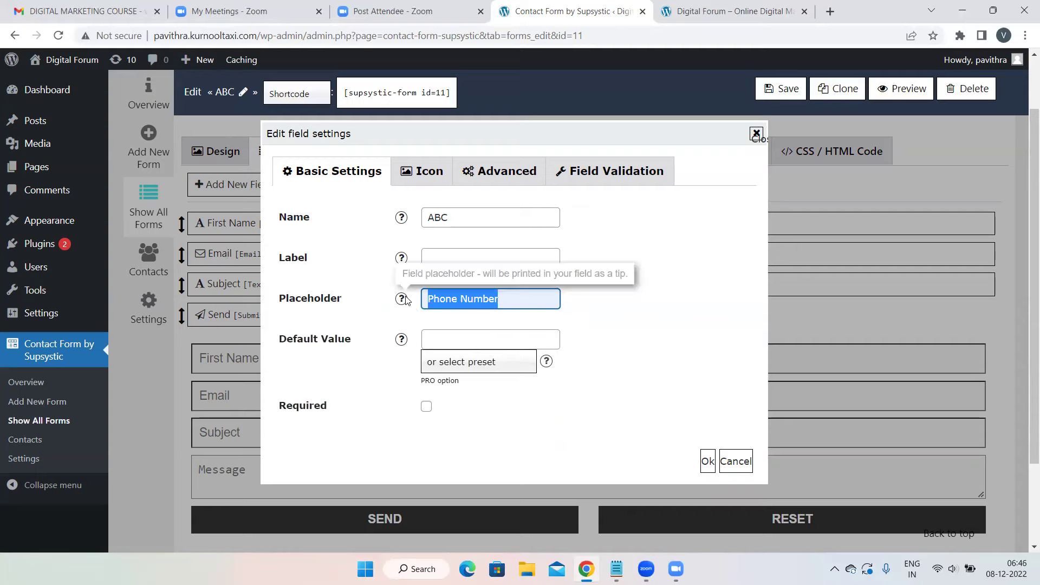
Step: Confirm the field settings so Phone Number appears between Subject and Send
left_click(707, 461)
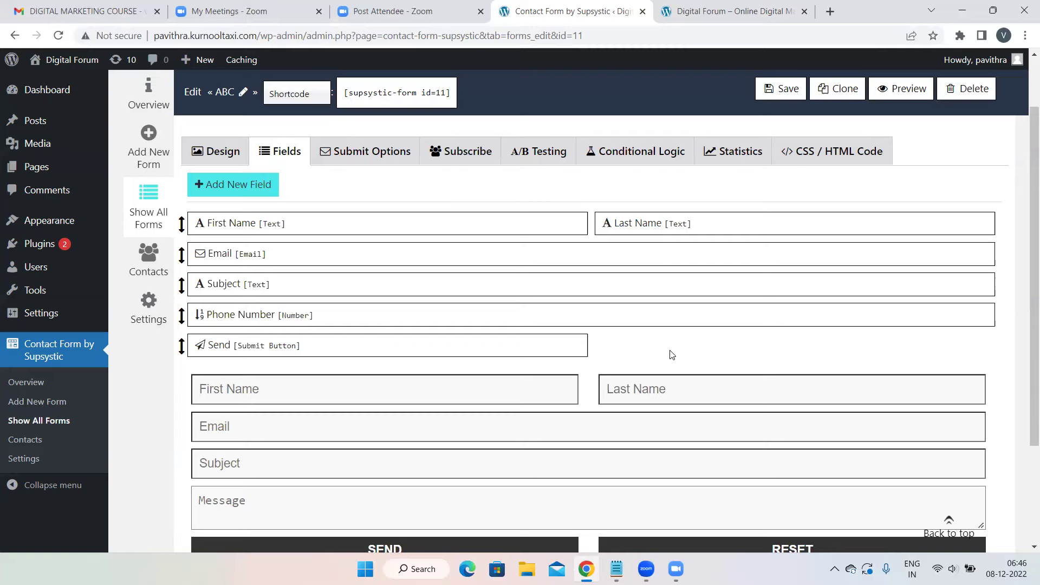
Step: Save the ABC form with its Phone Number field and go to the Digital Forum home page
left_click(778, 90)
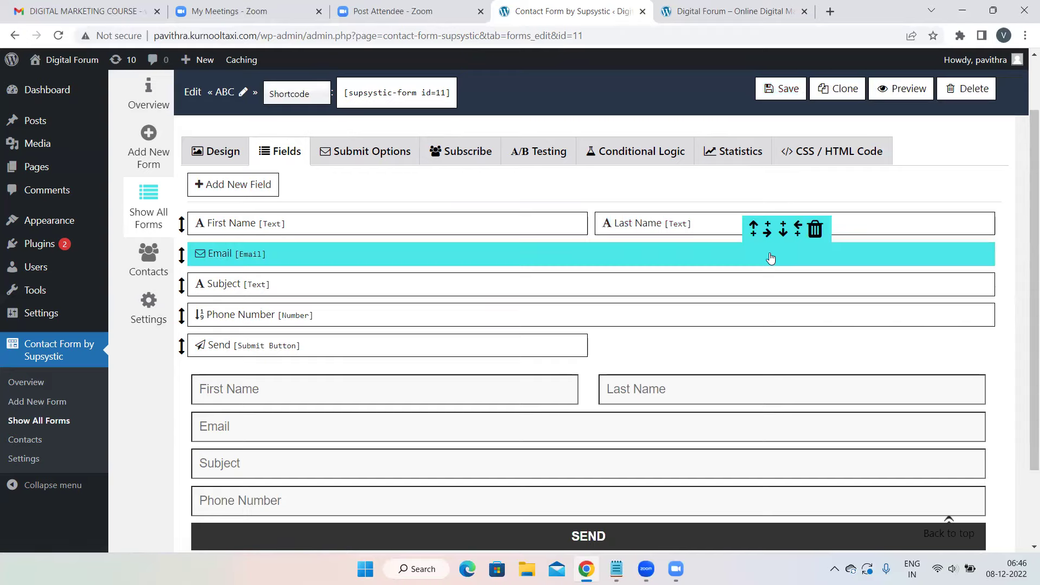
scroll(771, 255, "down", 2)
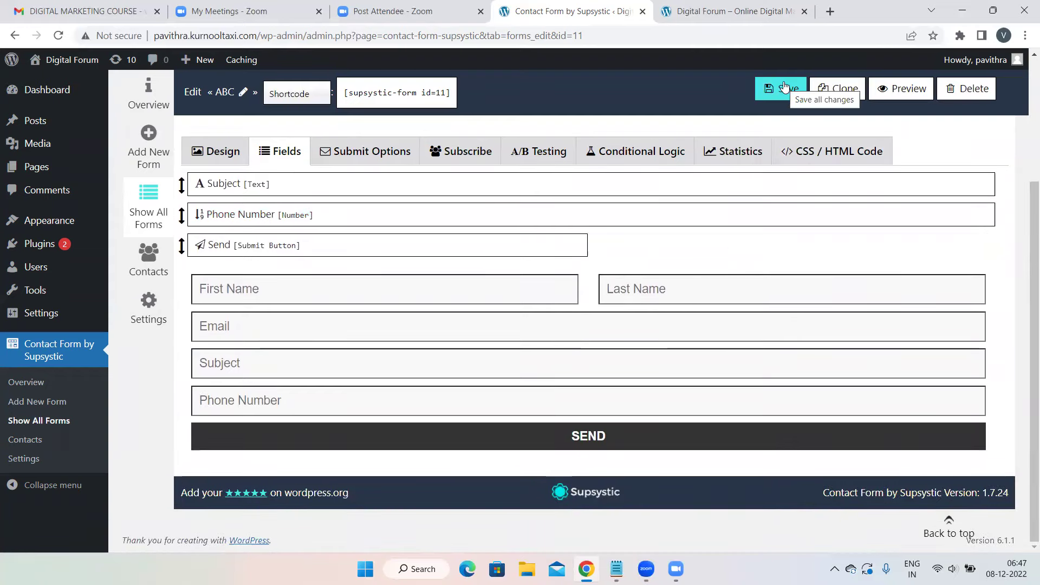
left_click(753, 6)
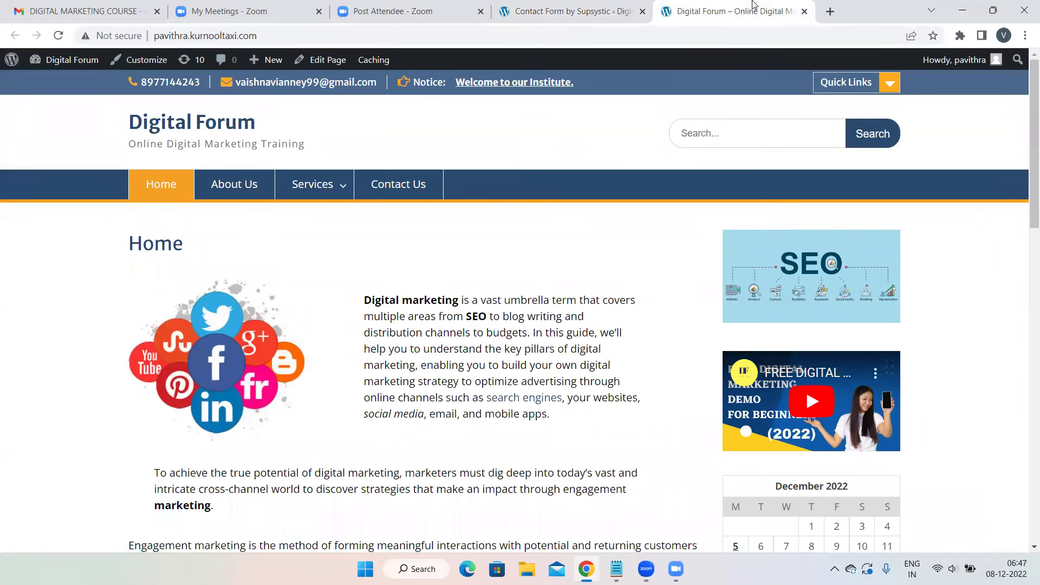
left_click(59, 36)
left_click(416, 183)
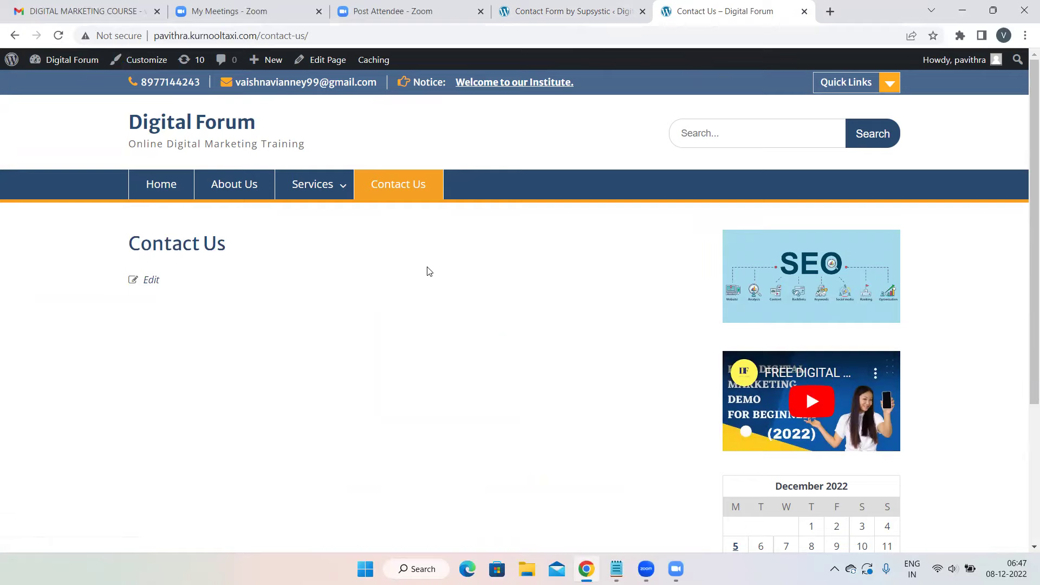
scroll(423, 268, "down", 2)
scroll(364, 177, "up", 2)
left_click(168, 190)
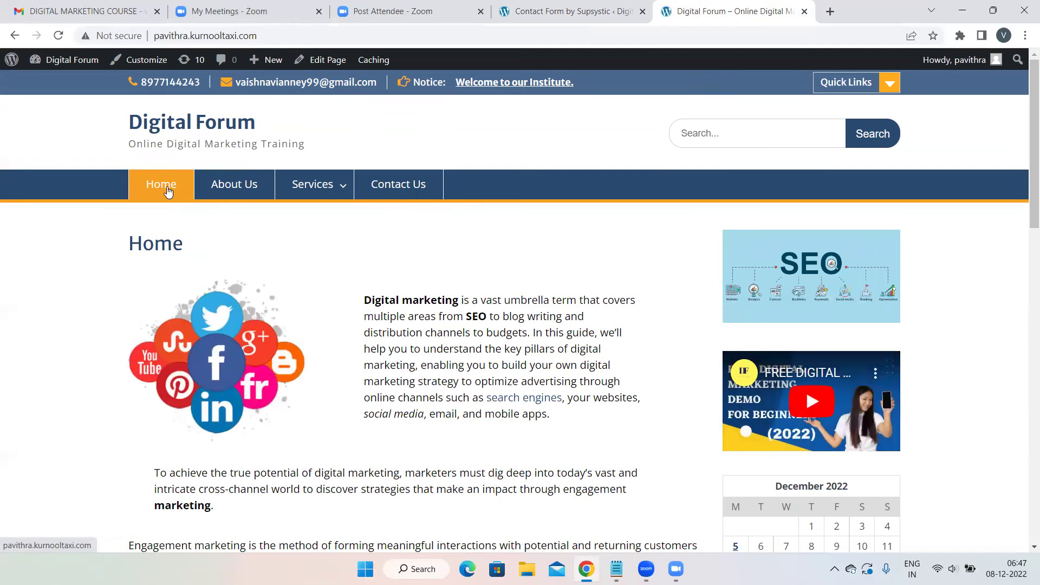
scroll(948, 343, "down", 3)
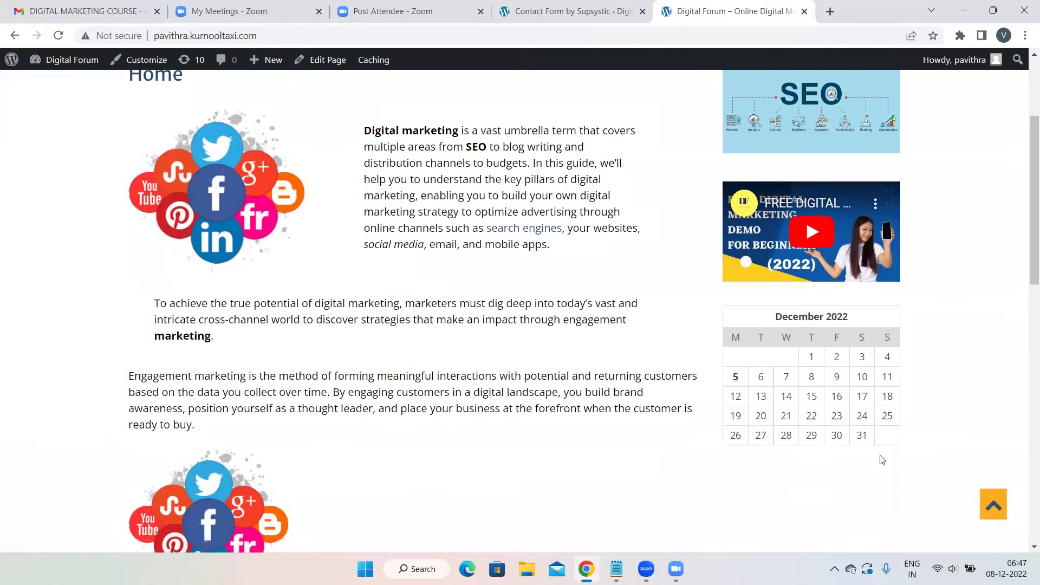
scroll(543, 269, "up", 3)
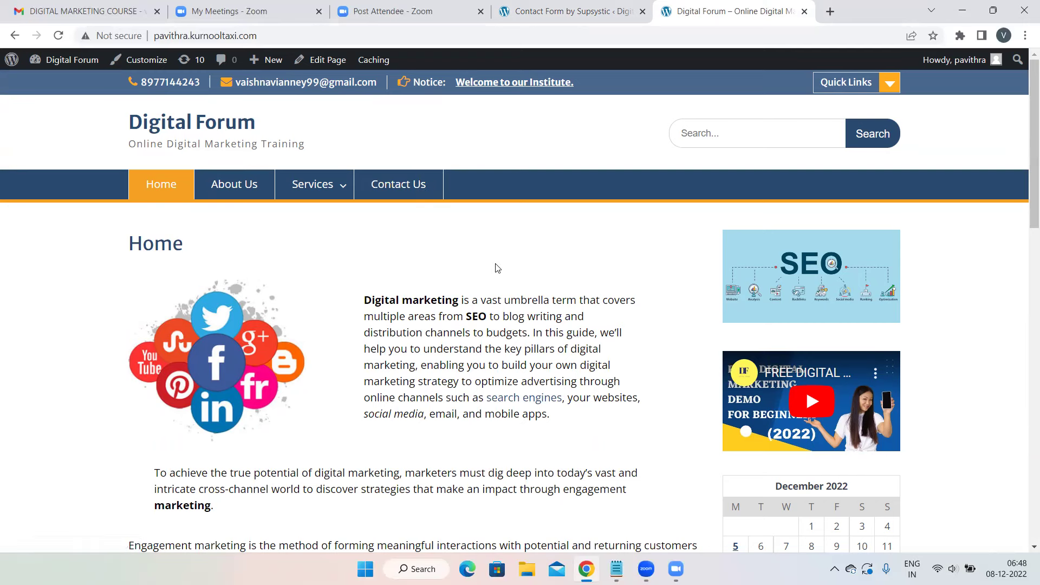
scroll(612, 289, "down", 3)
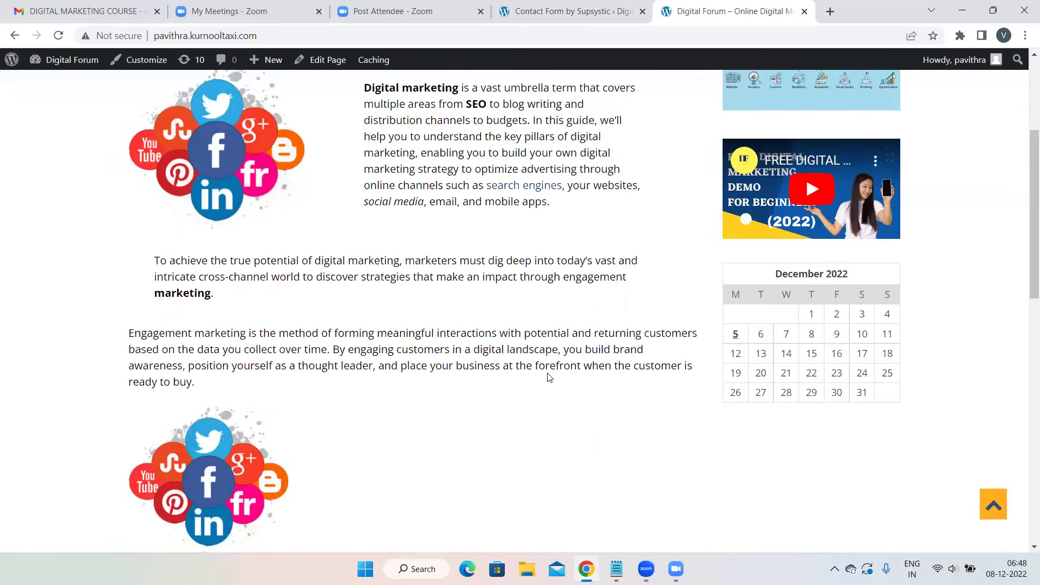
scroll(548, 376, "down", 3)
scroll(549, 377, "up", 6)
scroll(548, 377, "up", 1)
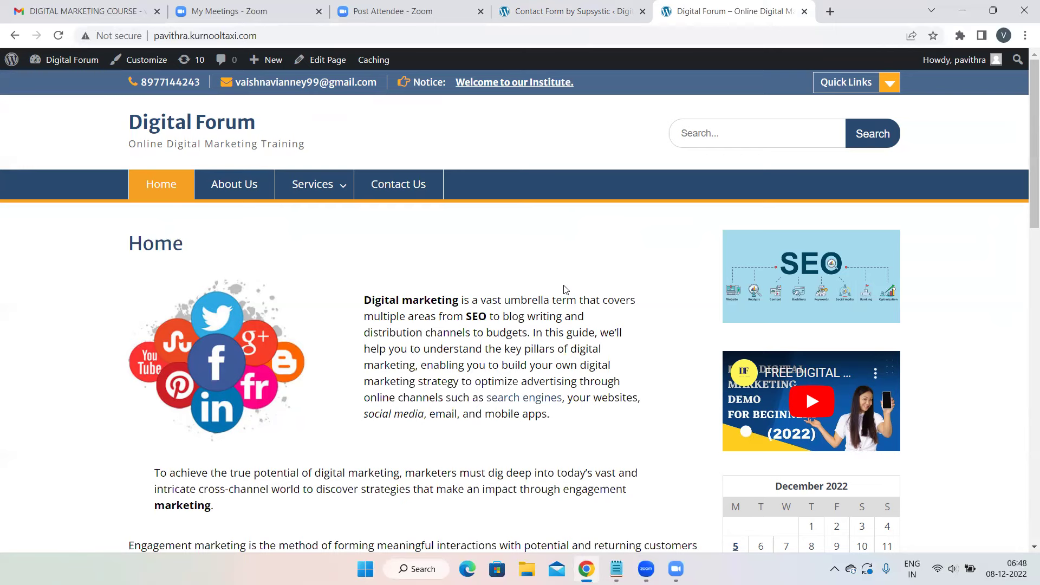
Step: Select and copy the ABC form's shortcode [supsystic-form id=11] from its editor
left_click(621, 8)
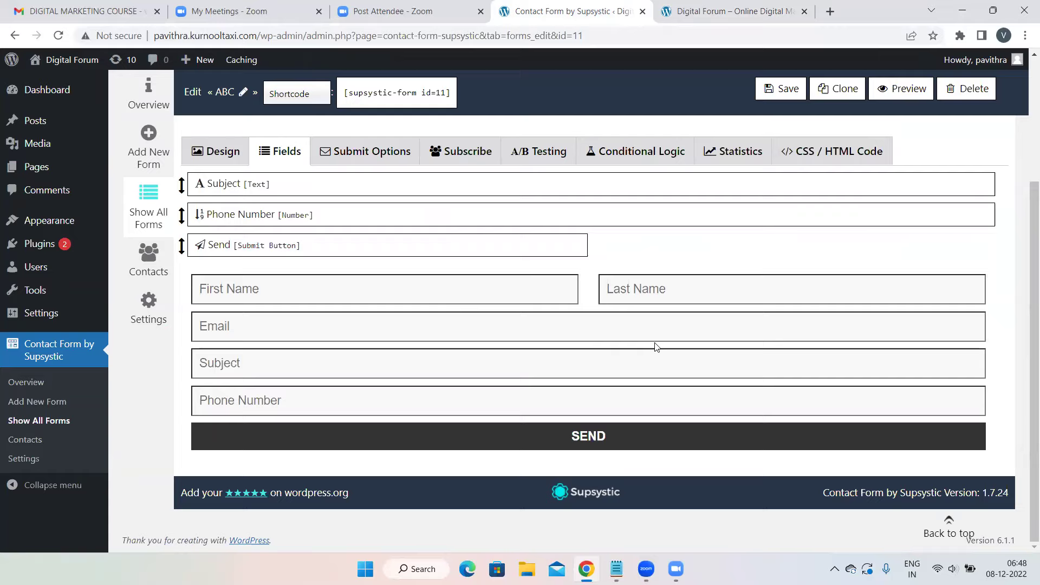
scroll(655, 347, "up", 3)
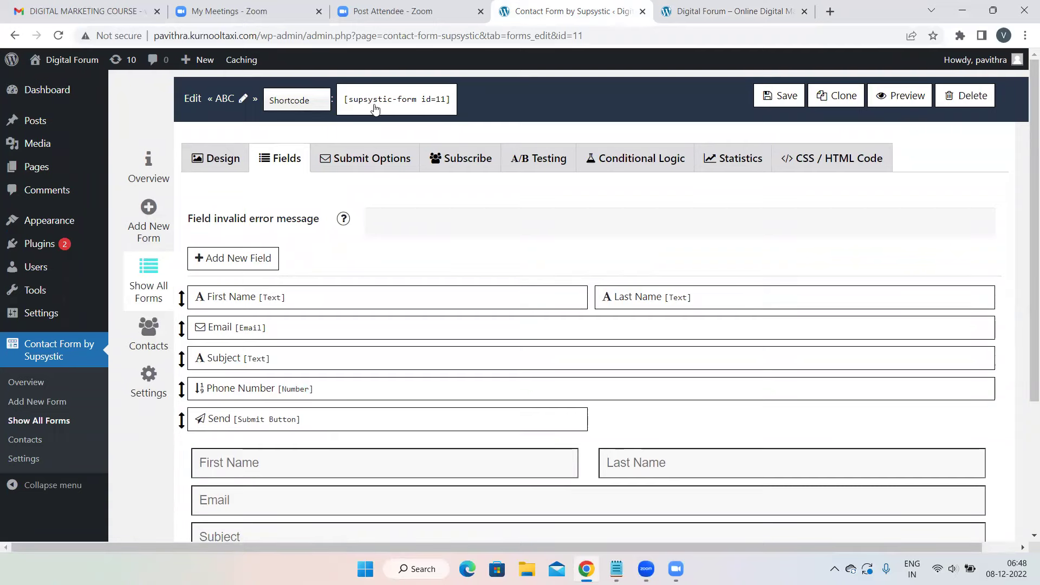
scroll(448, 203, "down", 3)
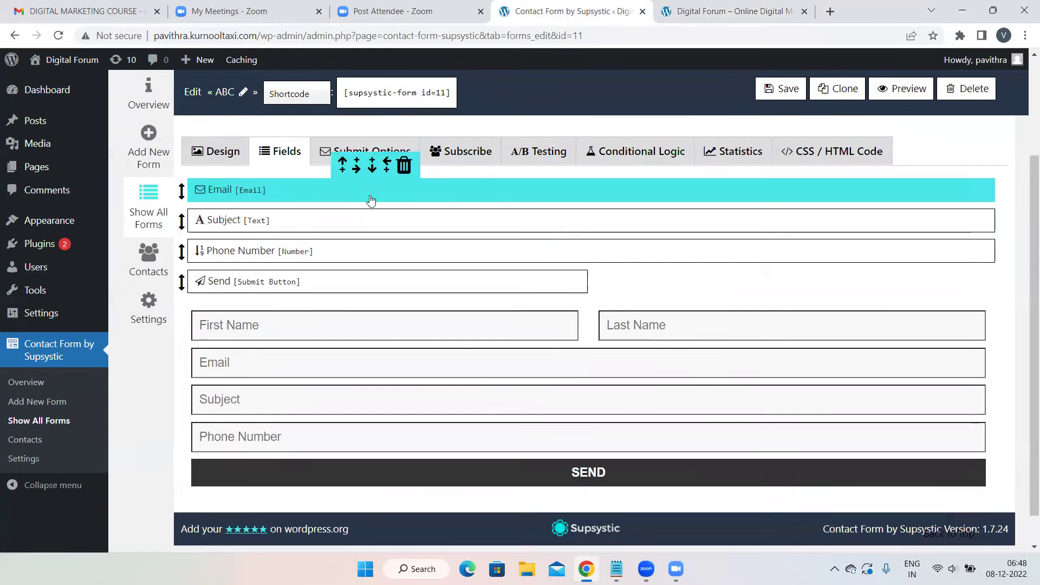
scroll(510, 266, "up", 3)
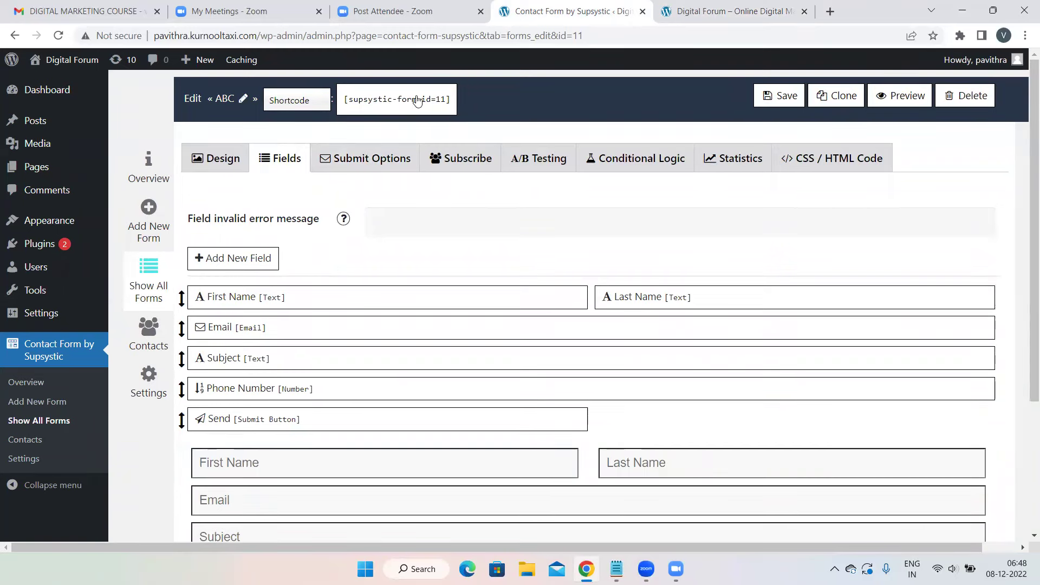
left_click(397, 103)
key("ctrl+c")
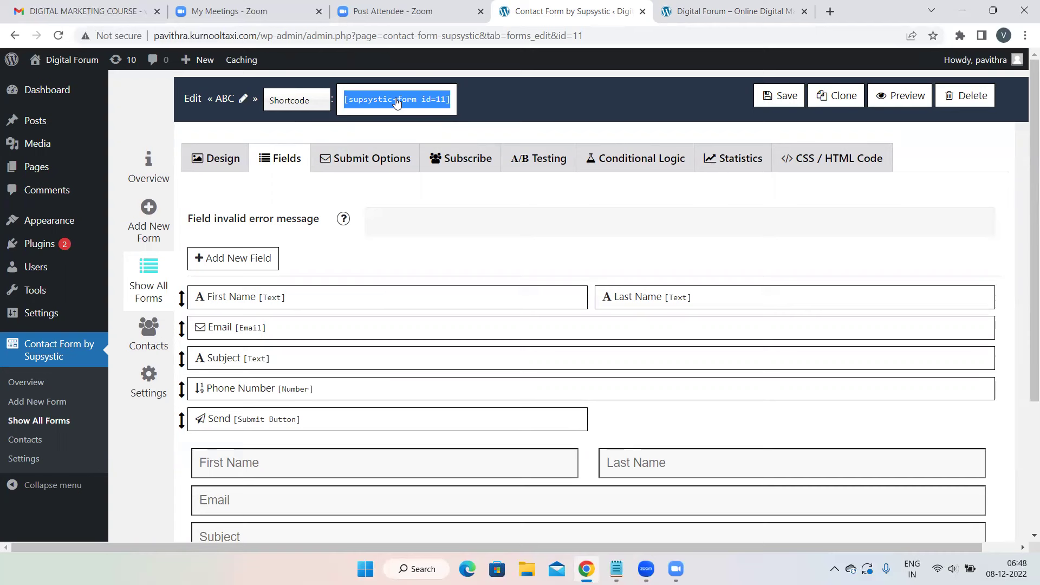
left_click(705, 10)
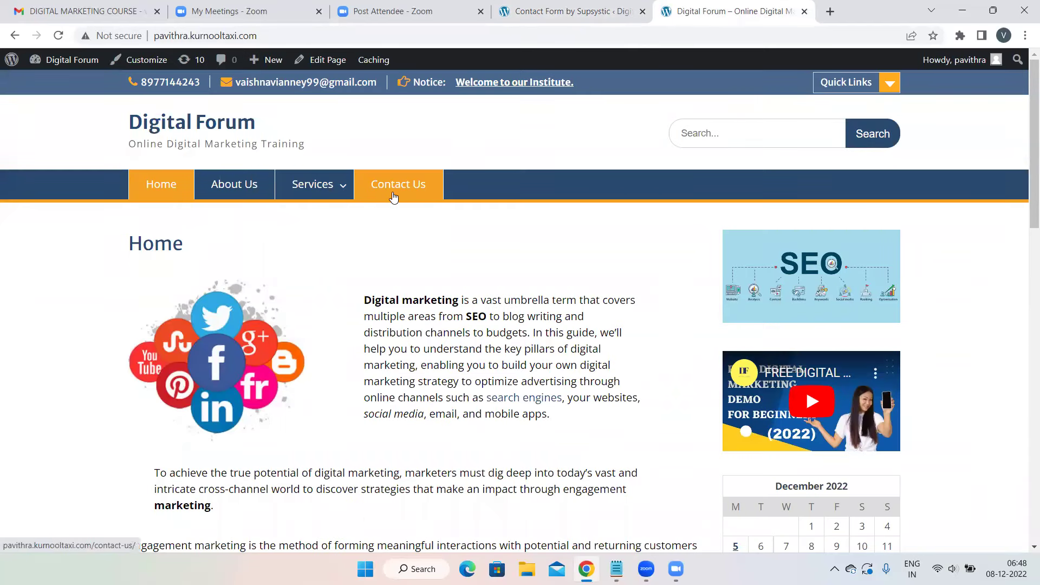
left_click(564, 11)
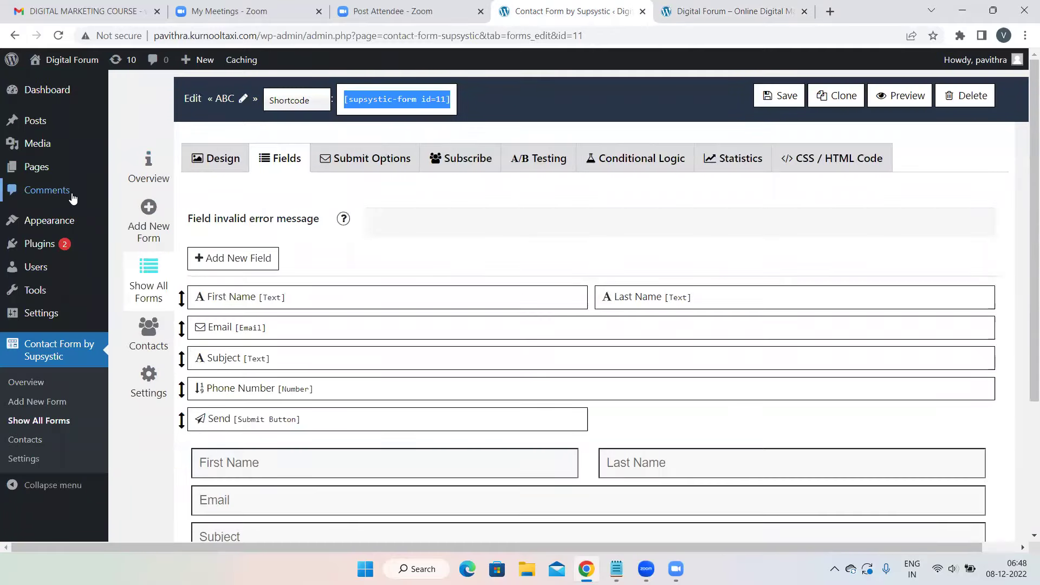
Step: Insert a Shortcode block with [supsystic-form id=11] into the Contact Us page and update it
left_click(44, 171)
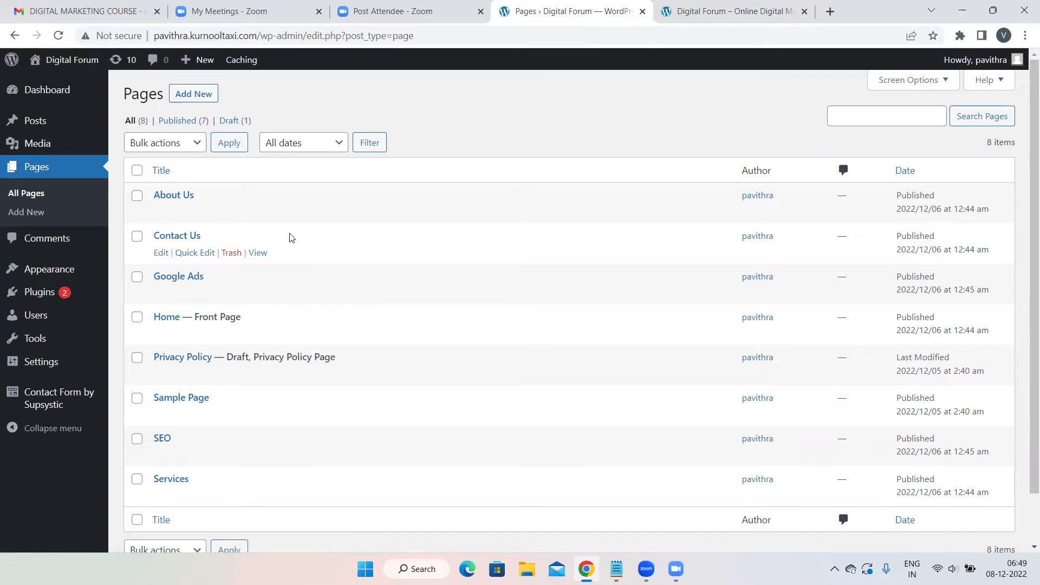
left_click(177, 237)
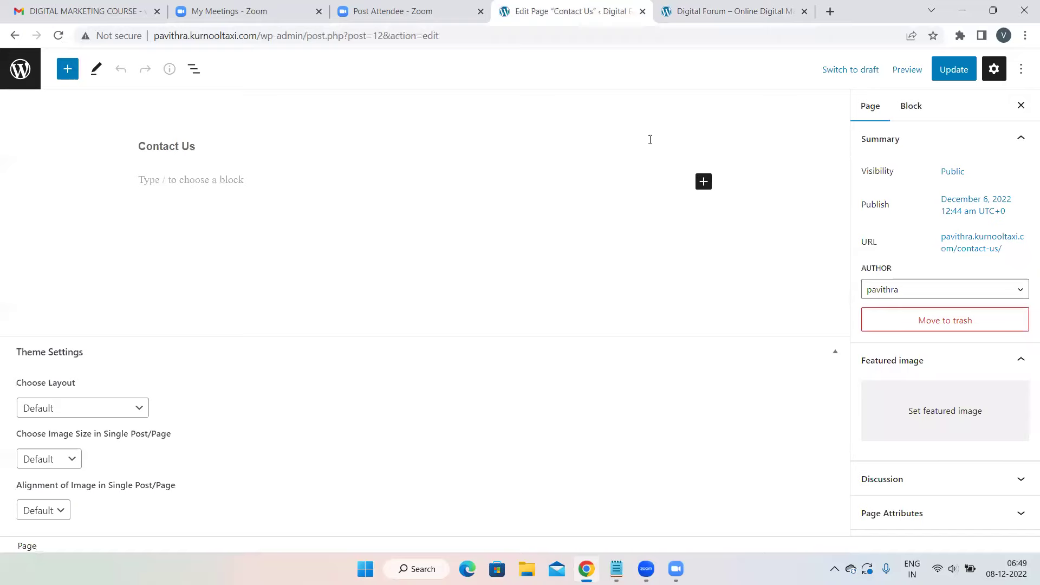
left_click(703, 182)
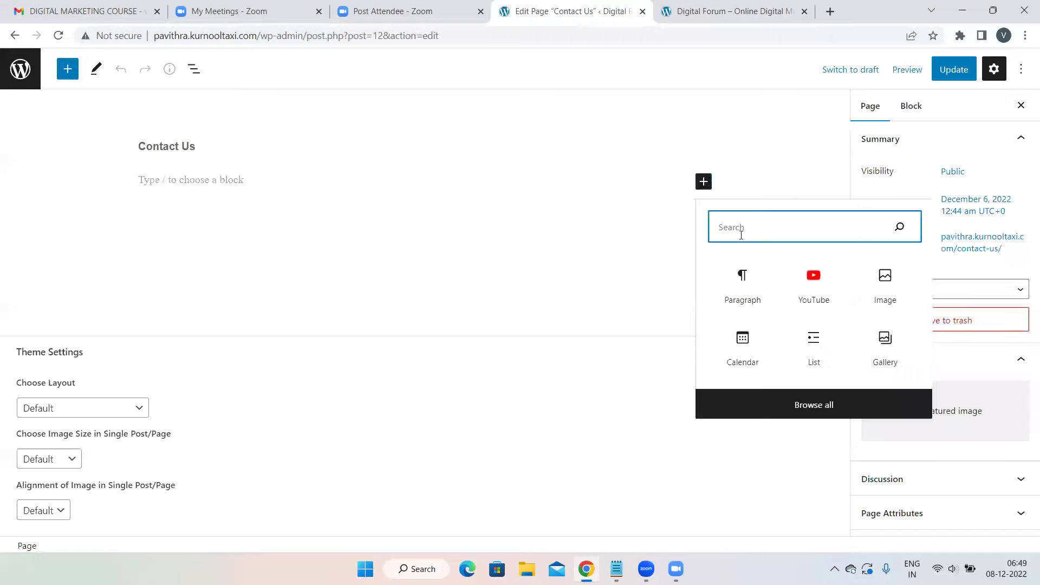
type("sh")
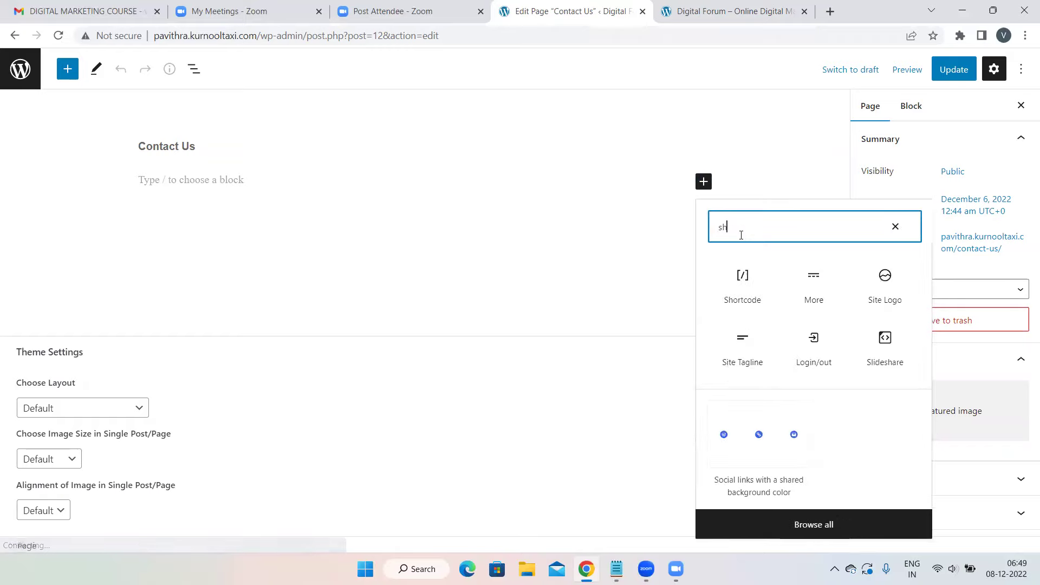
left_click(742, 290)
key("ctrl+v")
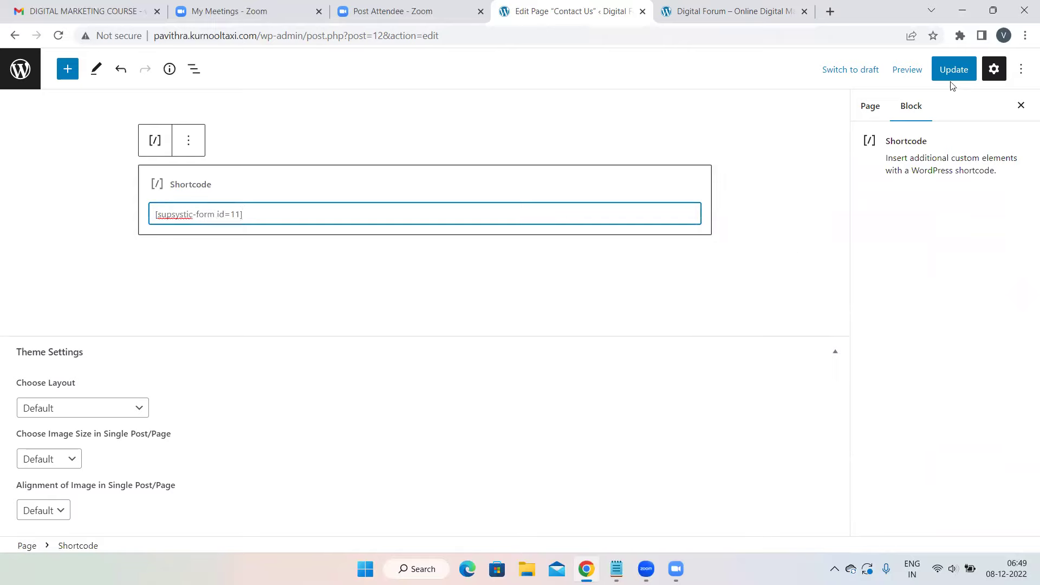
left_click(954, 66)
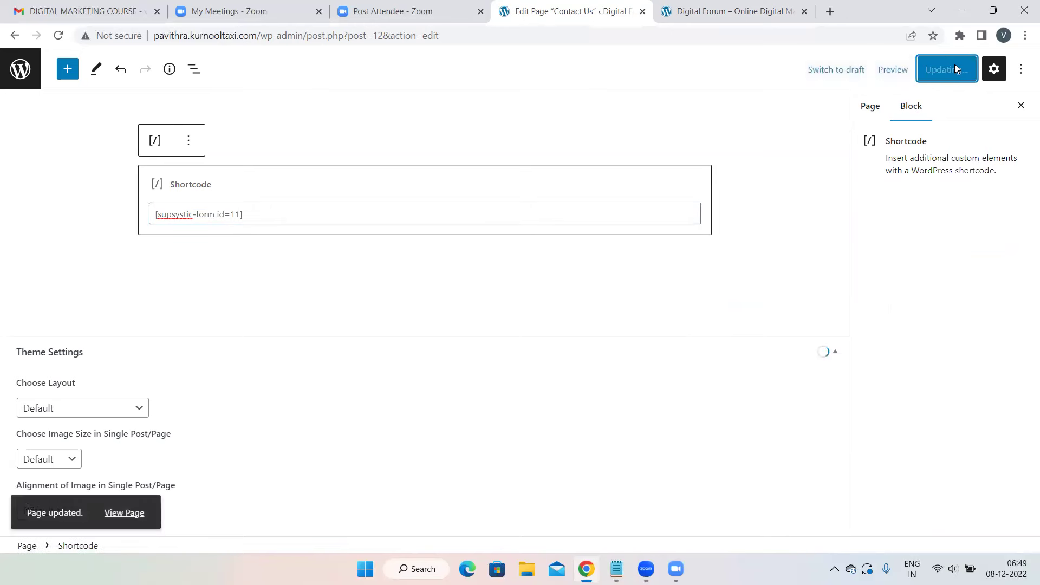
left_click(725, 5)
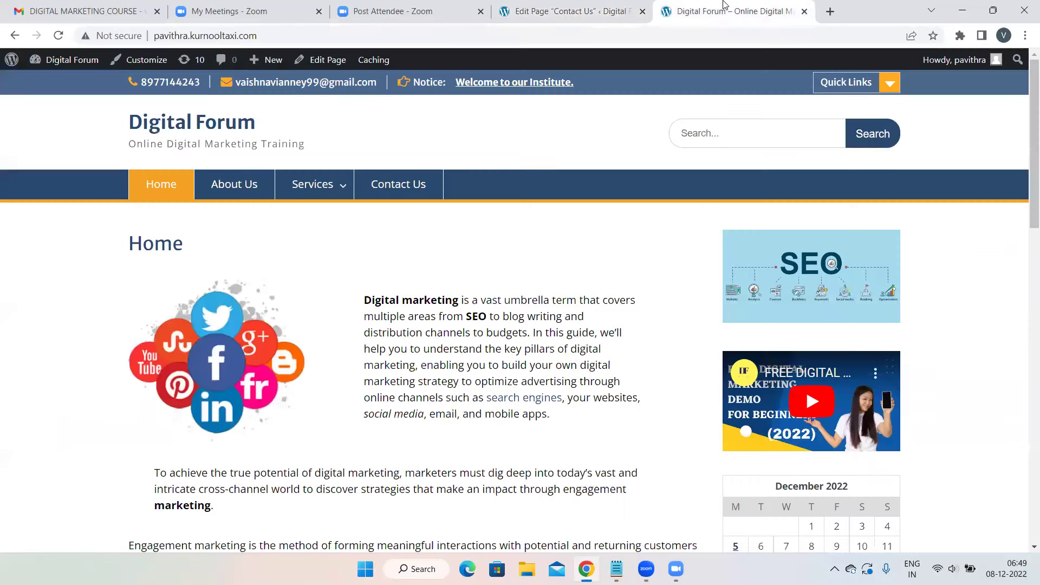
Step: Check the form on the live Contact Us page, then return to its page editor
left_click(399, 180)
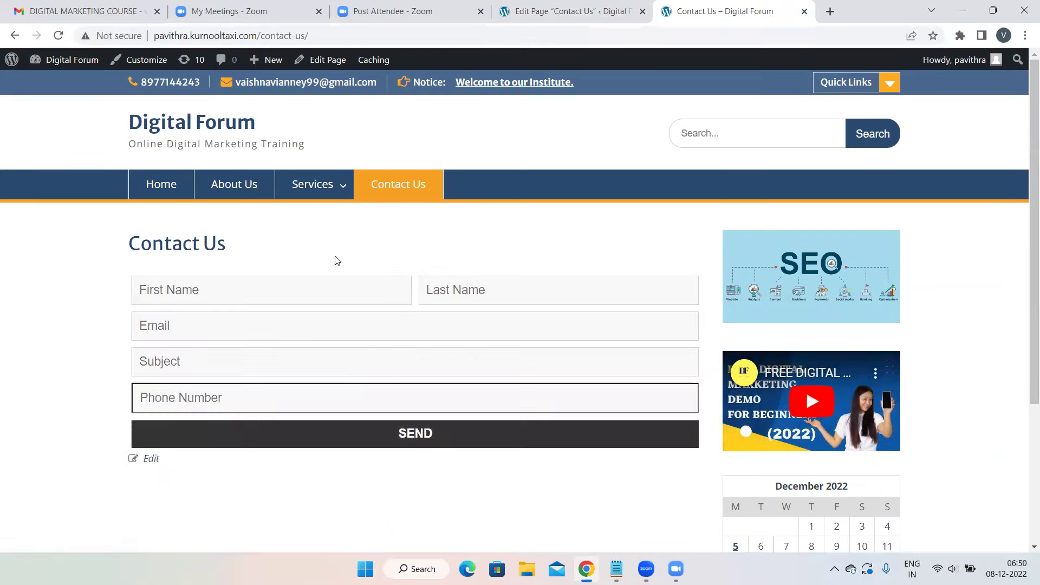
left_click(558, 11)
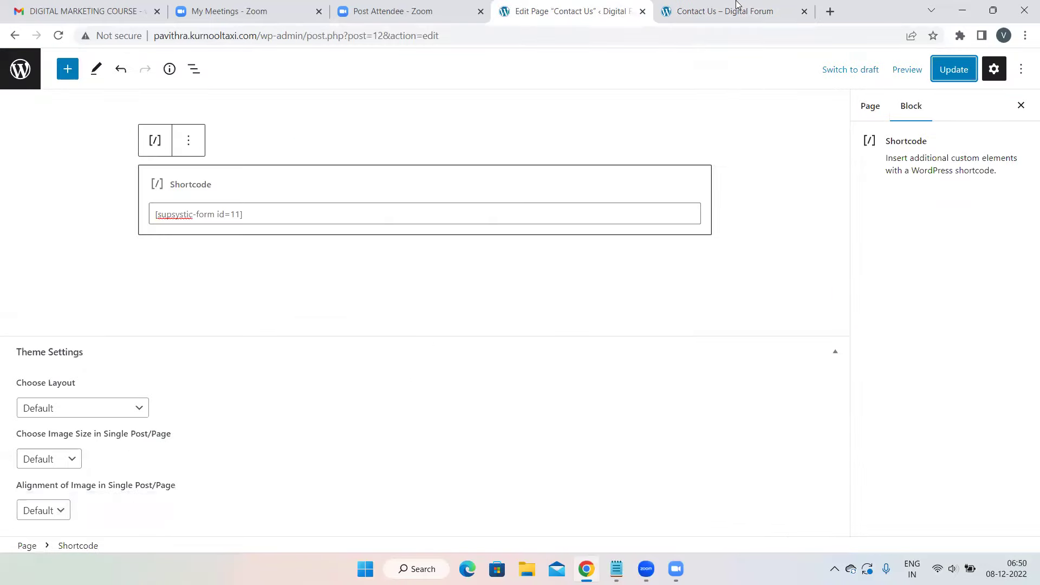
left_click(738, 5)
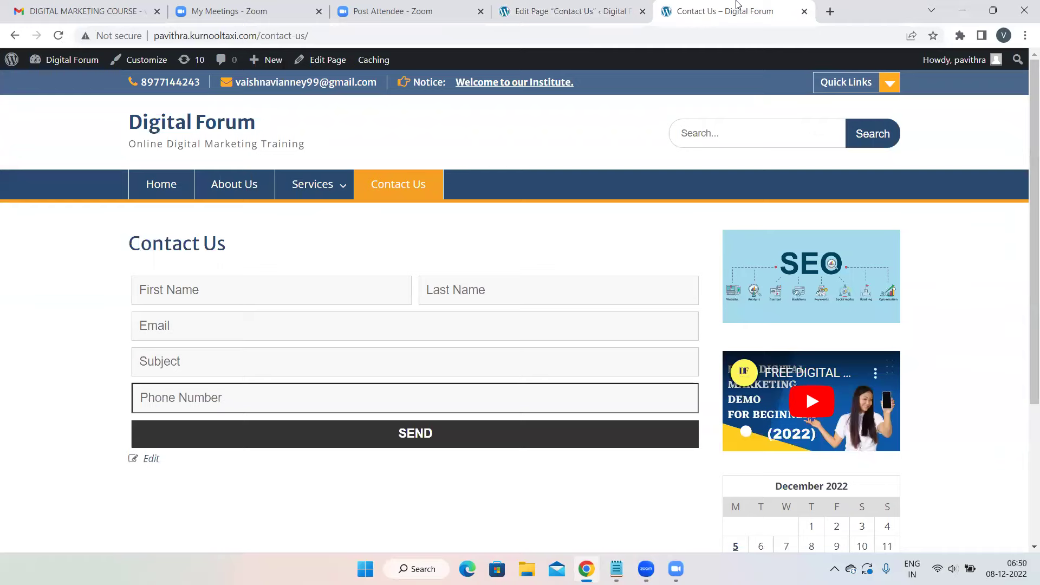
left_click(608, 4)
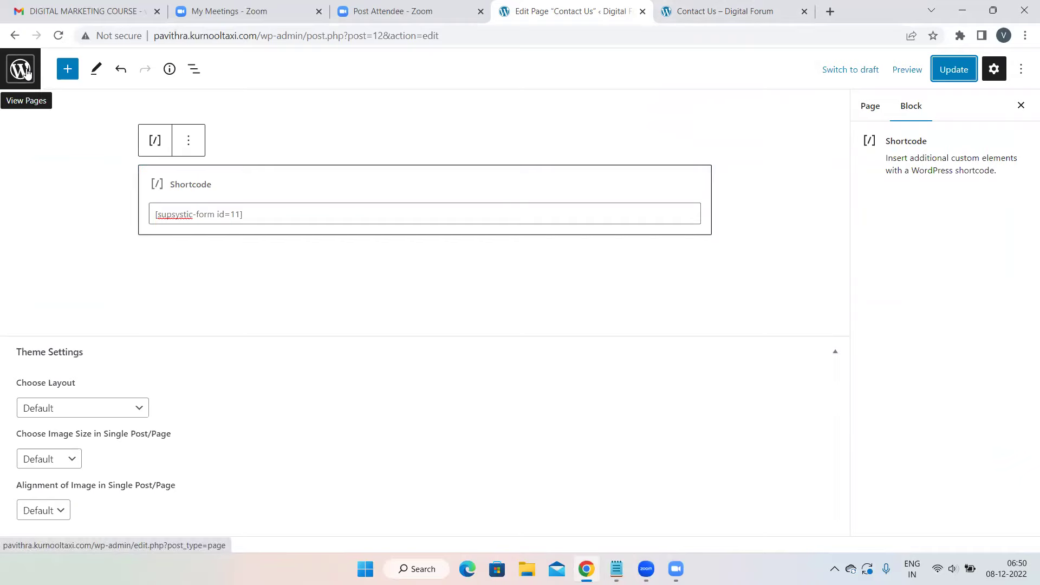
Step: Look over the Home page and live Contact Us form, ending on the All Pages list
left_click(26, 73)
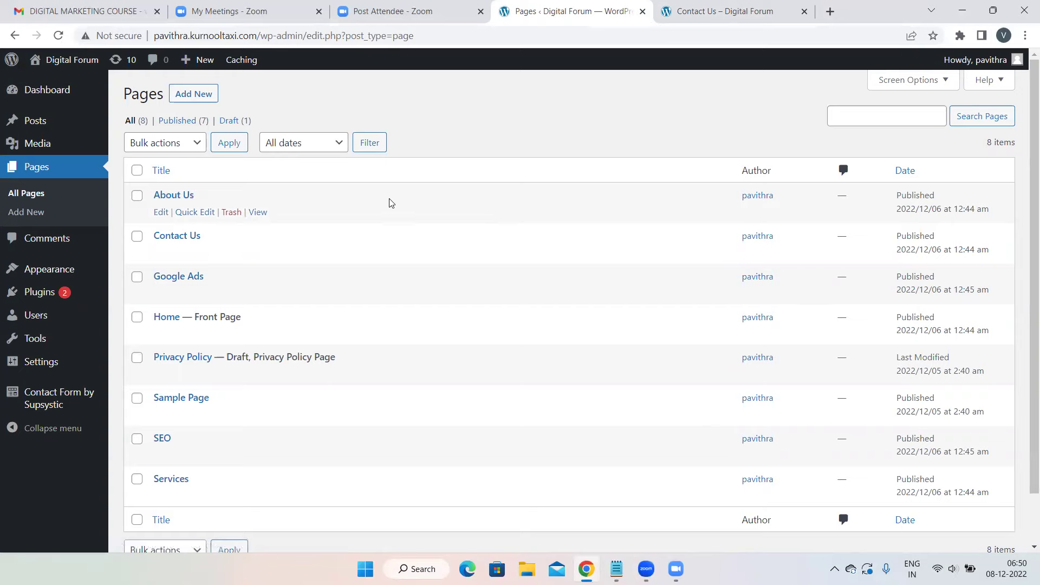
left_click(173, 322)
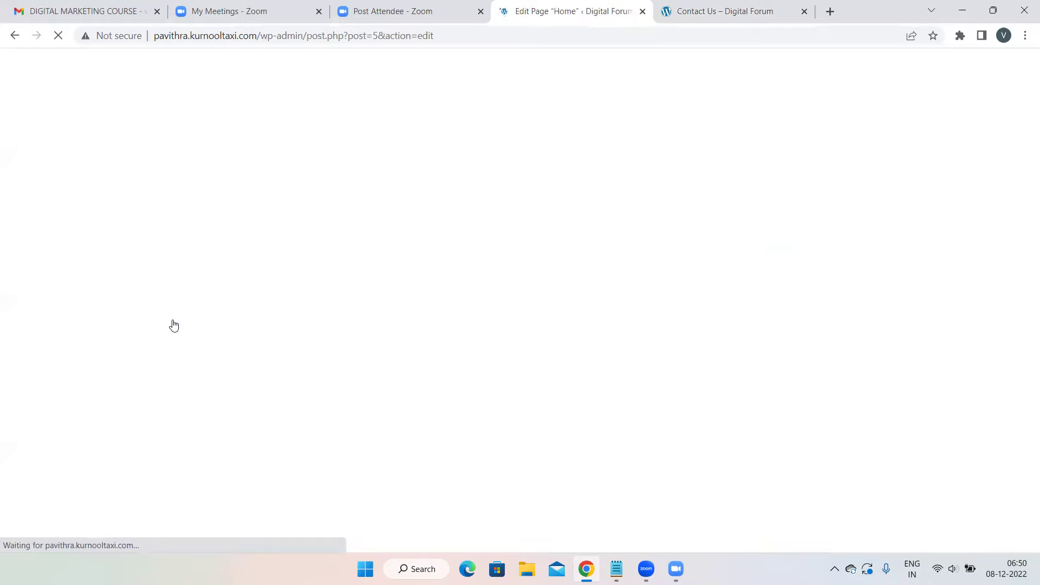
scroll(698, 352, "down", 15)
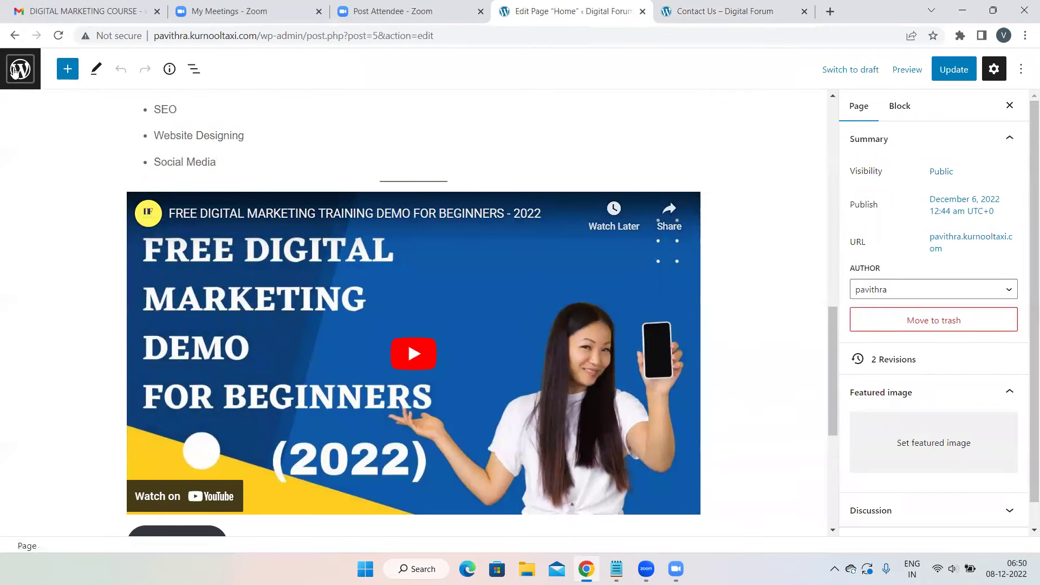
left_click(18, 69)
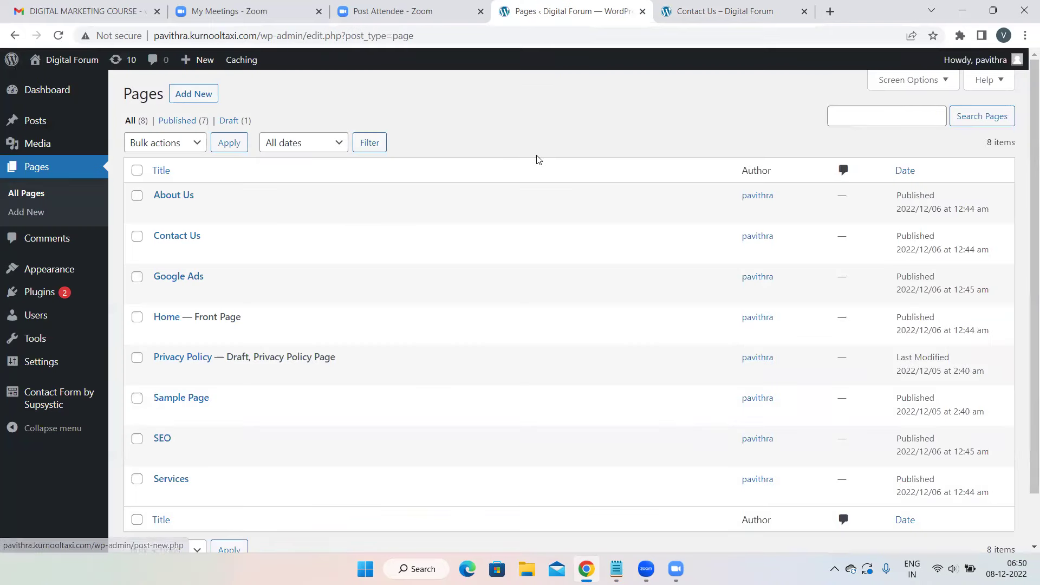
left_click(722, 7)
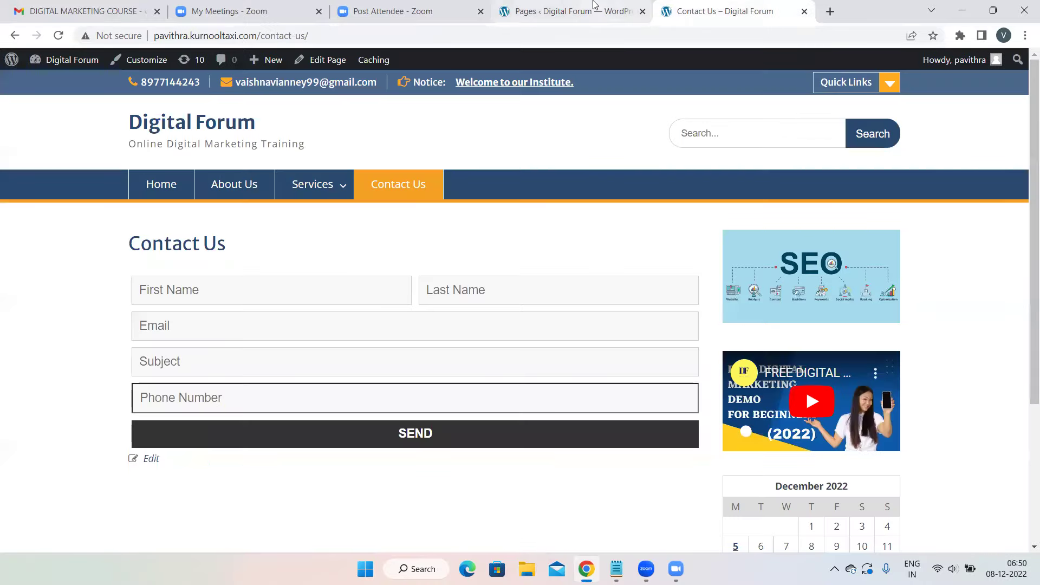
left_click(592, 7)
mouse_move(54, 279)
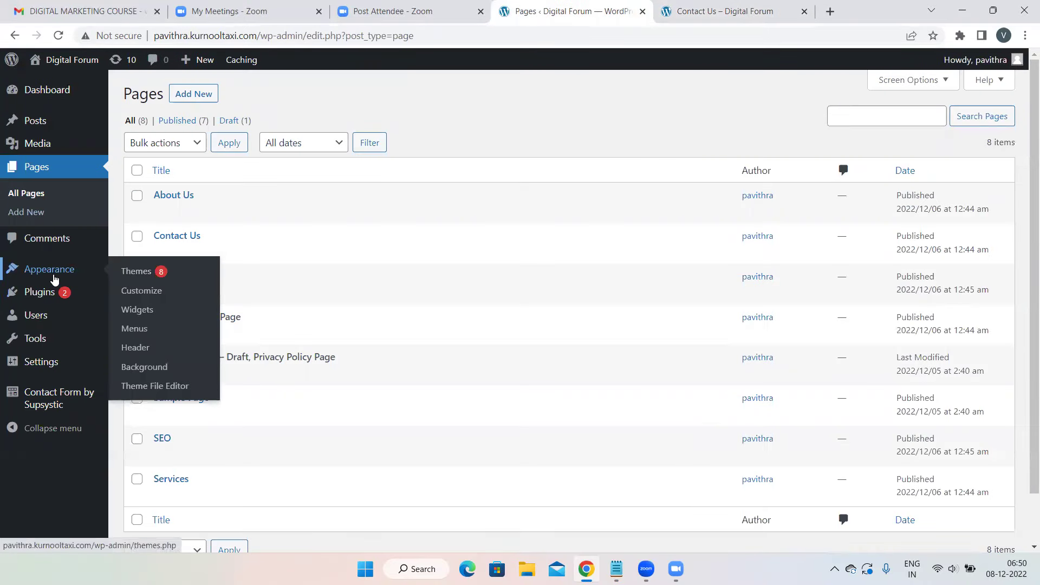
Step: Add a Shortcode block with [supsystic-form id=11] below the Primary Sidebar calendar and update the widgets
left_click(139, 313)
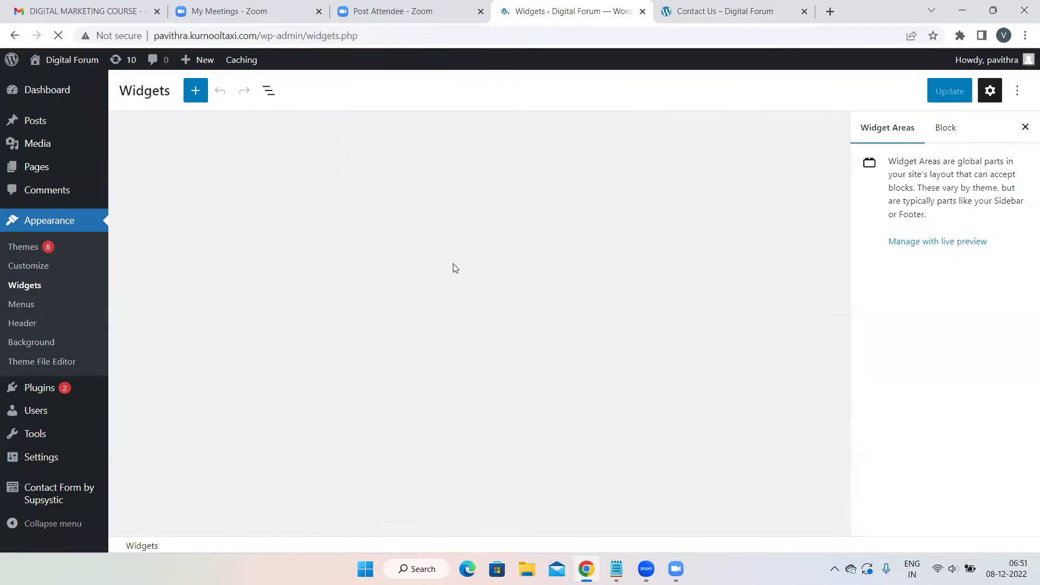
scroll(454, 268, "down", 4)
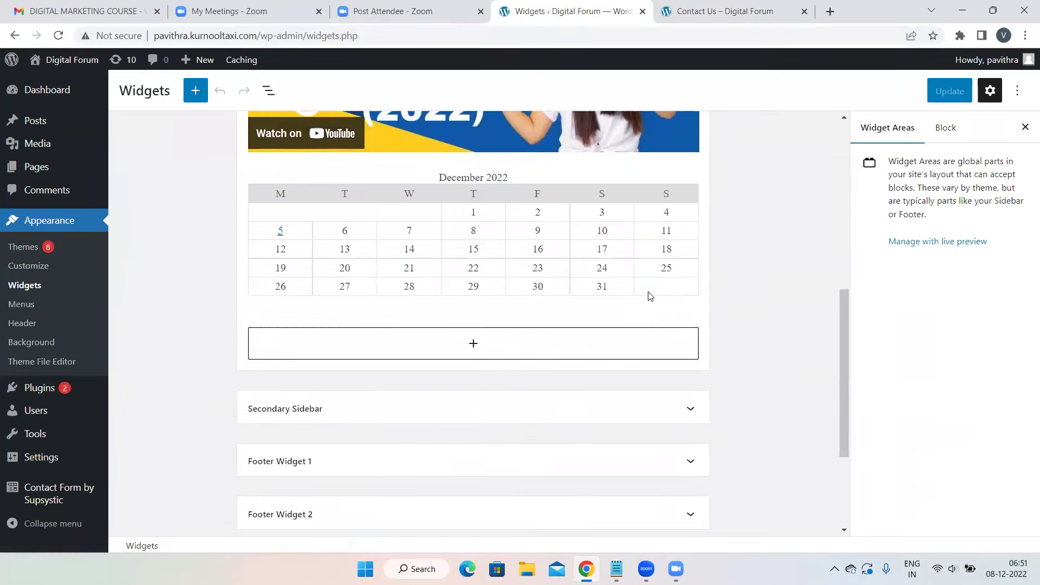
left_click(489, 400)
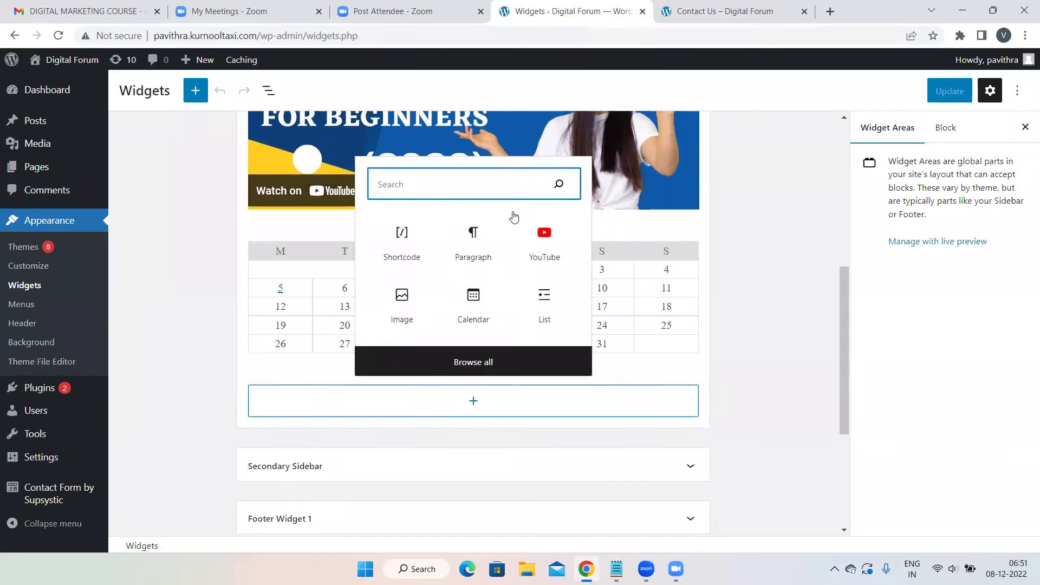
left_click(407, 250)
type("[supsystic-form id=11]")
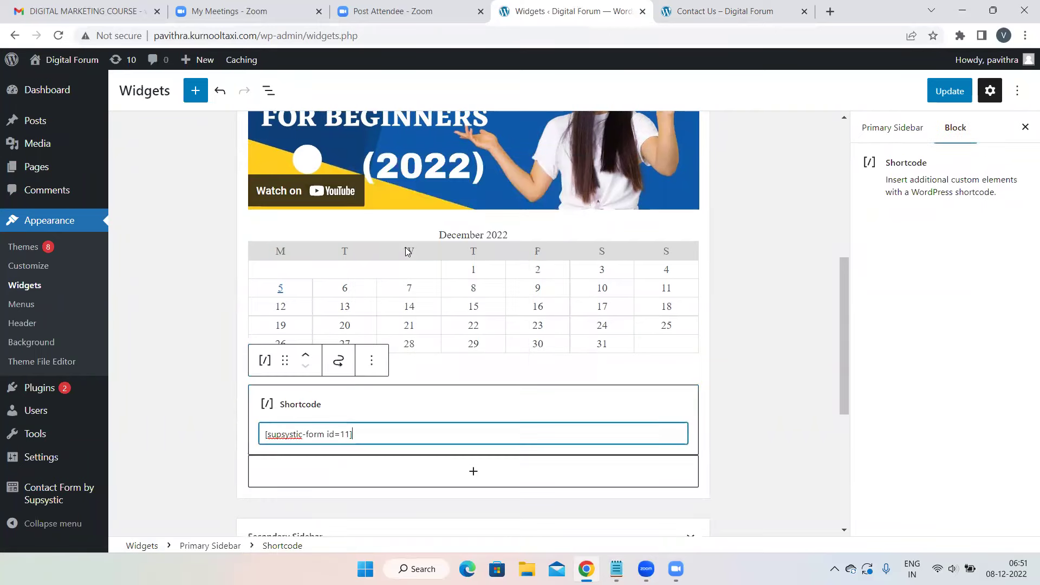
left_click(949, 91)
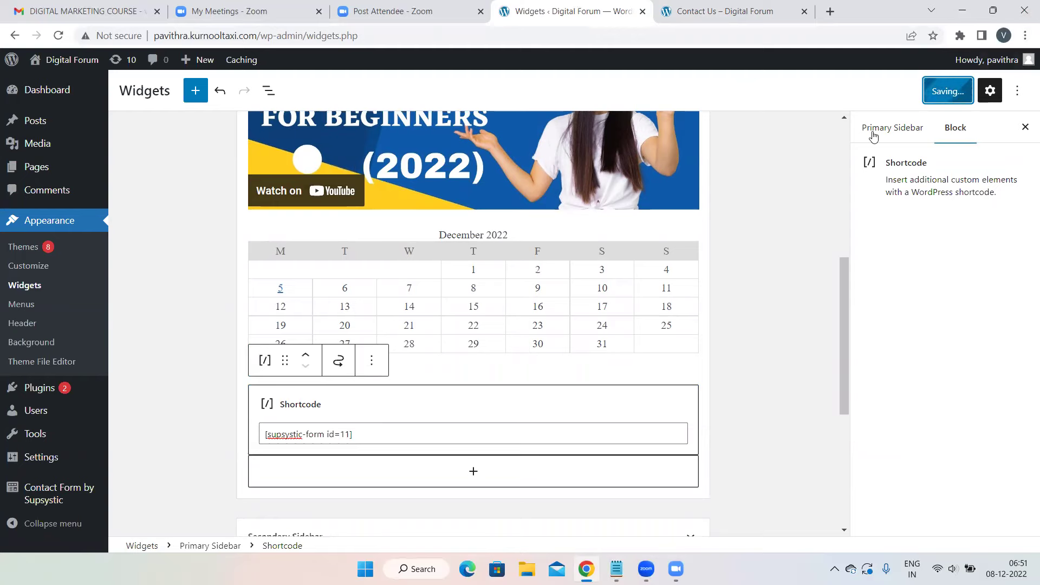
left_click(725, 11)
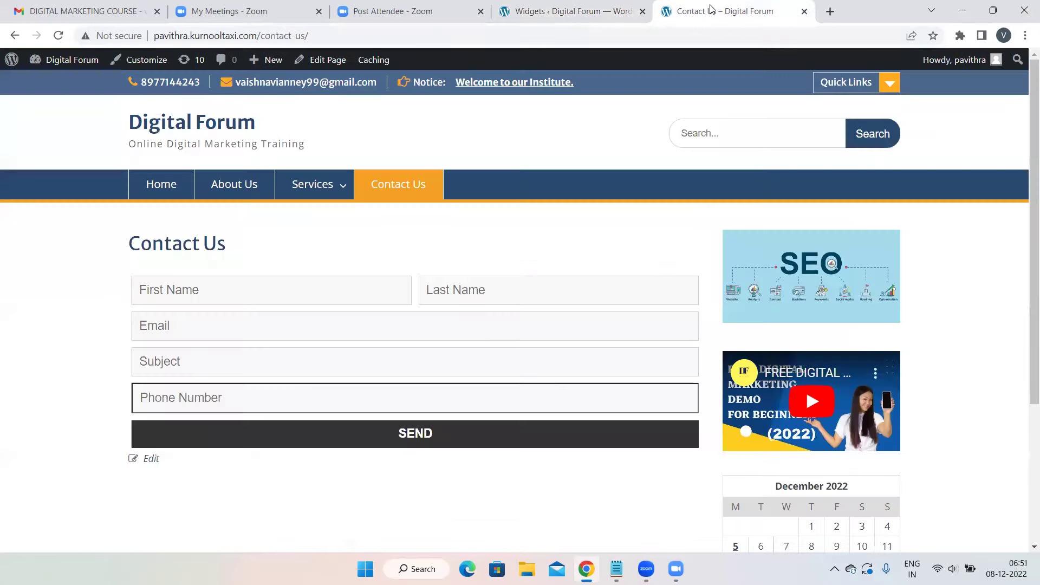
Step: Reload the Contact Us page and check that the sidebar now has the contact form with Phone Number and SEND
left_click(58, 35)
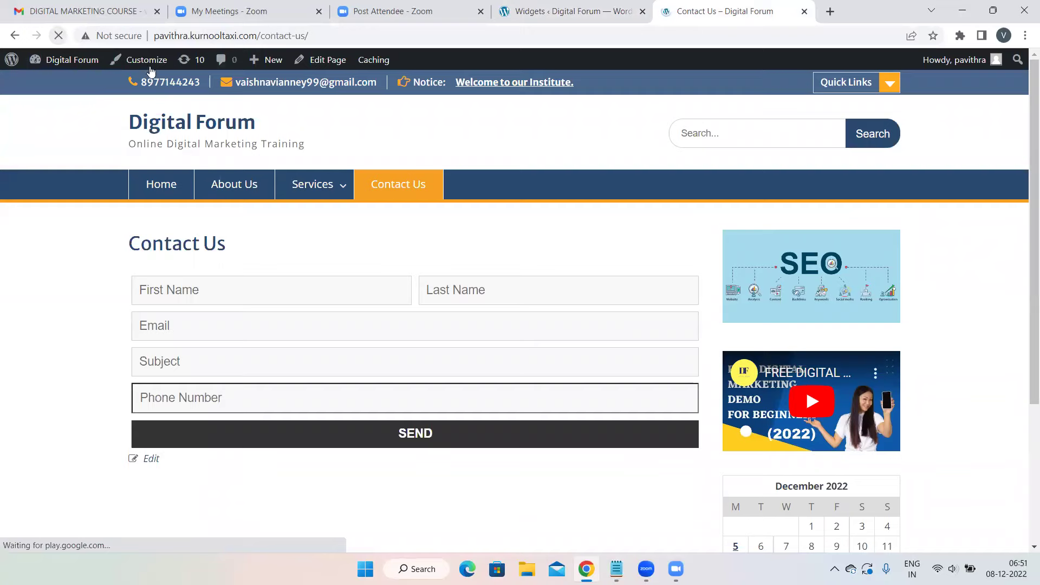
scroll(558, 222, "down", 3)
scroll(561, 222, "down", 4)
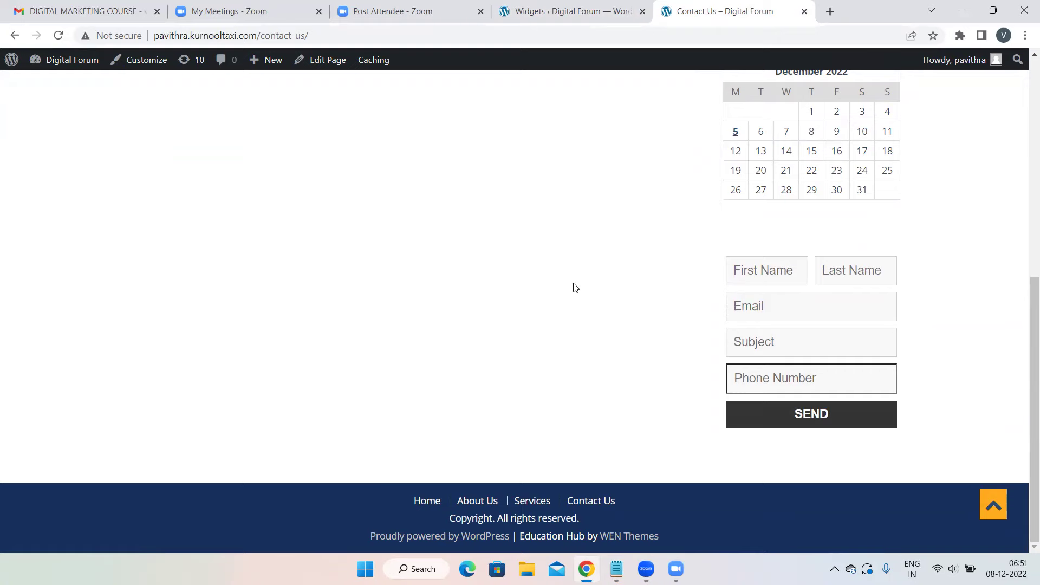
scroll(575, 287, "up", 8)
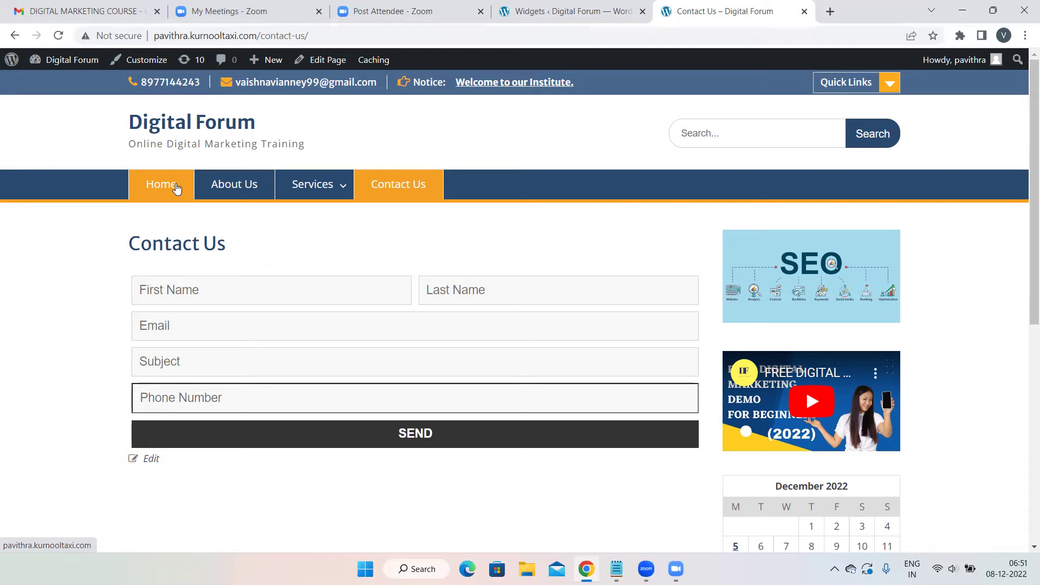
Step: Send a test enquiry with autofilled details and subject DM COURSE, then go back to the Widgets editor
left_click(255, 294)
left_click(253, 325)
left_click(219, 369)
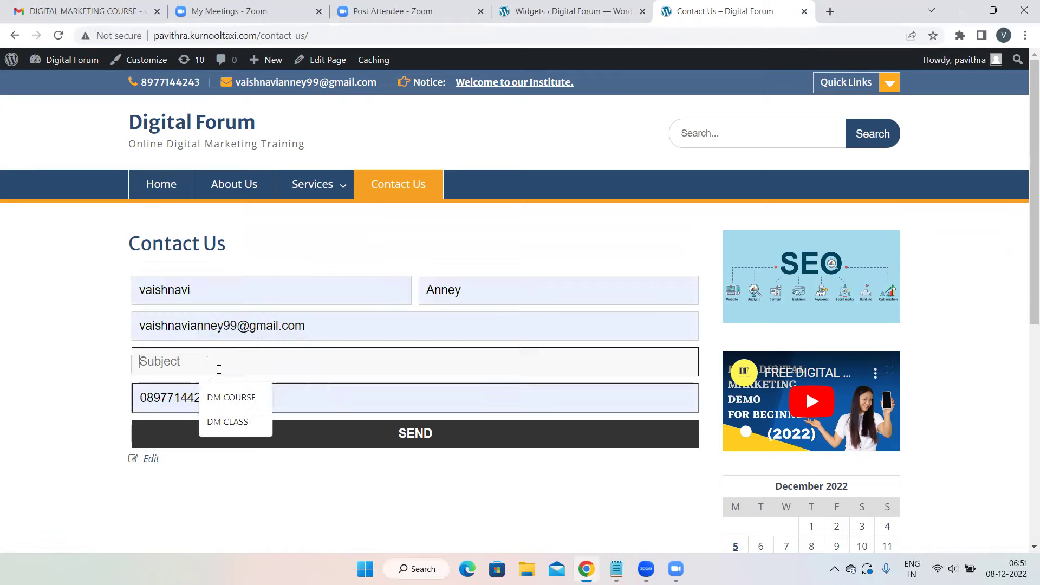
left_click(228, 398)
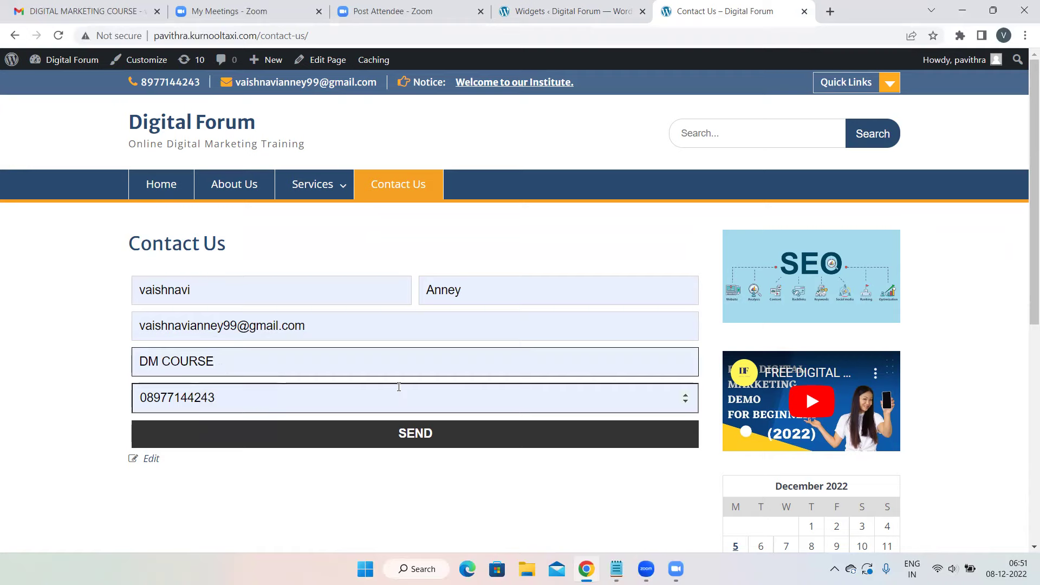
left_click(406, 436)
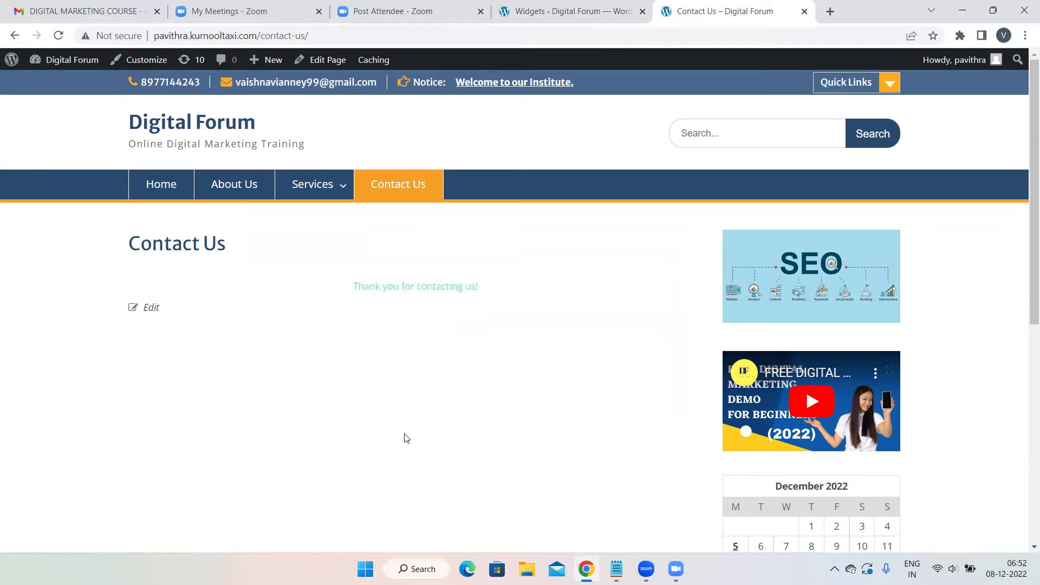
left_click(568, 3)
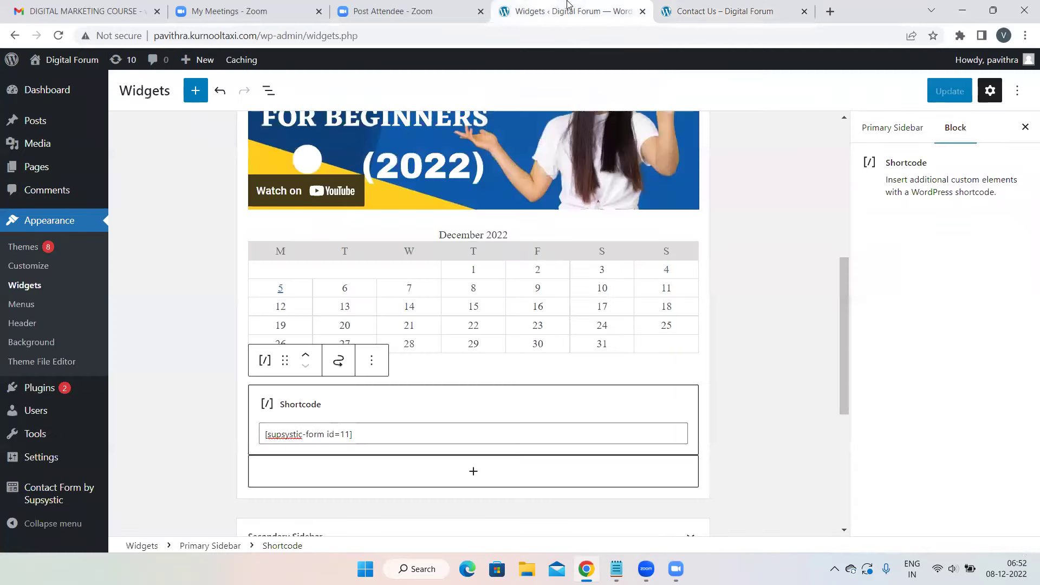
left_click(689, 8)
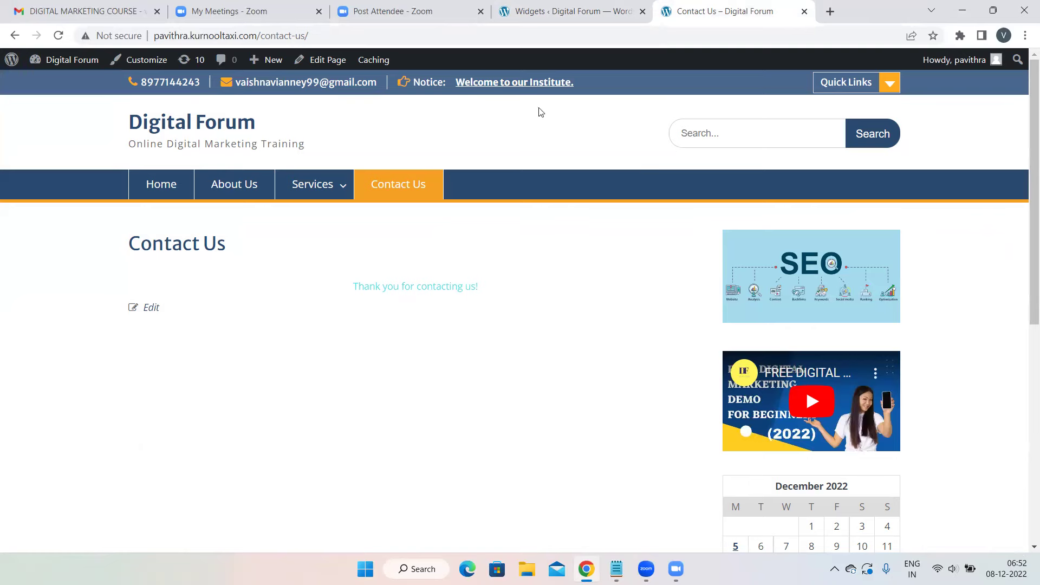
left_click(568, 6)
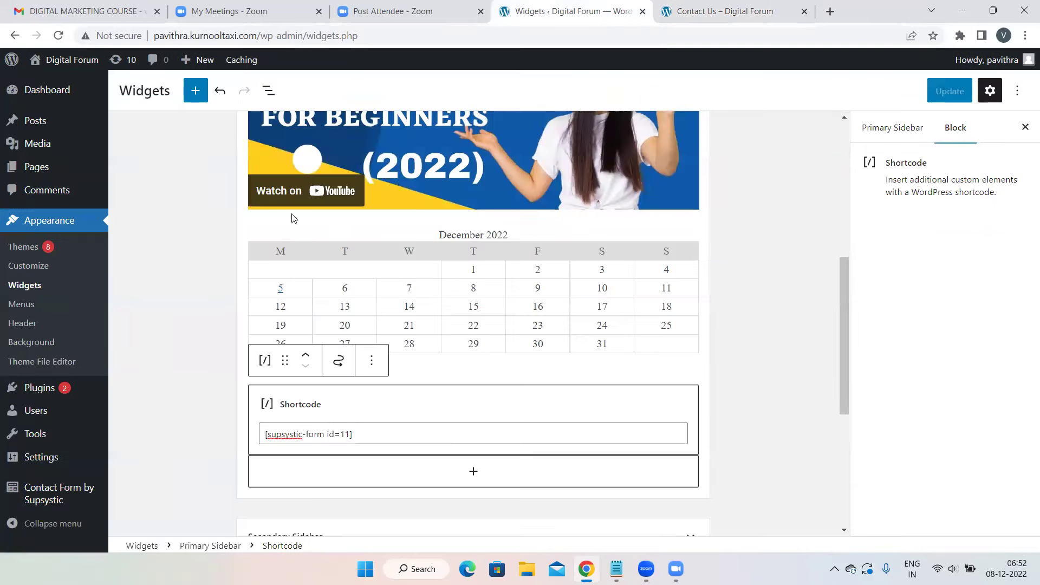
scroll(114, 387, "down", 2)
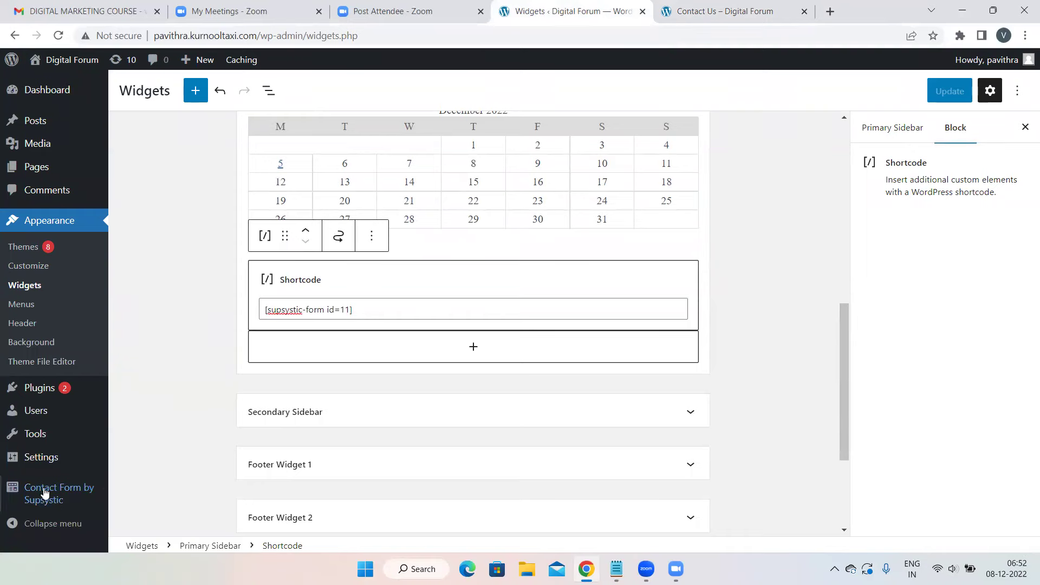
mouse_move(42, 493)
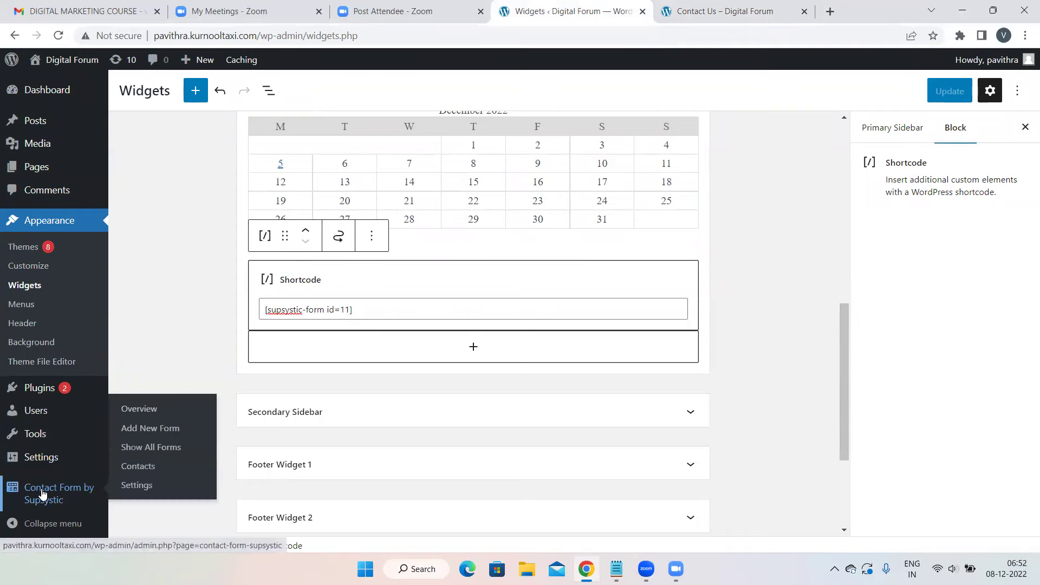
Step: Open the test entry in Supsystic Contacts, highlight its DM COURSE subject, then go to Add Plugins
left_click(135, 469)
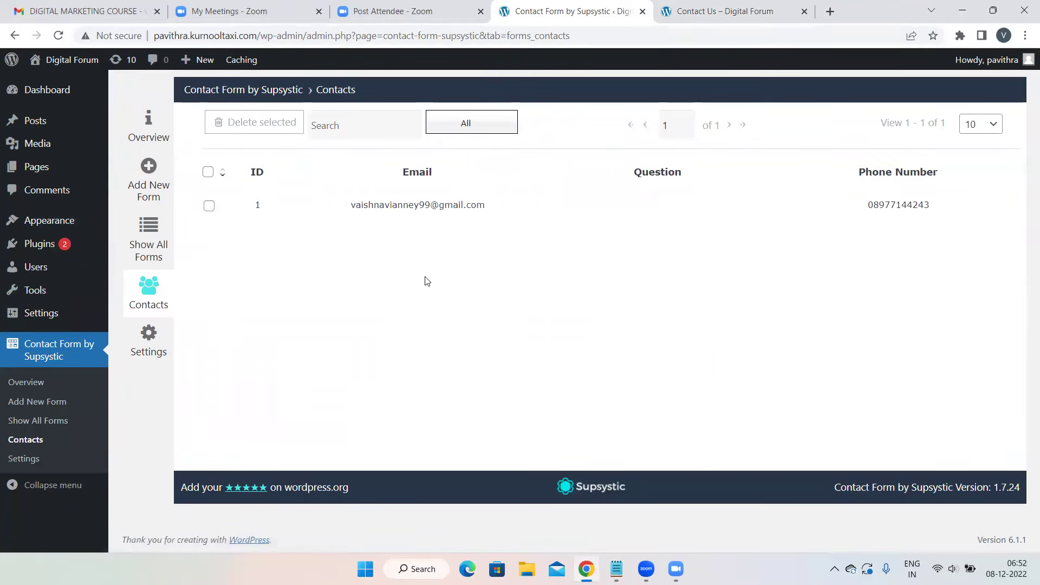
left_click(440, 204)
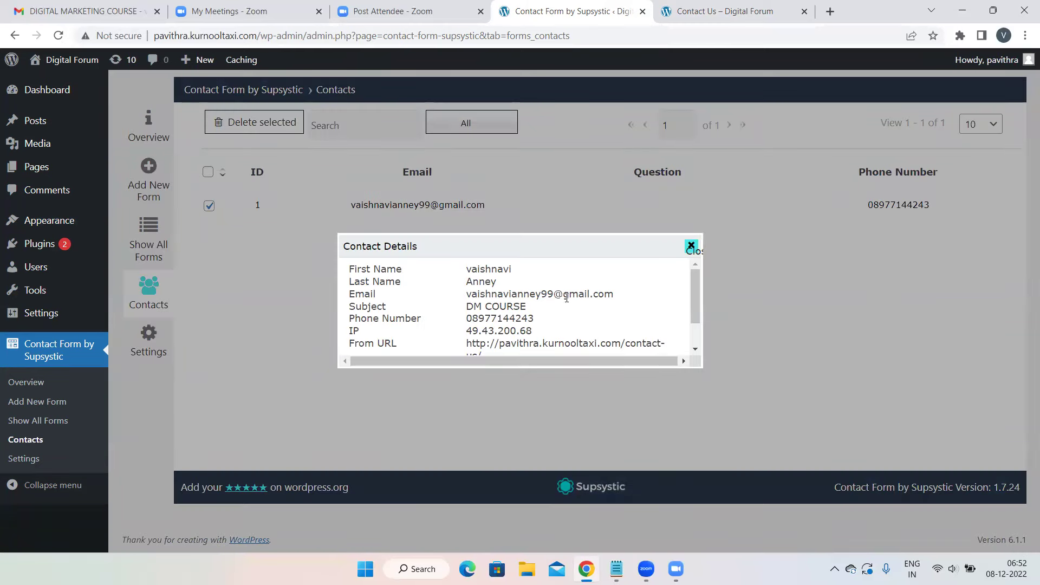
left_click_drag(538, 308, 449, 309)
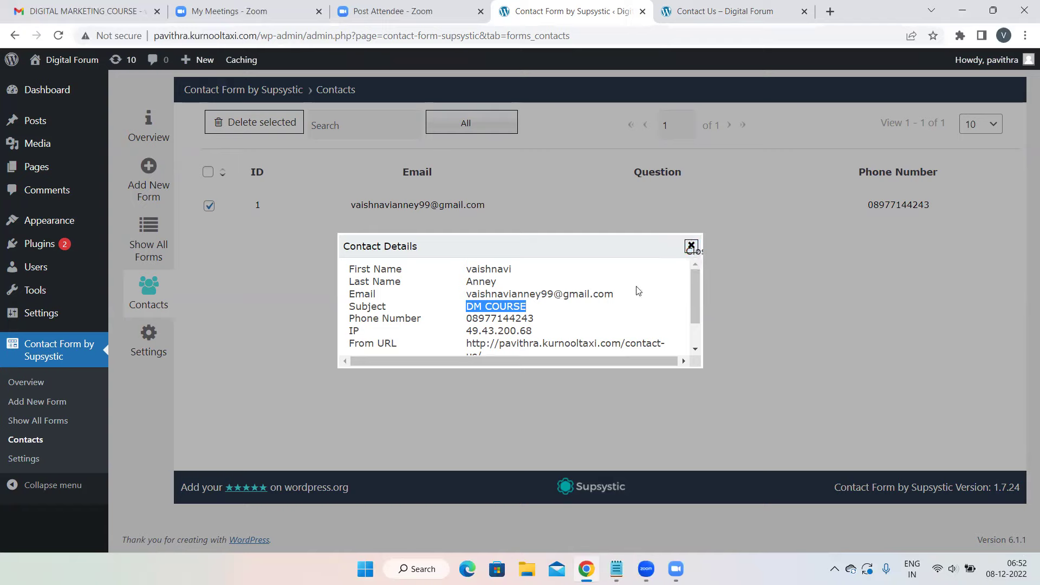
left_click(692, 247)
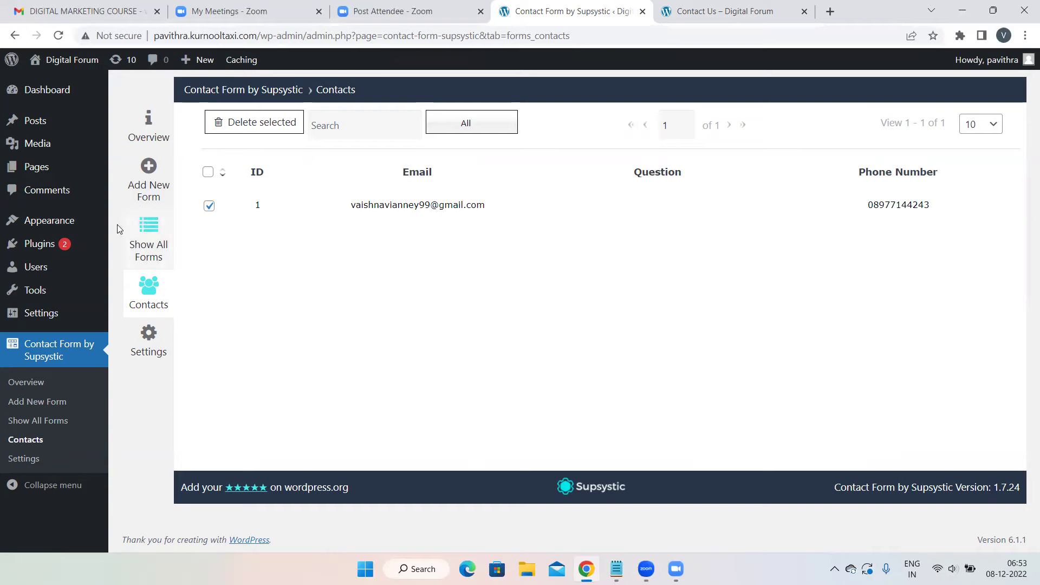
mouse_move(64, 248)
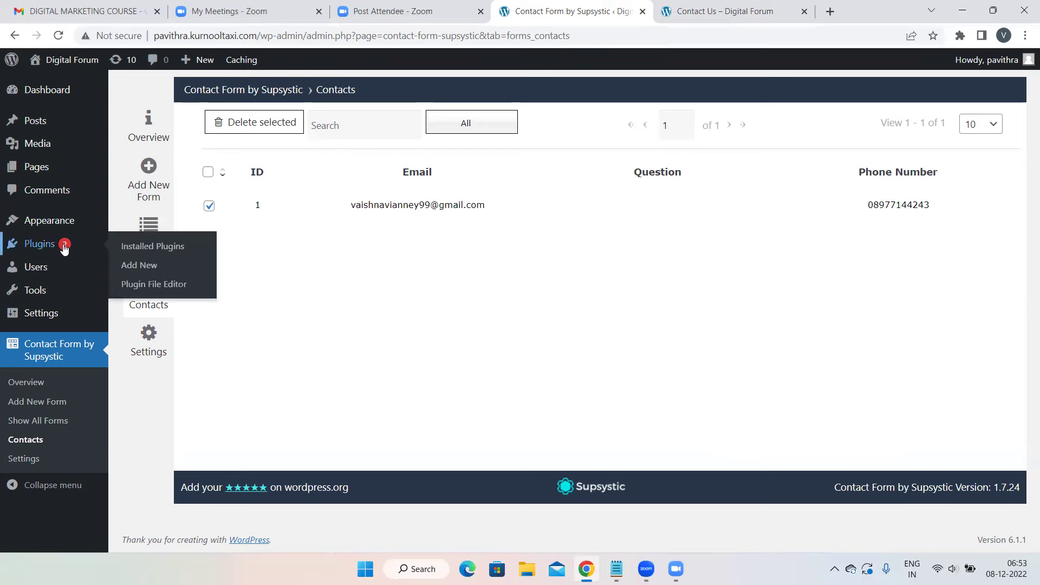
left_click(137, 265)
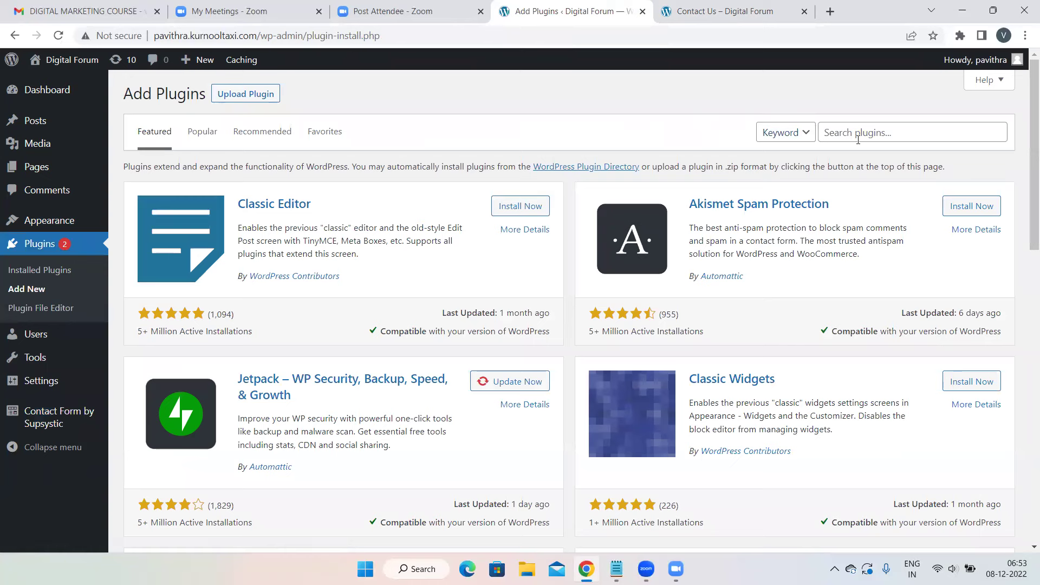
Step: Open Supsystic's Show All Forms list, where form ABC (ID 11) shows 3 views and 1 action
left_click(856, 135)
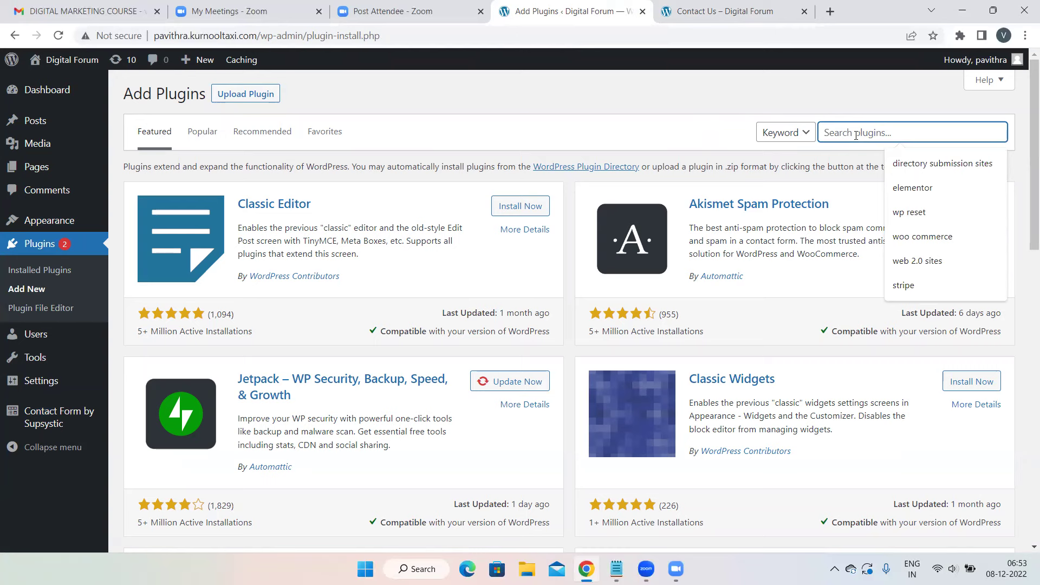
mouse_move(78, 425)
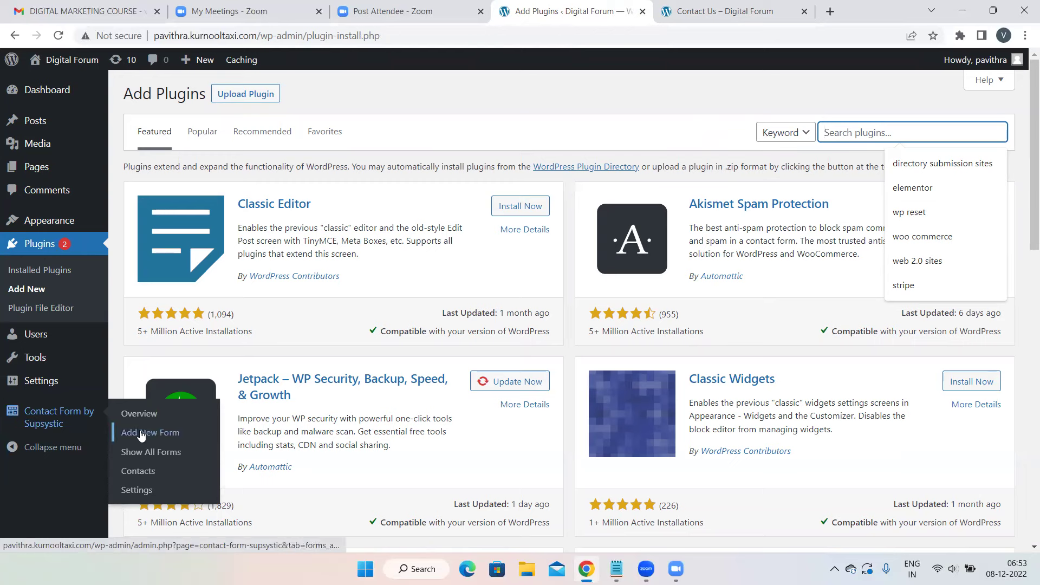
left_click(141, 454)
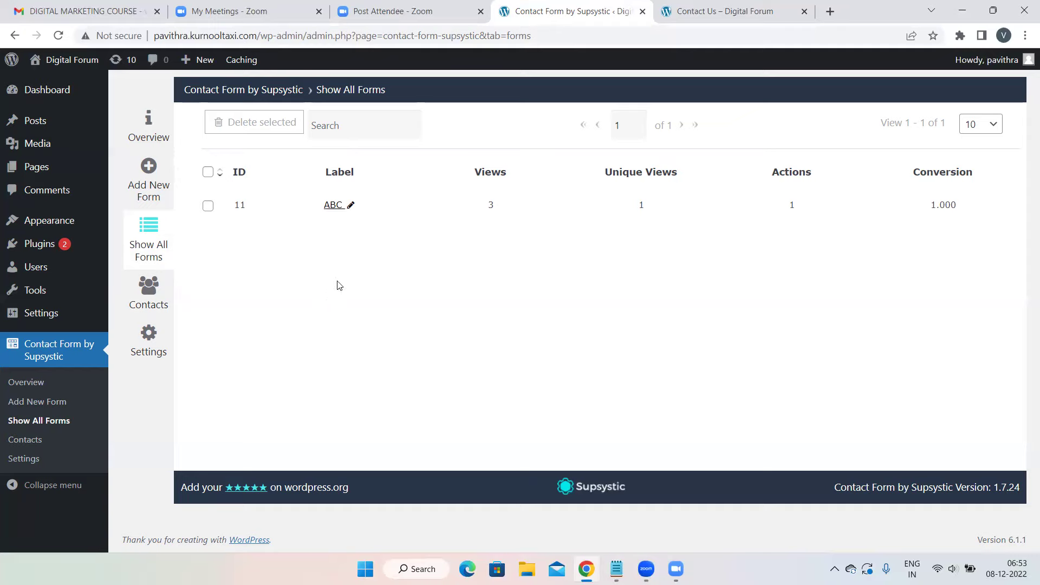
Step: Create and save a new Supsystic form named XYZ, then look over its Design settings
left_click(146, 182)
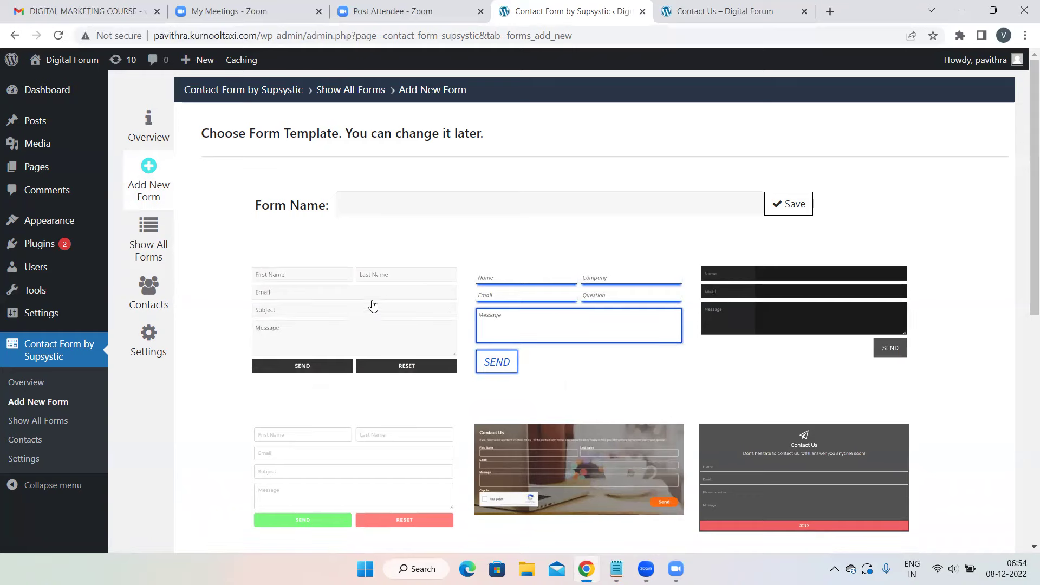
left_click(404, 204)
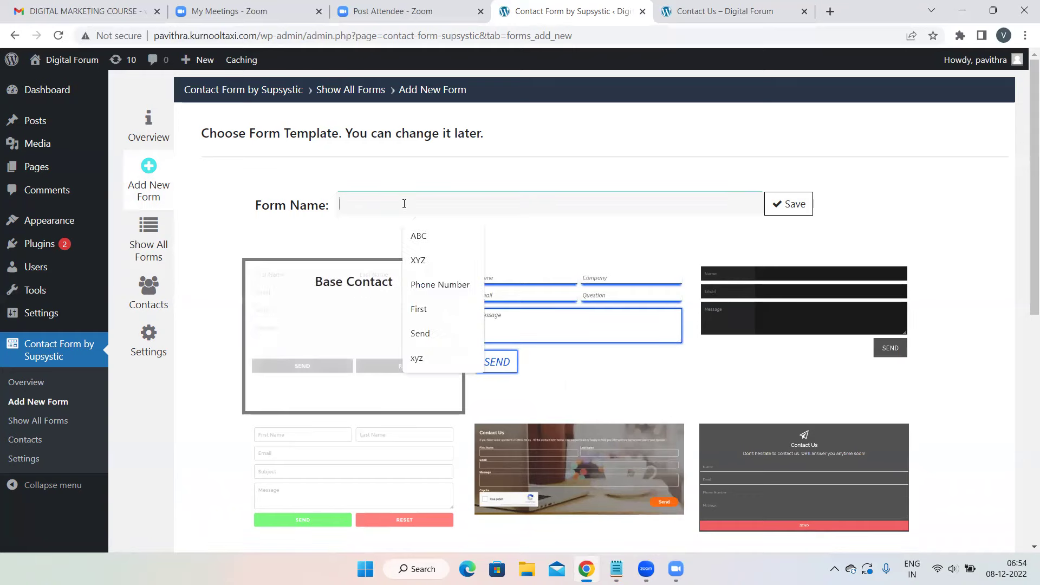
left_click(425, 260)
left_click(802, 200)
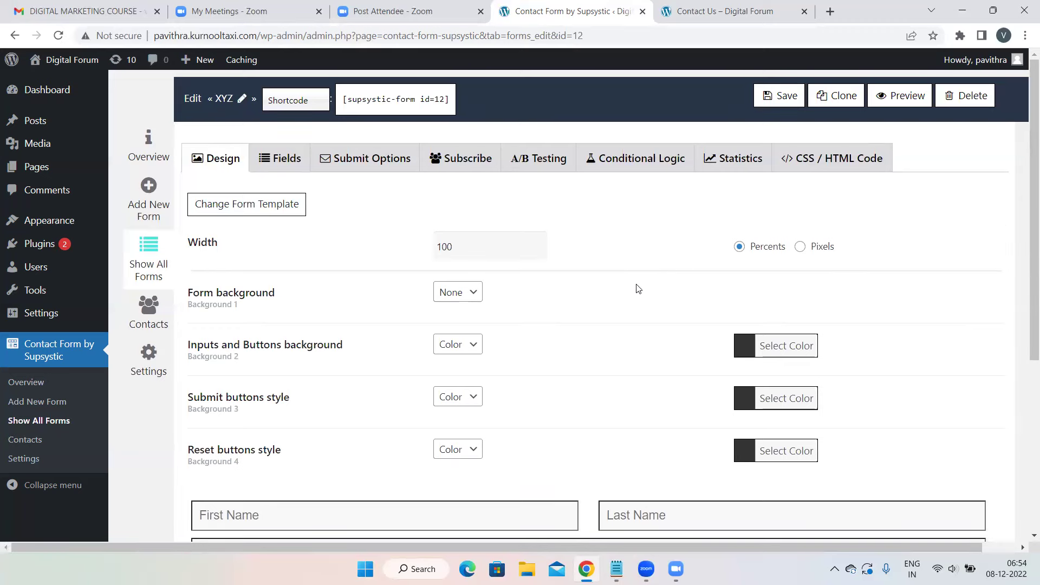
scroll(642, 287, "down", 3)
scroll(642, 287, "up", 3)
scroll(639, 288, "down", 3)
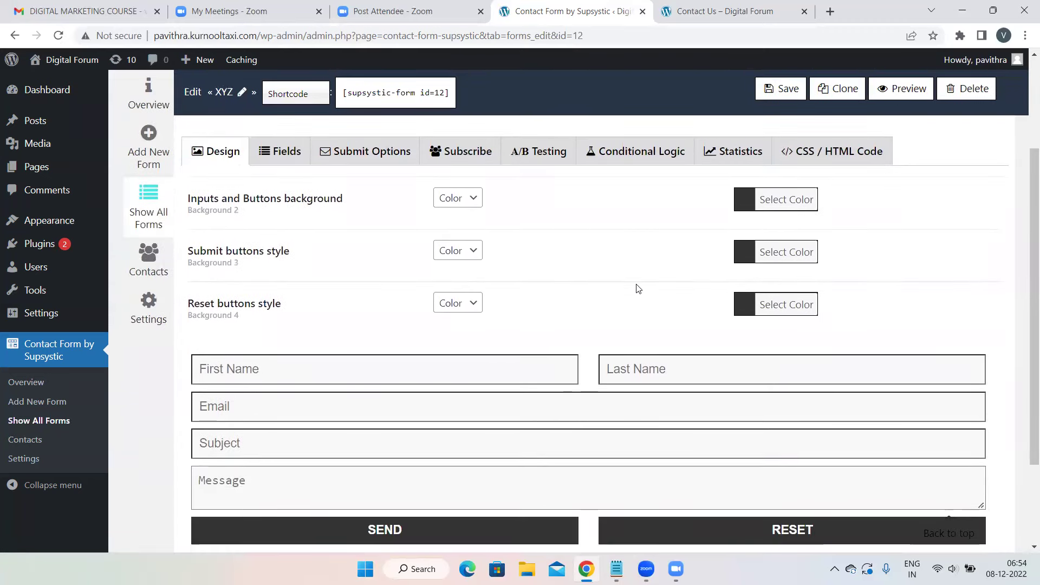
scroll(637, 287, "down", 2)
scroll(637, 288, "up", 3)
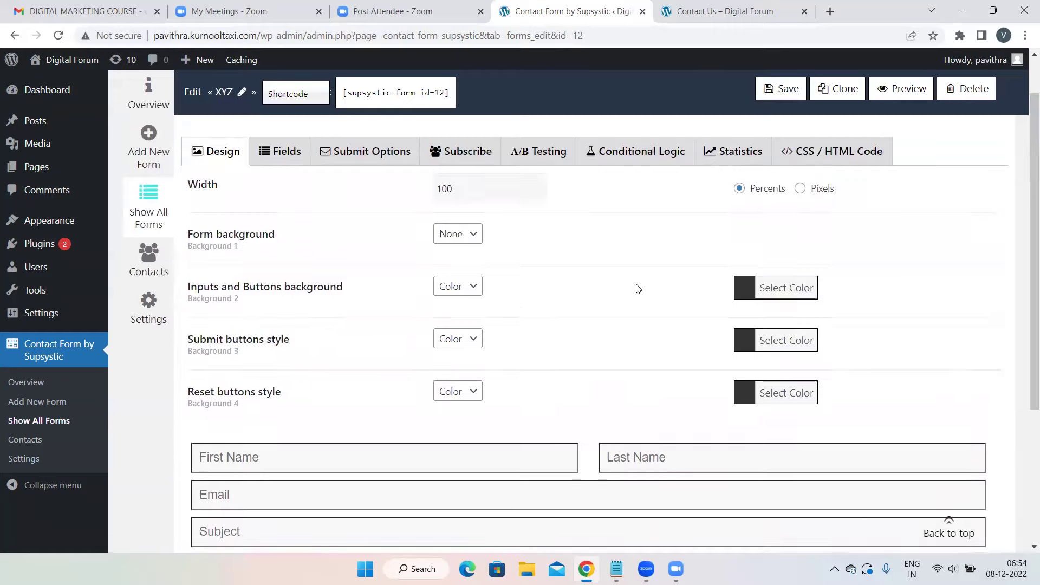
scroll(554, 273, "down", 3)
scroll(554, 273, "up", 4)
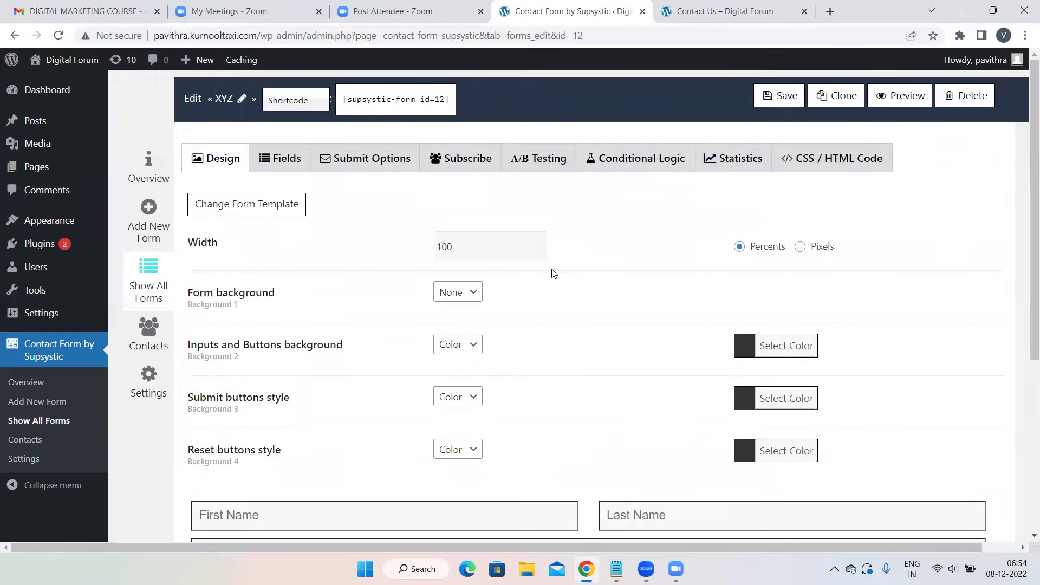
Step: Delete the Reset field from form XYZ, save it, and open the Supsystic Contacts list
left_click(285, 159)
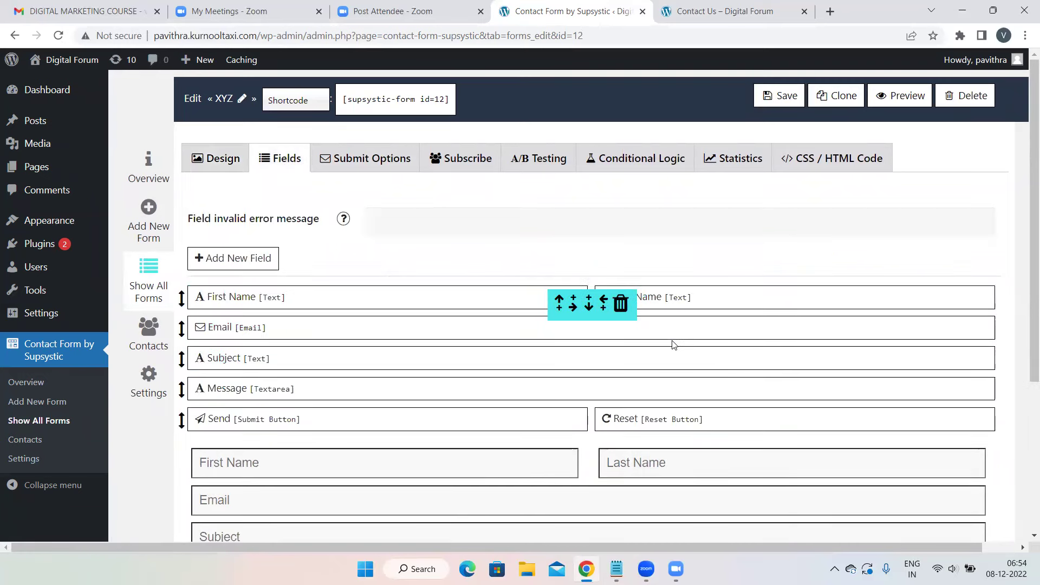
left_click(742, 394)
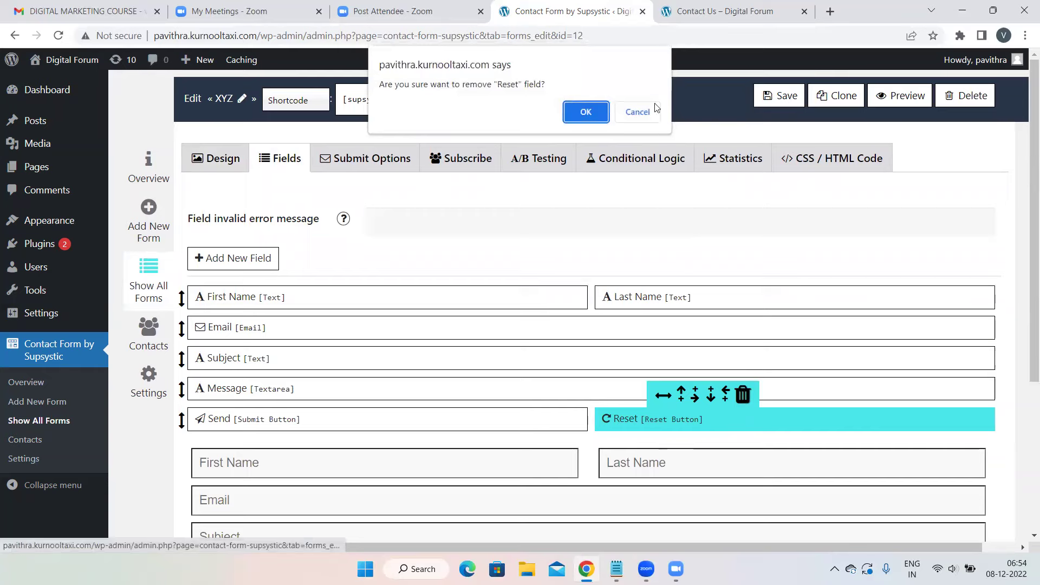
left_click(585, 112)
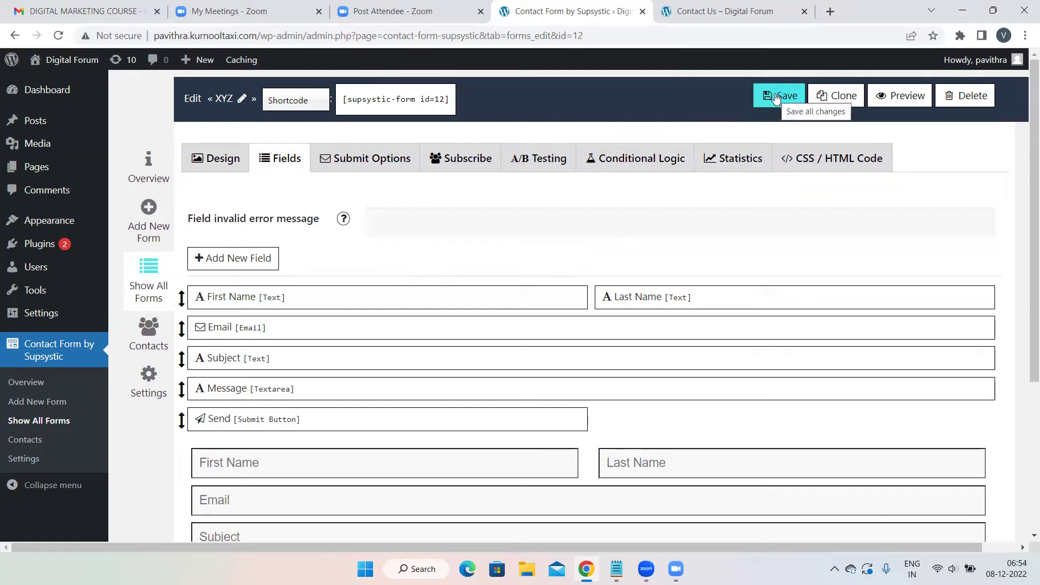
left_click(775, 97)
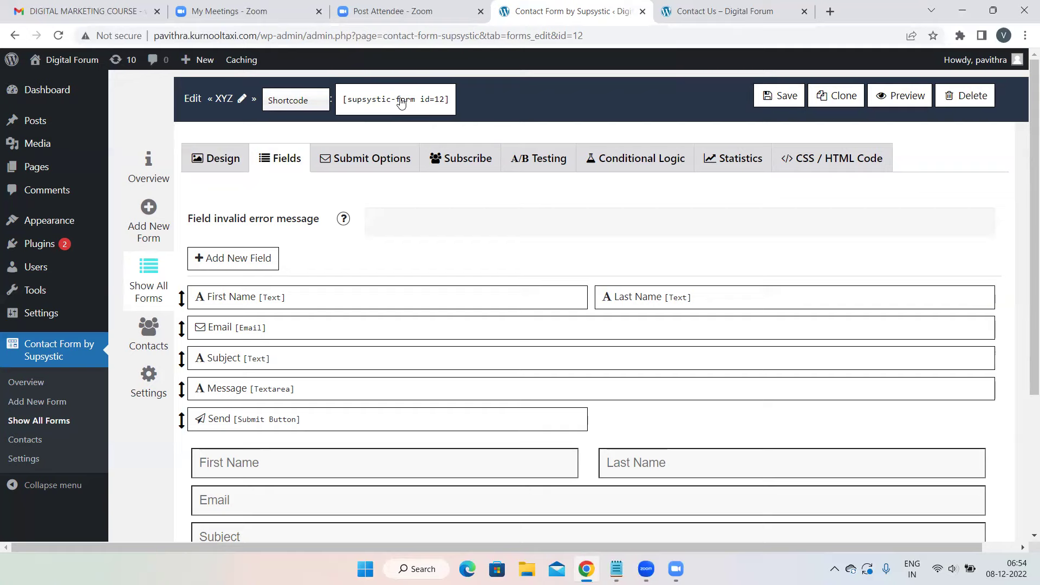
left_click(22, 439)
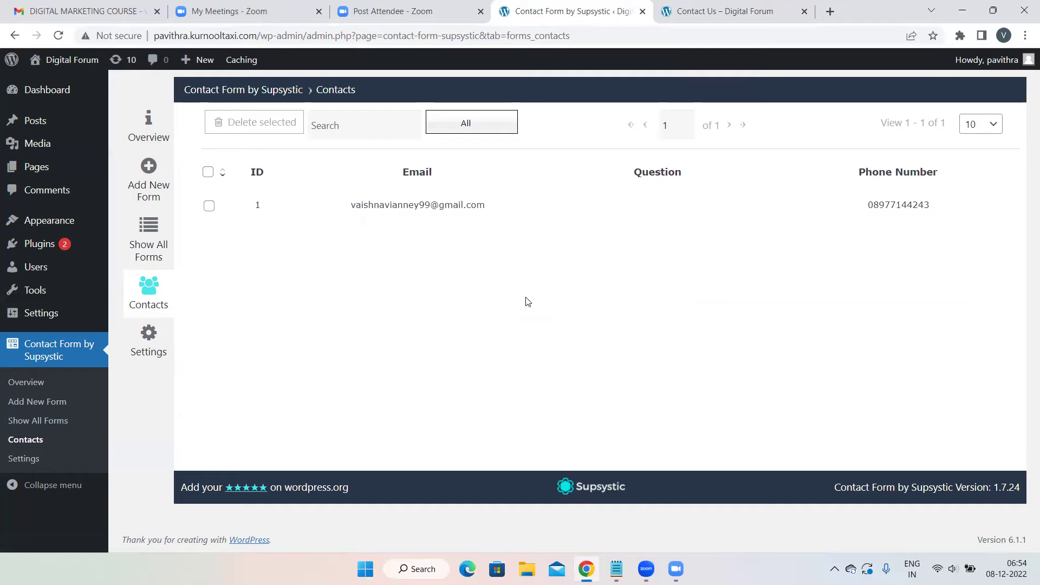
Step: Add 'Chatbot' on the line under PLUGINS in the Notepad notes
left_click(617, 569)
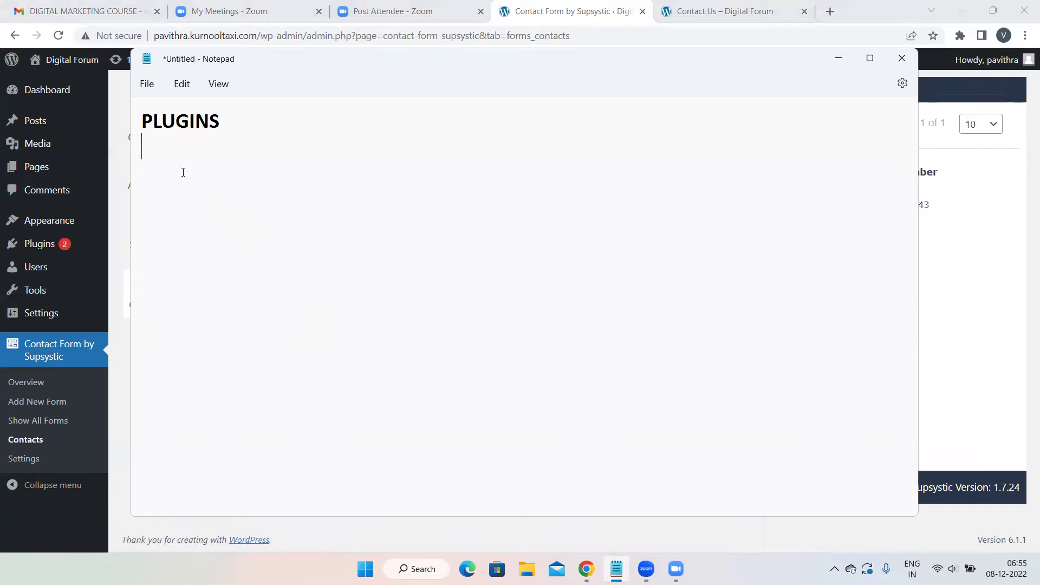
type("Chatbot")
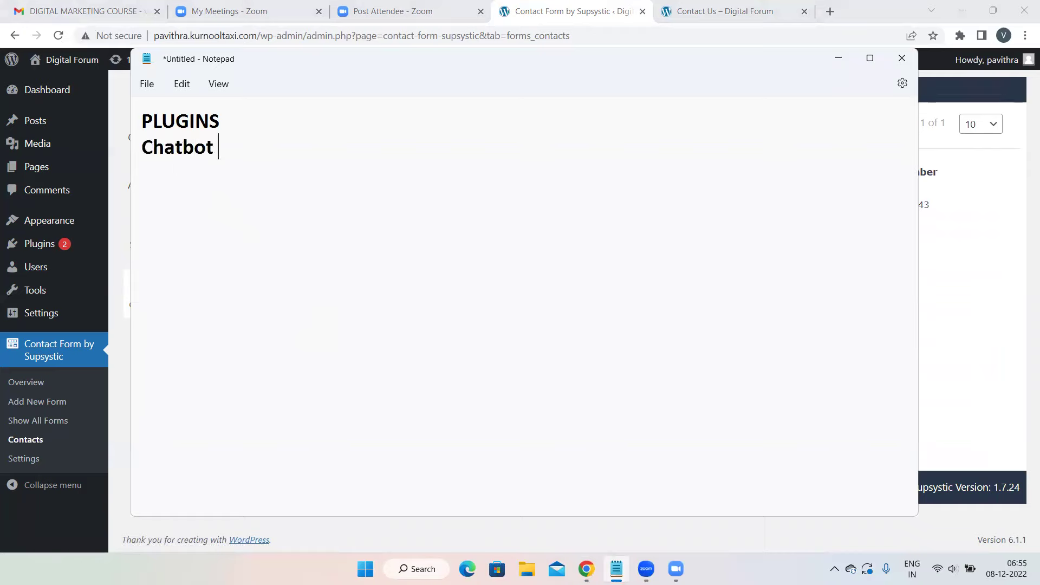
left_click(310, 4)
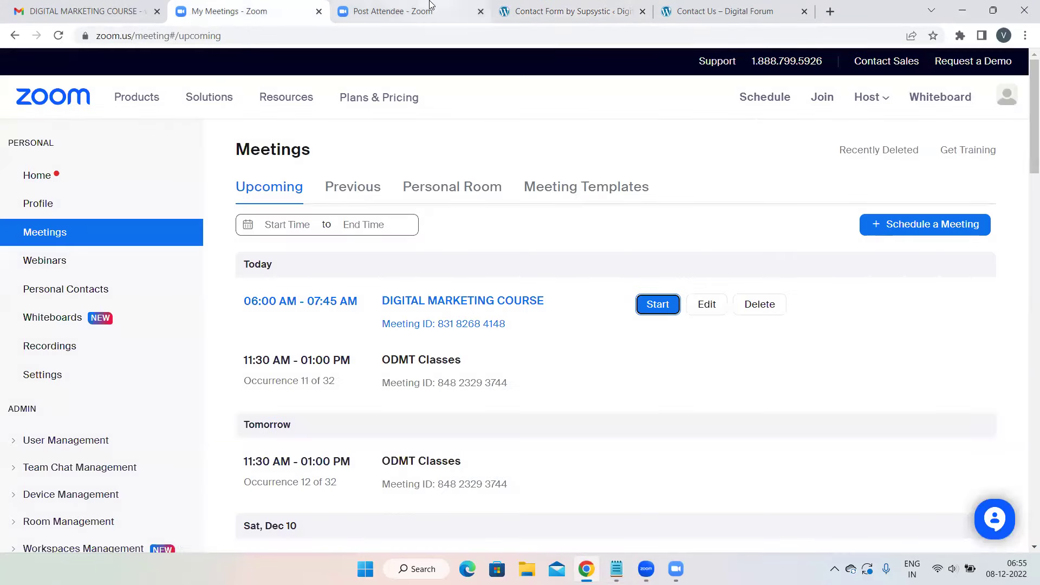
Step: Ask Zoom's chatbot about Purchase a Zoom Product and follow it to the Plans & Pricing page
left_click(433, 5)
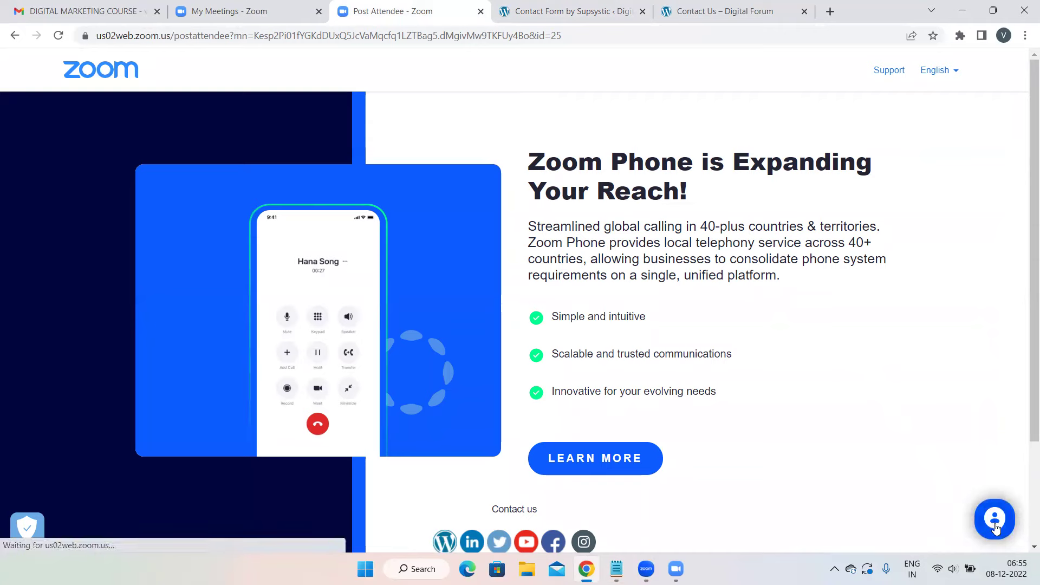
left_click(996, 528)
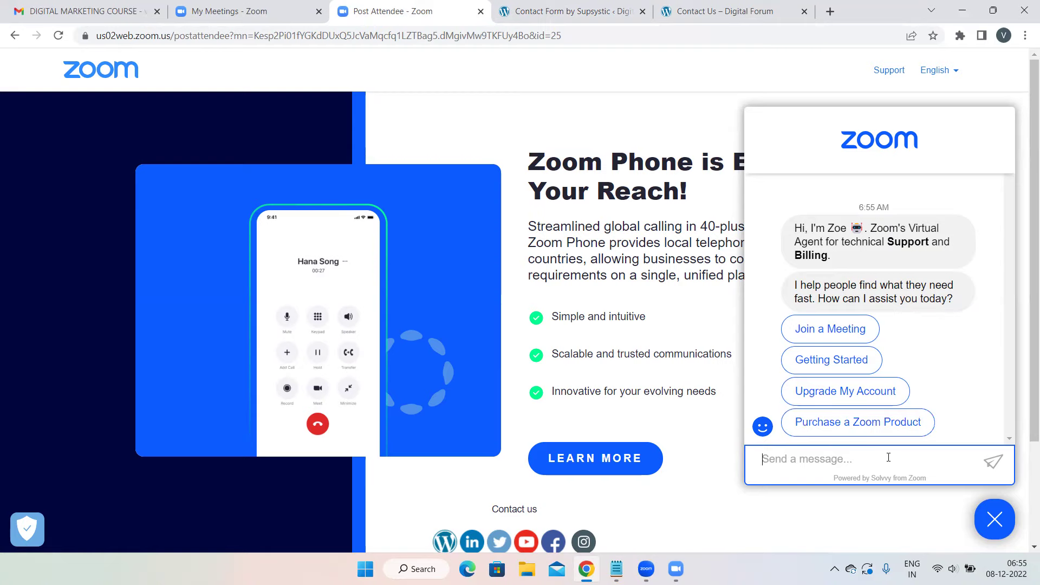
left_click(867, 422)
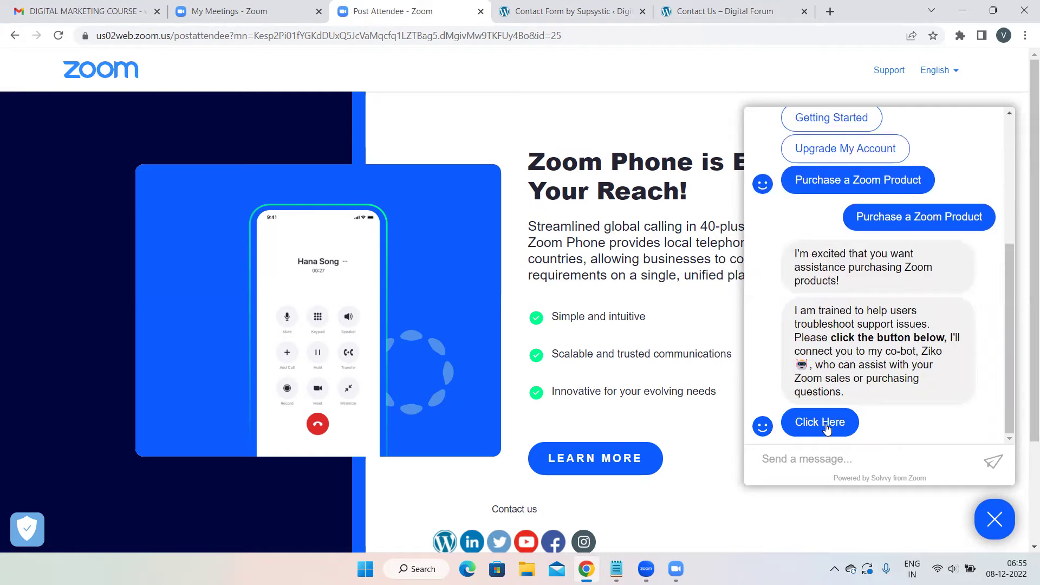
left_click(826, 424)
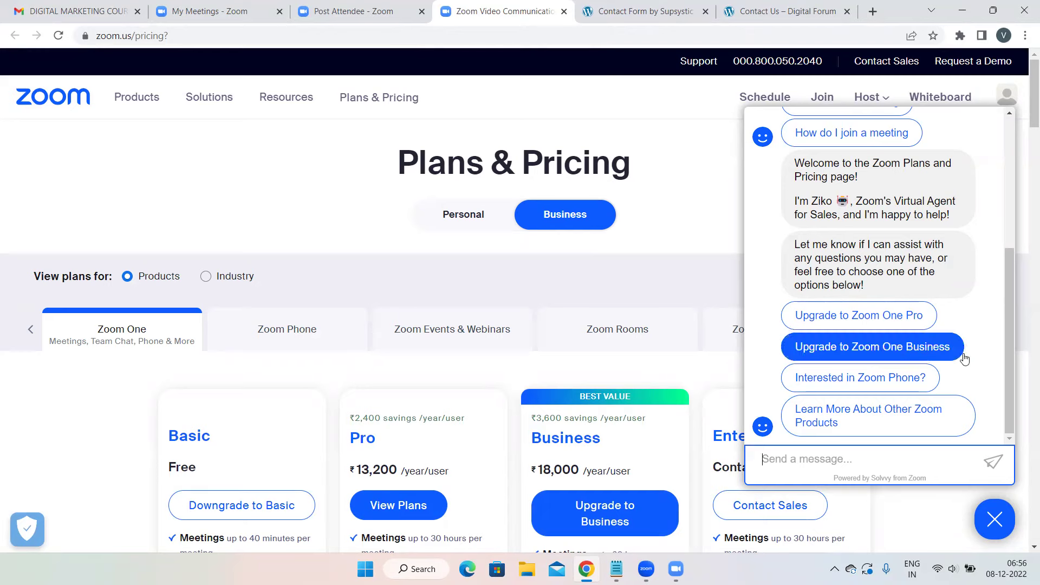
Step: Scroll through Zoom's pricing plans and chat, then return to the Digital Forum Contact Us page
scroll(972, 333, "up", 3)
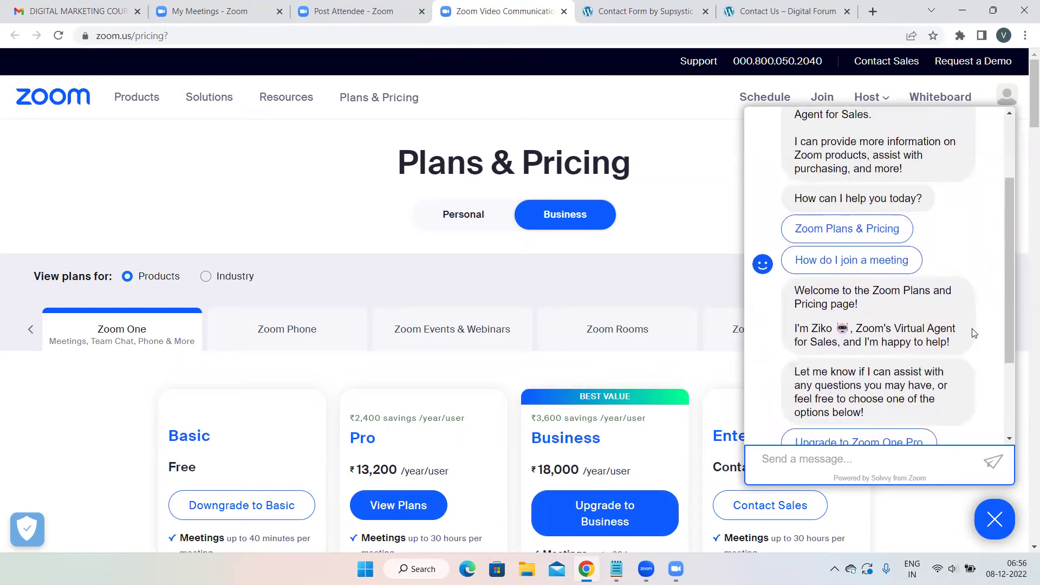
scroll(972, 334, "down", 3)
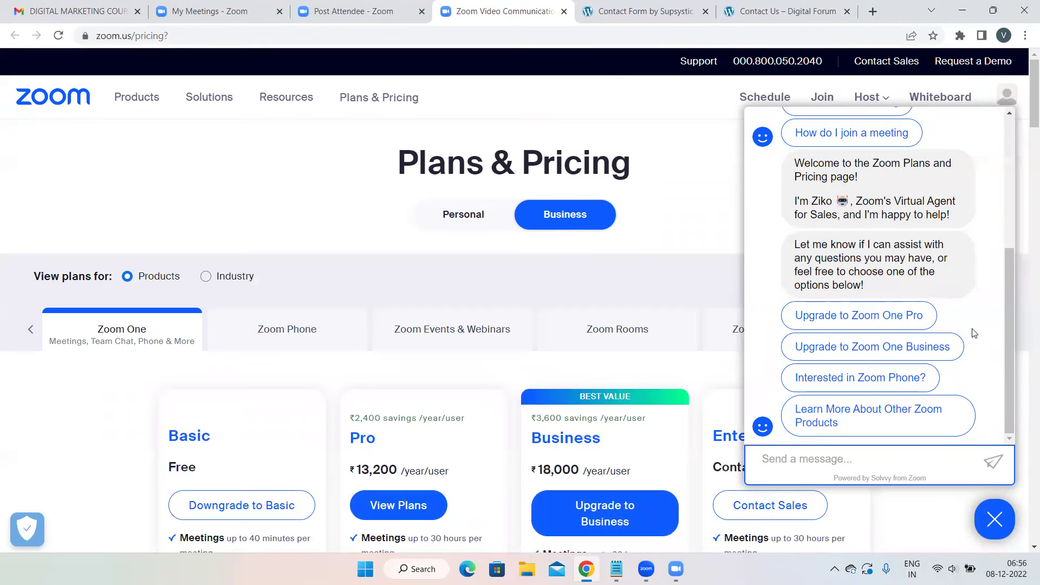
scroll(972, 333, "down", 2)
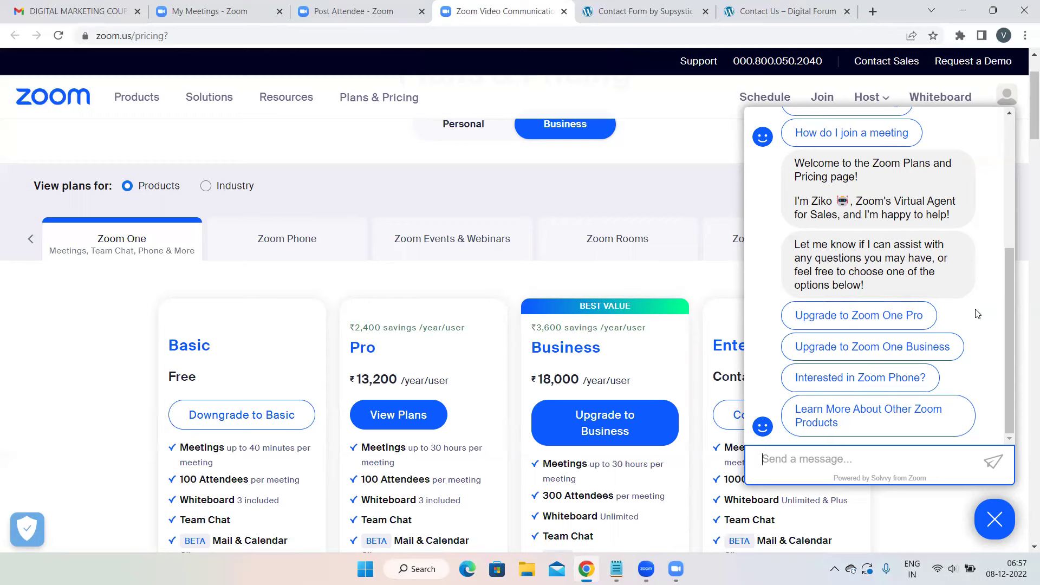
left_click(653, 157)
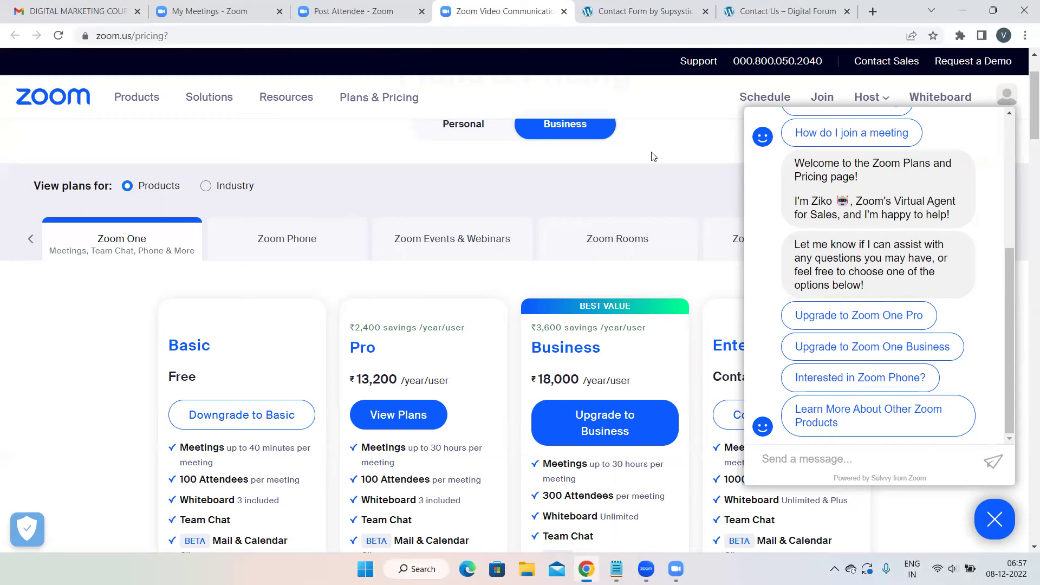
left_click(754, 4)
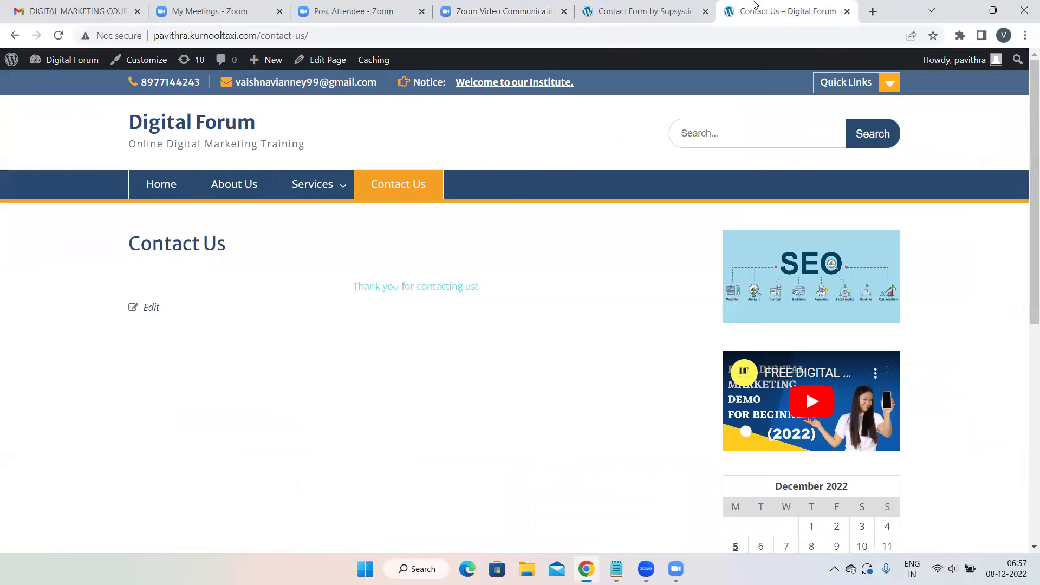
Step: Search Add Plugins for 'collect.chat', then install and activate Chatbot for WordPress
left_click(668, 4)
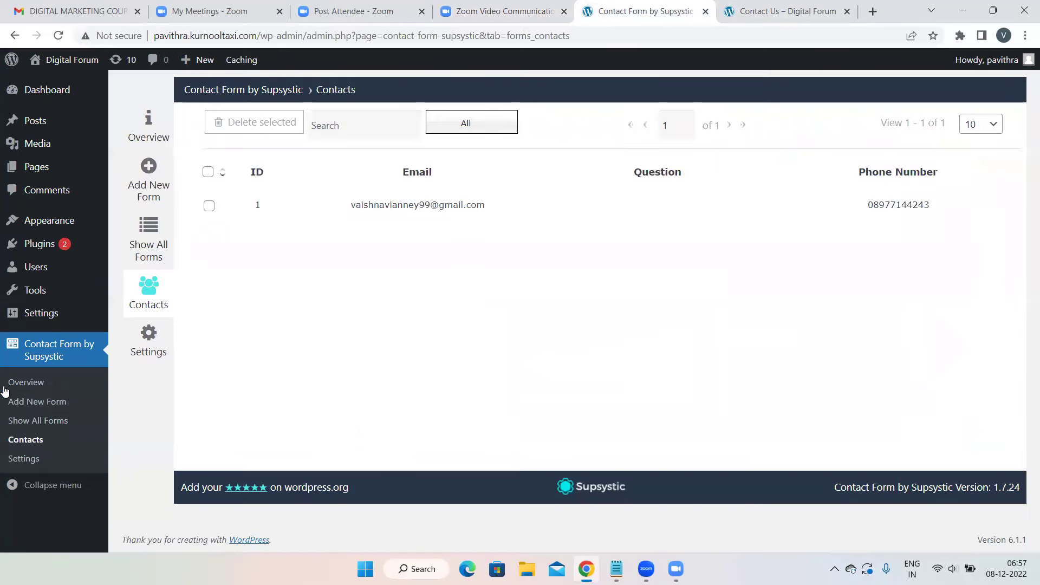
mouse_move(41, 243)
left_click(134, 268)
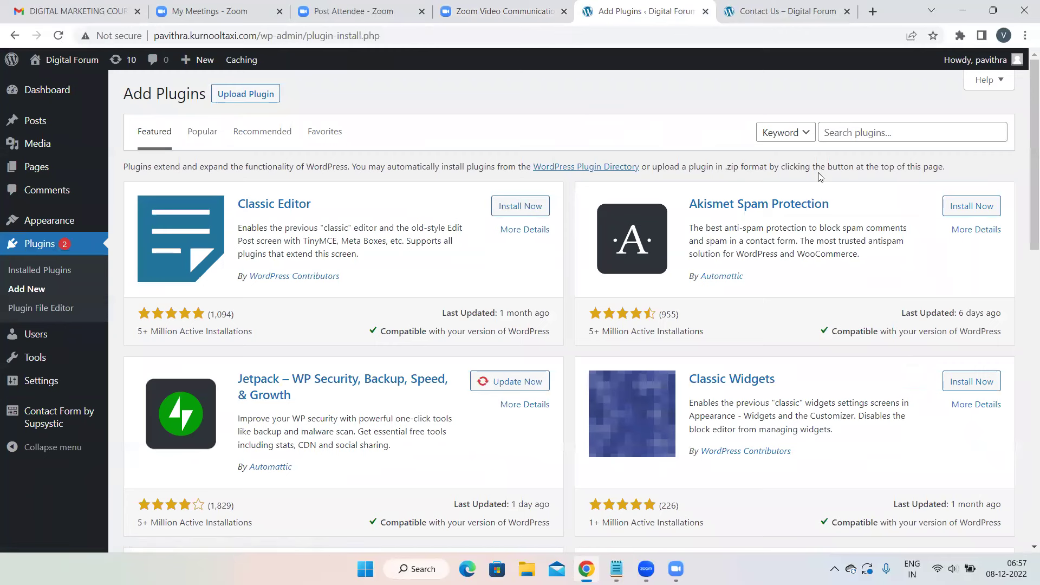
left_click(850, 136)
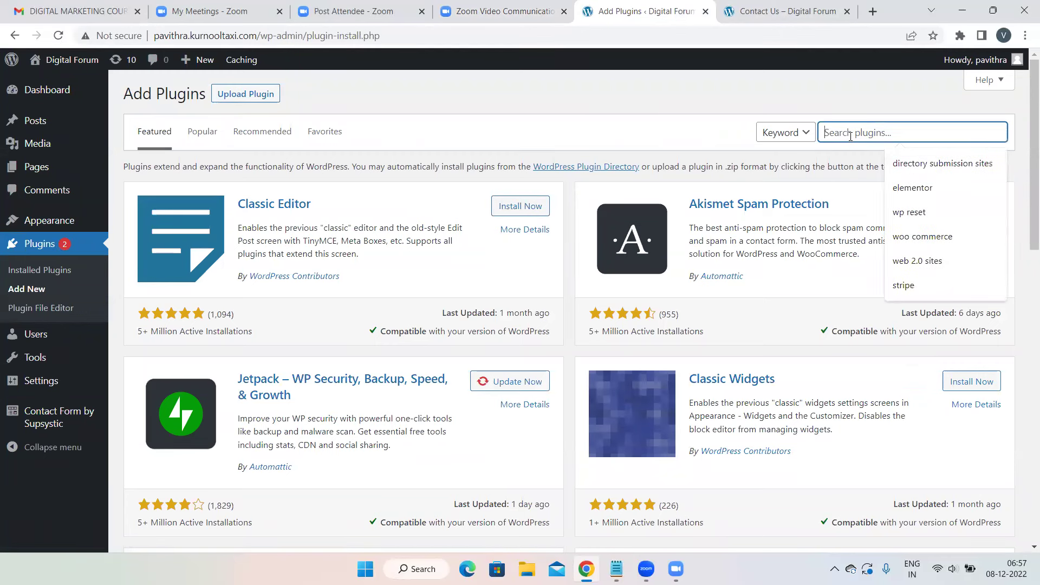
type("colle")
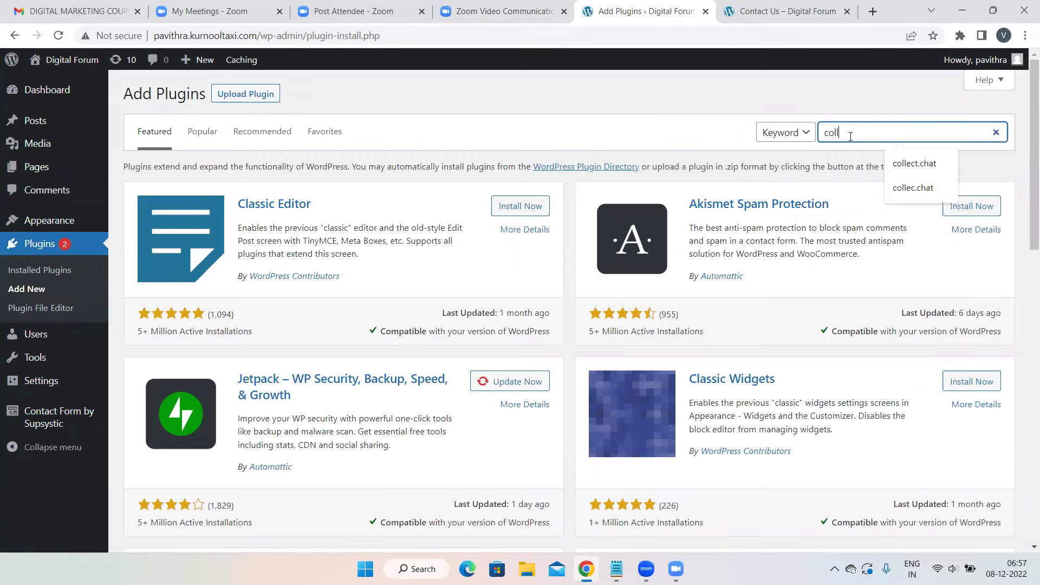
type("ct.chat")
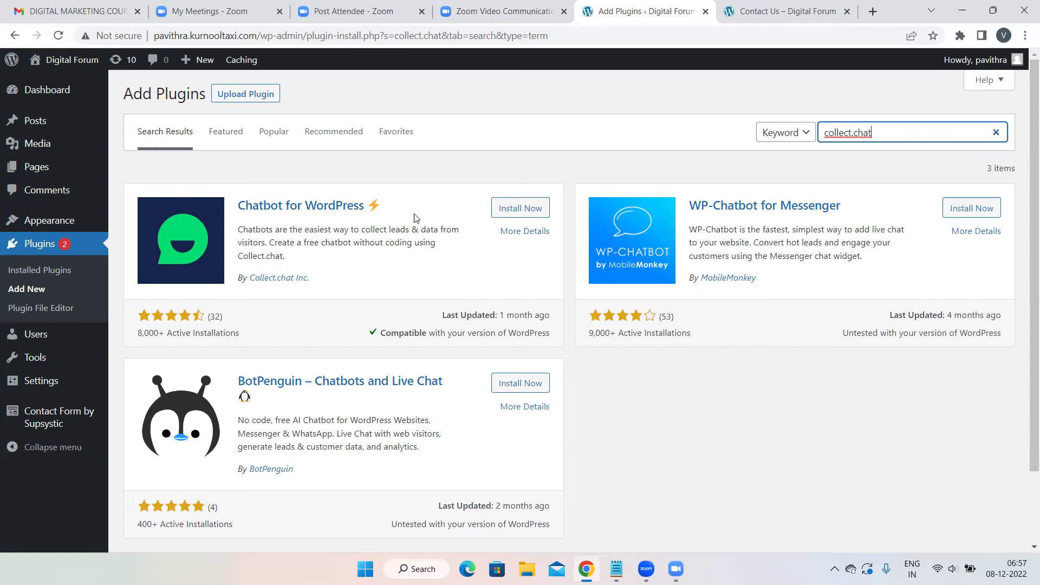
left_click(518, 210)
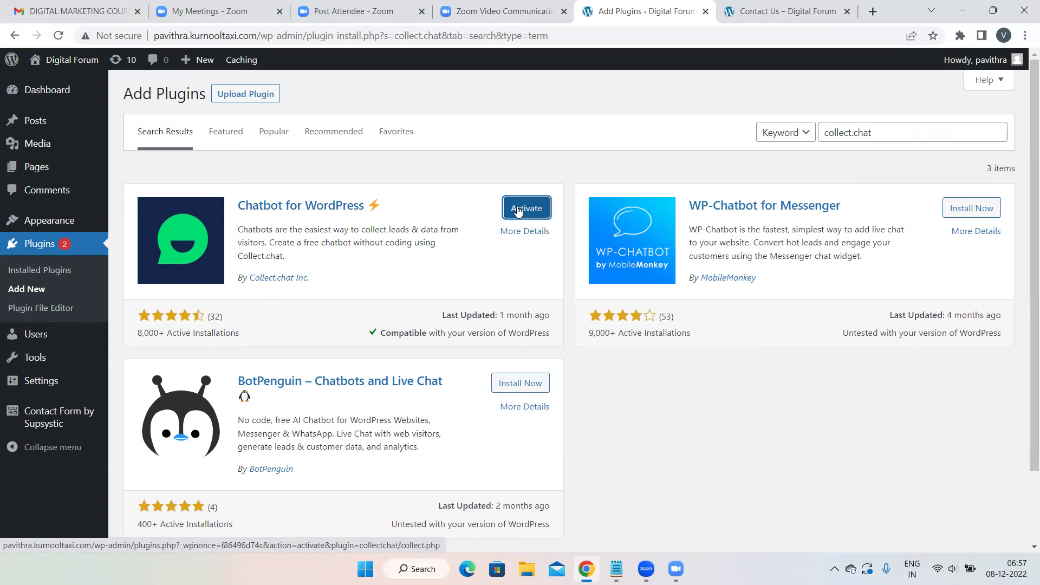
left_click(526, 210)
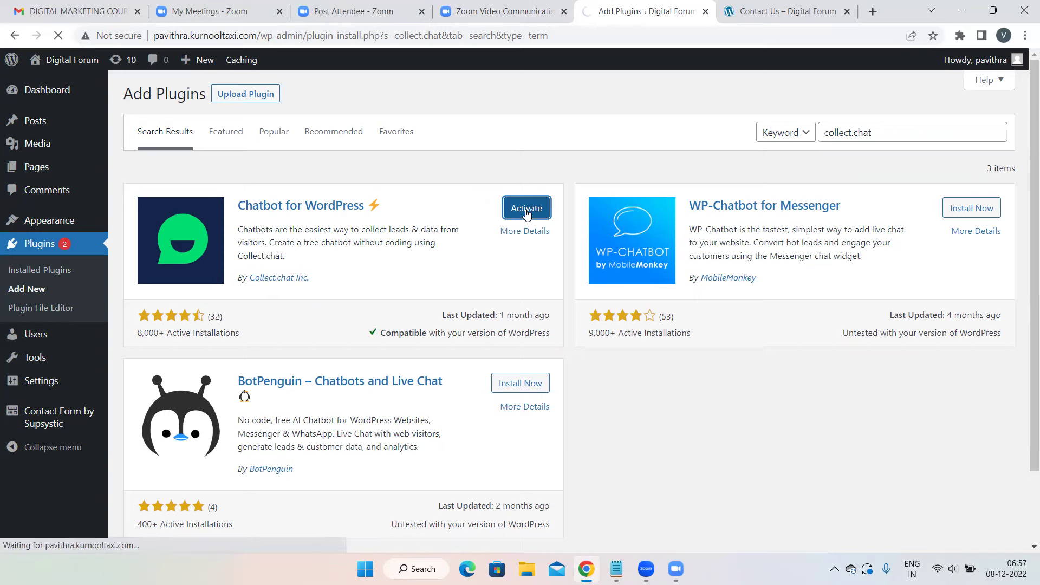
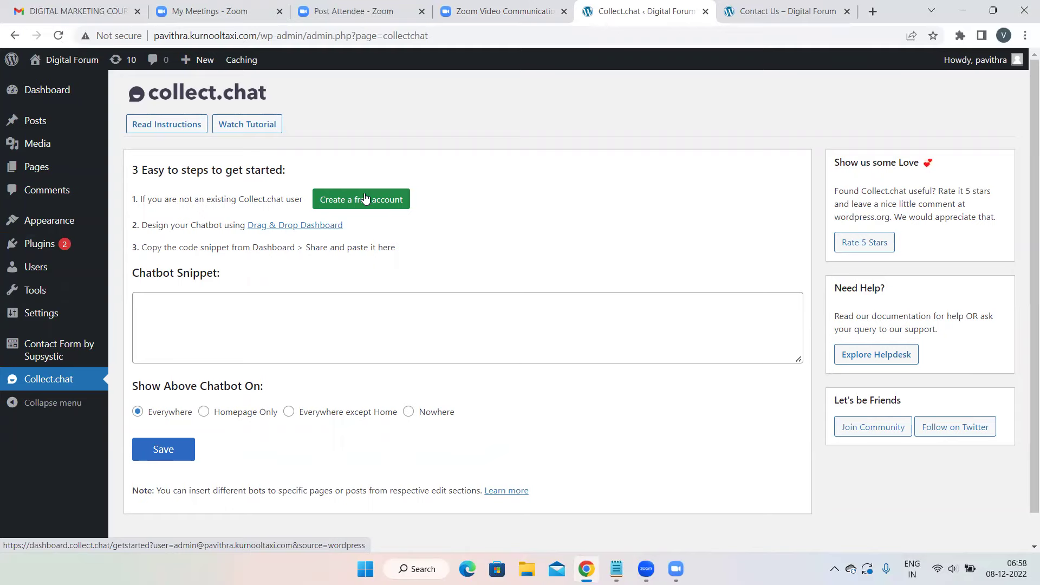
Step: Start a free Collect.chat account from the plugin page, opening the Collect.chat dashboard in a new tab
left_click(365, 199)
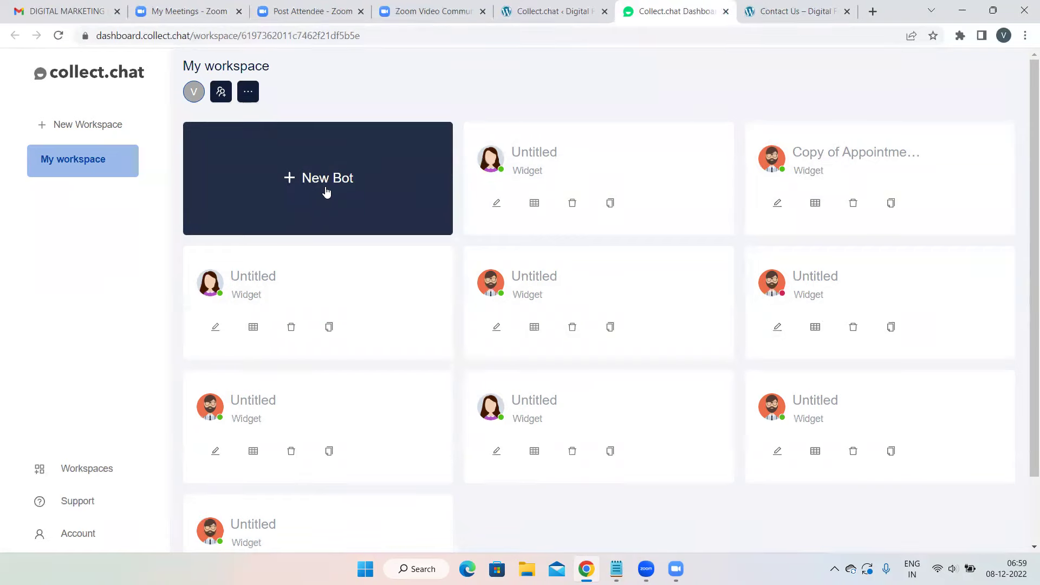
Step: Check the WordPress plugin page, then return to Collect.chat's workspace and begin a New Bot
left_click(553, 11)
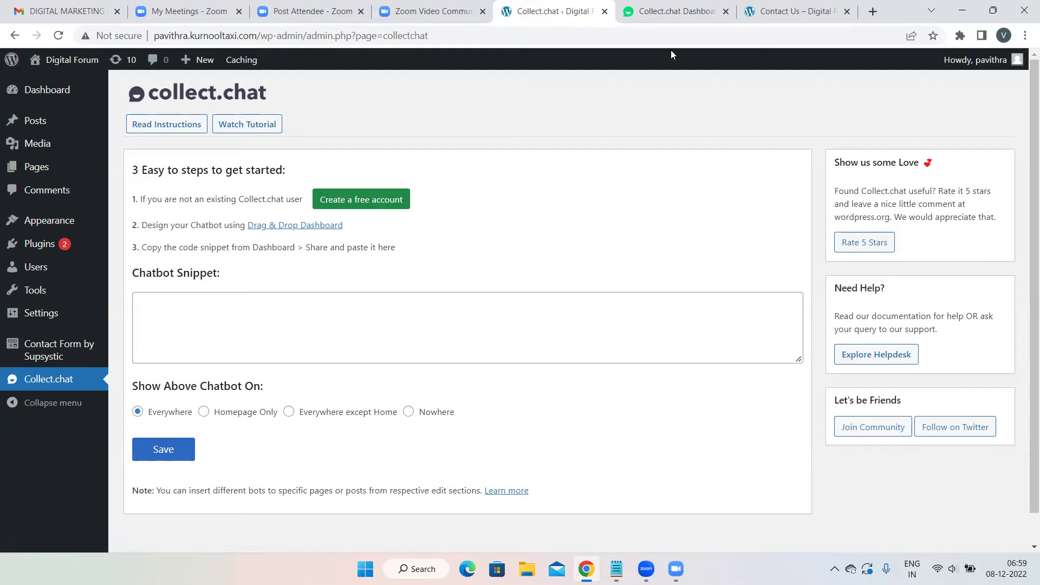
left_click(669, 10)
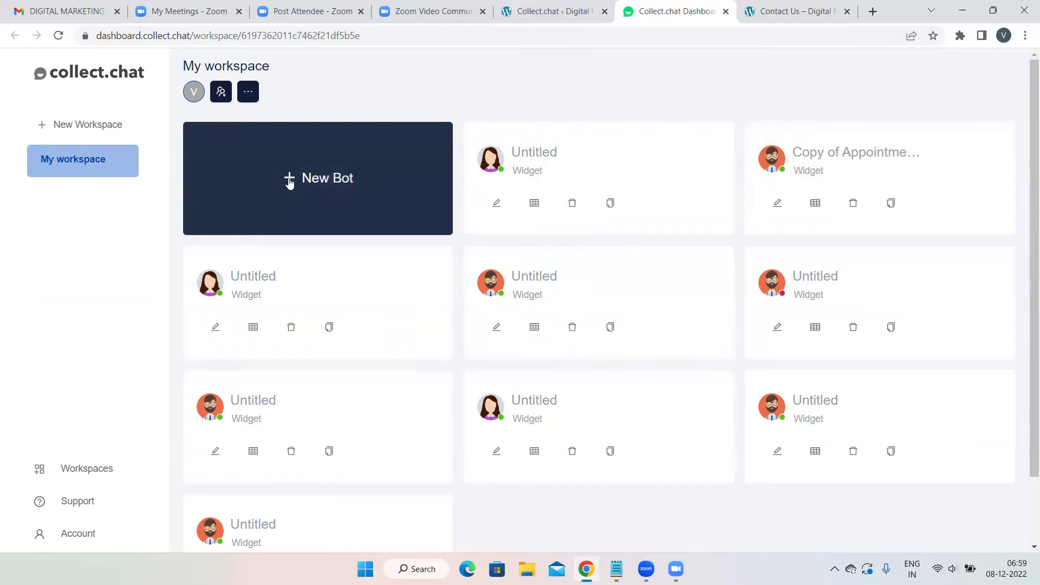
left_click(312, 187)
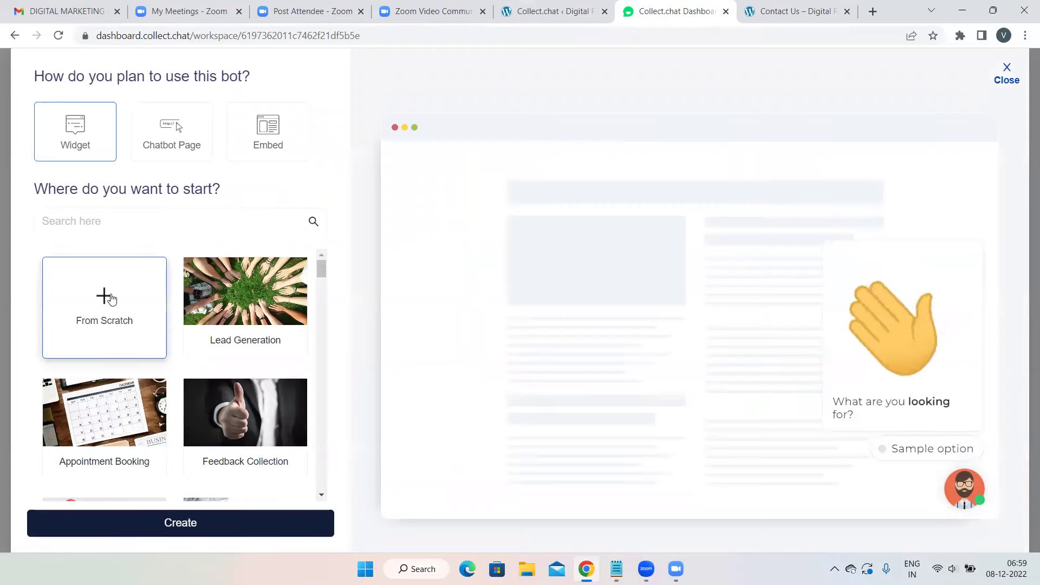
Step: Create the Widget bot From Scratch, opening the Design builder for an Untitled bot
left_click(135, 523)
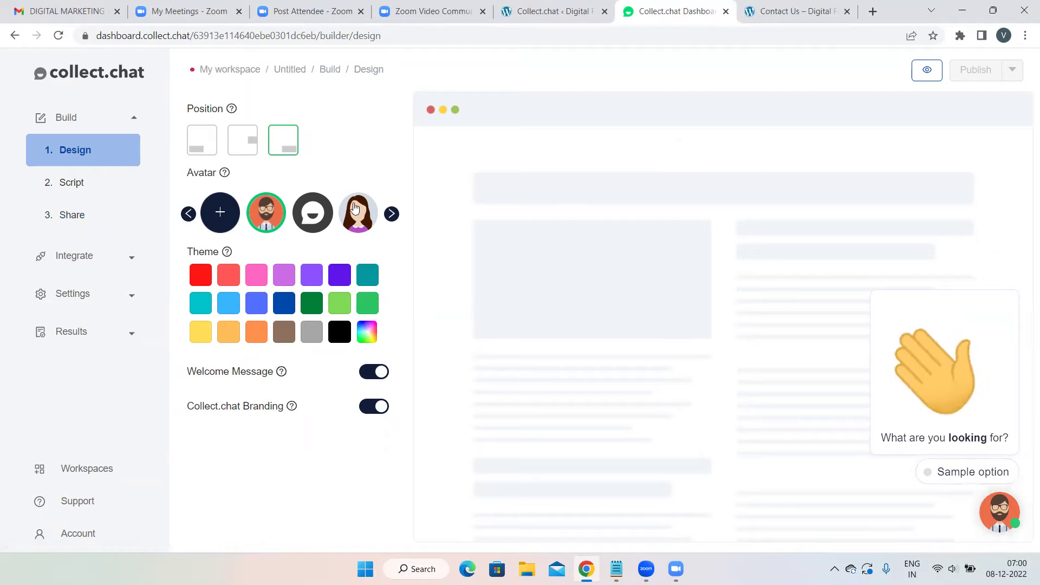
Step: Try mid-right and bottom-left widget positions, settling on bottom-right
left_click(249, 144)
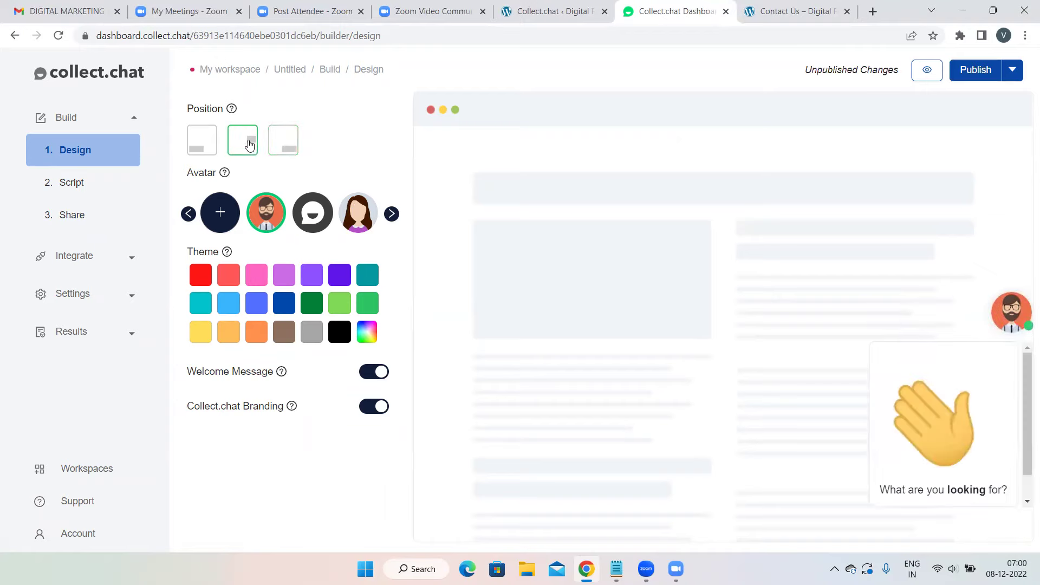
left_click(208, 142)
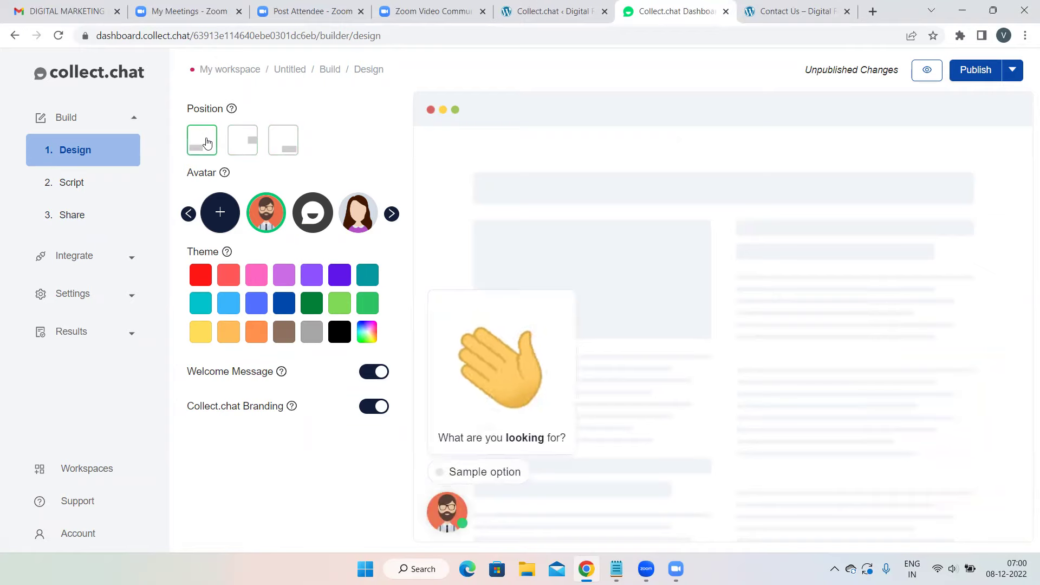
left_click(292, 144)
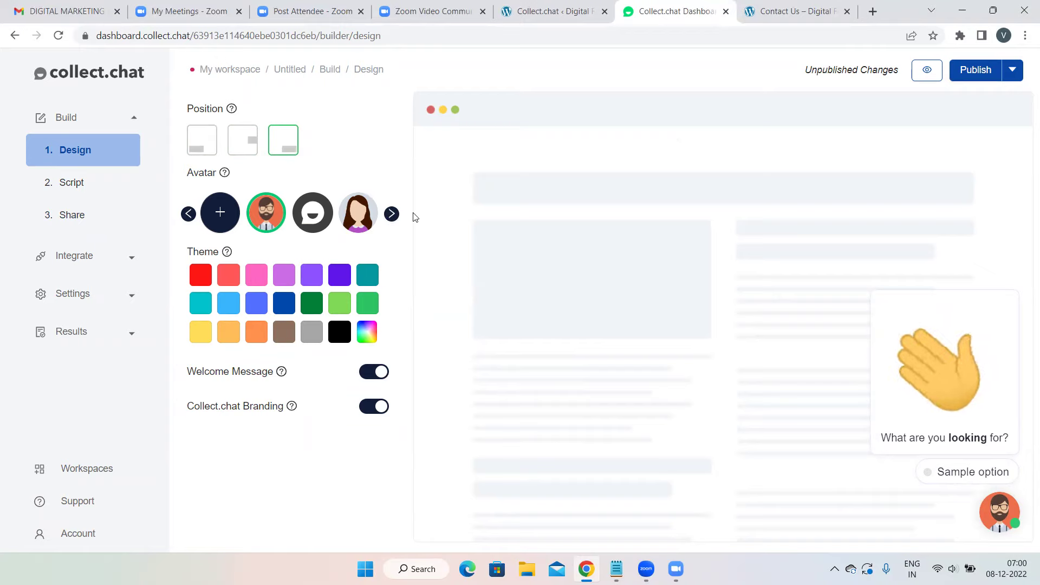
Step: Give the bot the chat-bubble avatar and a dark blue theme colour
left_click(391, 215)
left_click(390, 215)
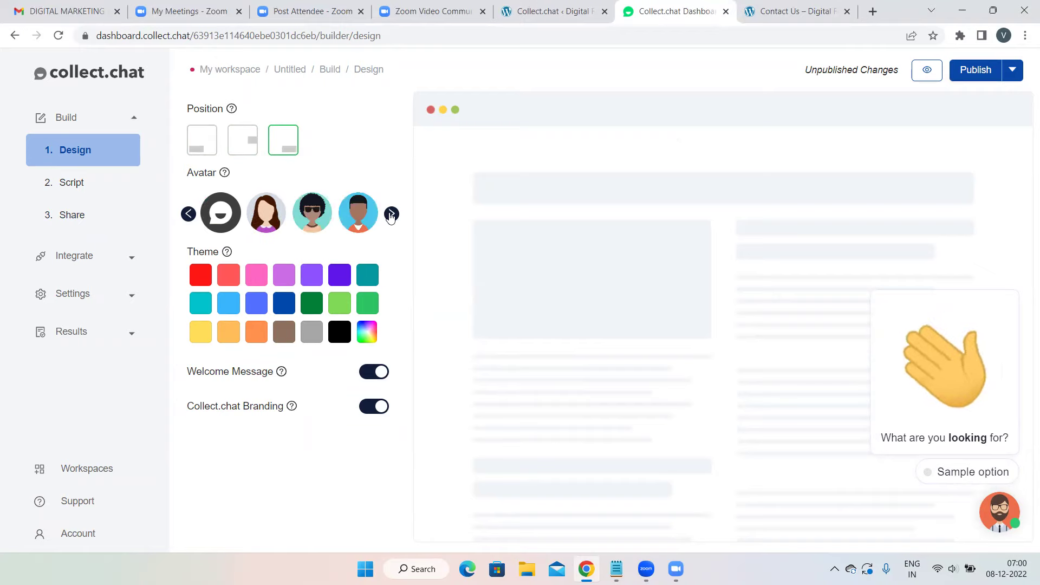
left_click(390, 215)
left_click(390, 215)
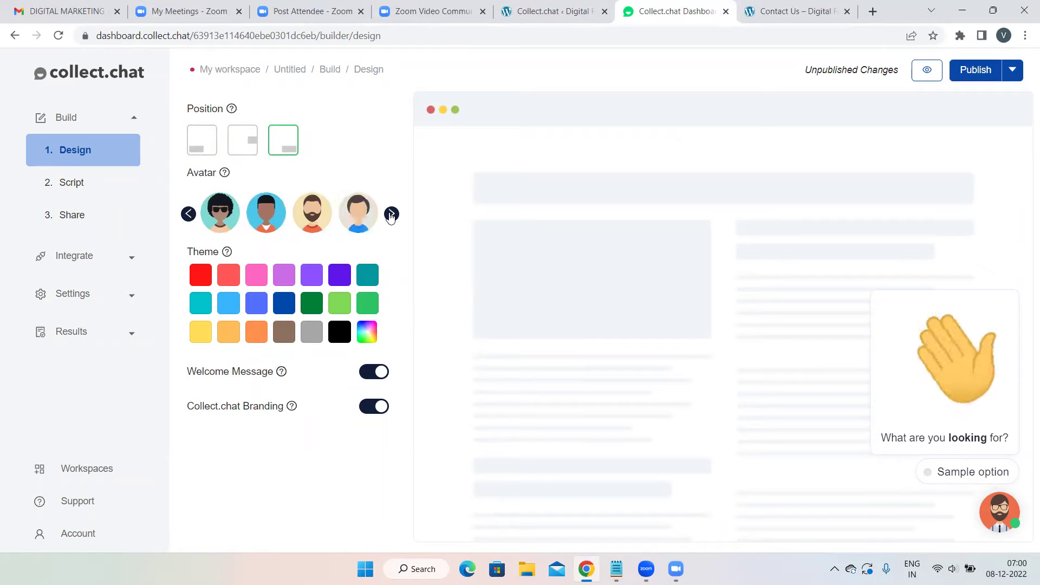
left_click(190, 215)
left_click(190, 214)
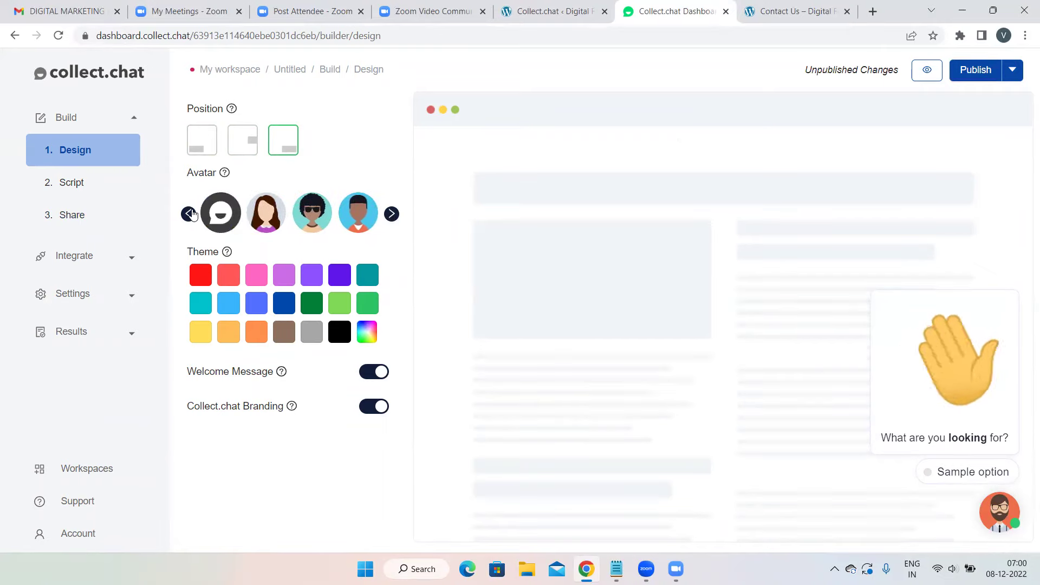
left_click(225, 218)
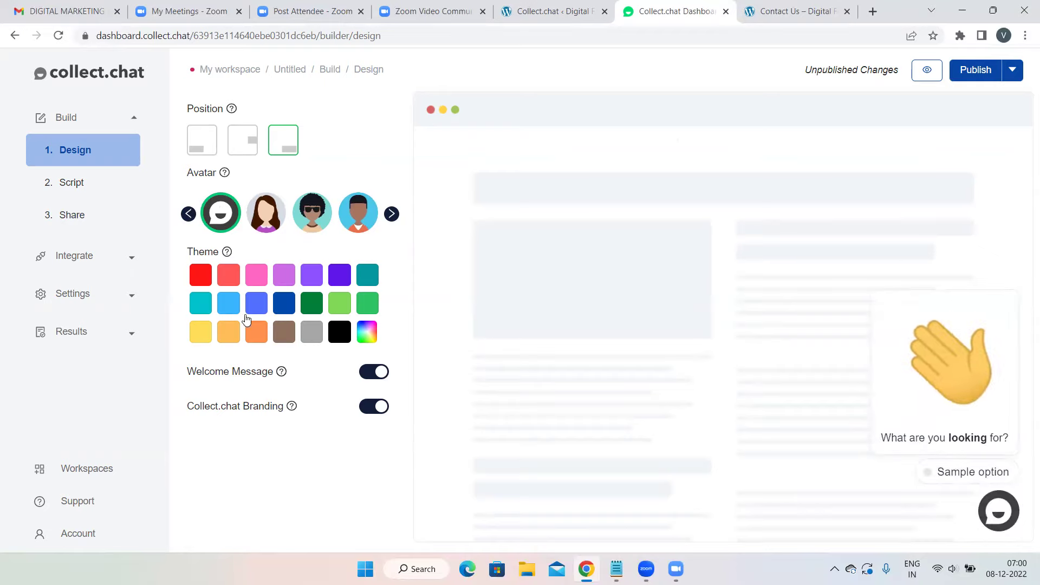
left_click(282, 306)
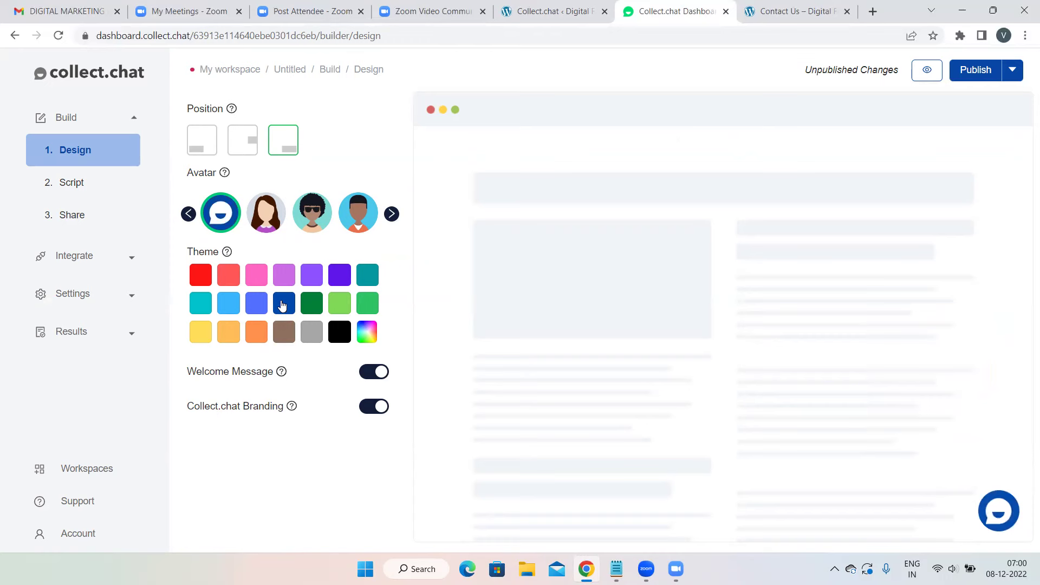
Step: Compare with Zoom's chatbot, then move to the bot's 2. Script step
left_click(308, 7)
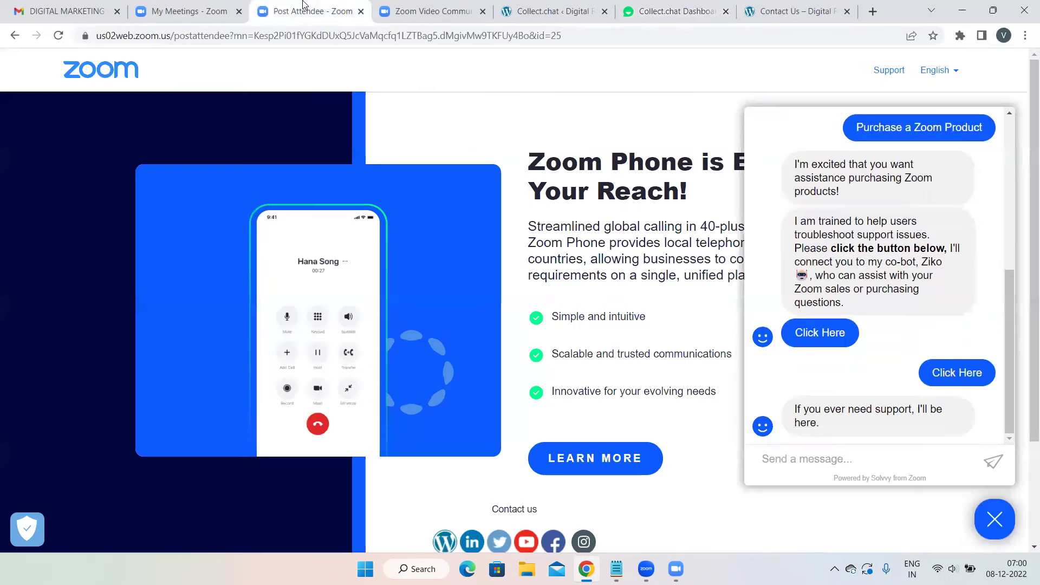
left_click(647, 10)
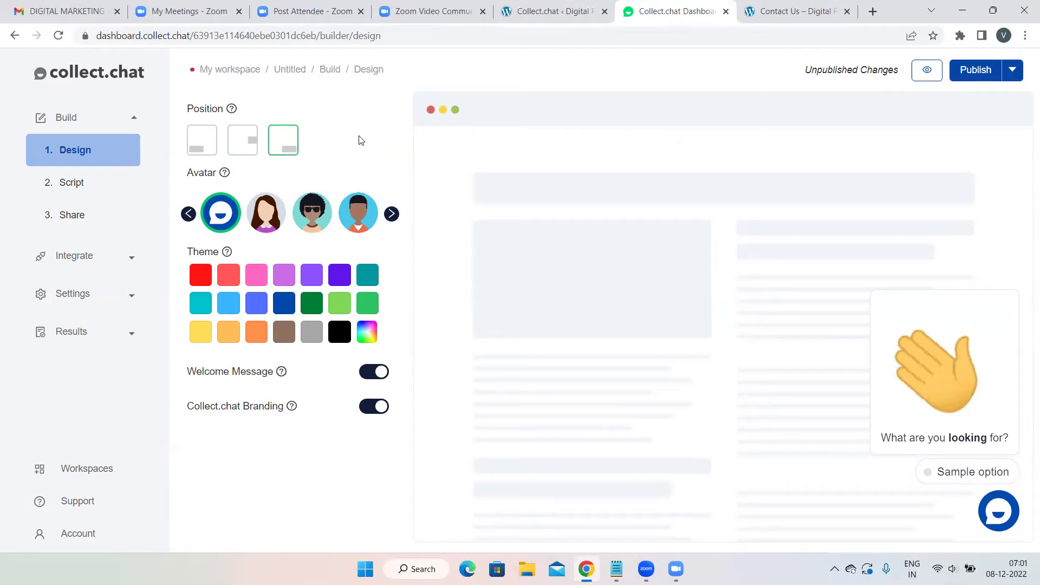
left_click(86, 186)
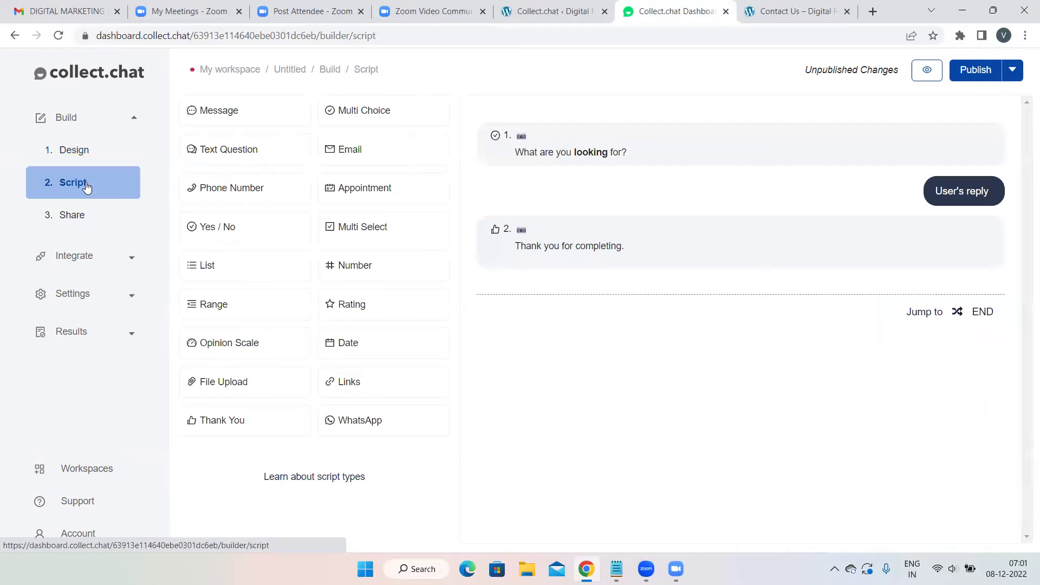
Step: Publish the bot's design changes live from 1. Design, then return to the Script
left_click(85, 157)
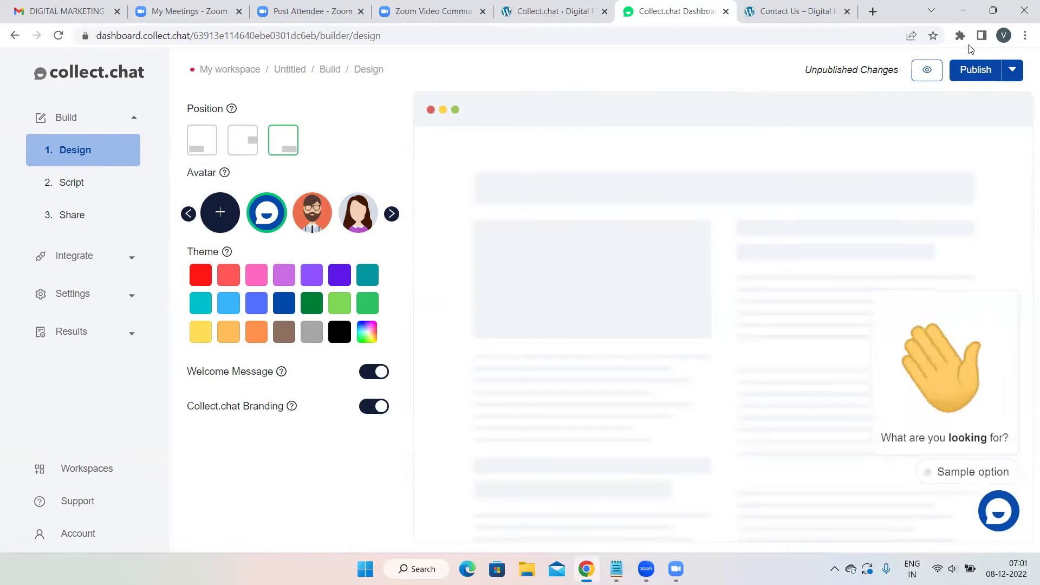
left_click(974, 74)
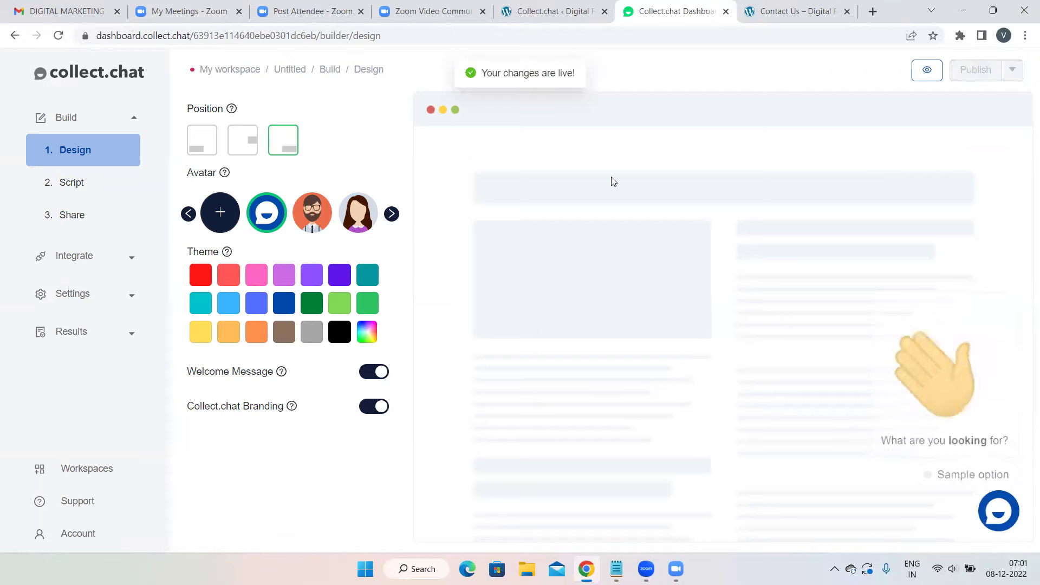
left_click(74, 187)
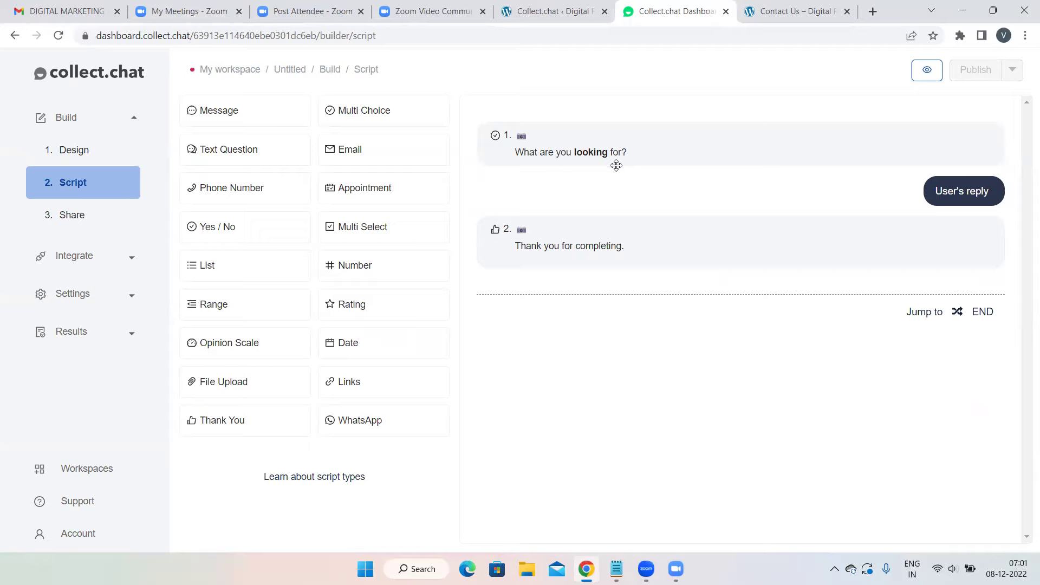
Step: Add a third script message reading 'Hello 🙂', then view Zoom's chatbot for reference
left_click(271, 118)
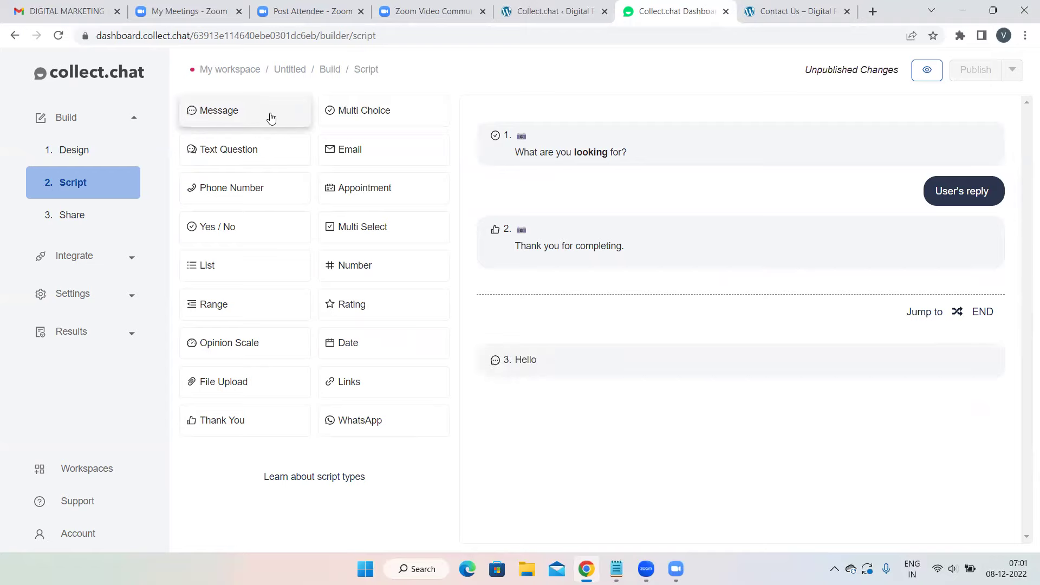
mouse_move(536, 372)
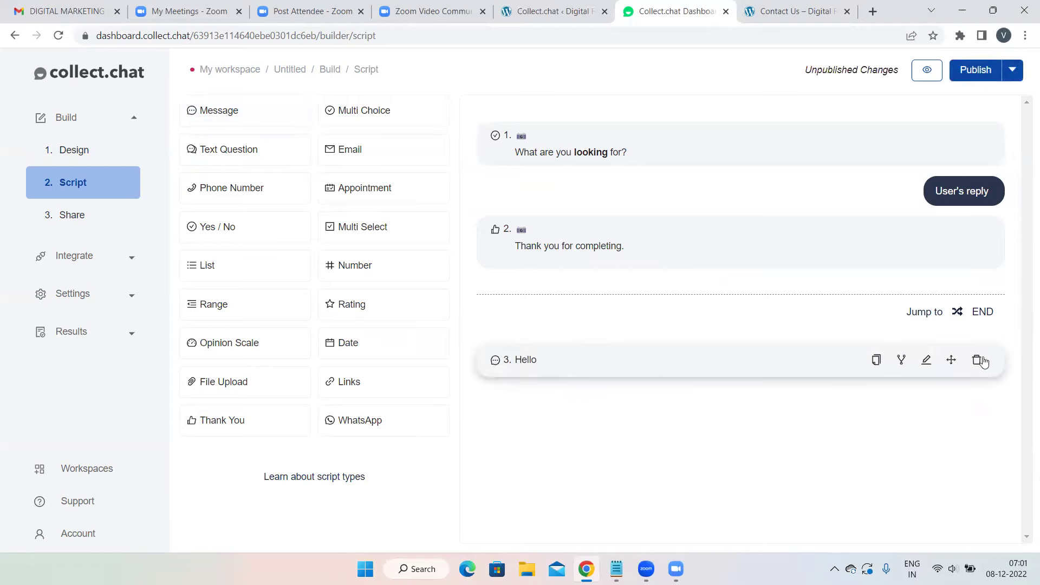
left_click(926, 361)
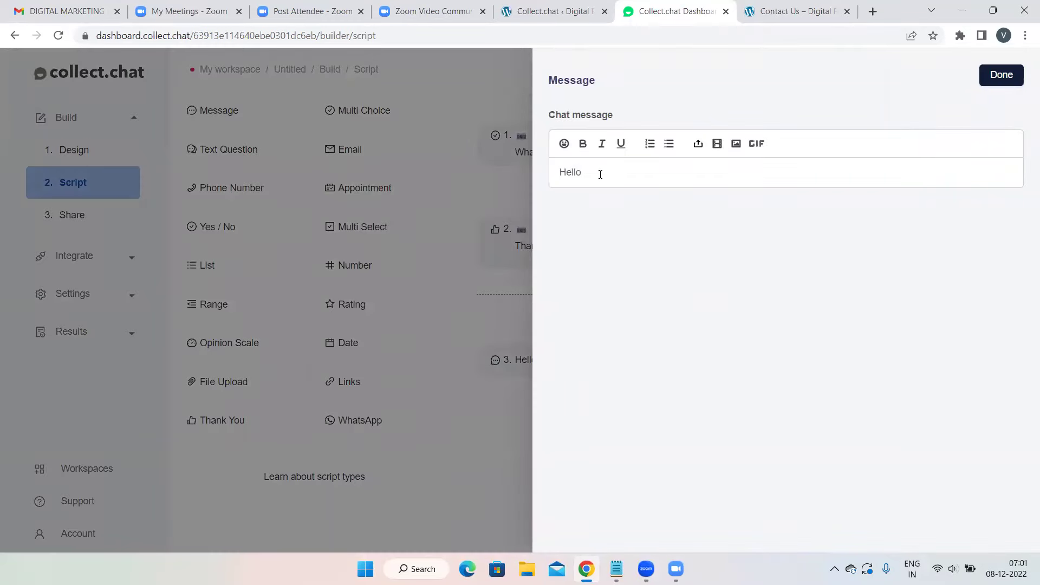
left_click(564, 146)
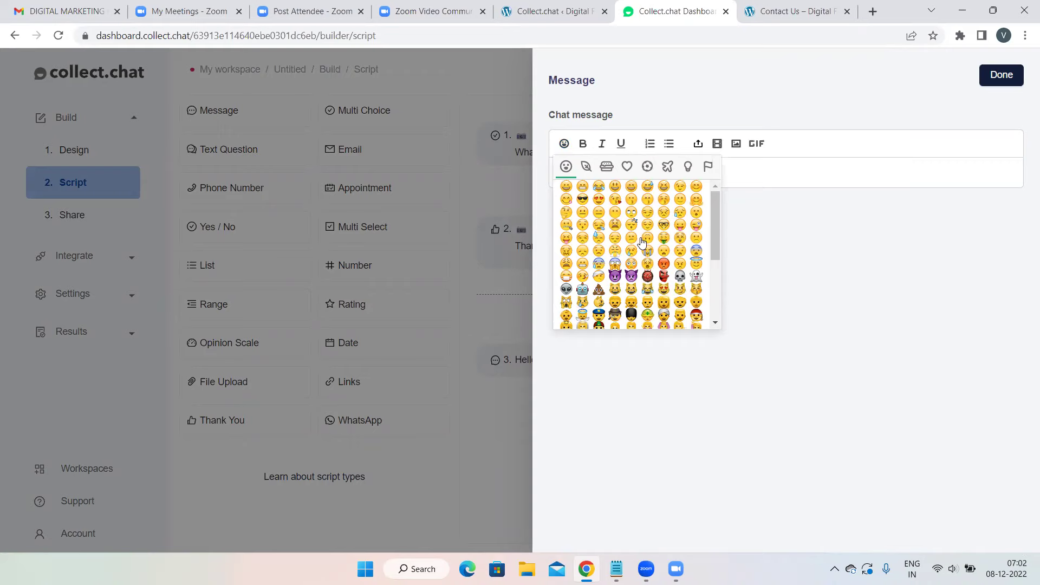
left_click(681, 201)
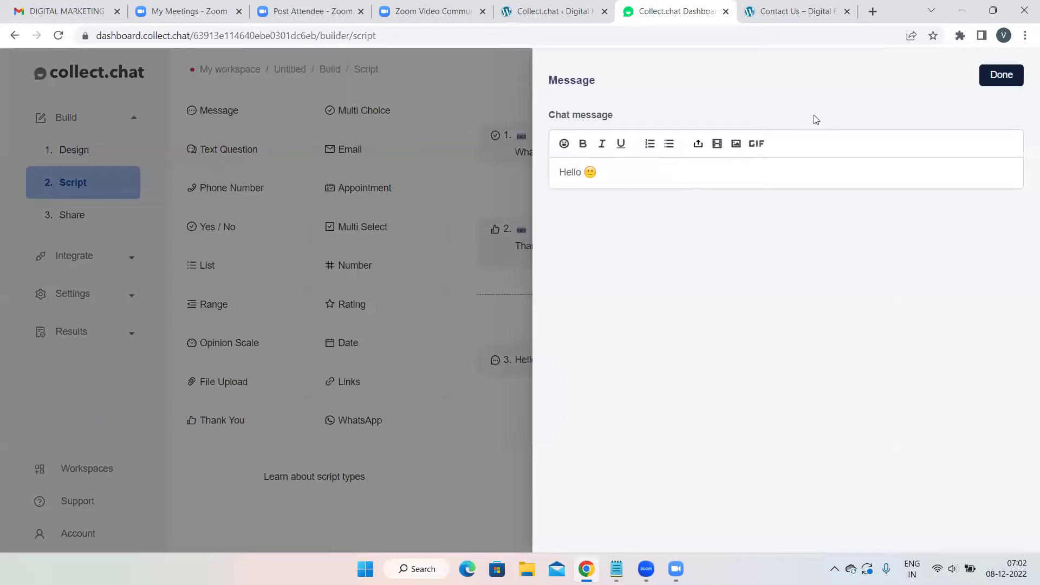
left_click(991, 77)
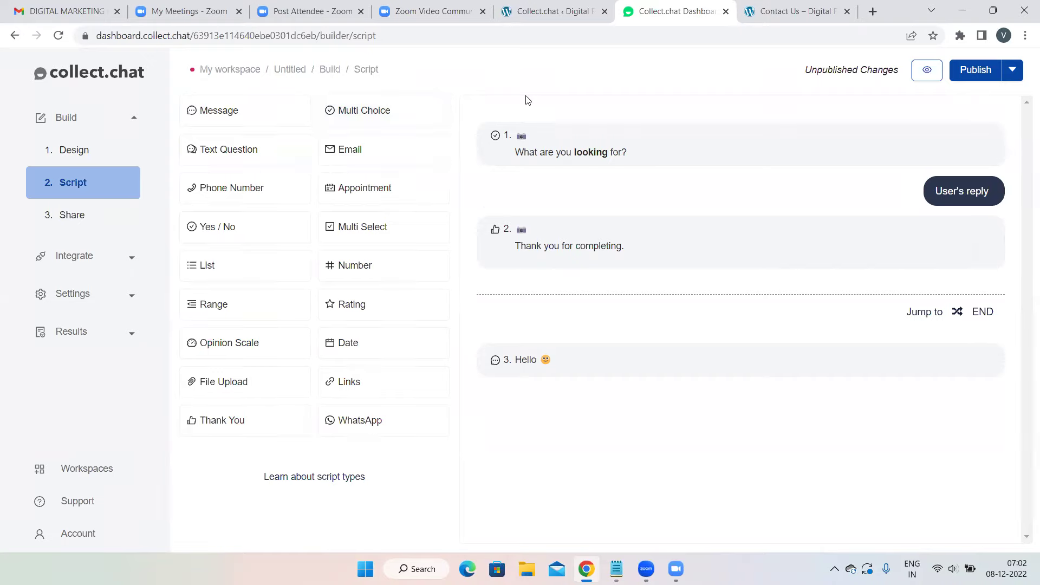
left_click(435, 8)
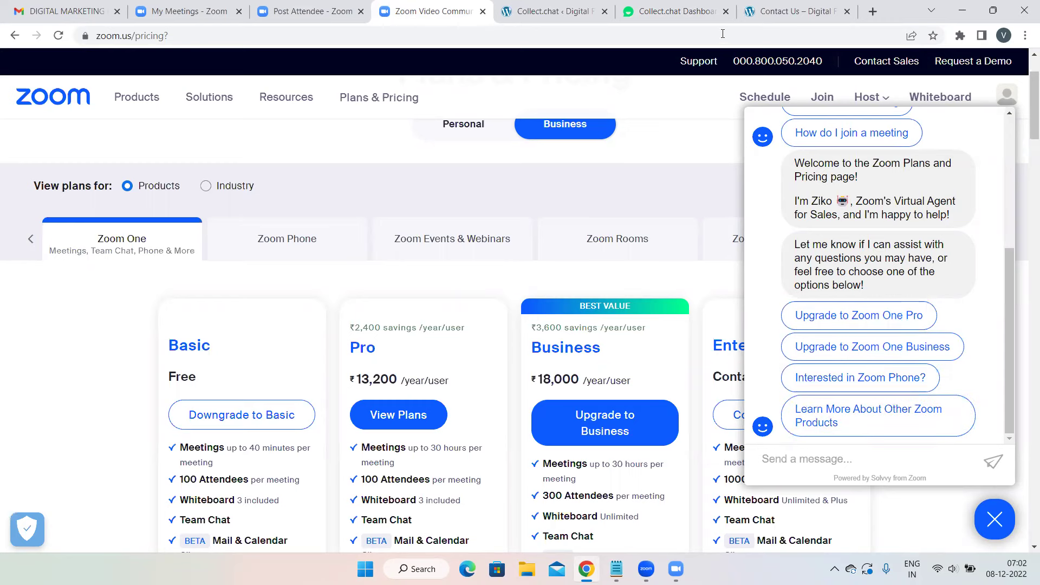
Step: Compare Zoom's chatbot again and return to the three-step Collect.chat script
left_click(701, 7)
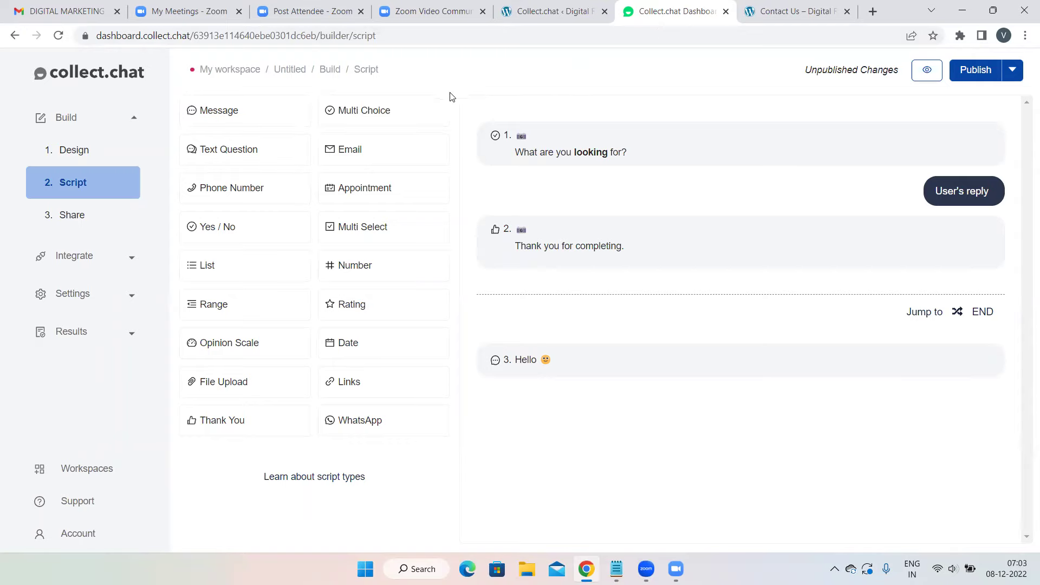
mouse_move(568, 155)
left_click(469, 10)
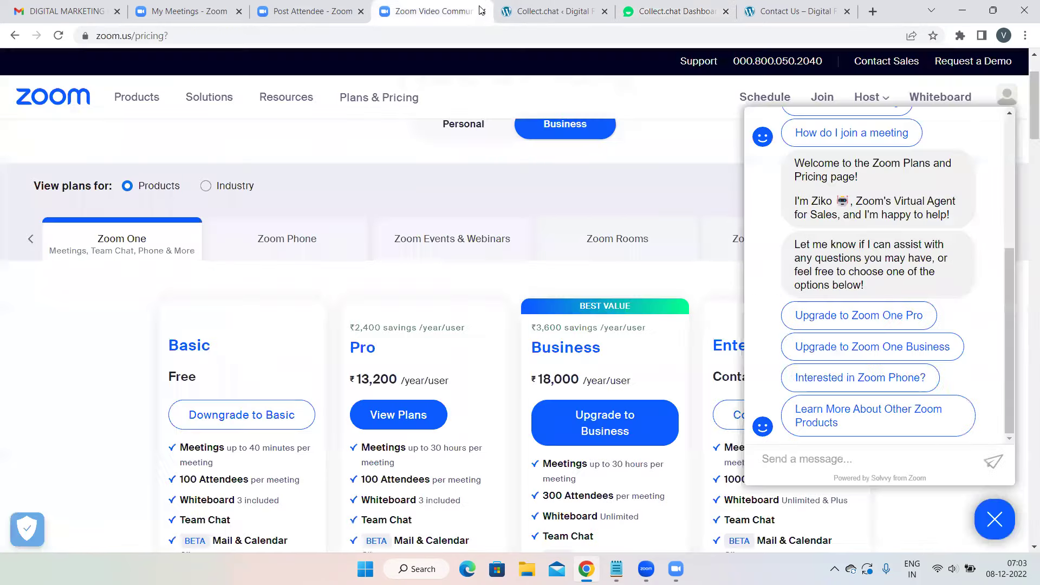
left_click(669, 5)
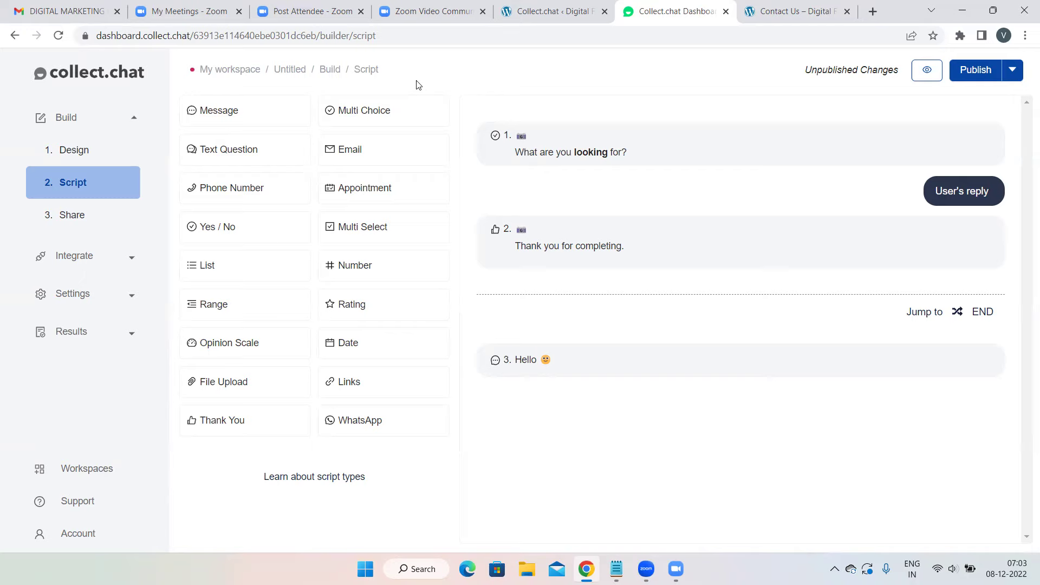
mouse_move(618, 149)
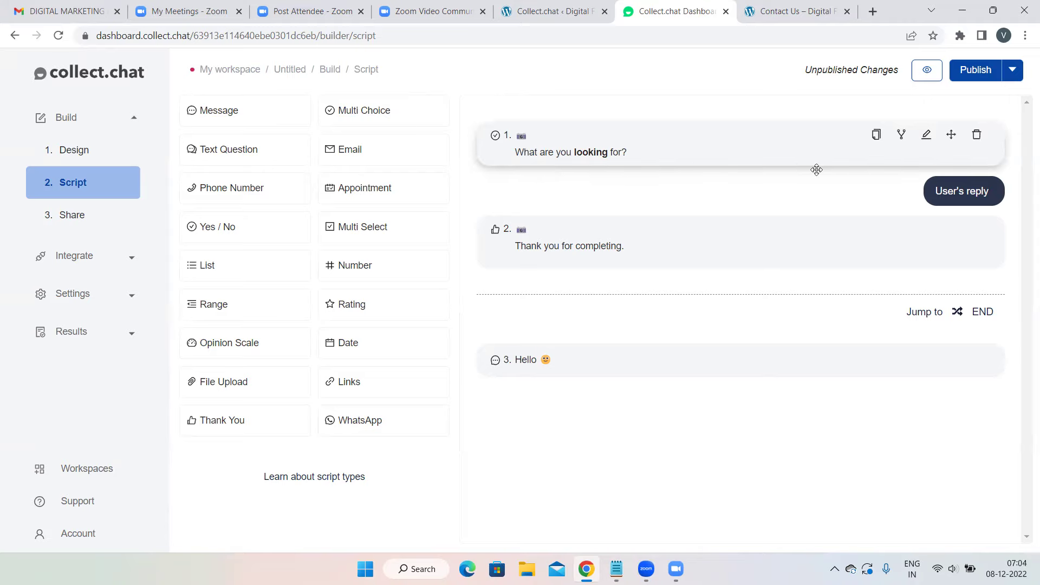
Step: Delete the waving-hand GIF from 'What are you looking for?' and keep two answer options
left_click(926, 136)
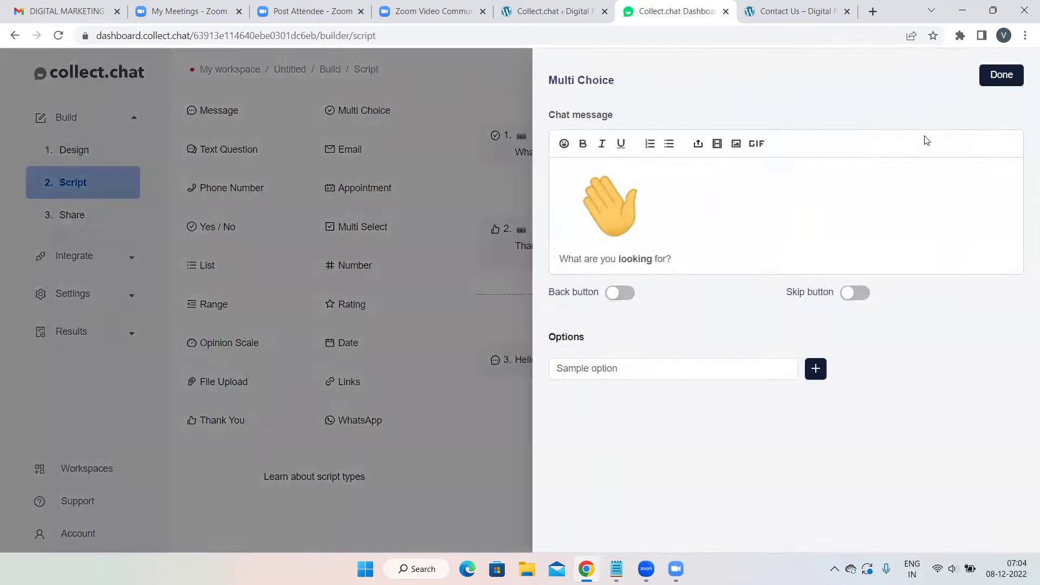
key("BackSpace")
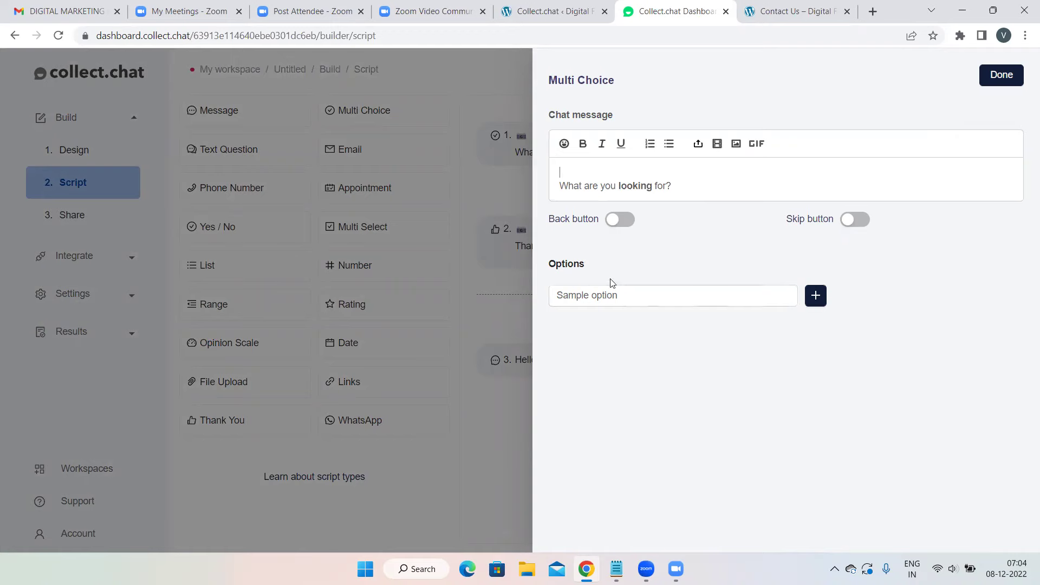
left_click(817, 298)
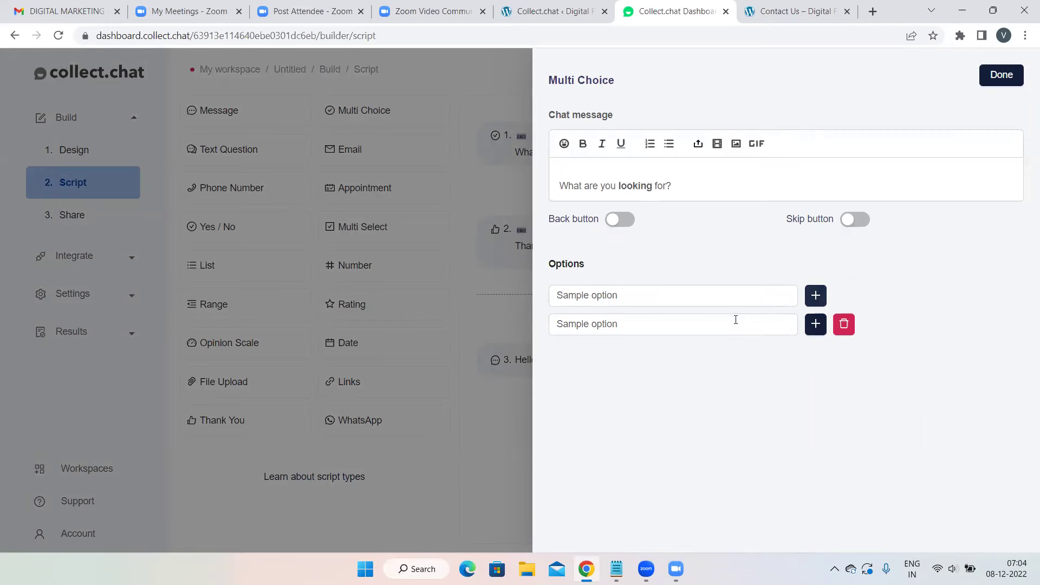
left_click(817, 329)
left_click(430, 11)
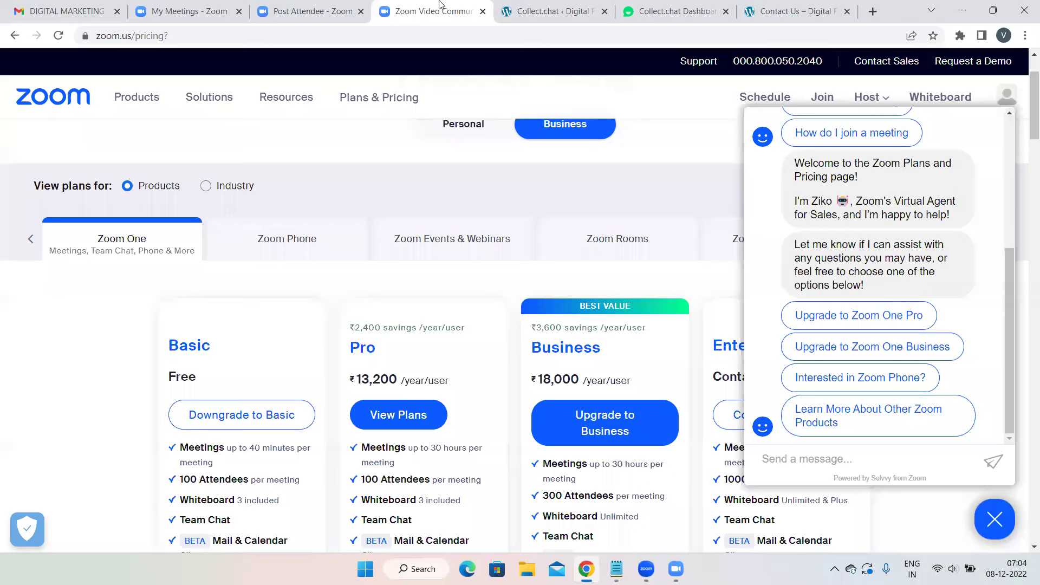
left_click(794, 8)
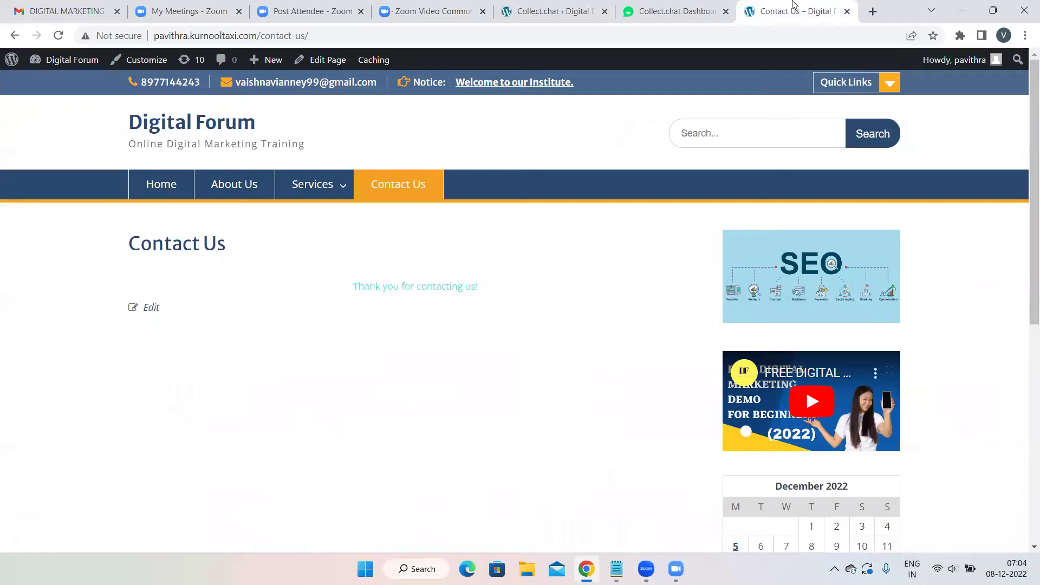
left_click(732, 6)
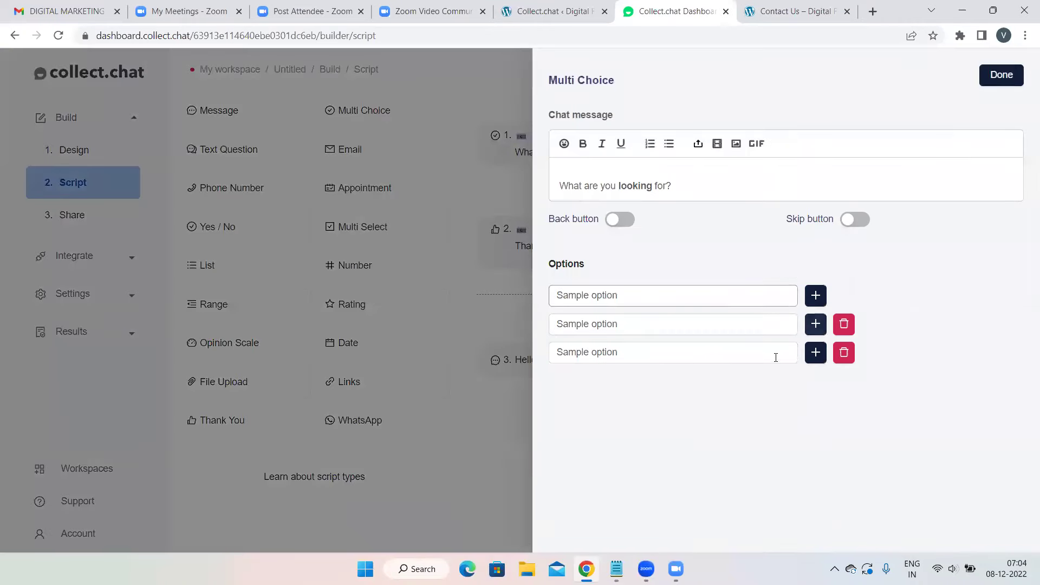
left_click(844, 353)
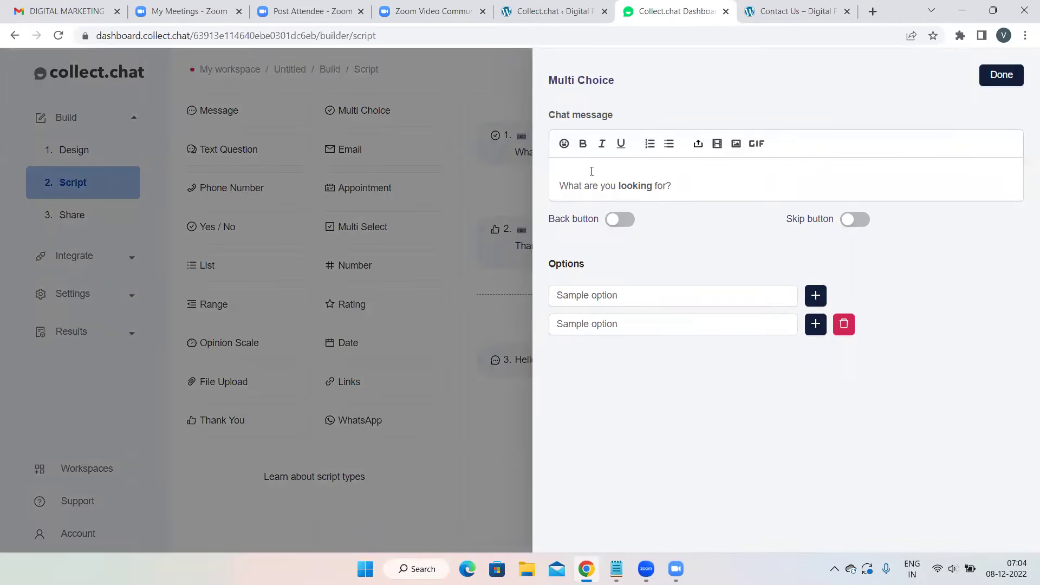
Step: Rename the two answer options to Job and Internship and save the question
left_click(624, 298)
left_click_drag(610, 294, 519, 281)
key("BackSpace")
type("JOB")
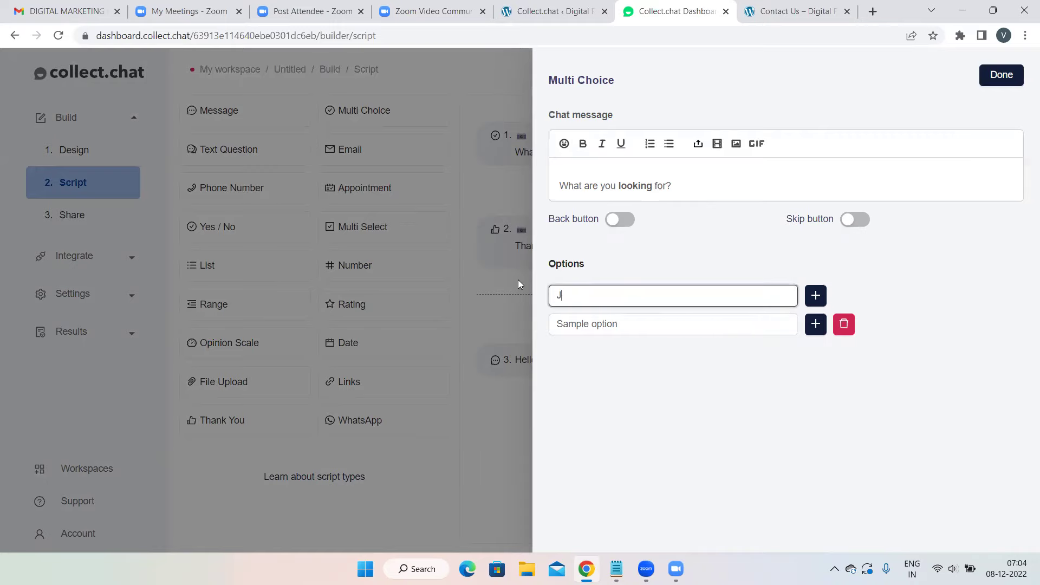
key("BackSpace")
key("BackSpace")
type("ob")
left_click(616, 325)
left_click_drag(615, 328, 543, 332)
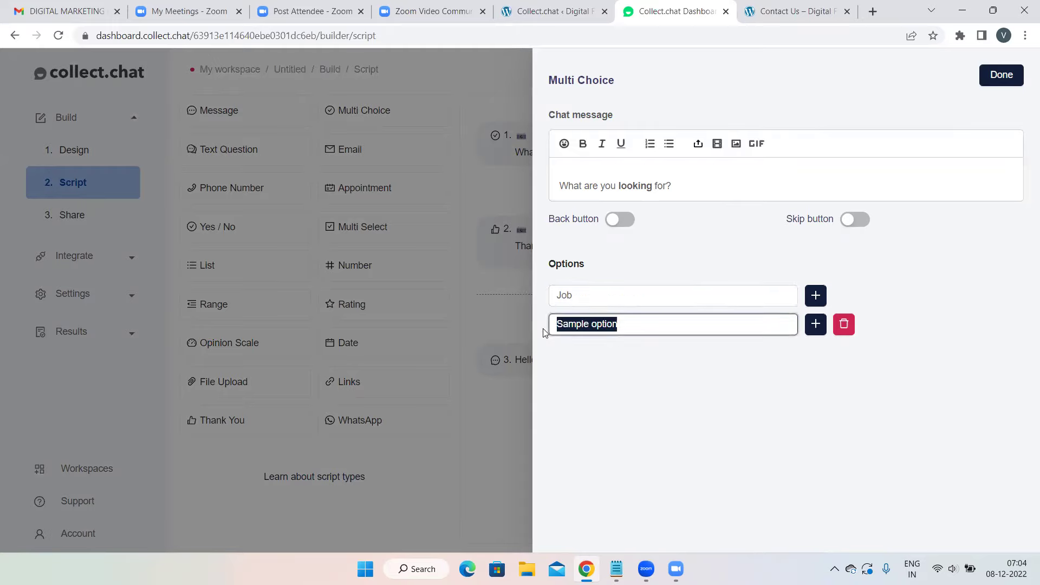
key("BackSpace")
type("Internship")
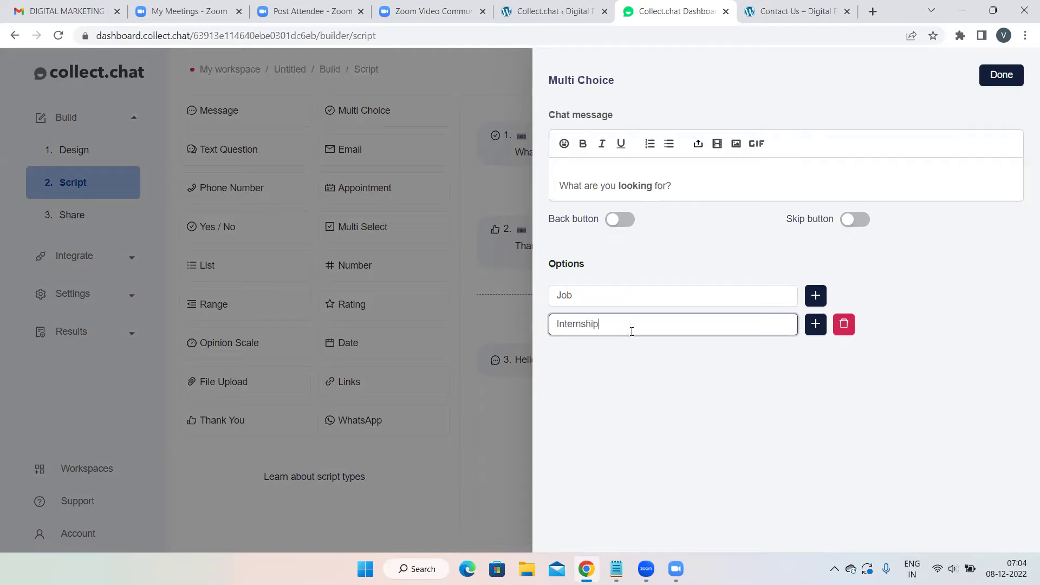
left_click(1001, 79)
mouse_move(759, 228)
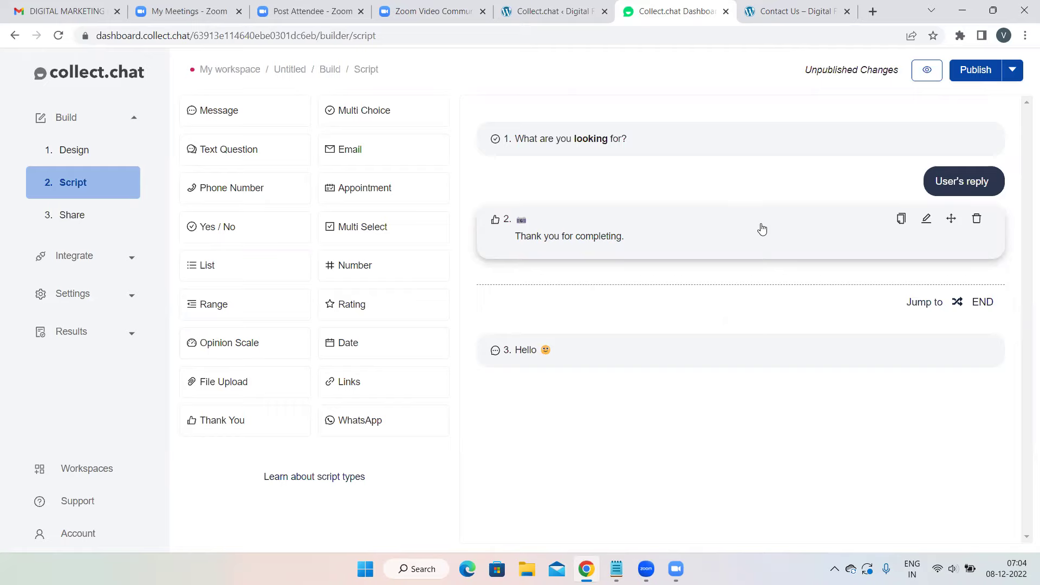
Step: Append a Multi Choice 'Select an option' question as step 4 after Hello
mouse_move(609, 144)
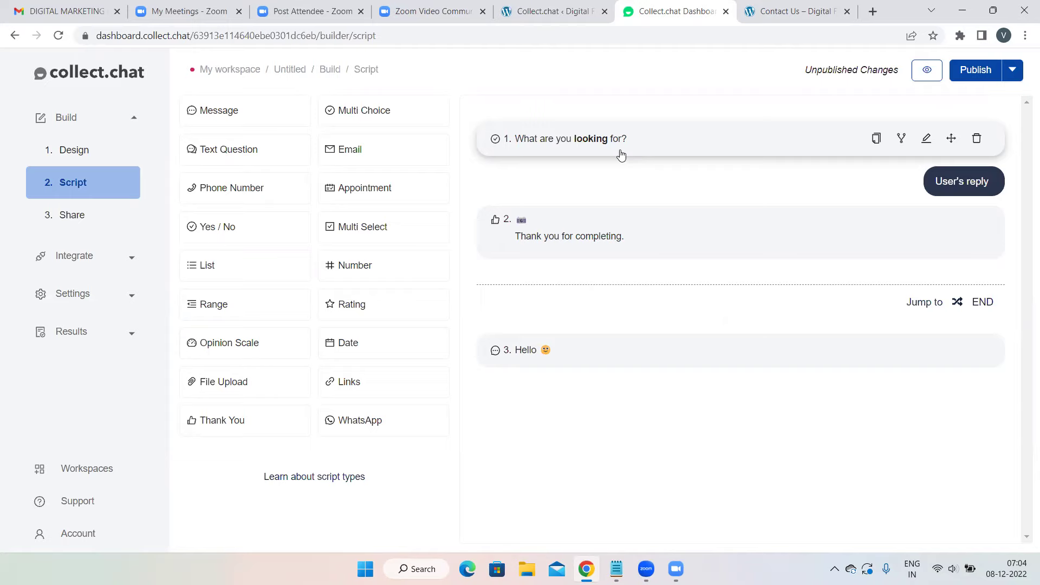
left_click(401, 117)
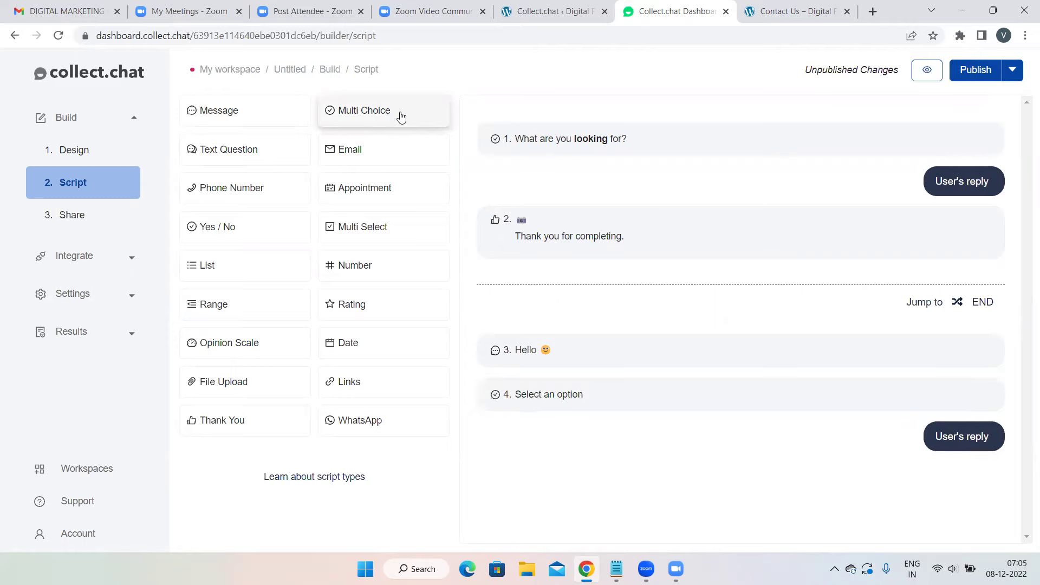
mouse_move(861, 413)
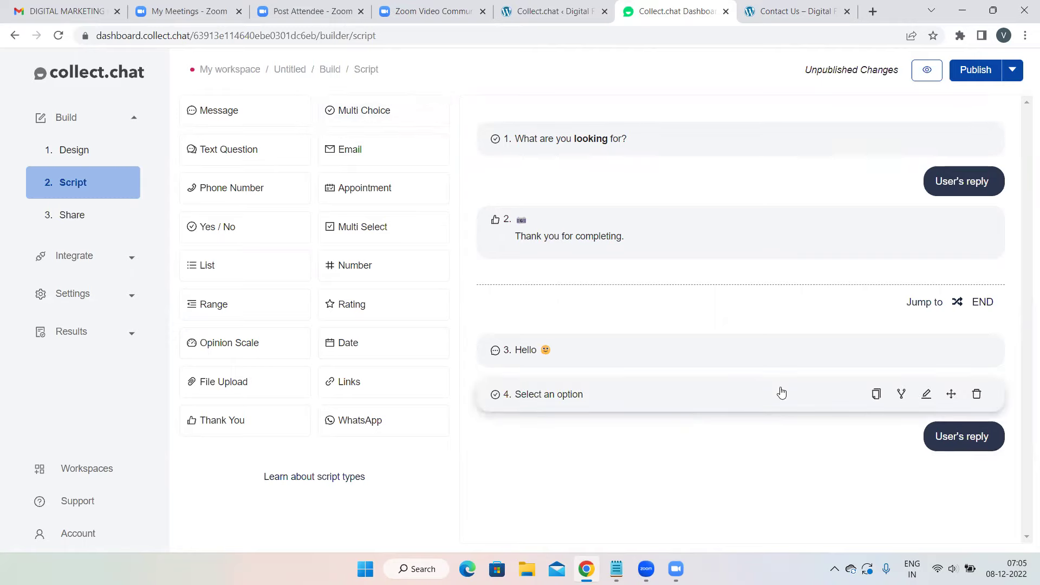
Step: Change question 4's message to 'Are you a ?'
left_click(926, 393)
left_click_drag(629, 172, 526, 180)
key("BackSpace")
type("Are ")
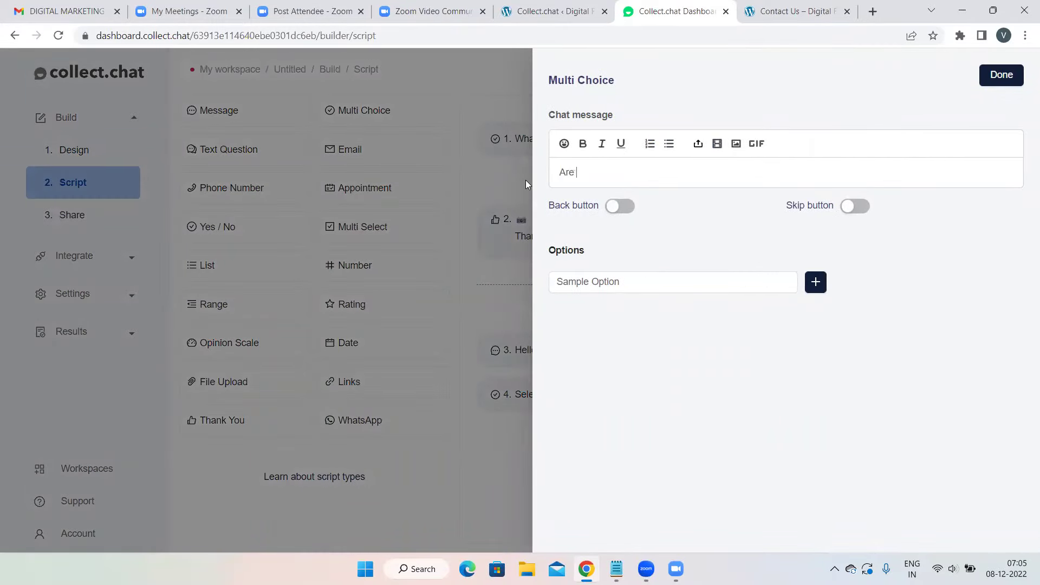
type("you a ?")
Step: Set question 4's answer options to Working Professional and Student, then save it
left_click_drag(660, 286, 535, 284)
key("BackSpace")
type("Wo")
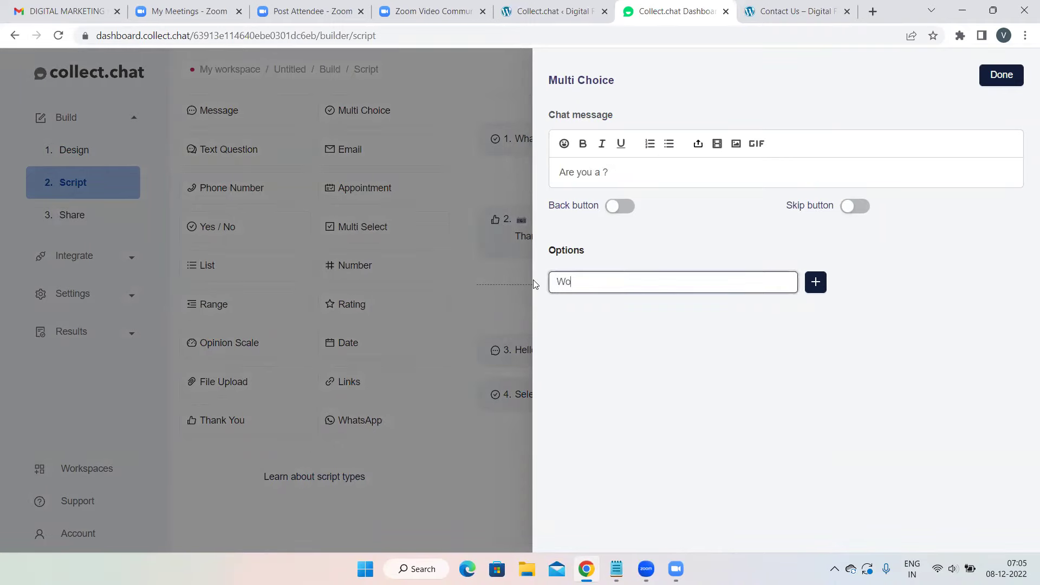
type("rking Professional")
left_click(815, 283)
left_click_drag(628, 312, 503, 307)
key("BackSpace")
type("Student")
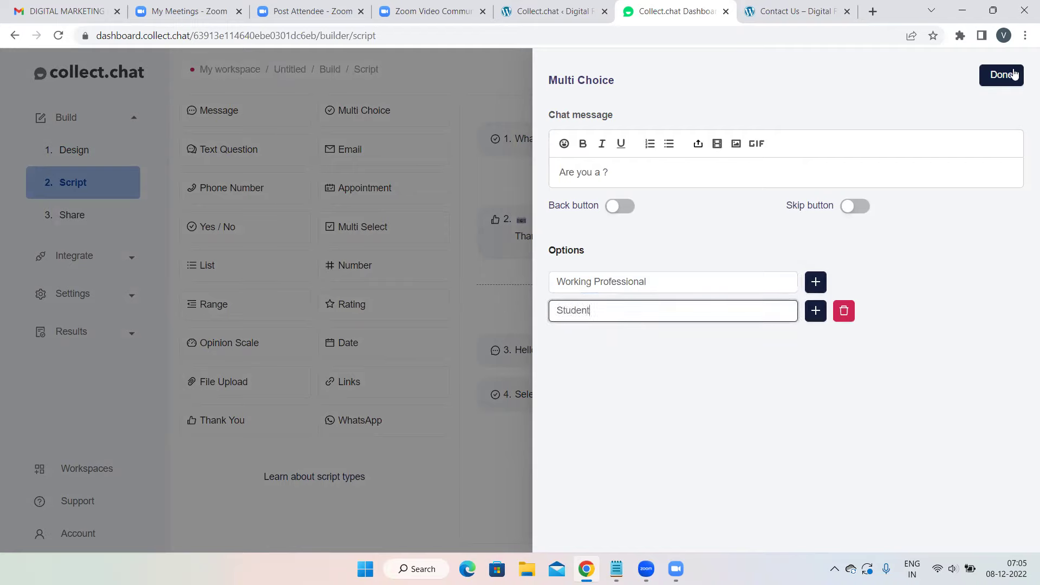
left_click(1013, 74)
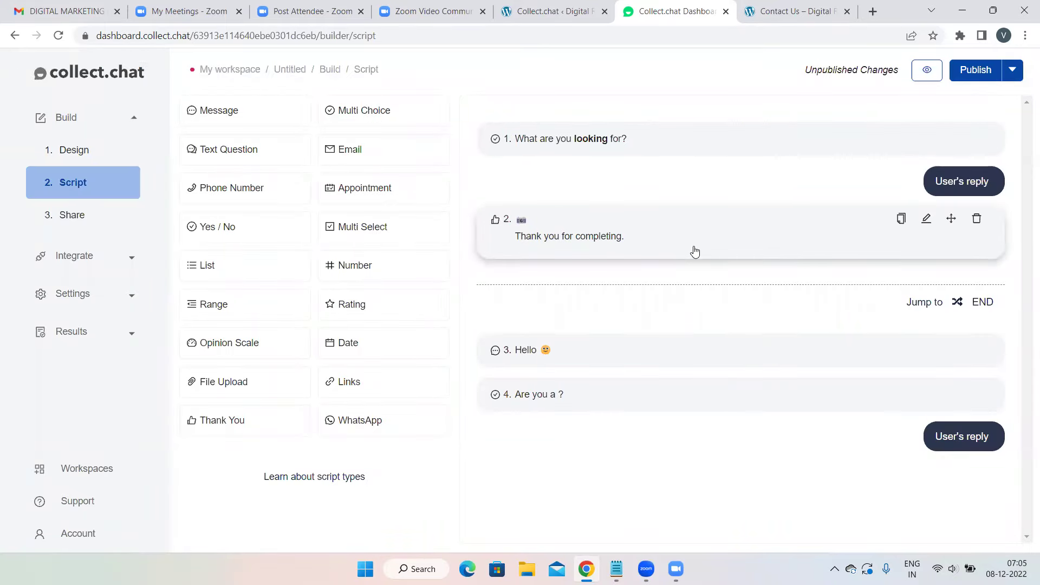
Step: Append an email-address question and a phone-number question to the script as steps 5 and 6
left_click(387, 157)
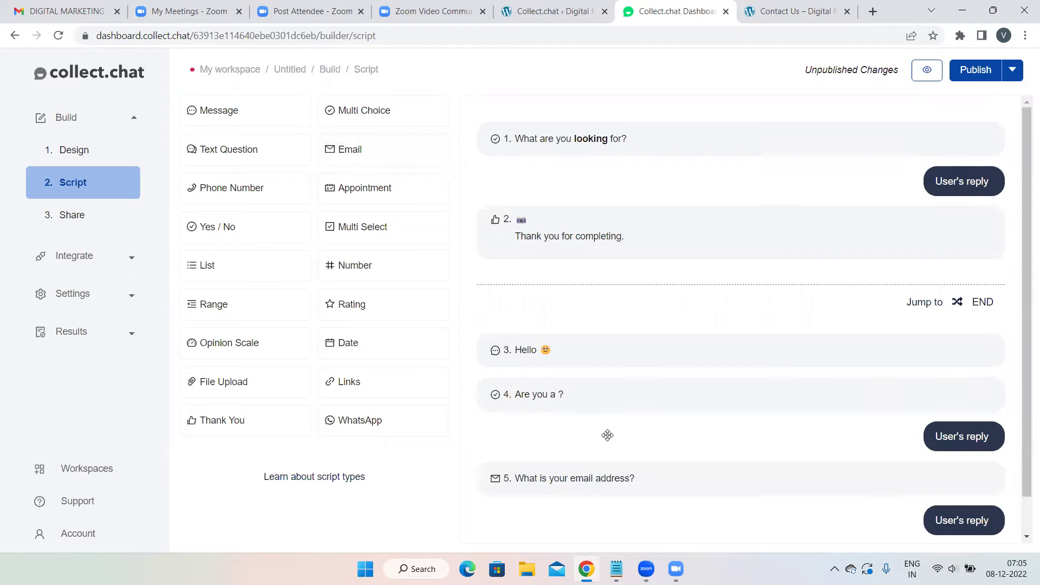
left_click(207, 188)
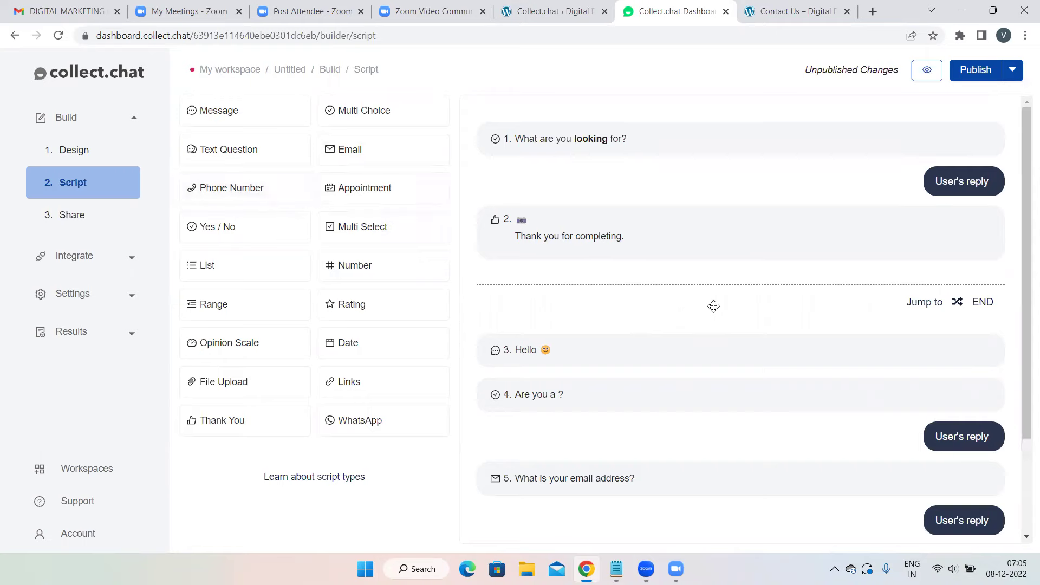
scroll(713, 306, "down", 1)
scroll(714, 306, "up", 2)
scroll(713, 306, "down", 2)
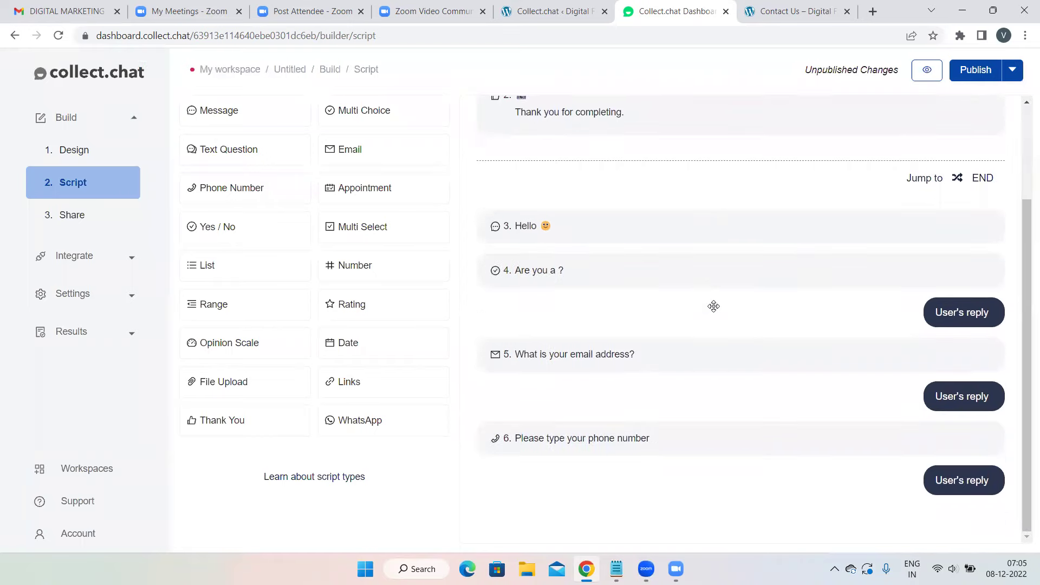
scroll(713, 306, "up", 2)
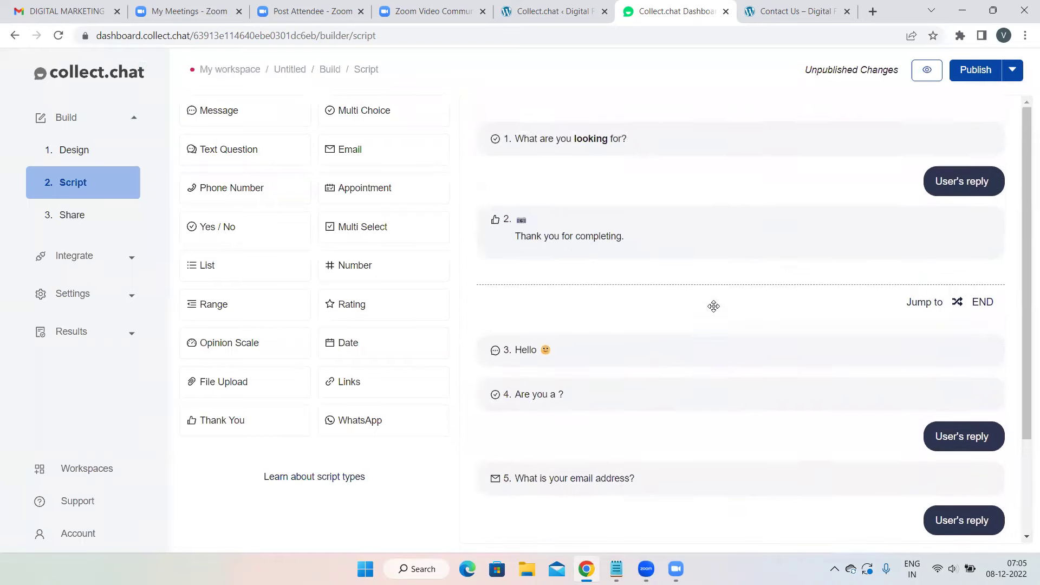
scroll(714, 306, "down", 2)
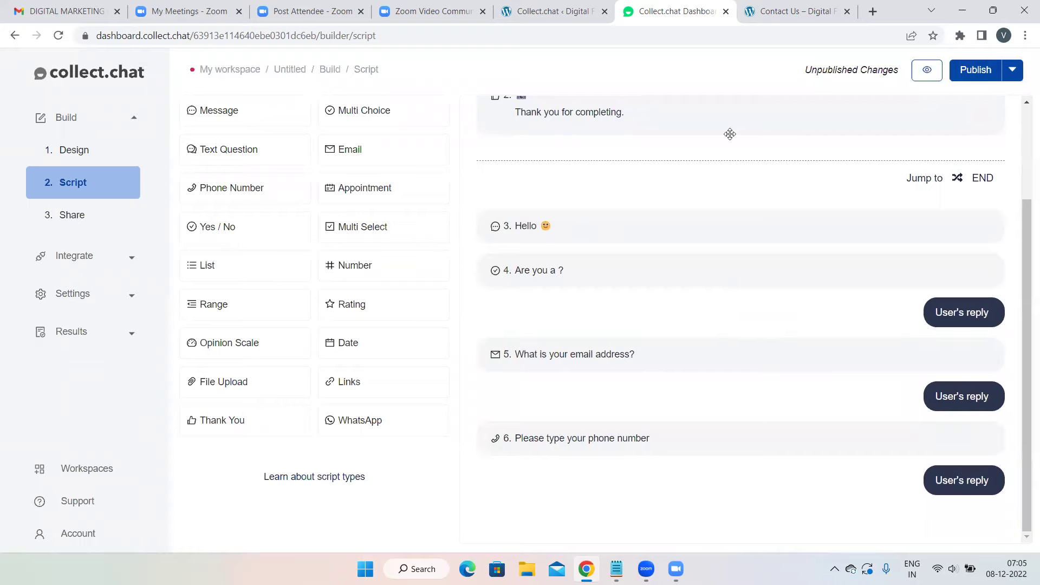
scroll(759, 254, "up", 2)
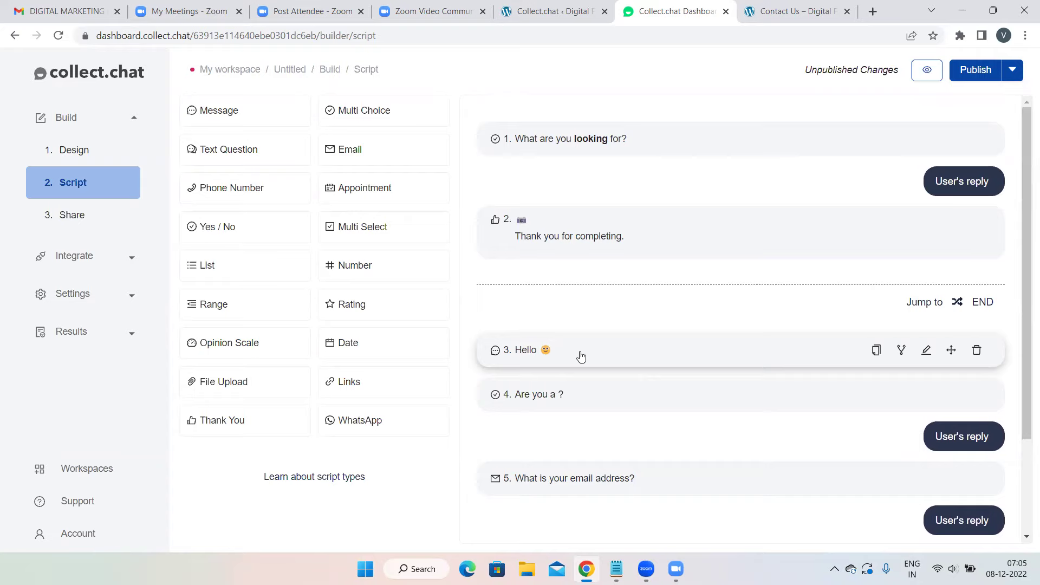
Step: Reorder the script to Hello, 'Are you a ?', 'What are you looking for?', email, phone, then Thank You
left_click_drag(632, 353, 617, 141)
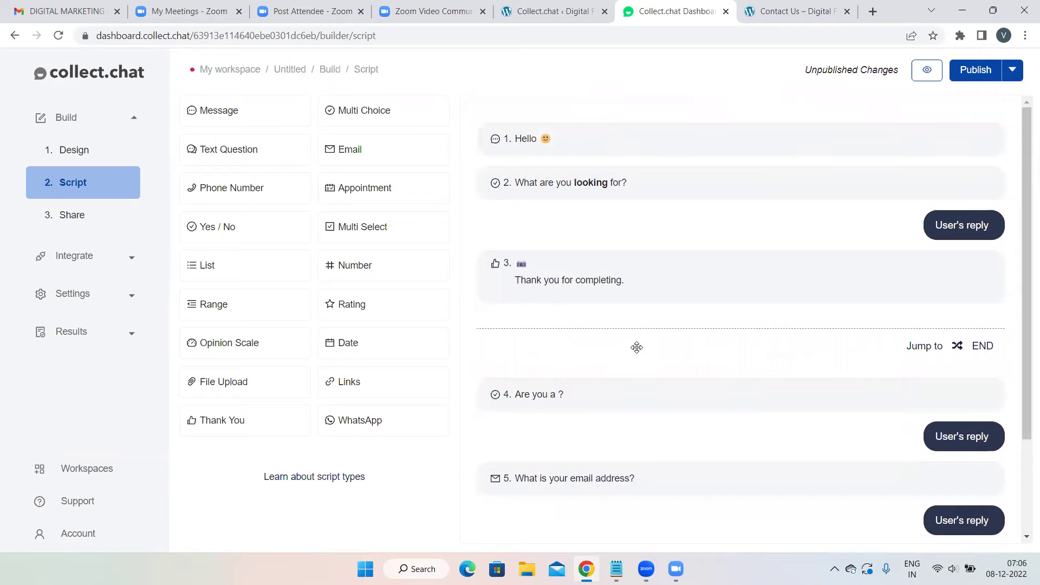
scroll(636, 347, "down", 1)
scroll(637, 347, "down", 1)
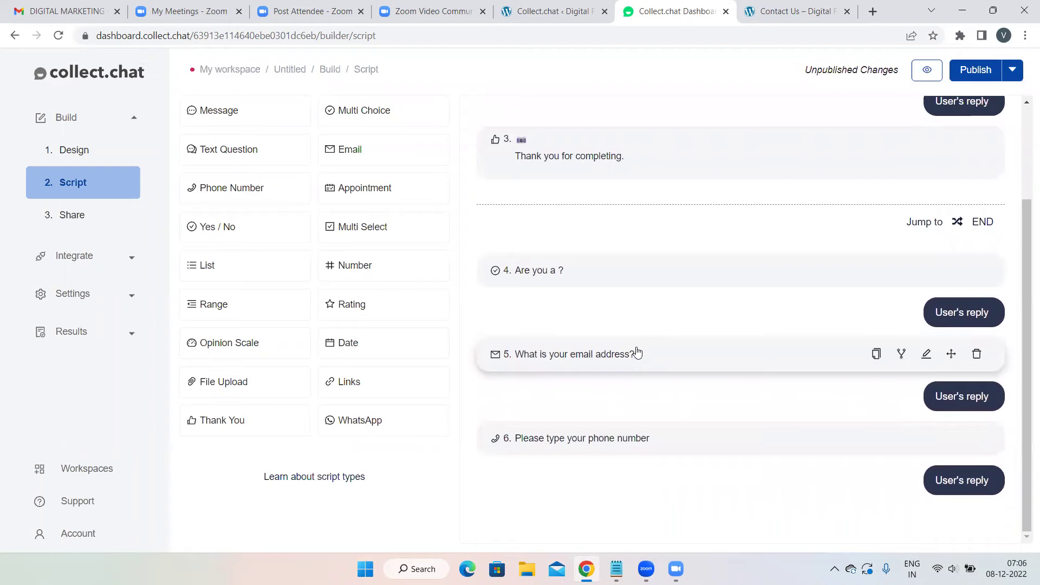
left_click_drag(601, 353, 623, 370)
scroll(620, 367, "up", 2)
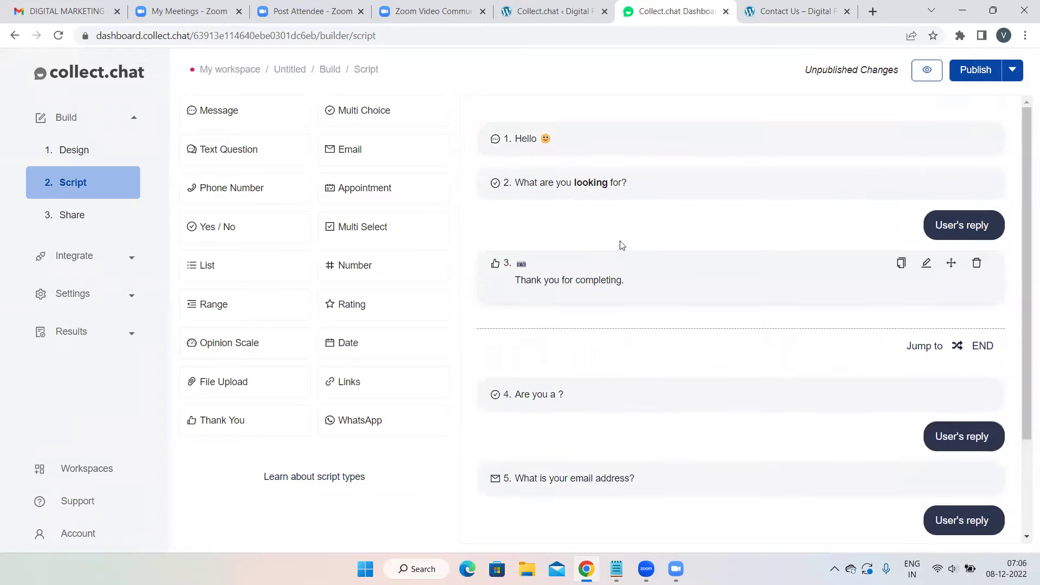
left_click_drag(546, 400, 547, 178)
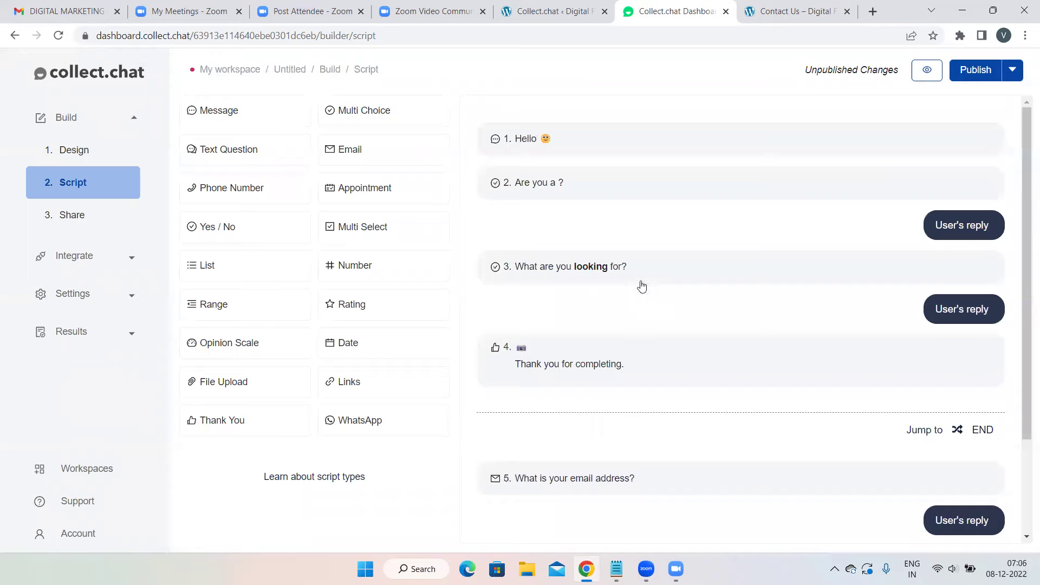
scroll(640, 293, "down", 1)
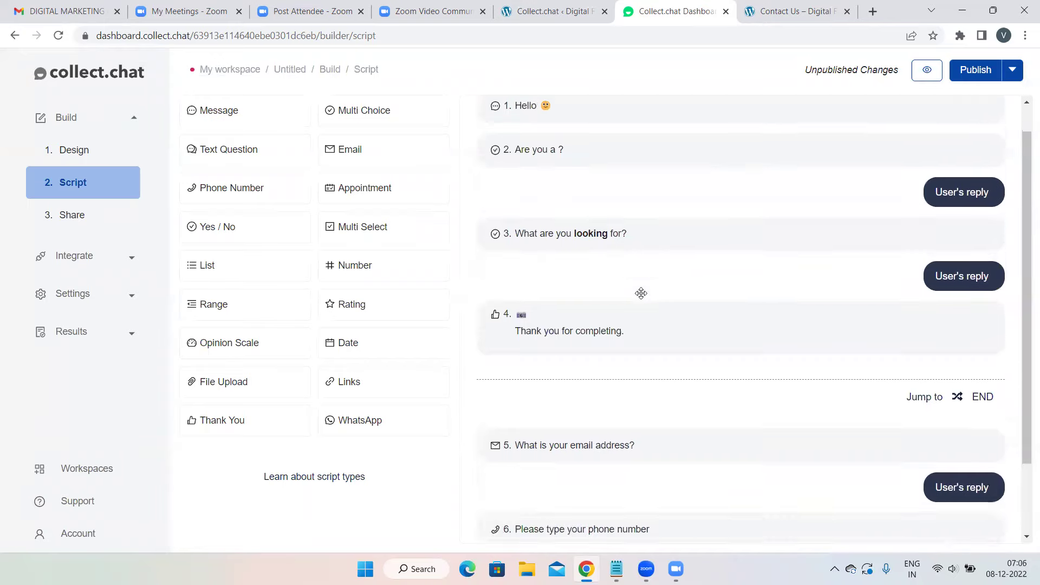
scroll(641, 293, "down", 2)
left_click_drag(585, 360, 630, 142)
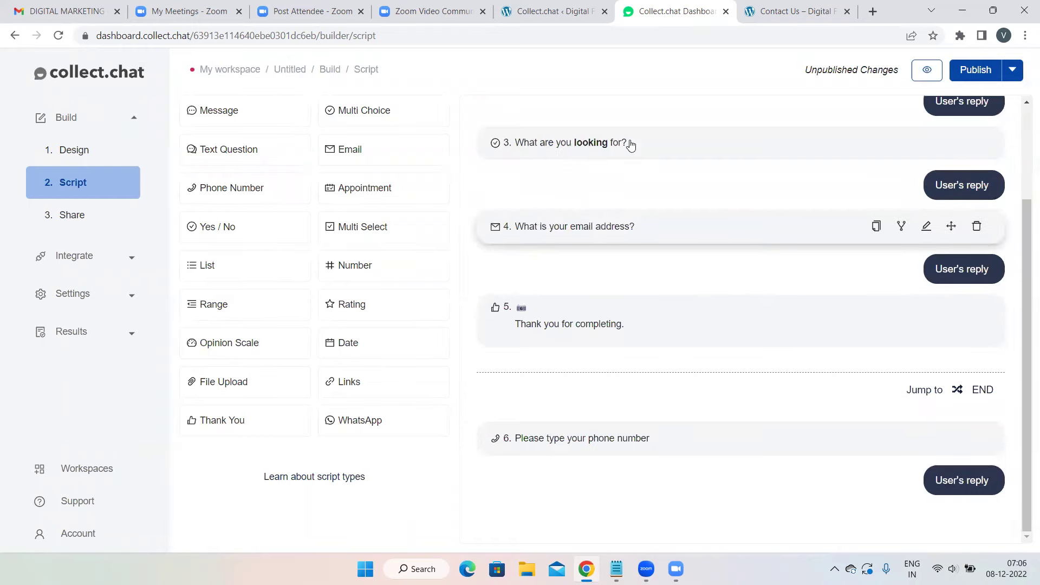
left_click_drag(594, 434, 604, 308)
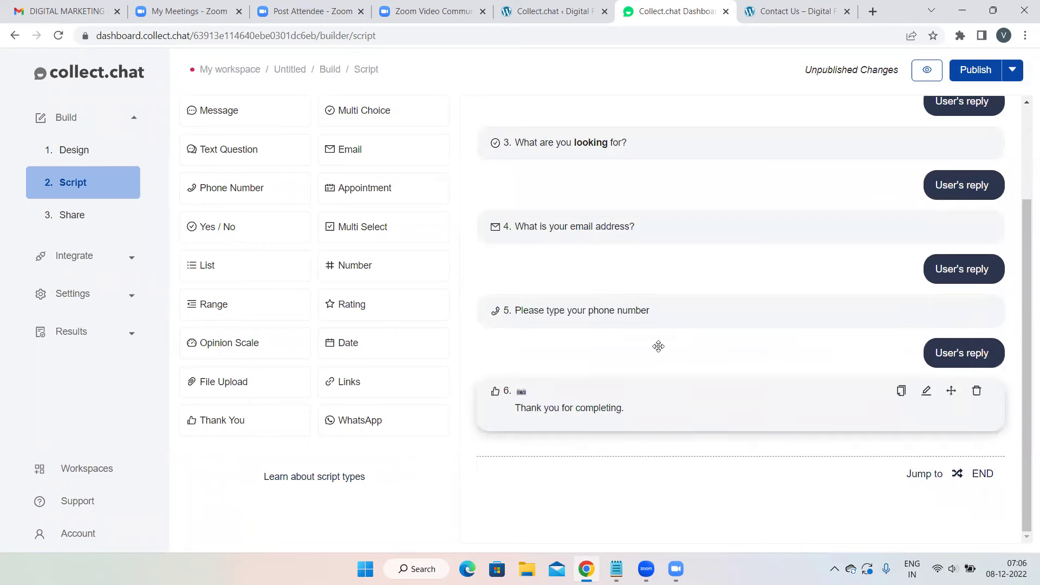
Step: Confirm the Thank You message and publish the bot until 'Your changes are live!' appears
left_click(923, 393)
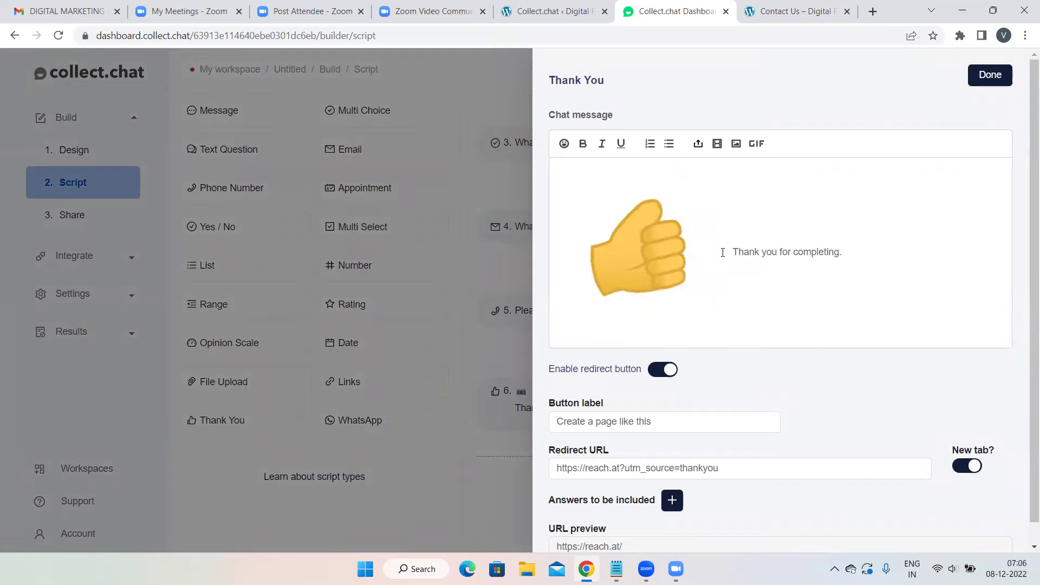
left_click(989, 75)
scroll(780, 171, "up", 2)
scroll(780, 171, "down", 2)
scroll(781, 173, "up", 2)
scroll(782, 174, "up", 1)
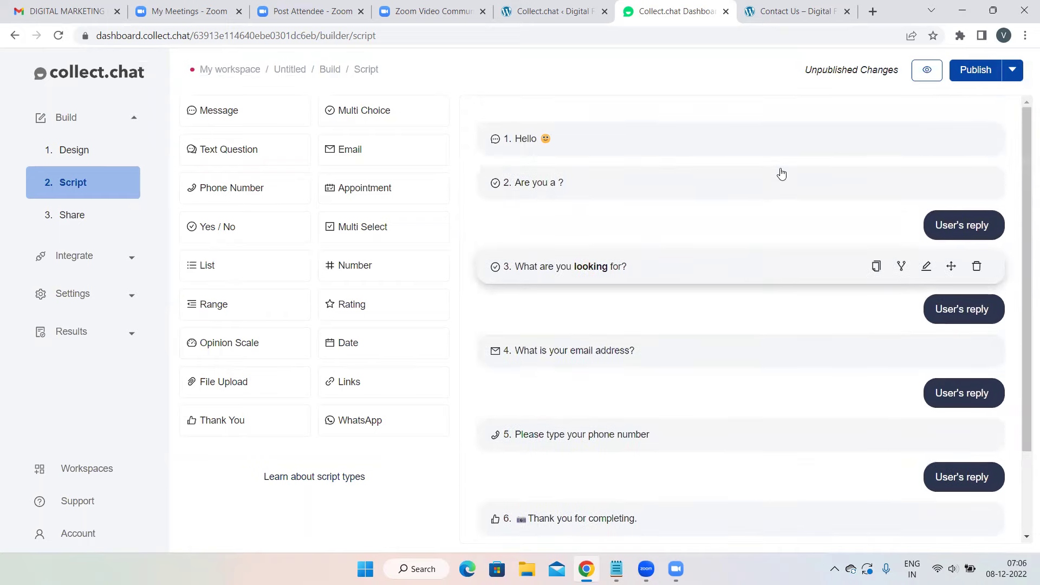
scroll(781, 173, "down", 2)
scroll(781, 172, "up", 2)
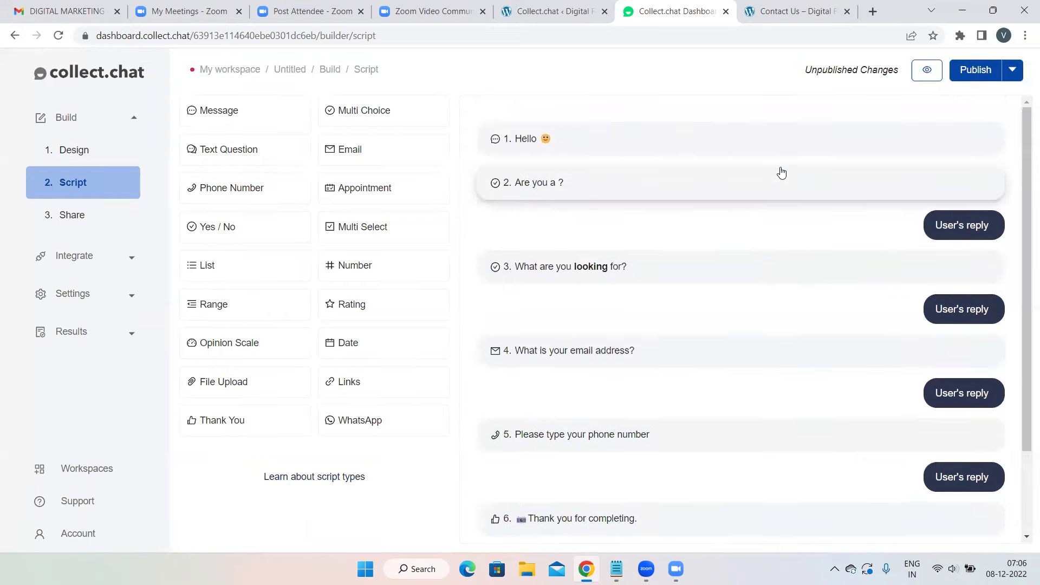
left_click(974, 69)
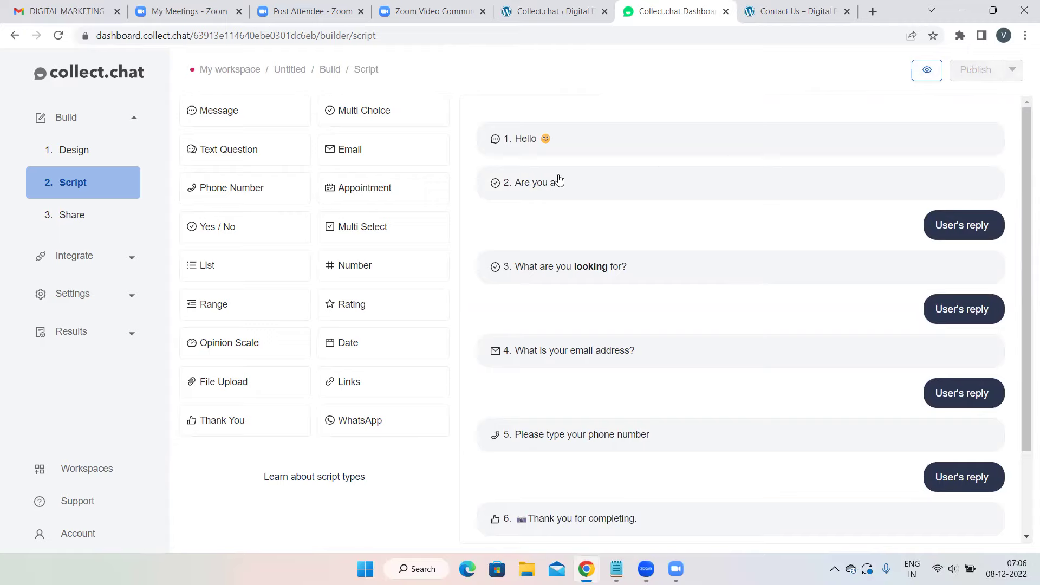
mouse_move(746, 184)
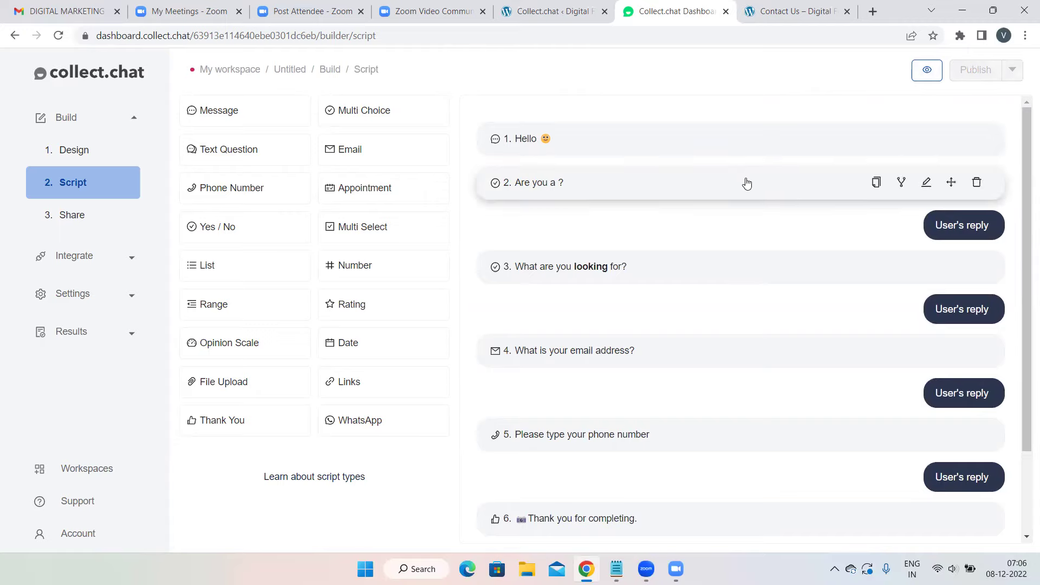
left_click(791, 5)
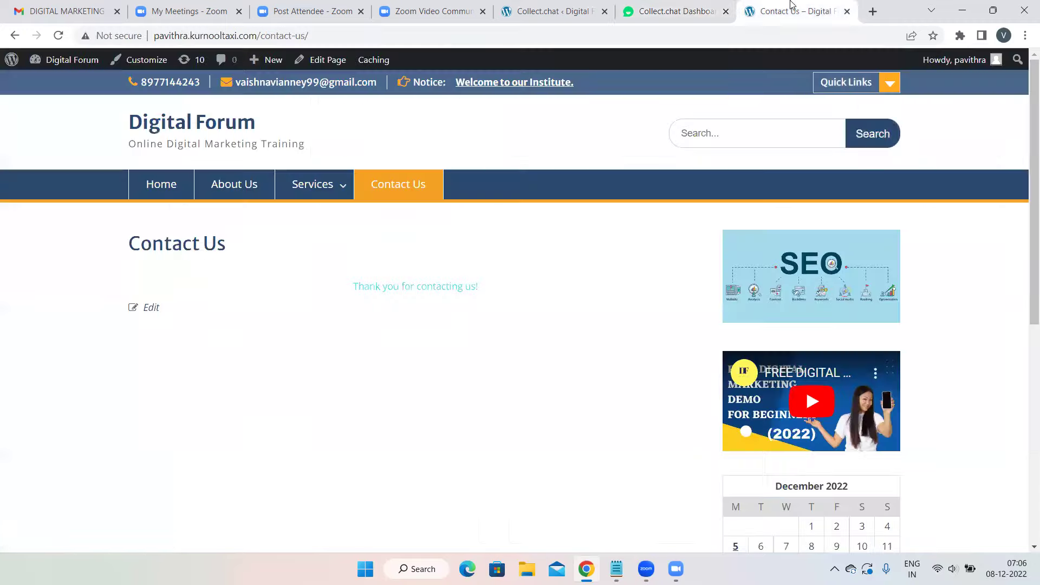
left_click(59, 34)
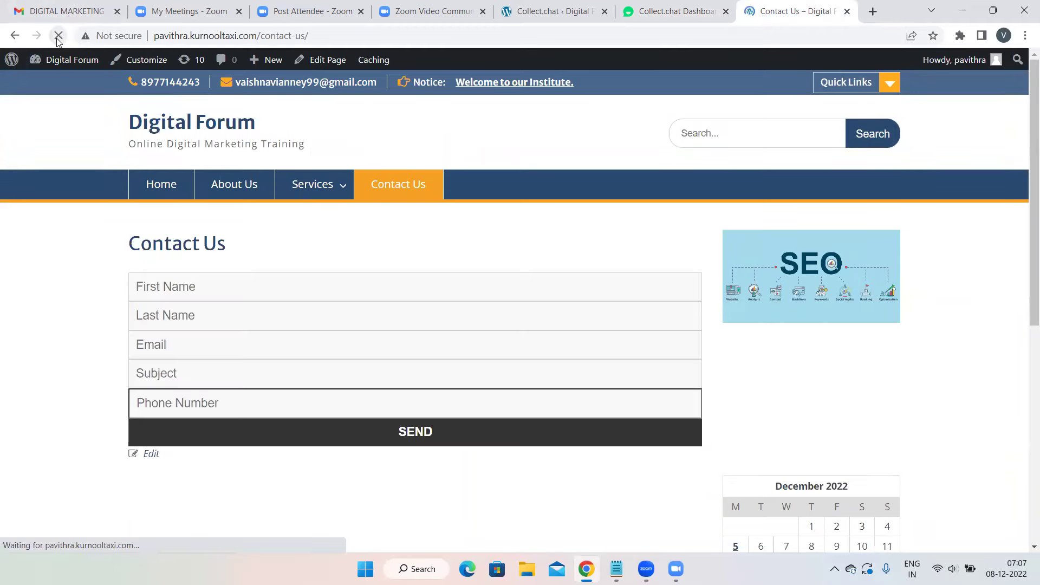
left_click(698, 6)
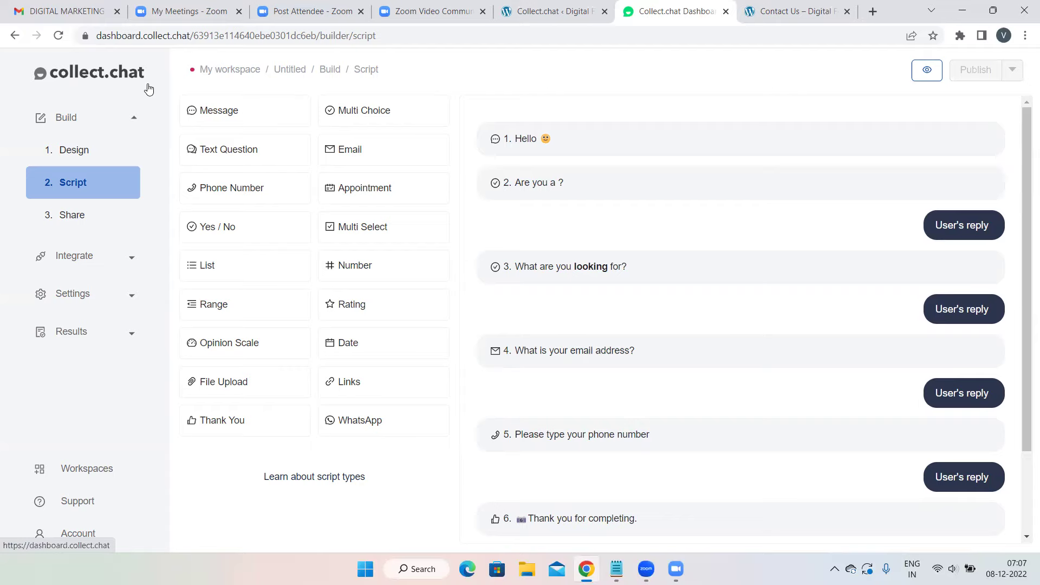
Step: Copy the bot's website embed code from the Share page and bring up WordPress's Collect.chat settings
left_click(87, 219)
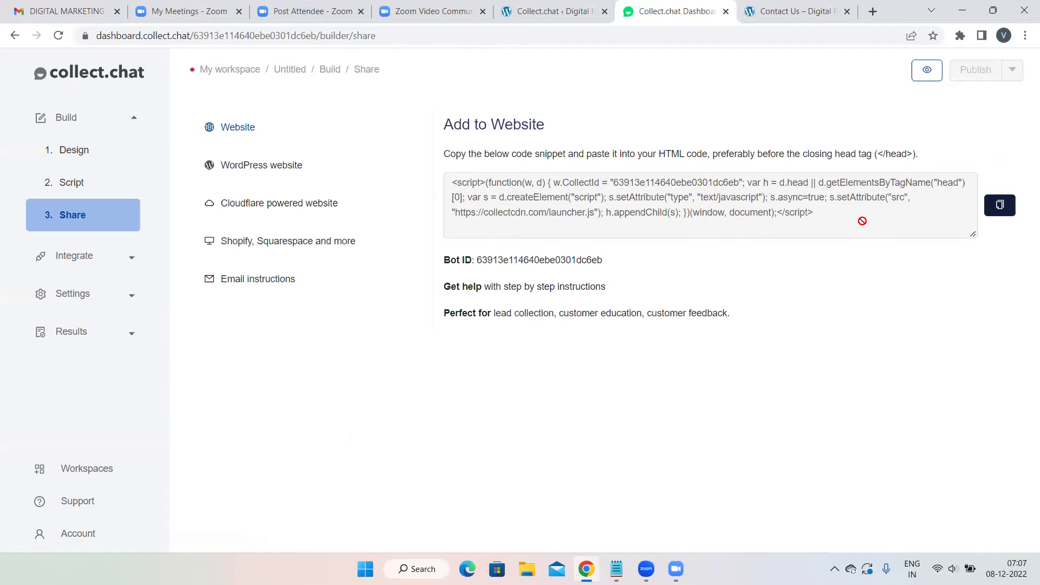
left_click(1004, 207)
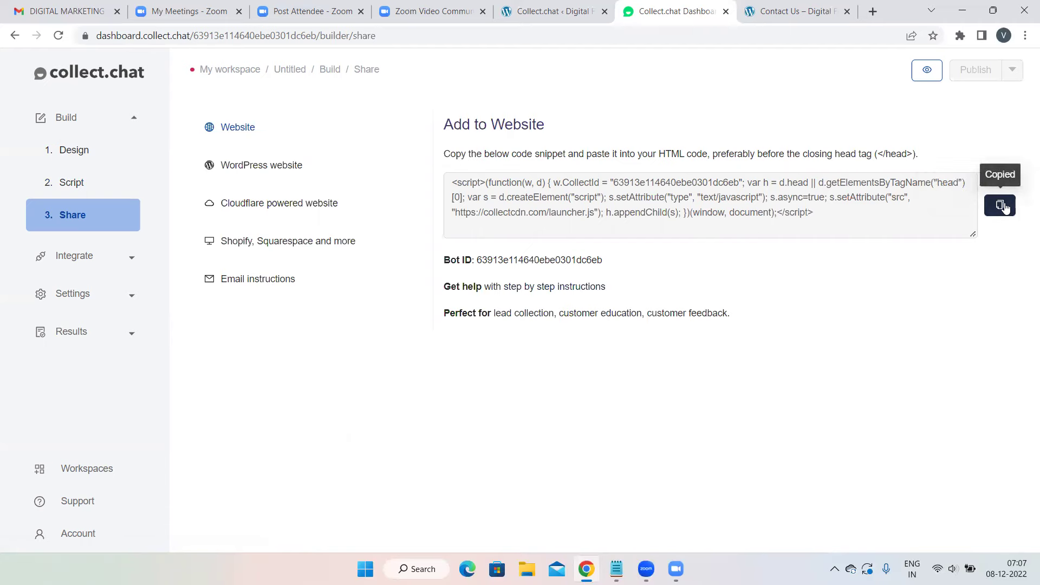
left_click(569, 4)
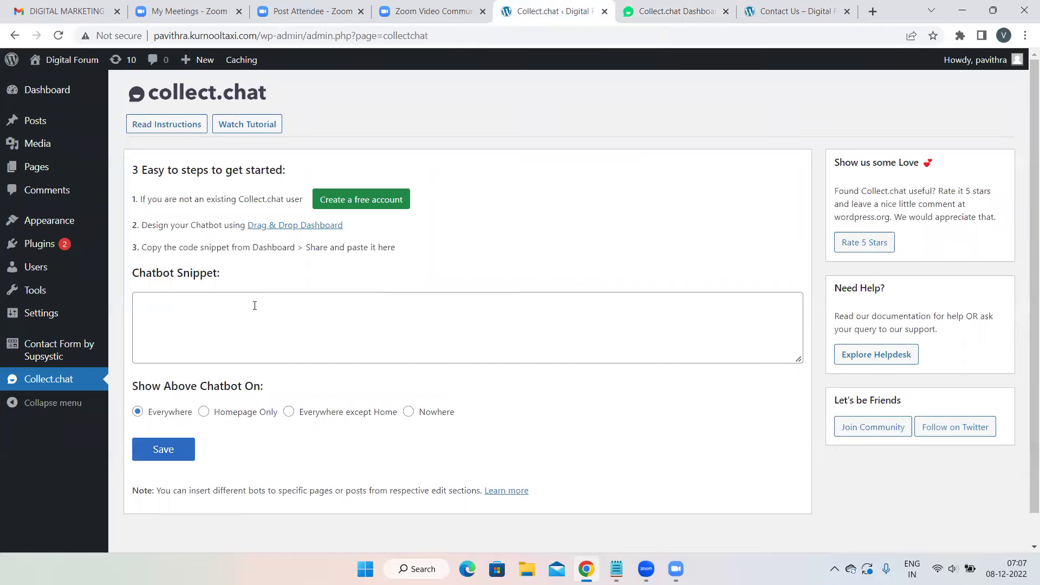
Step: Paste the copied code into the Chatbot Snippet field, keep Everywhere, and save the settings
left_click(674, 11)
left_click(571, 5)
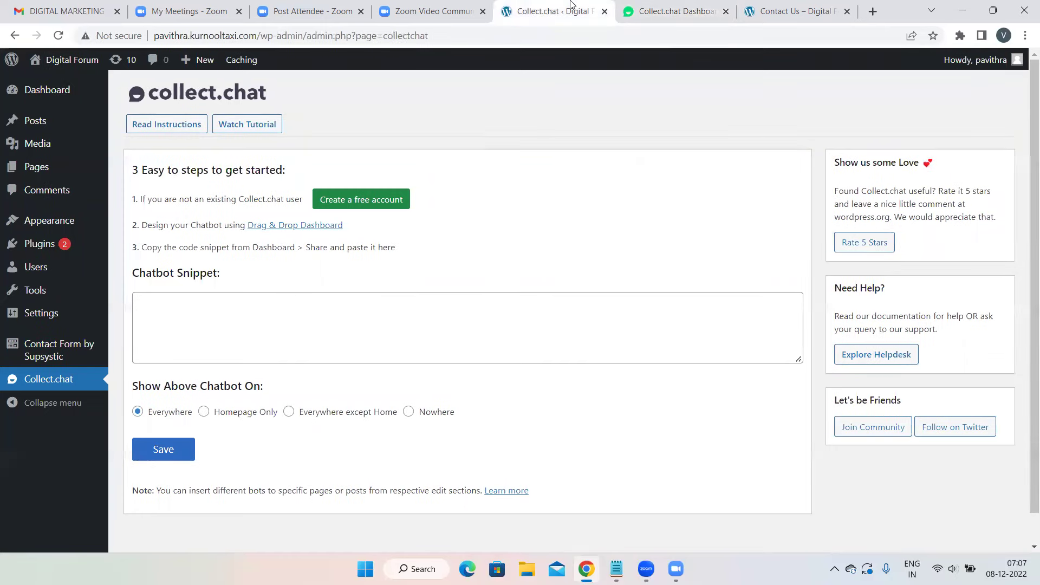
left_click(212, 310)
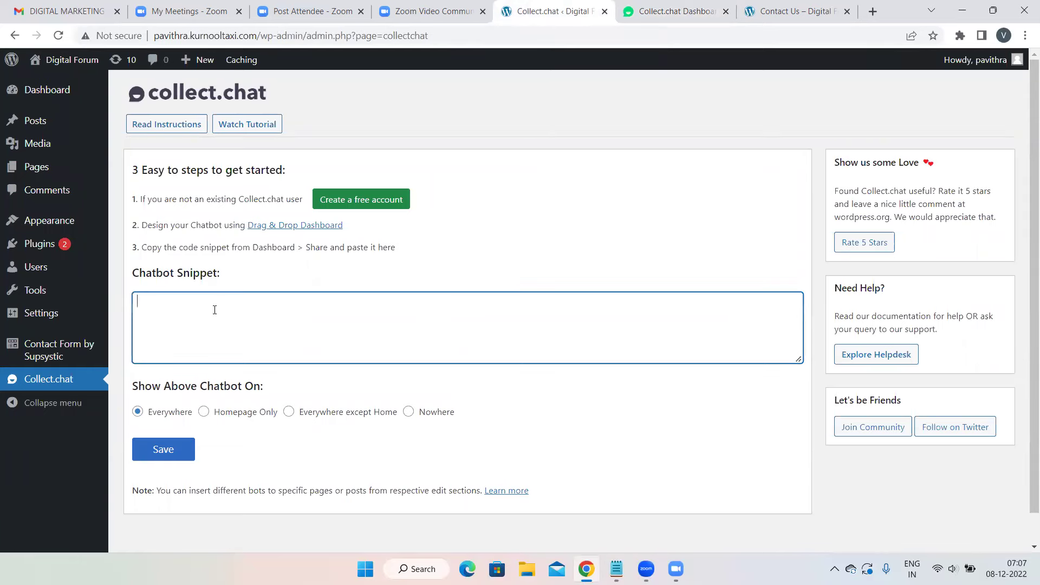
key("ctrl+v")
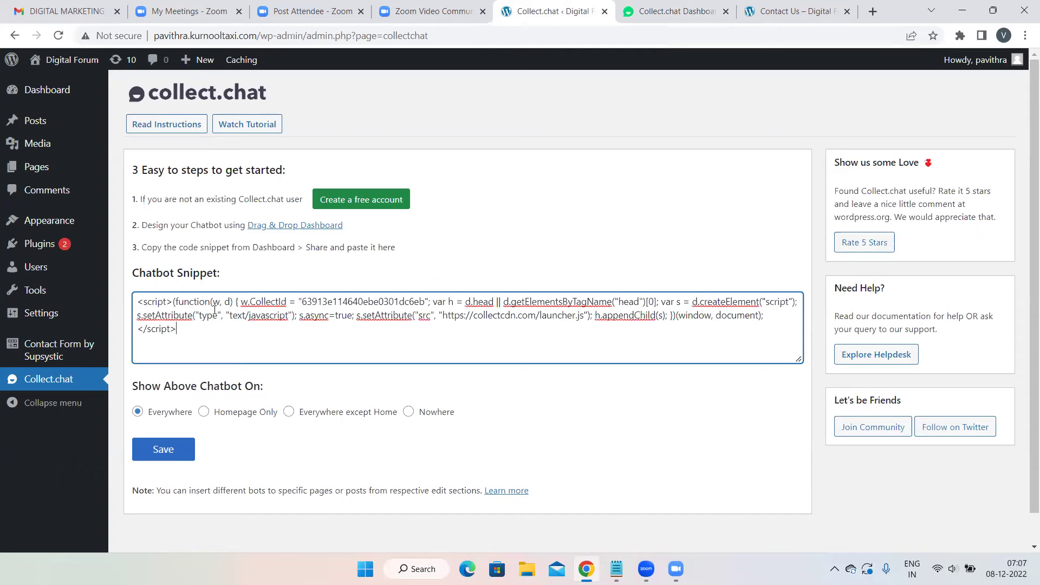
scroll(215, 310, "down", 1)
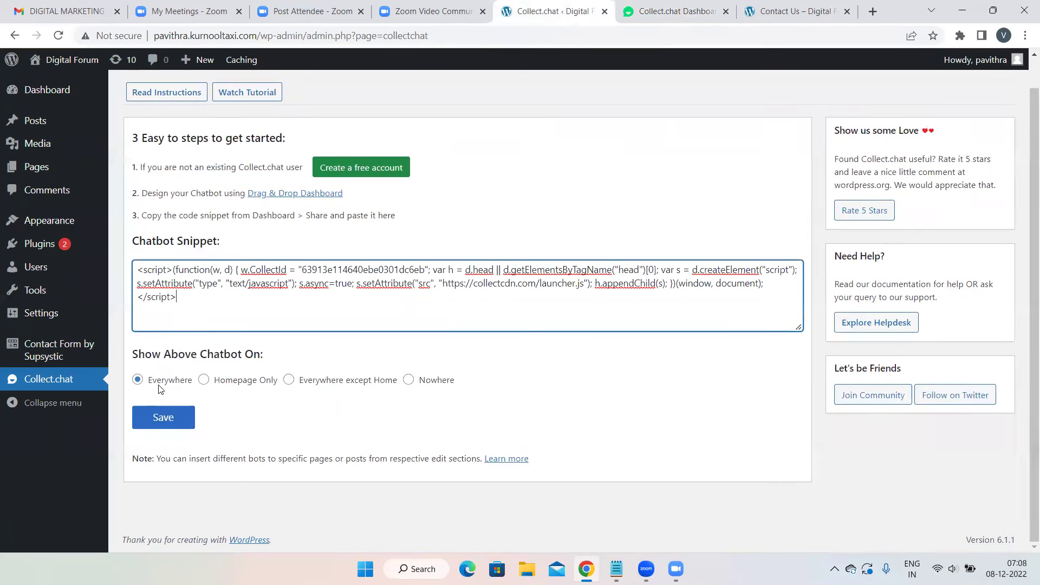
left_click(157, 424)
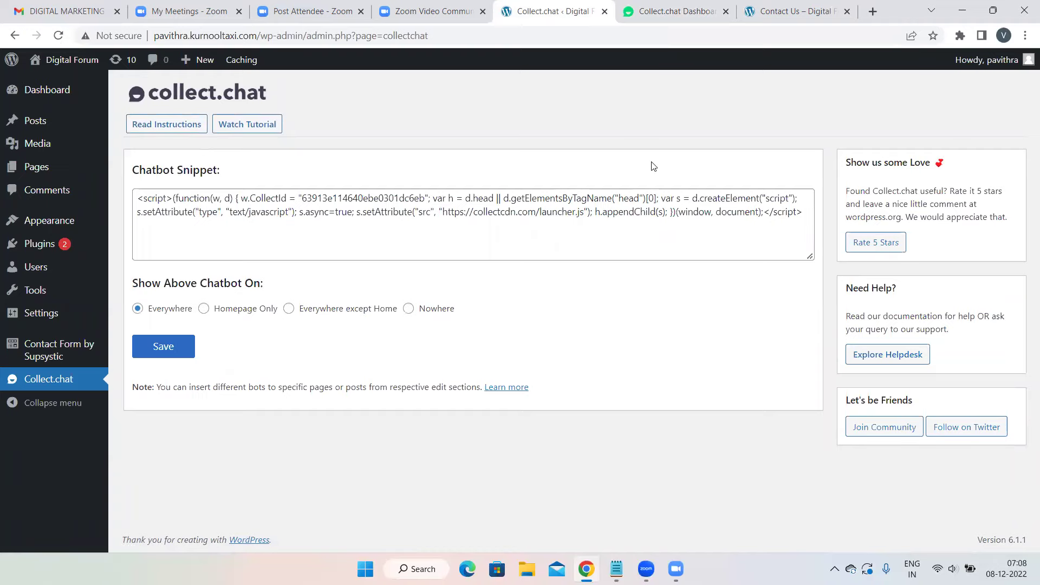
left_click(678, 9)
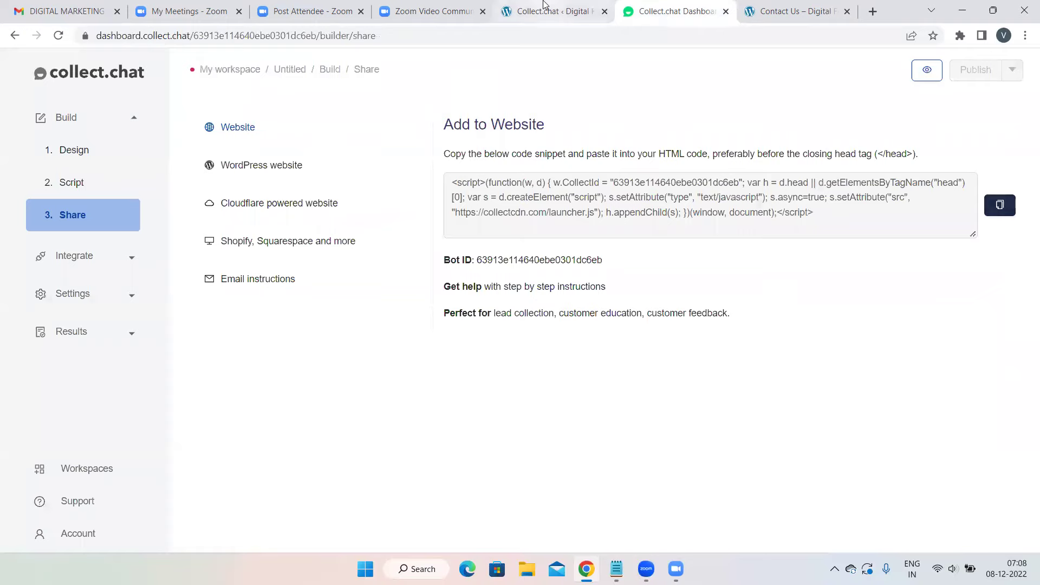
Step: Look through the bot's Design, Script and Share pages, then bring up the site's Contact Us page
left_click(545, 7)
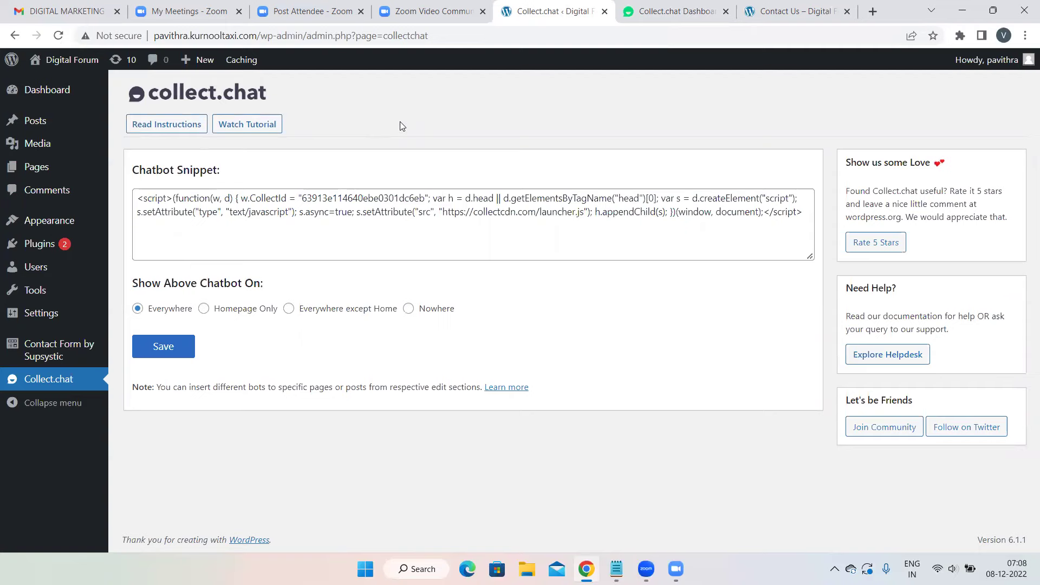
left_click(680, 5)
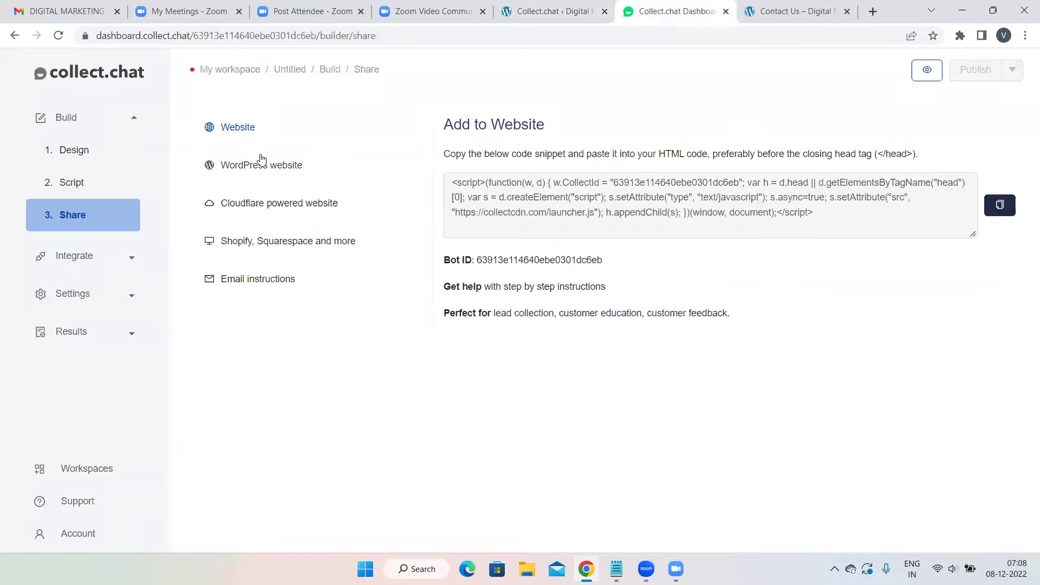
left_click(73, 151)
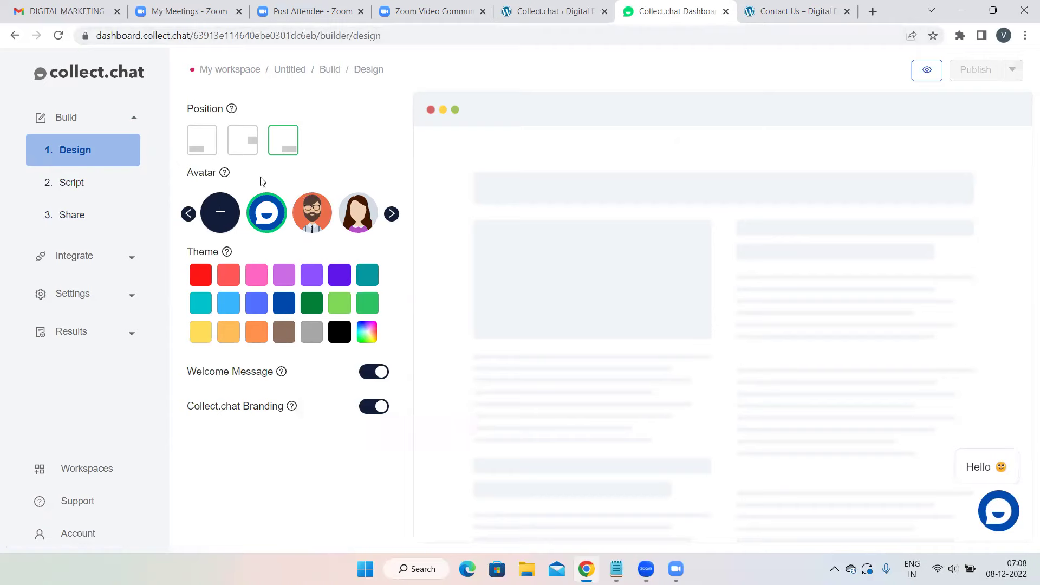
left_click(87, 184)
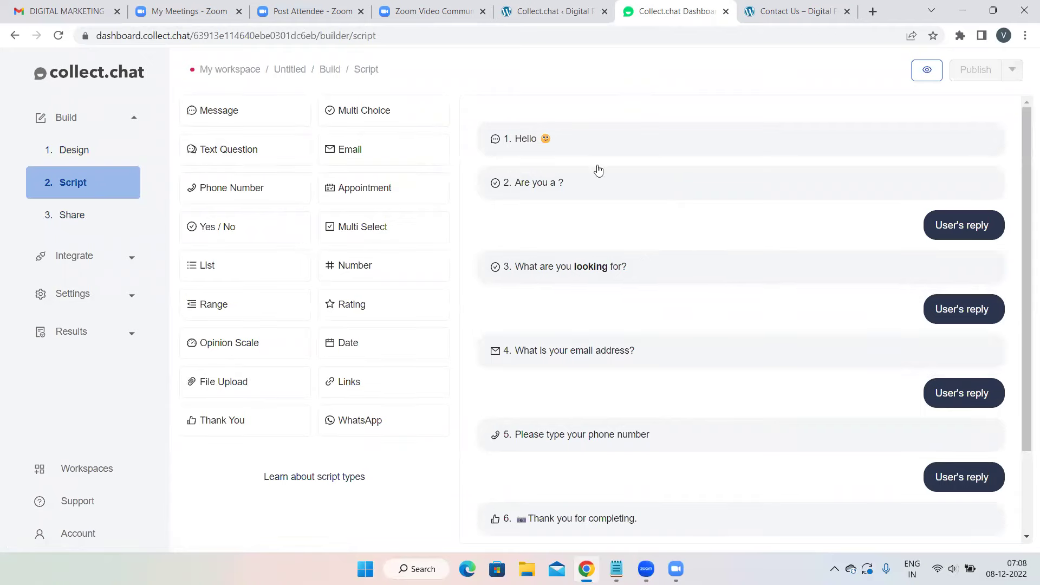
left_click(88, 215)
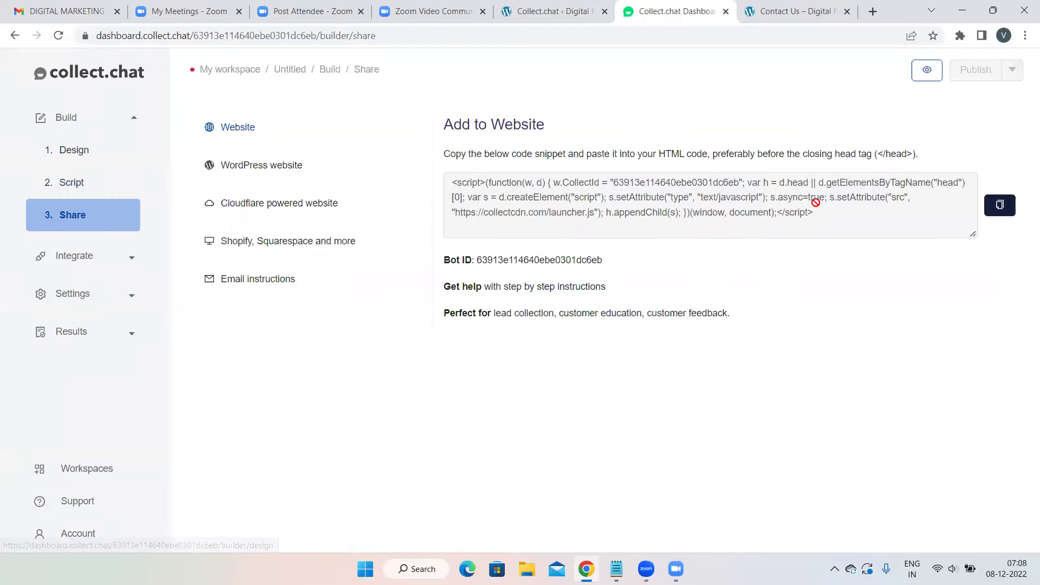
left_click(549, 6)
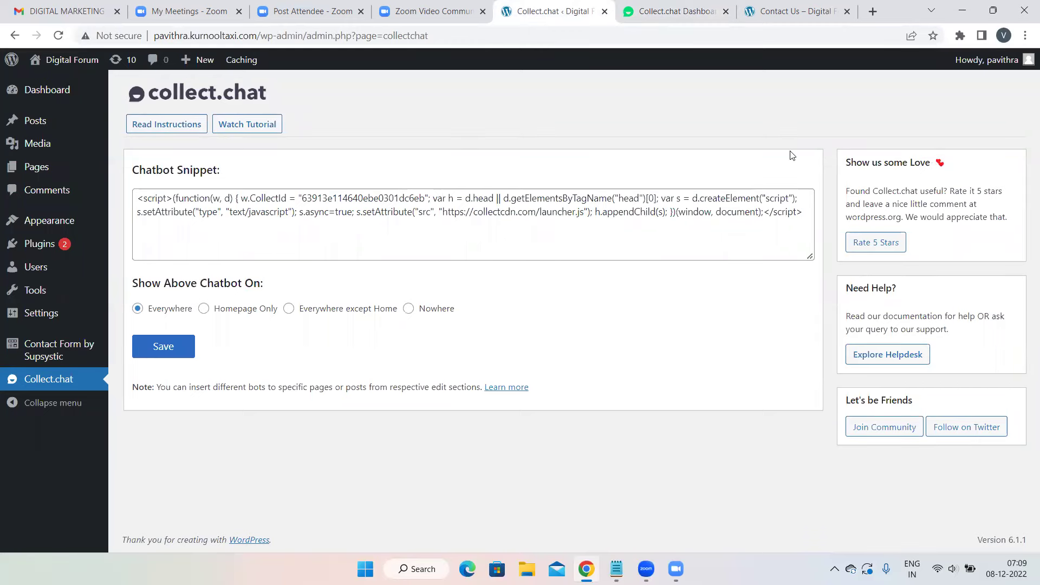
left_click(828, 6)
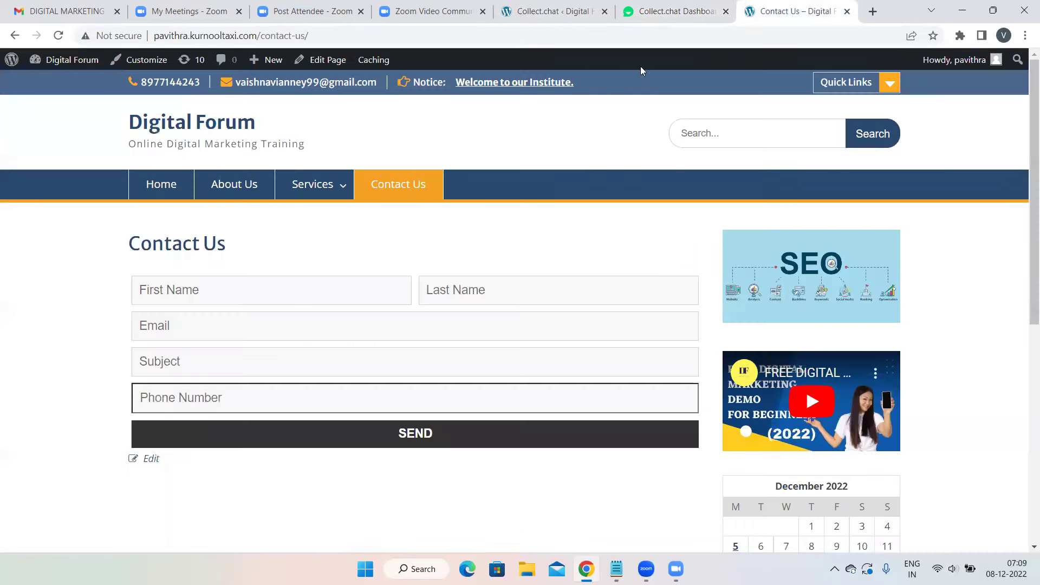
Step: Reload Contact Us, open the chatbot, and answer Working Professional and Job
left_click(59, 36)
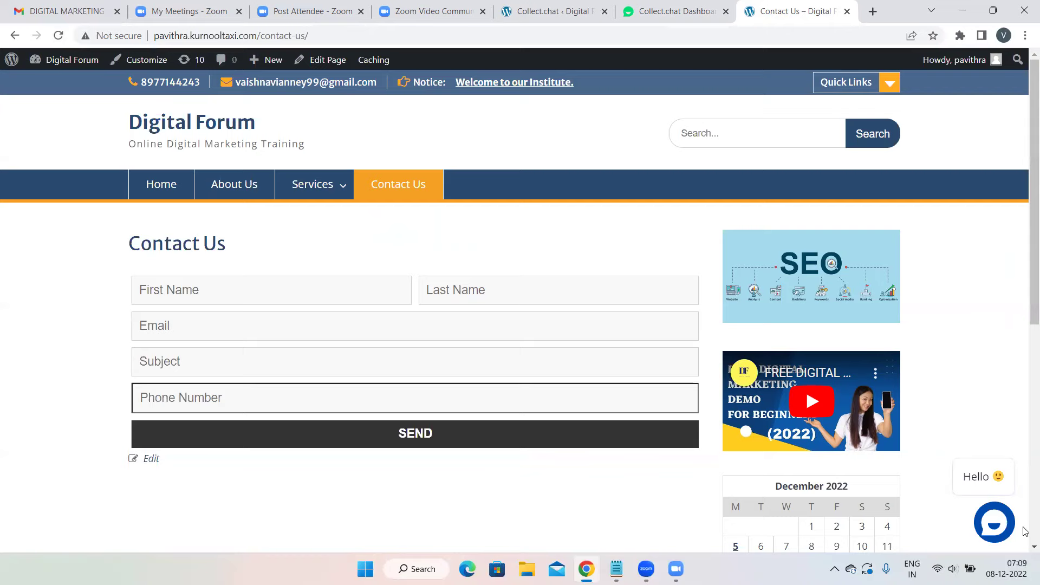
left_click(997, 525)
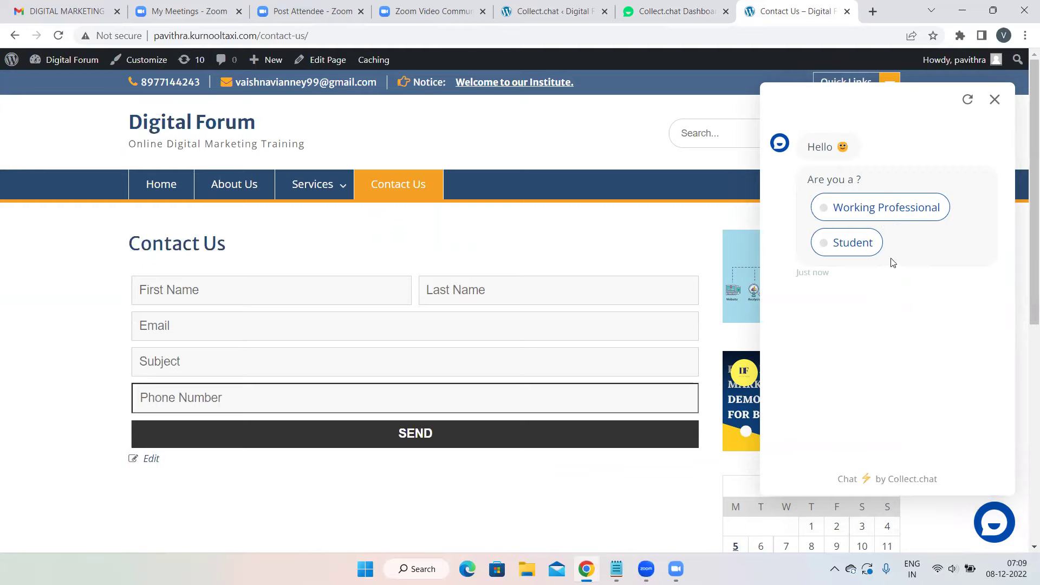
left_click(872, 214)
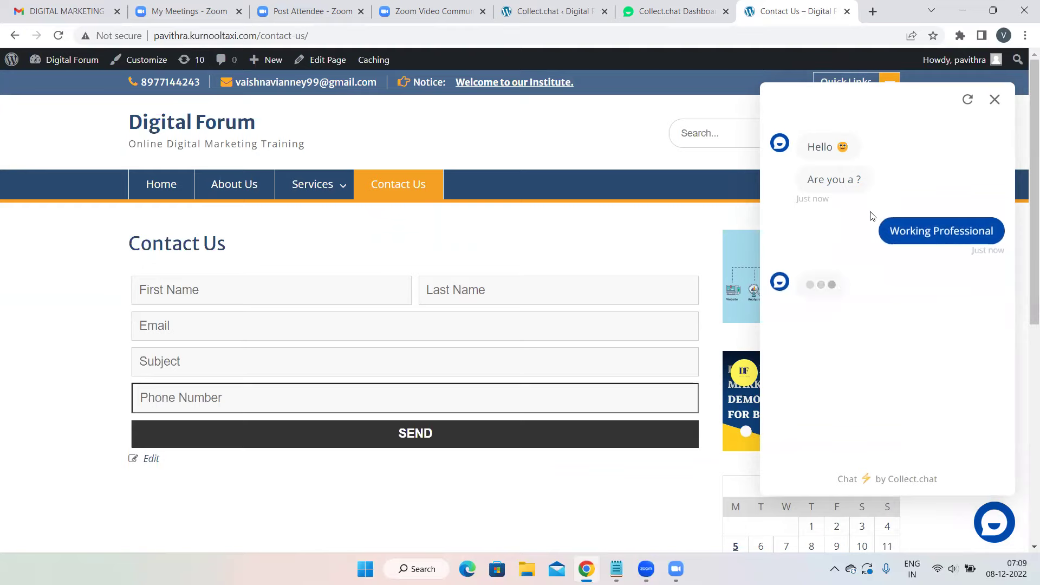
left_click(838, 327)
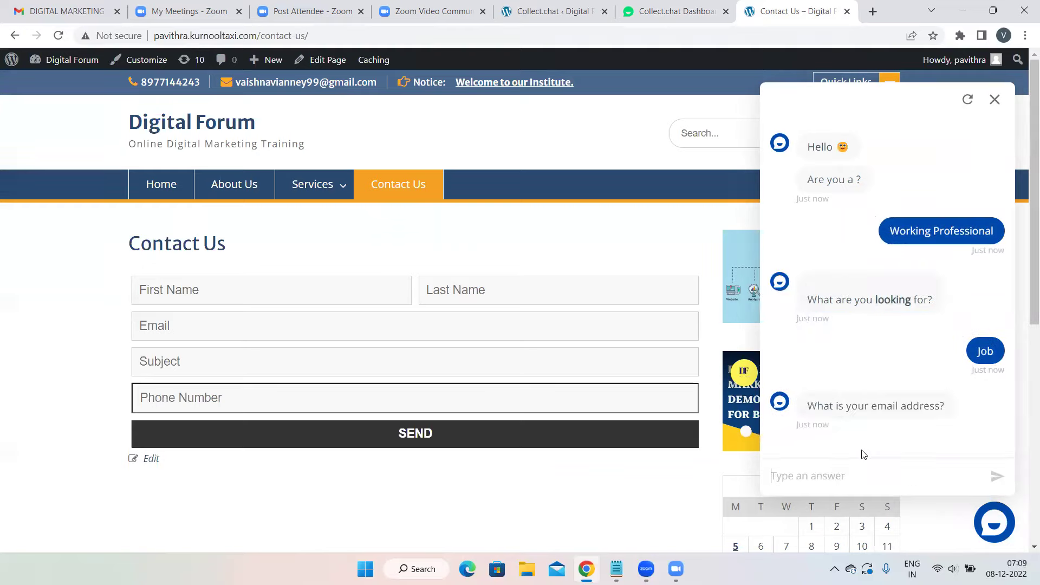
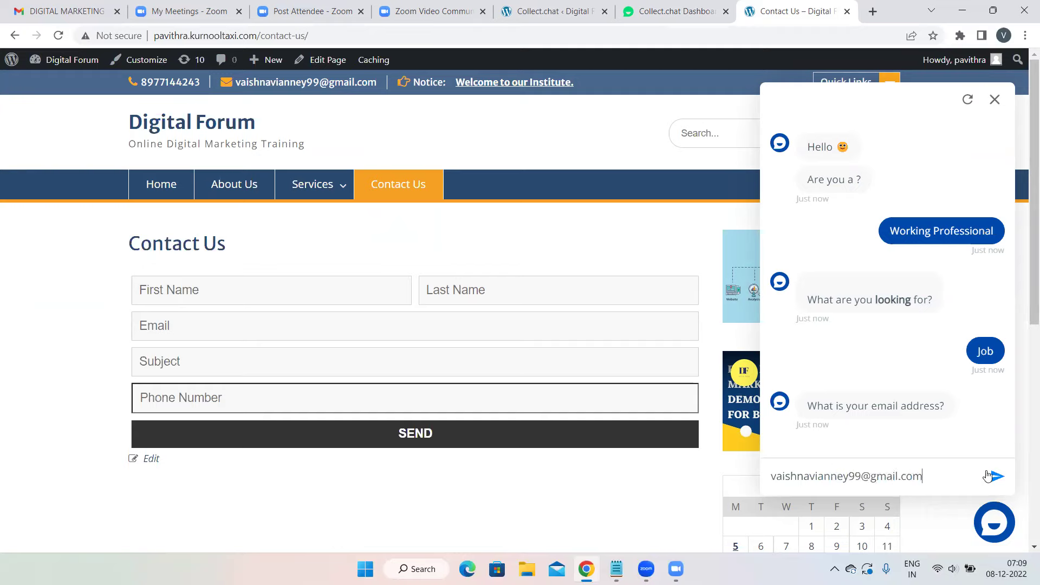
Step: Enter a test email address and phone number to reach 'Thank you for completing.'
key("Return")
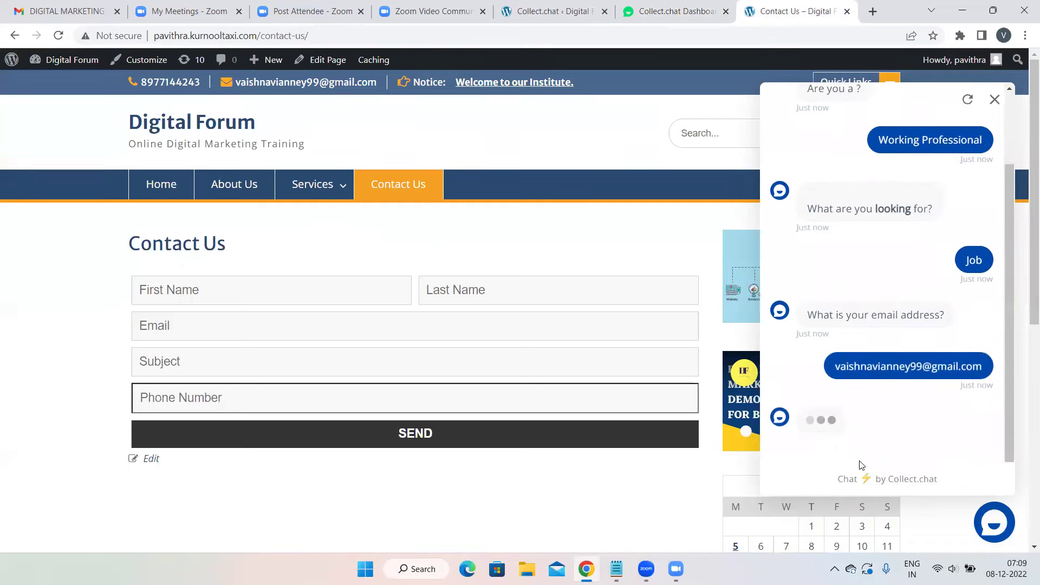
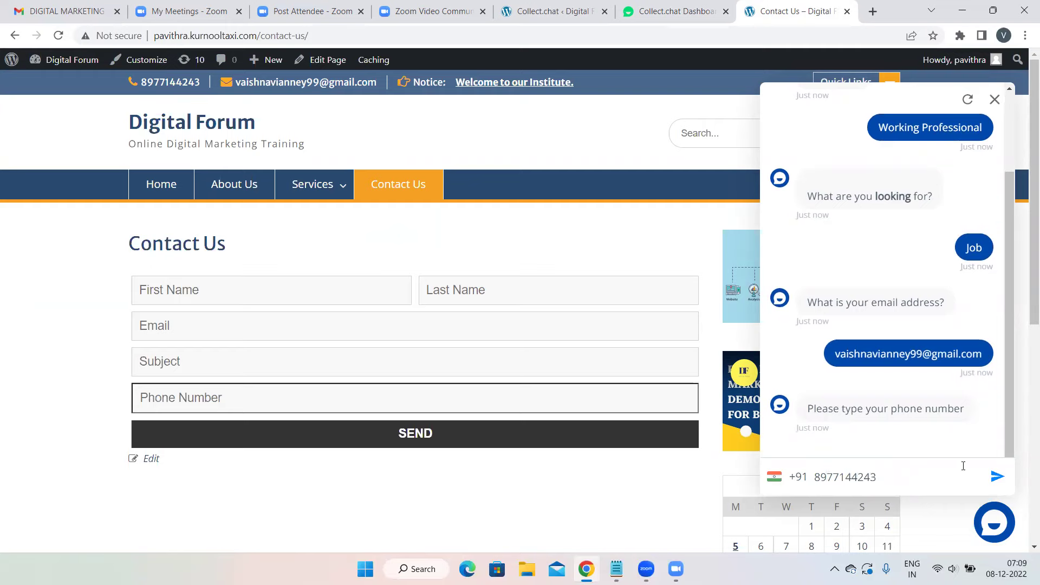
left_click(997, 476)
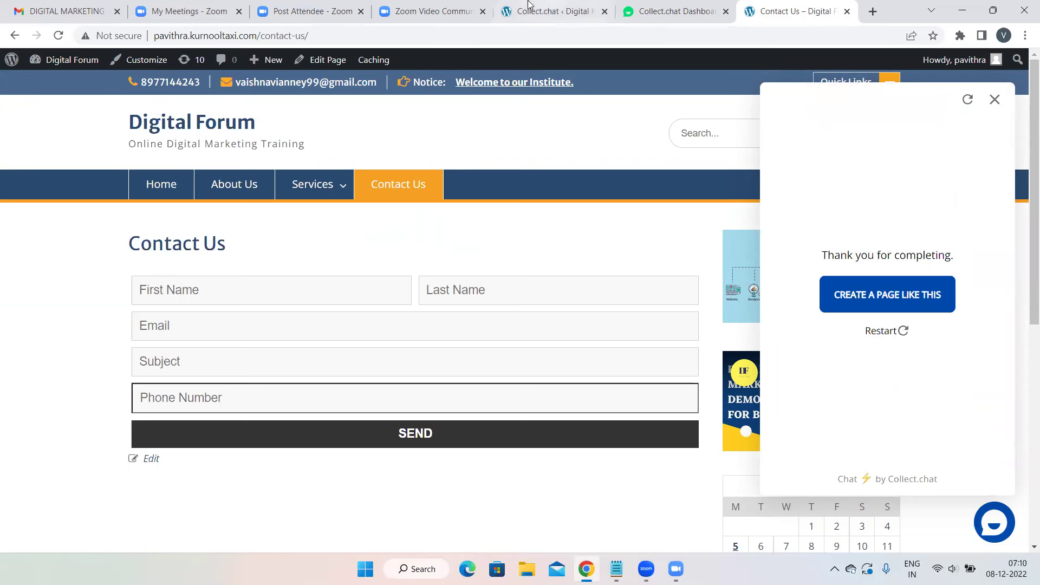
Step: Glance at the Zoom pricing-page chatbot, then close the finished chat on Contact Us
left_click(433, 11)
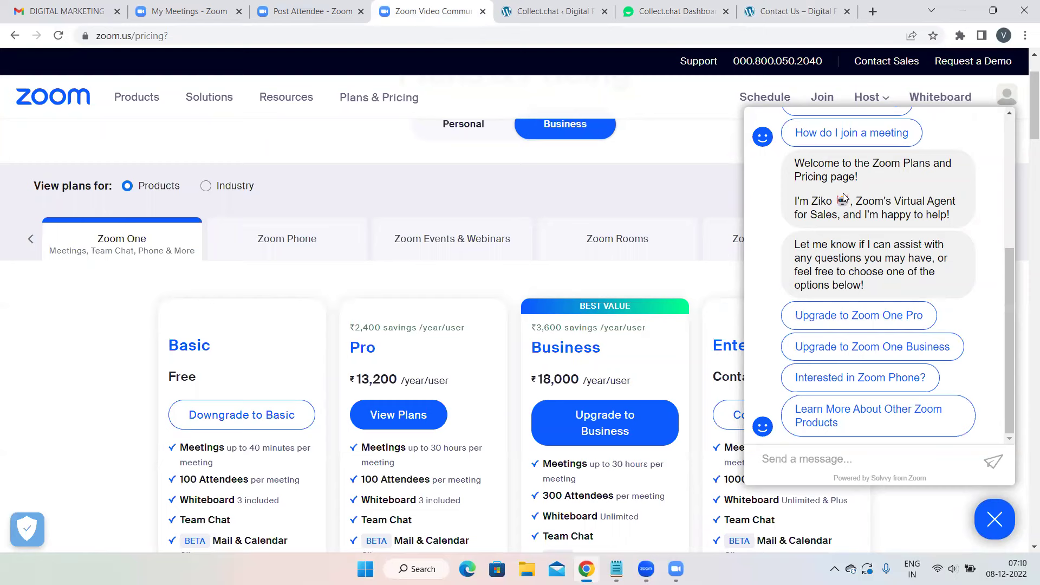
left_click(783, 11)
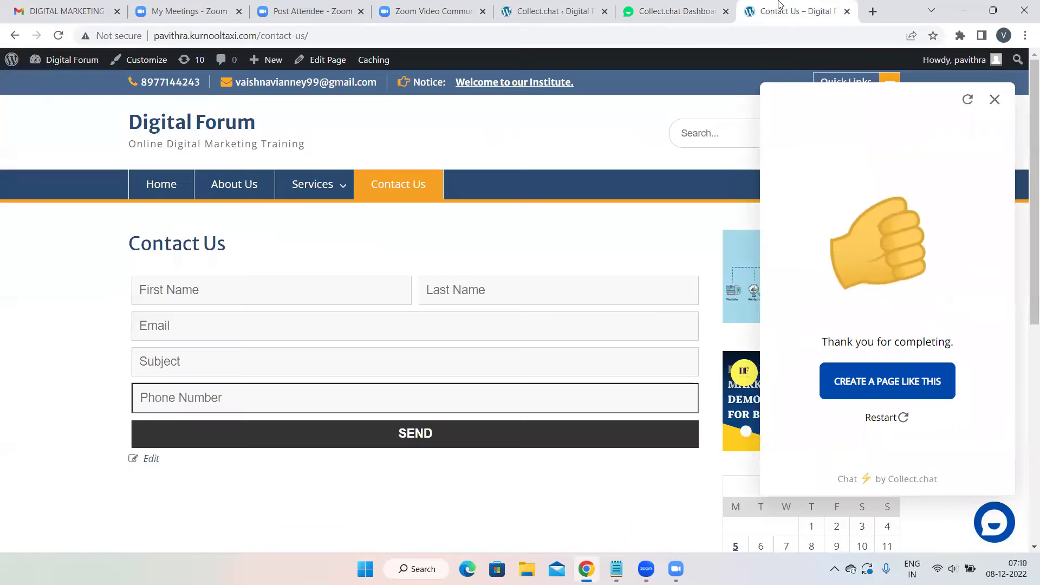
left_click(996, 99)
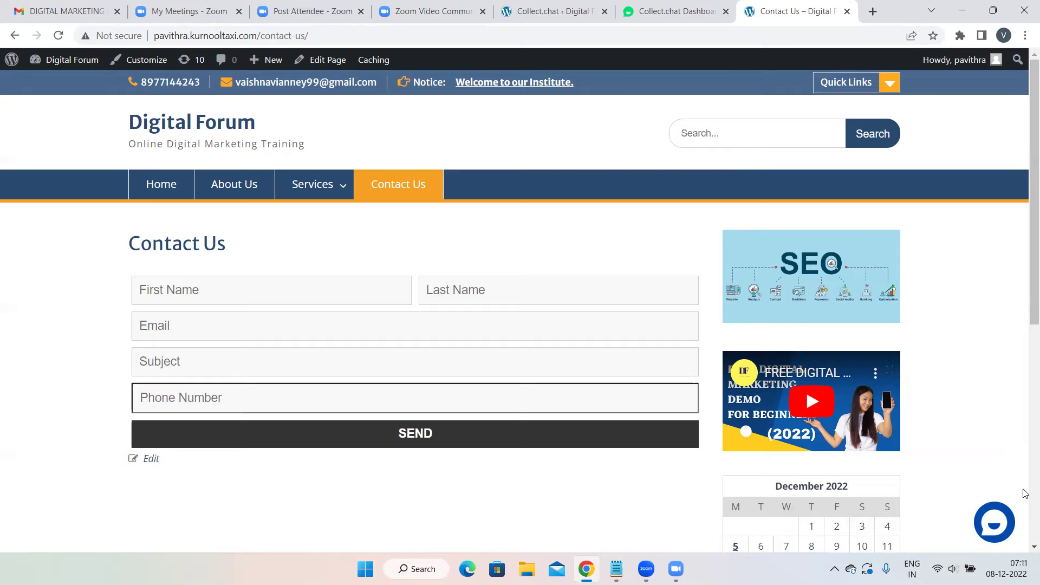
Step: Open Results > Responses and scroll the table to view the Working Professional, Job, email and phone entry
left_click(684, 4)
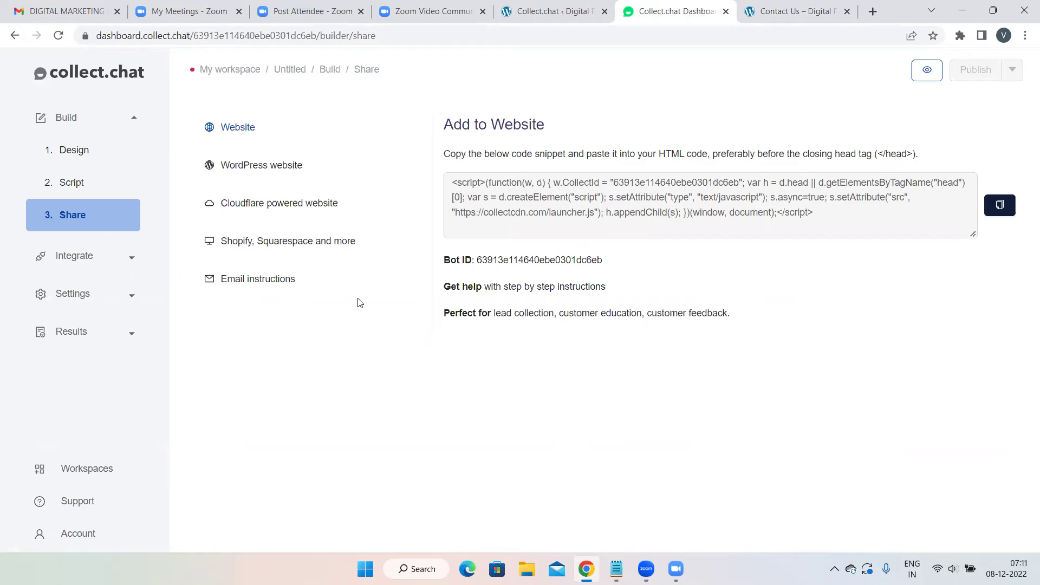
left_click(88, 333)
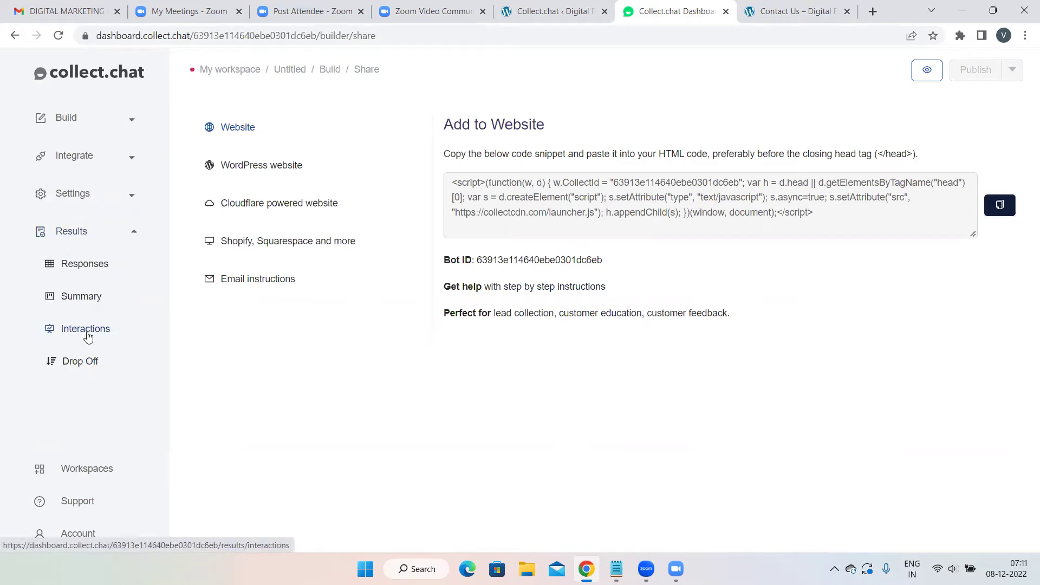
left_click(90, 266)
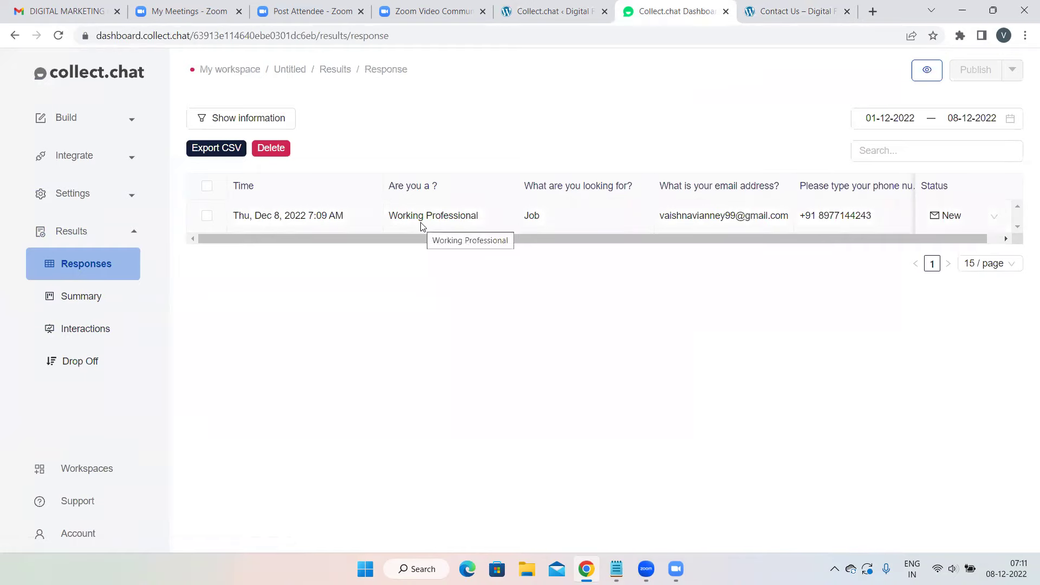
left_click_drag(589, 246, 648, 241)
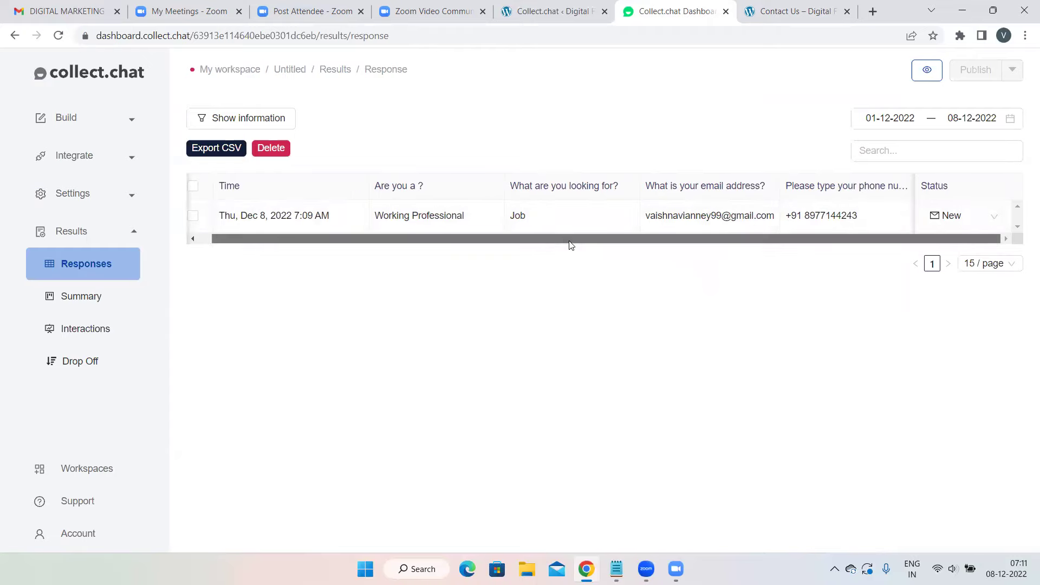
left_click_drag(570, 245, 525, 238)
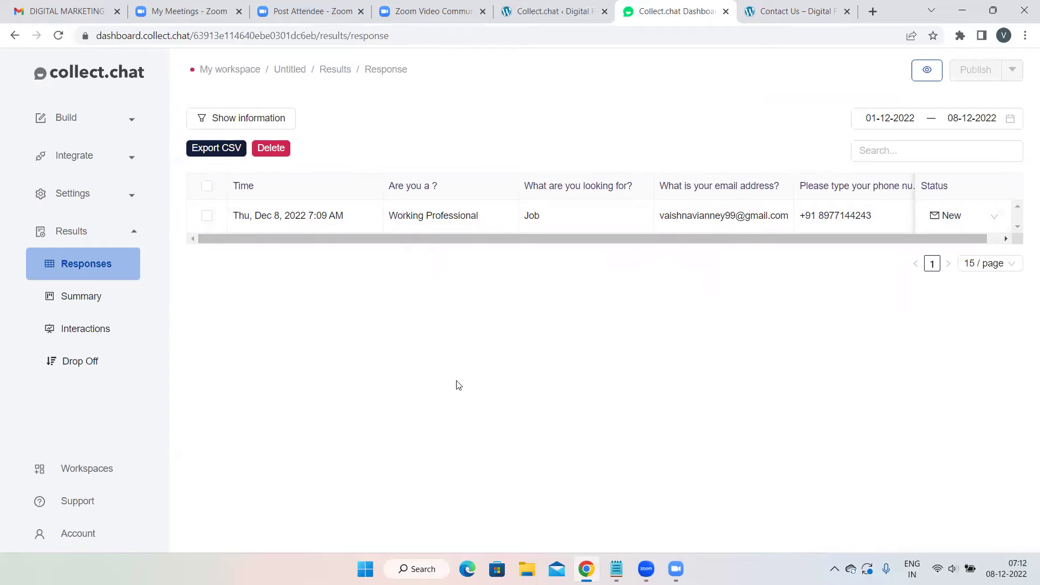
left_click(577, 5)
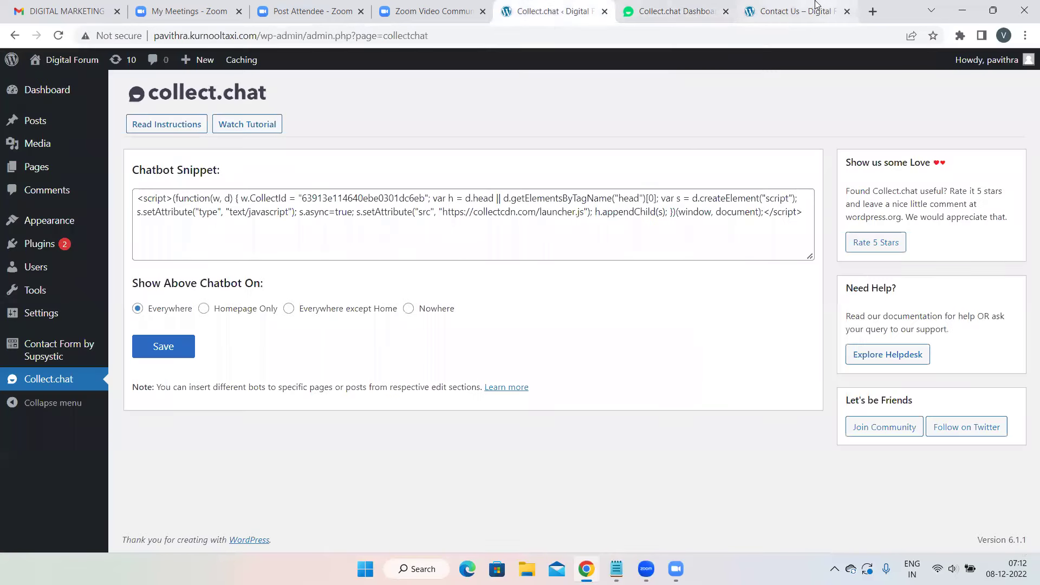
Step: Check the live chat widget on Contact Us, then return to the Collect.chat settings page
left_click(794, 5)
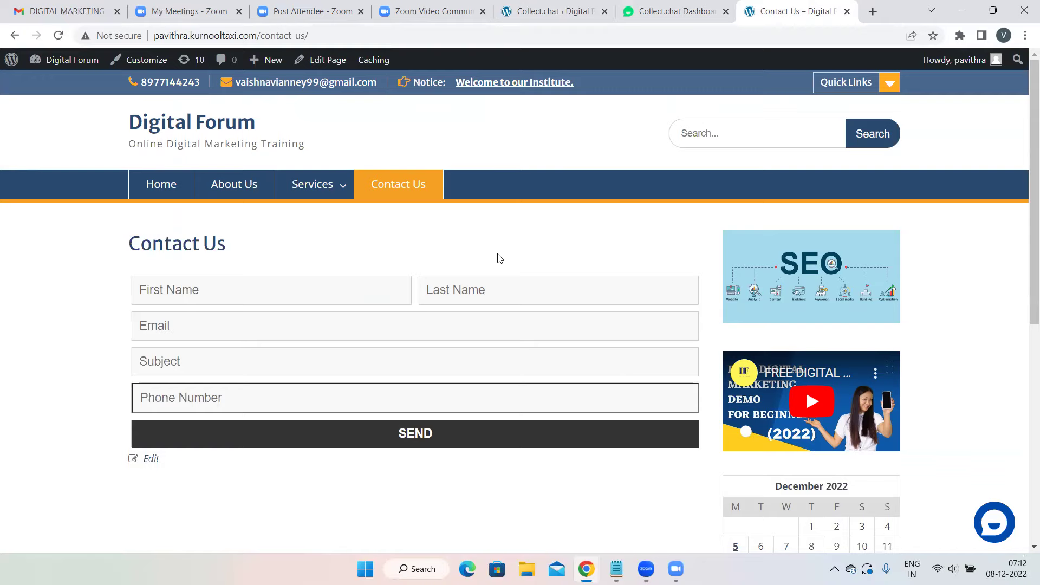
left_click_drag(500, 258, 552, 133)
left_click(553, 133)
left_click(548, 6)
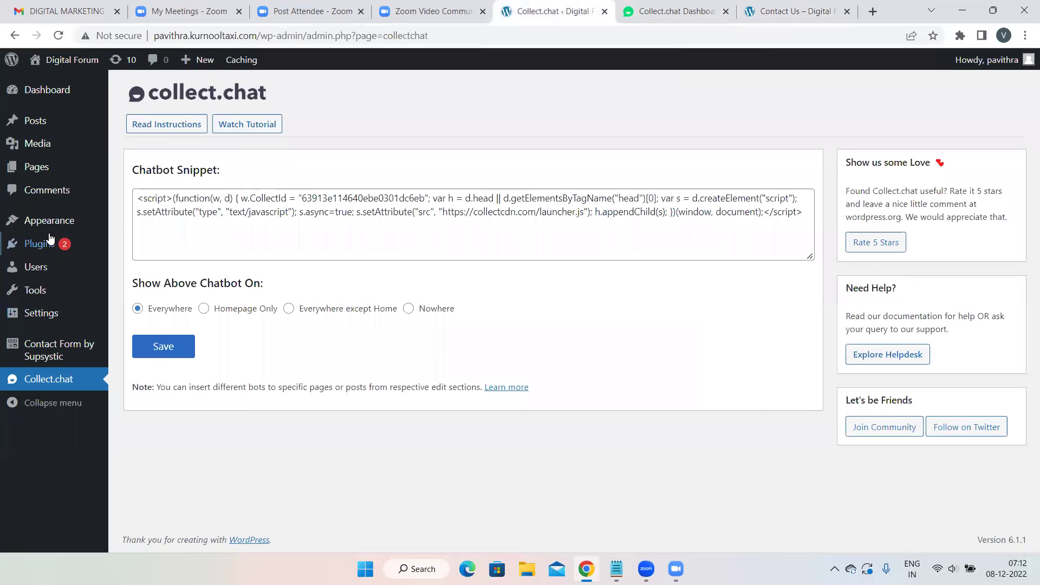
Step: Search the Add Plugins page for 'Popup by'
mouse_move(50, 241)
left_click(139, 266)
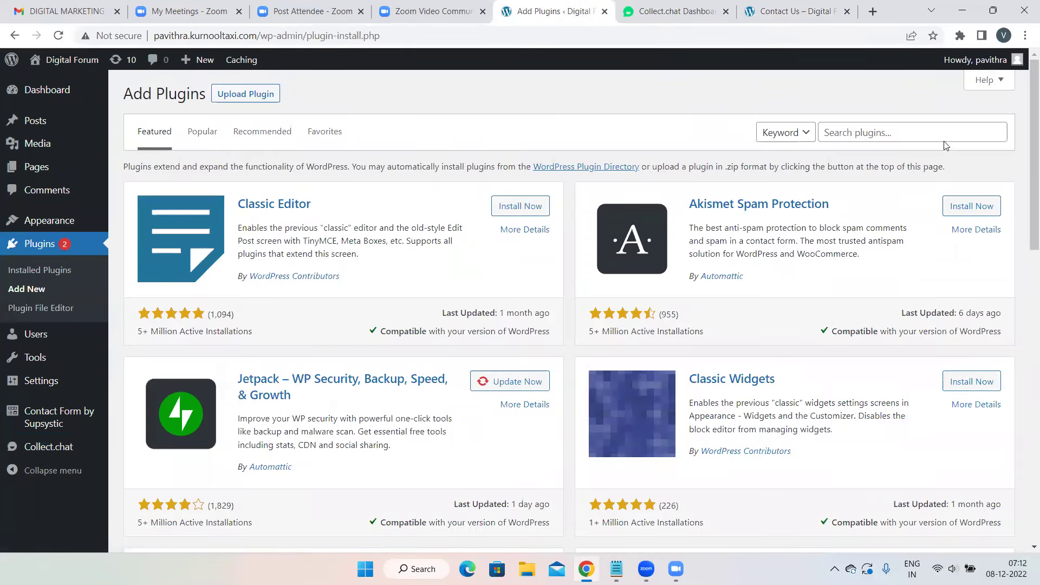
left_click(872, 139)
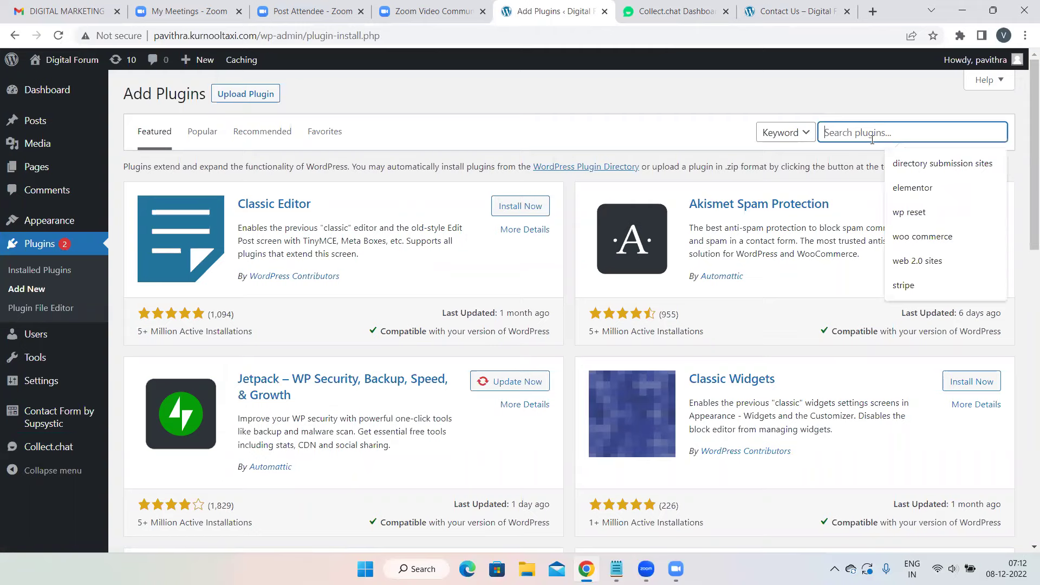
type("Popup")
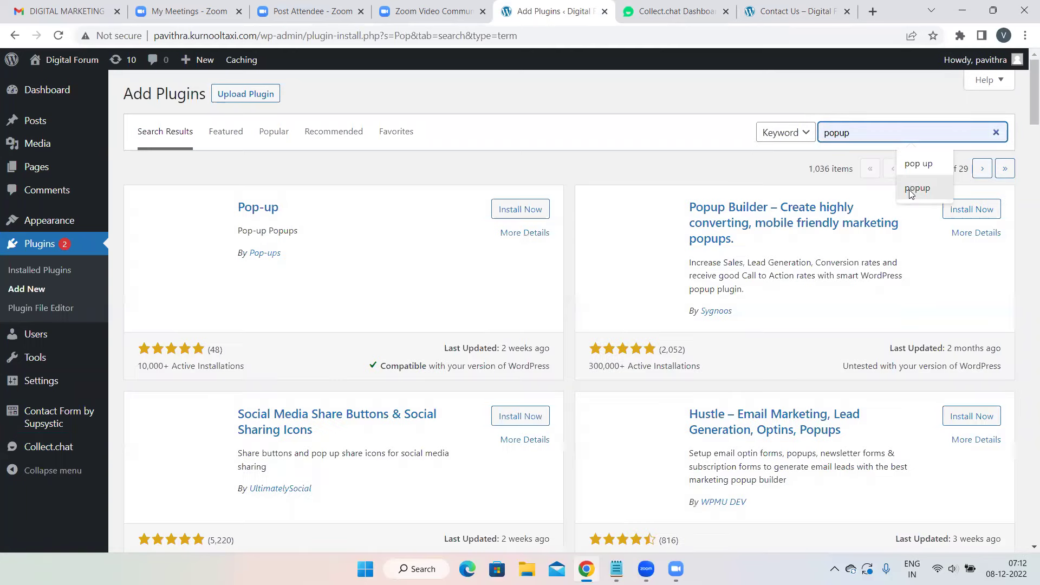
left_click(909, 190)
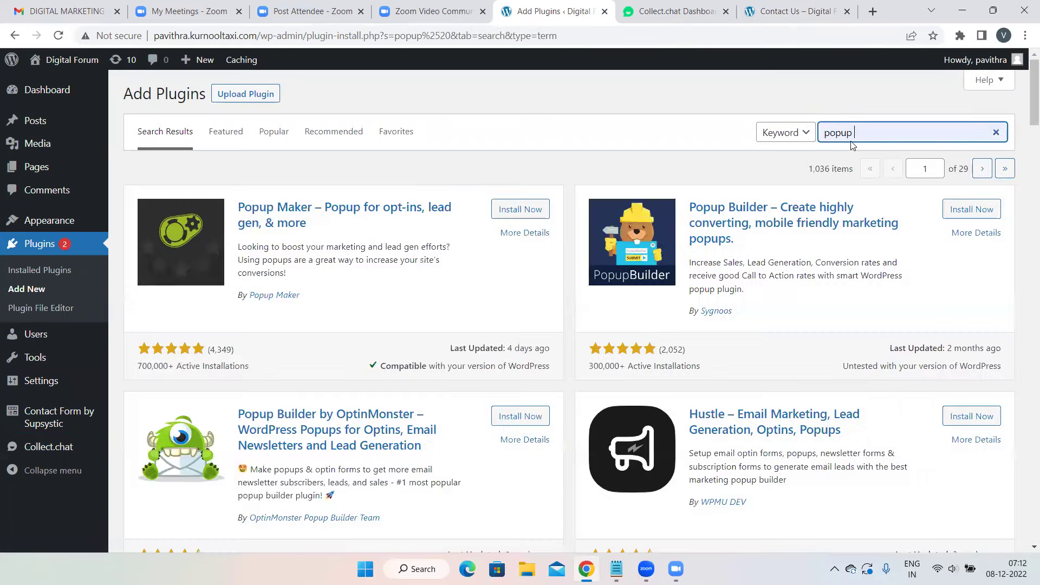
double_click(832, 133)
type("Popup")
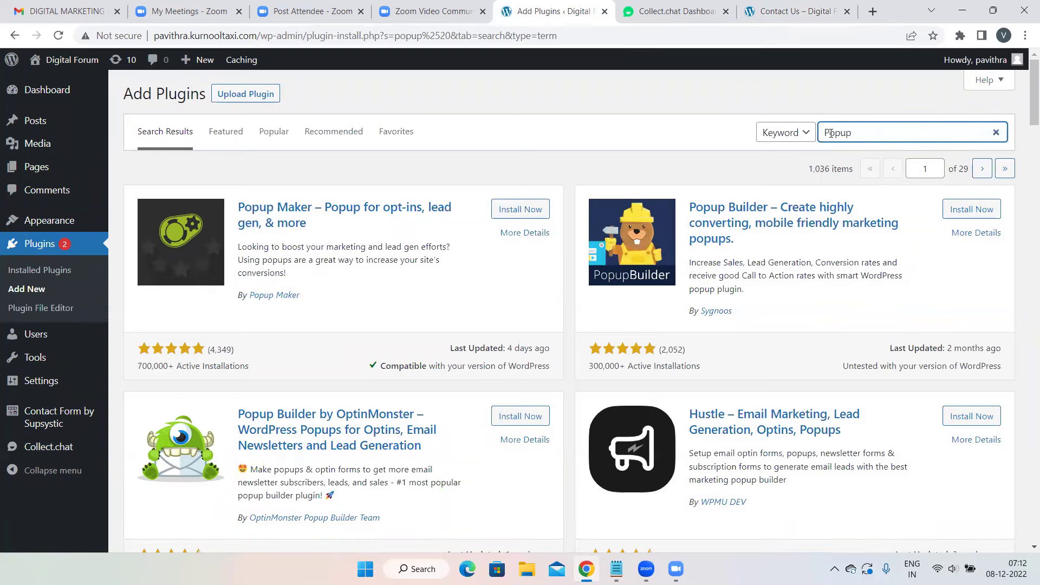
left_click(876, 134)
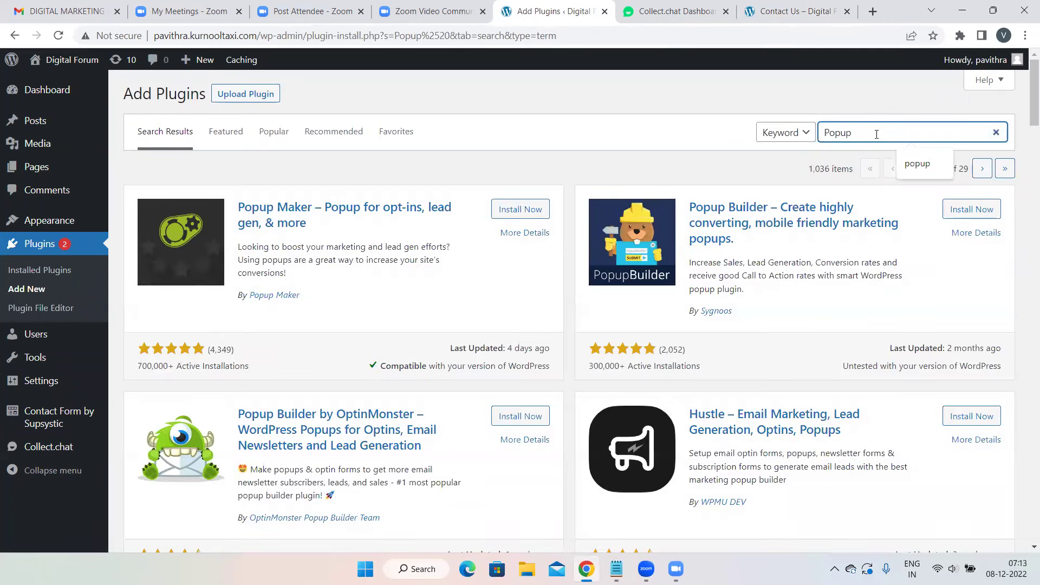
type("by")
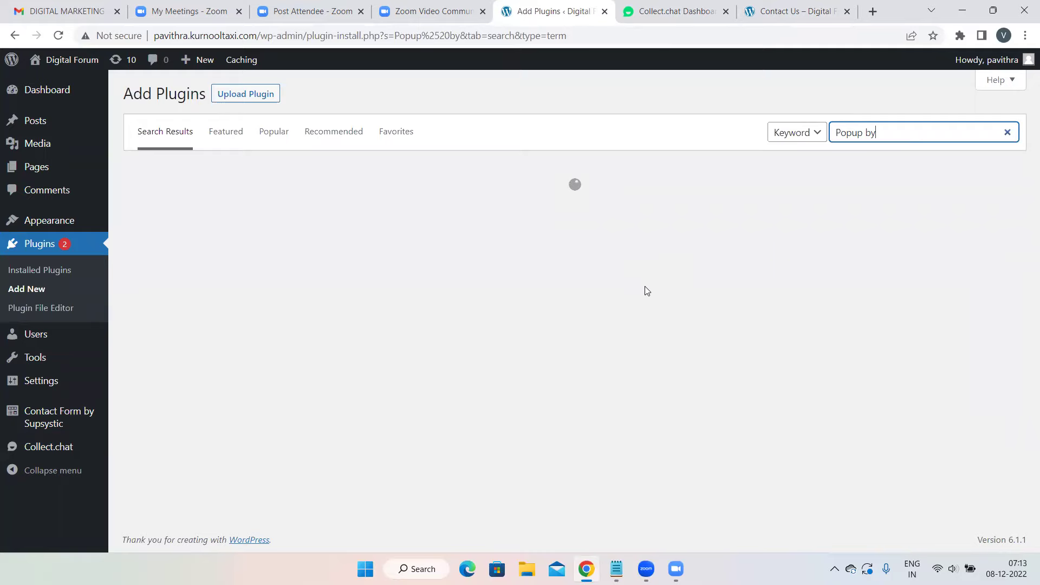
Step: Scroll through the search results until the Popup by Supsystic card is visible
scroll(644, 291, "down", 8)
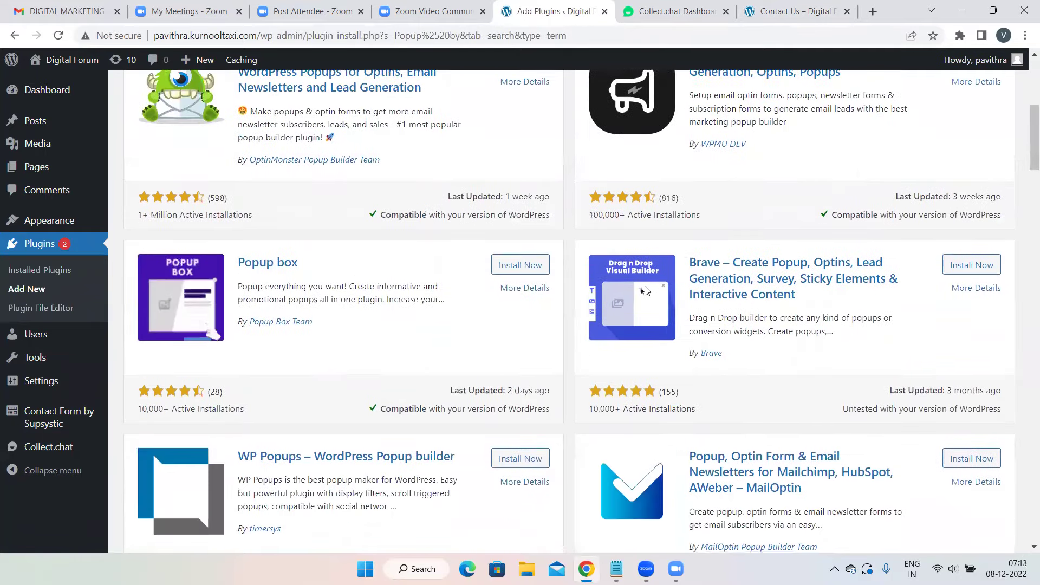
scroll(645, 291, "down", 3)
scroll(644, 291, "down", 1)
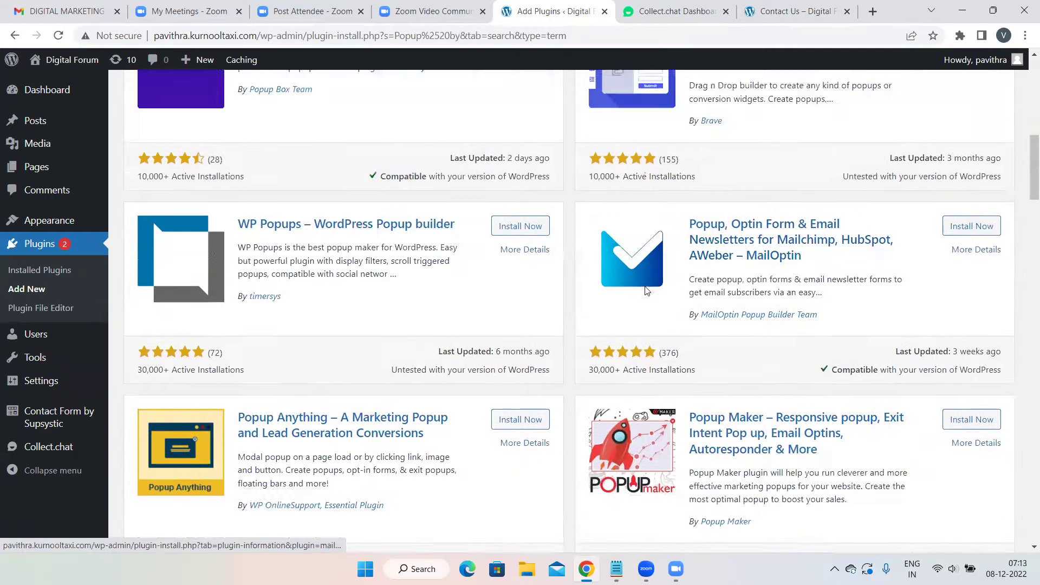
scroll(645, 290, "up", 6)
scroll(411, 215, "up", 3)
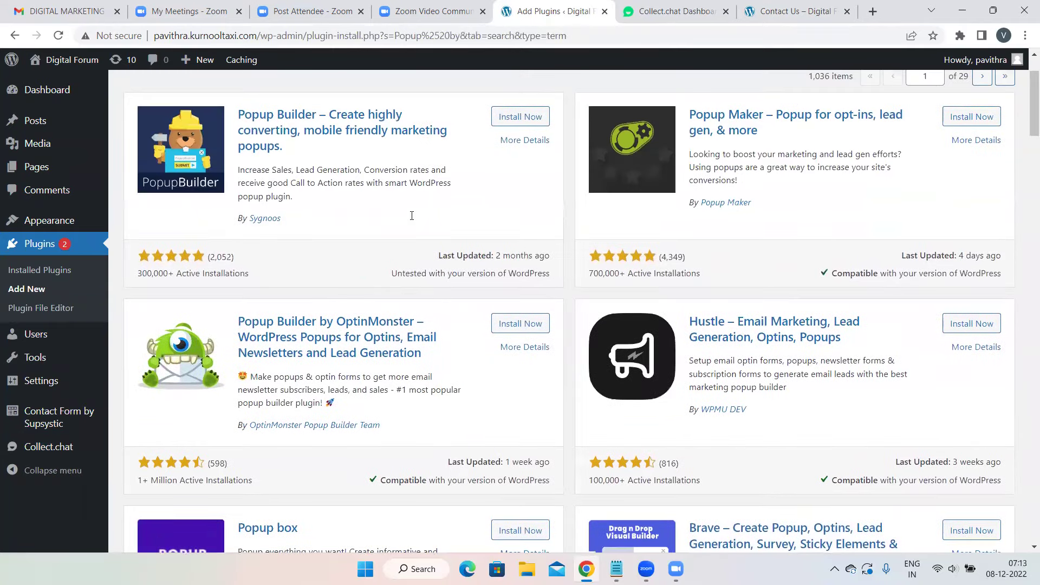
scroll(411, 216, "down", 14)
scroll(411, 215, "down", 6)
scroll(410, 223, "up", 10)
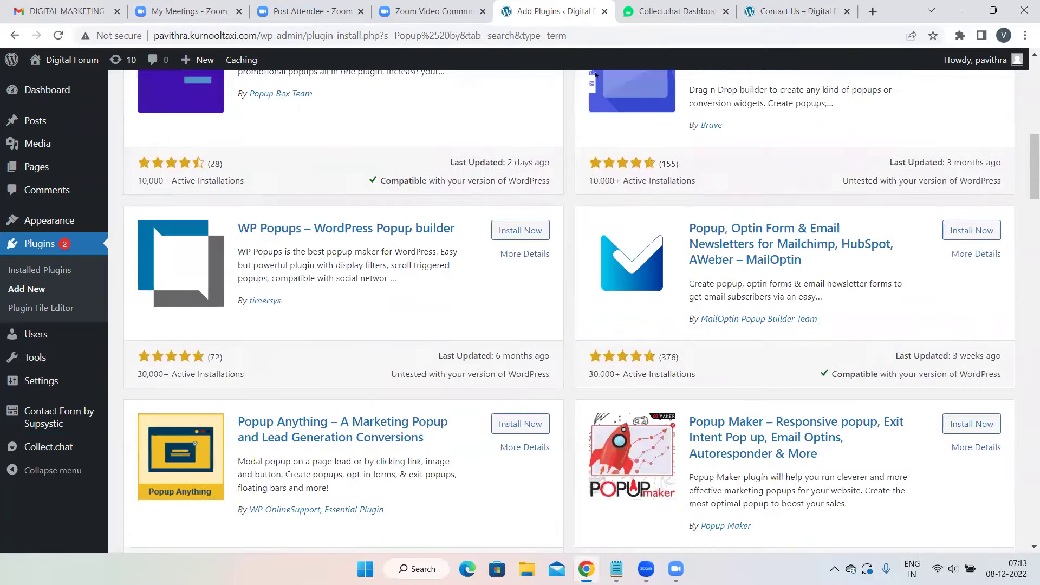
scroll(410, 223, "up", 10)
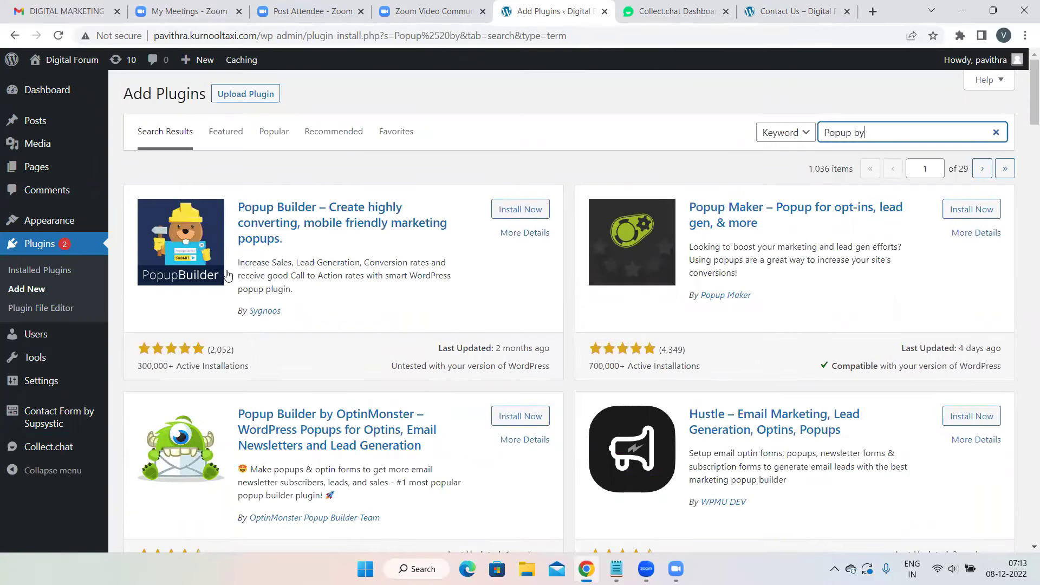
scroll(429, 262, "down", 4)
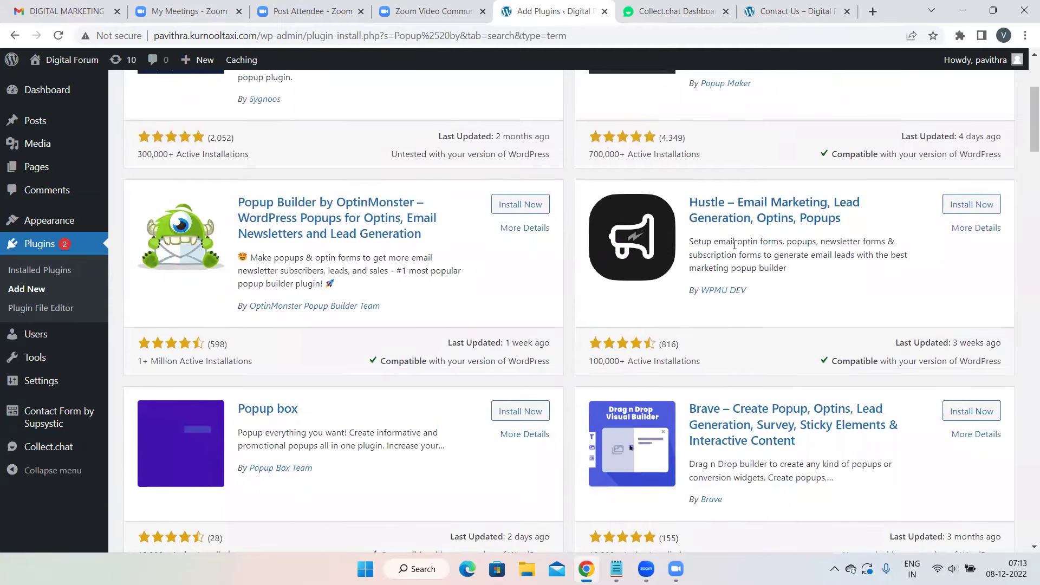
scroll(734, 244, "down", 13)
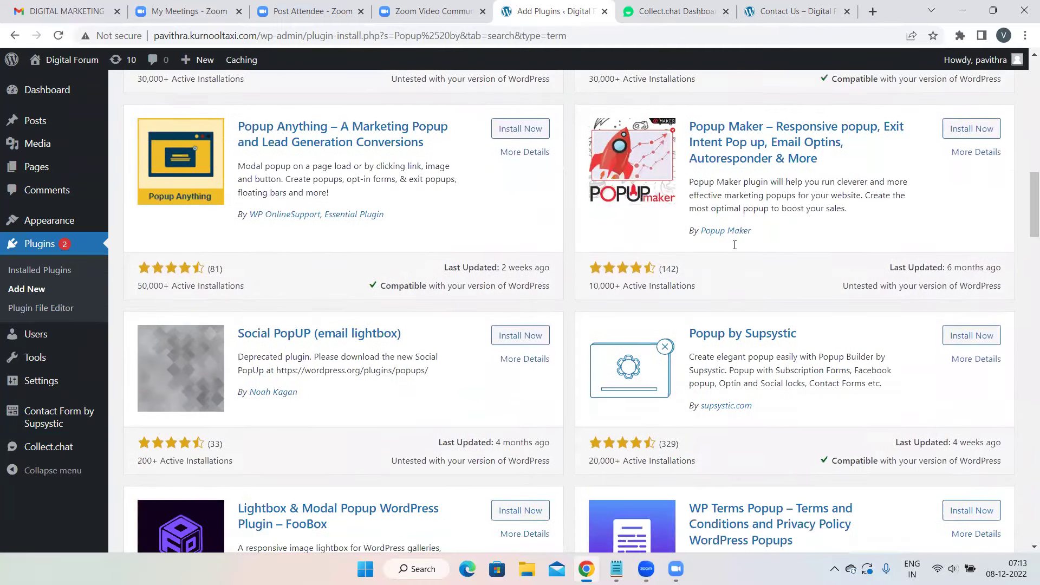
scroll(734, 244, "down", 5)
scroll(735, 244, "up", 2)
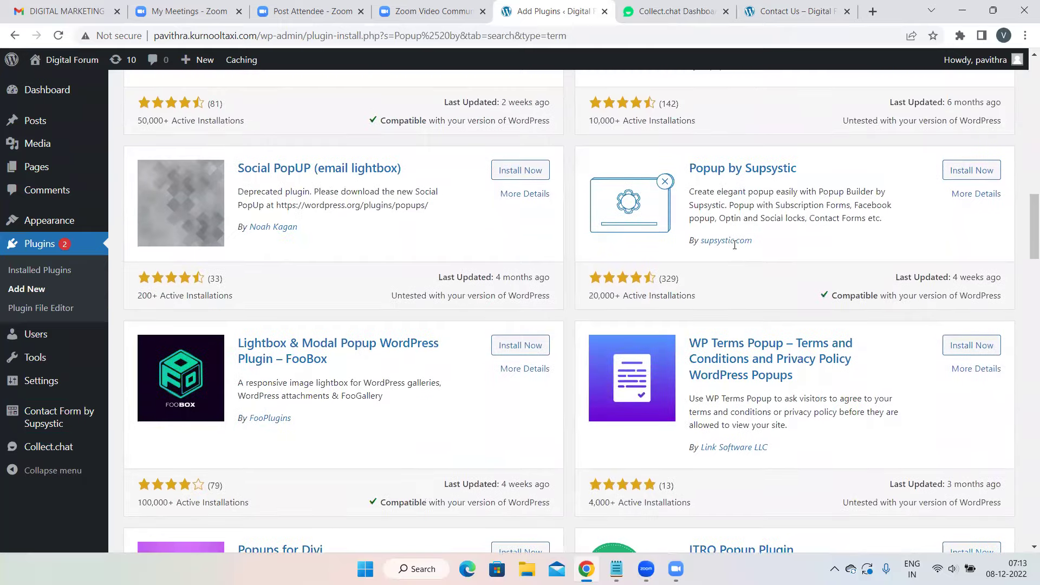
scroll(734, 245, "up", 1)
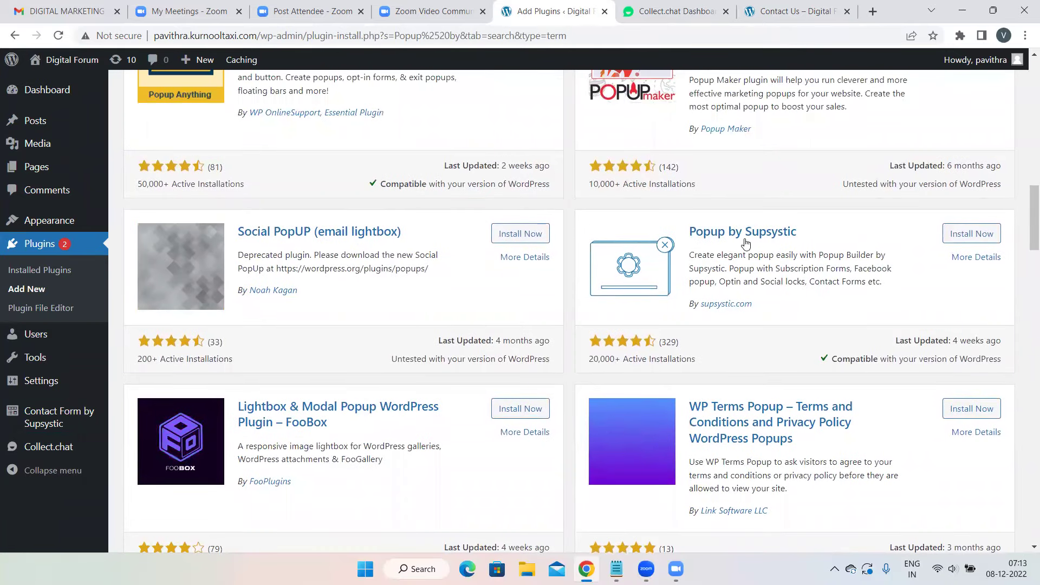
Step: Install and activate Popup by Supsystic, then close its welcome tour
left_click(966, 238)
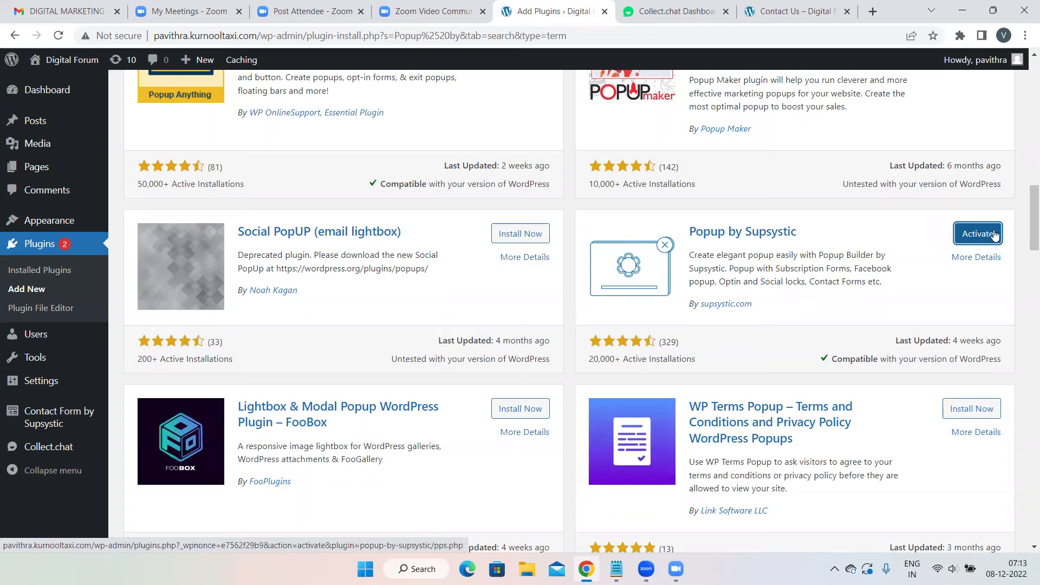
left_click(977, 234)
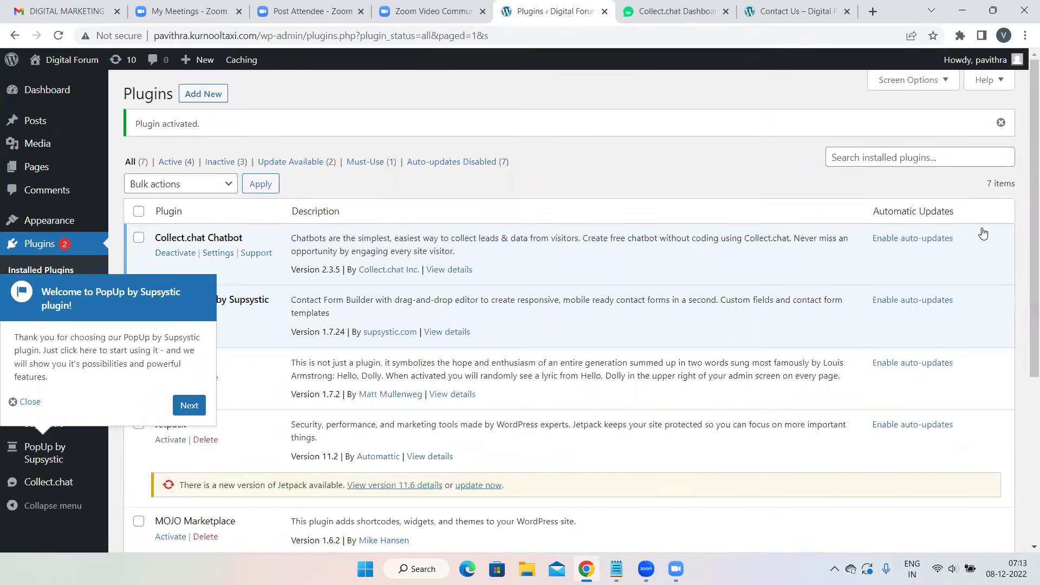
left_click(26, 403)
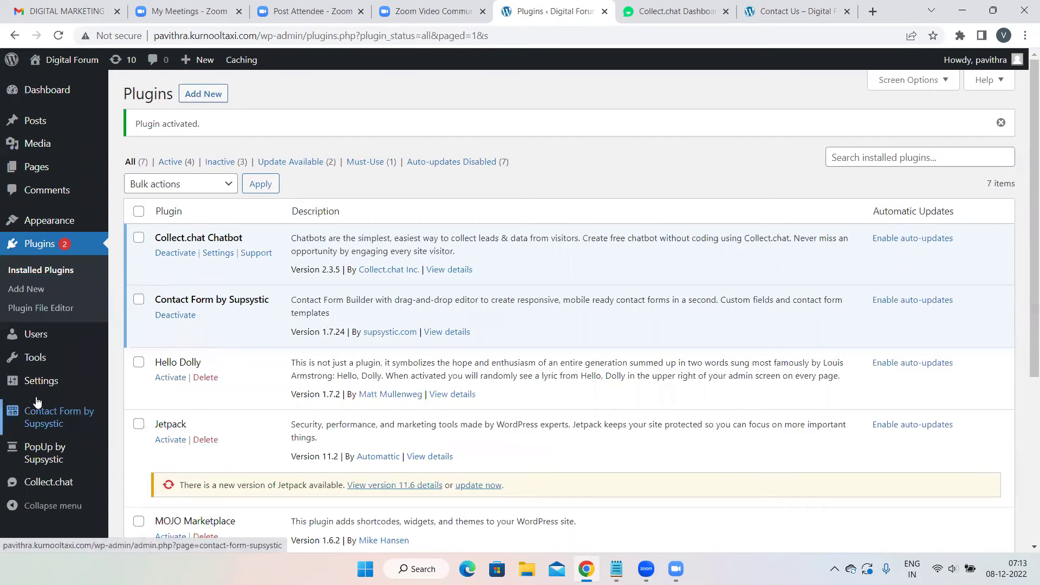
scroll(38, 425, "down", 1)
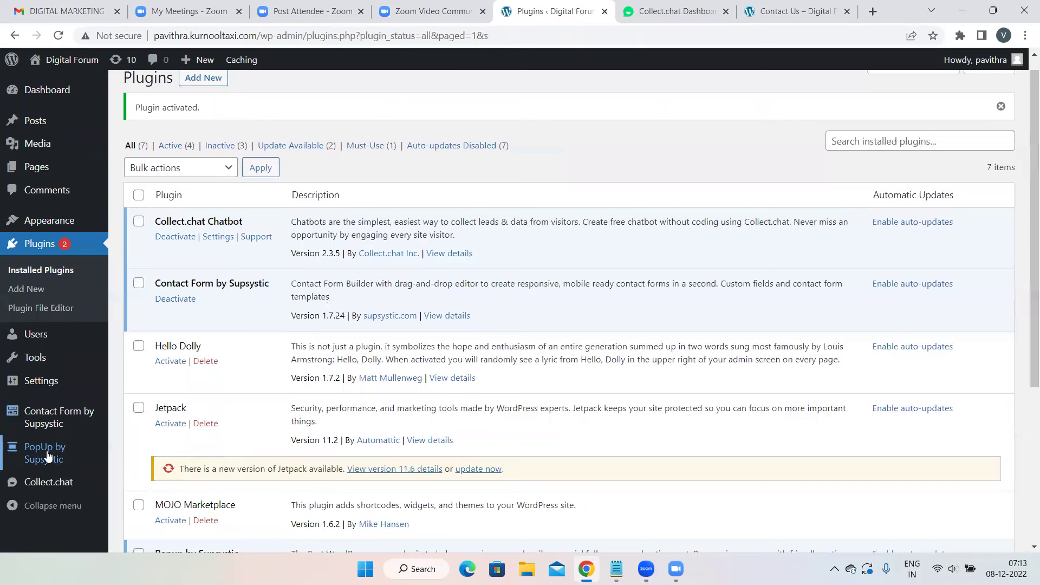
mouse_move(57, 457)
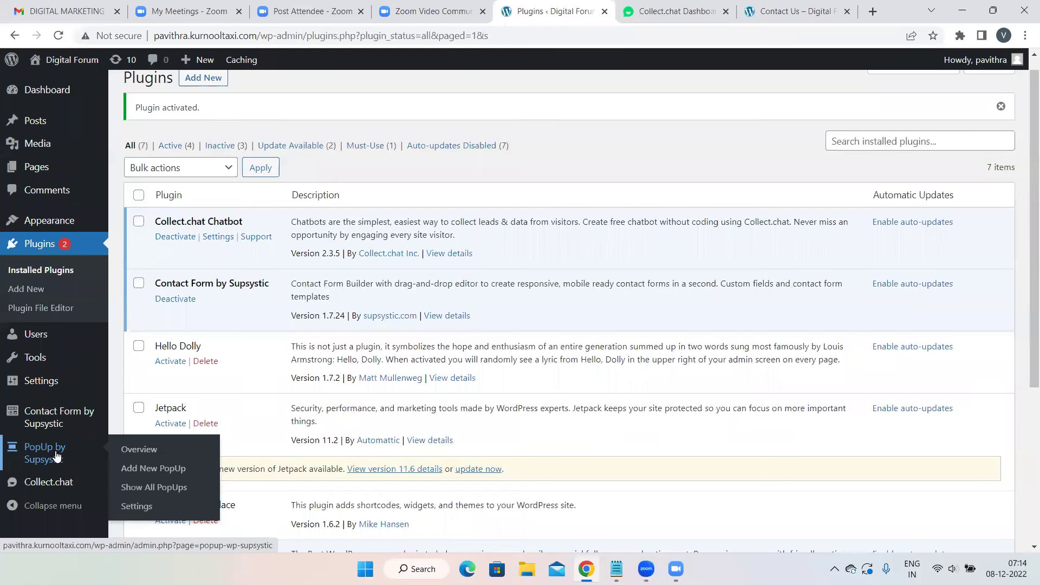
Step: Go to PopUp by Supsystic > Show All PopUps and choose 'Do not disturb me again' on the subscribe offer
left_click(164, 489)
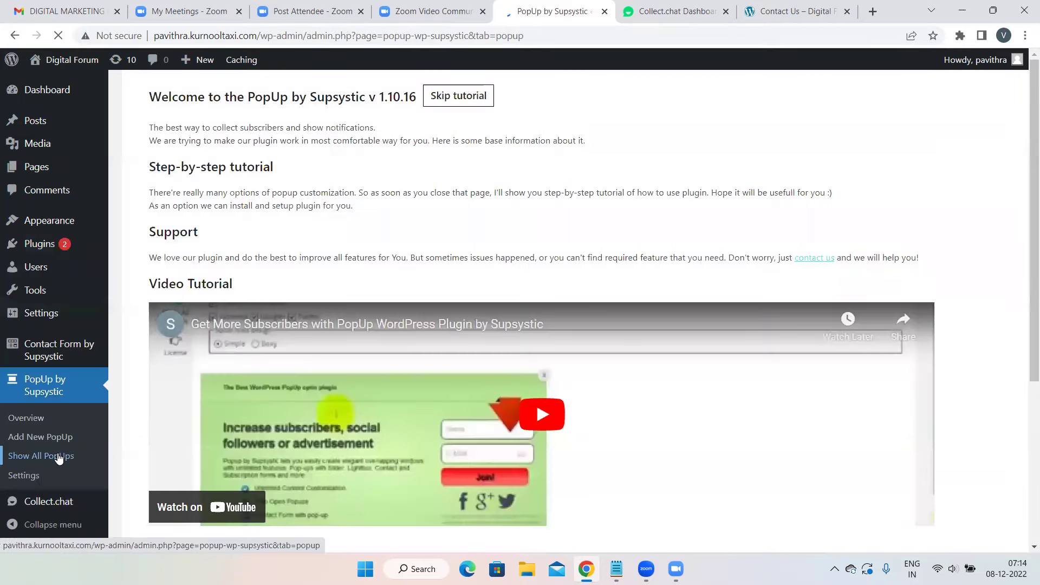
left_click(52, 456)
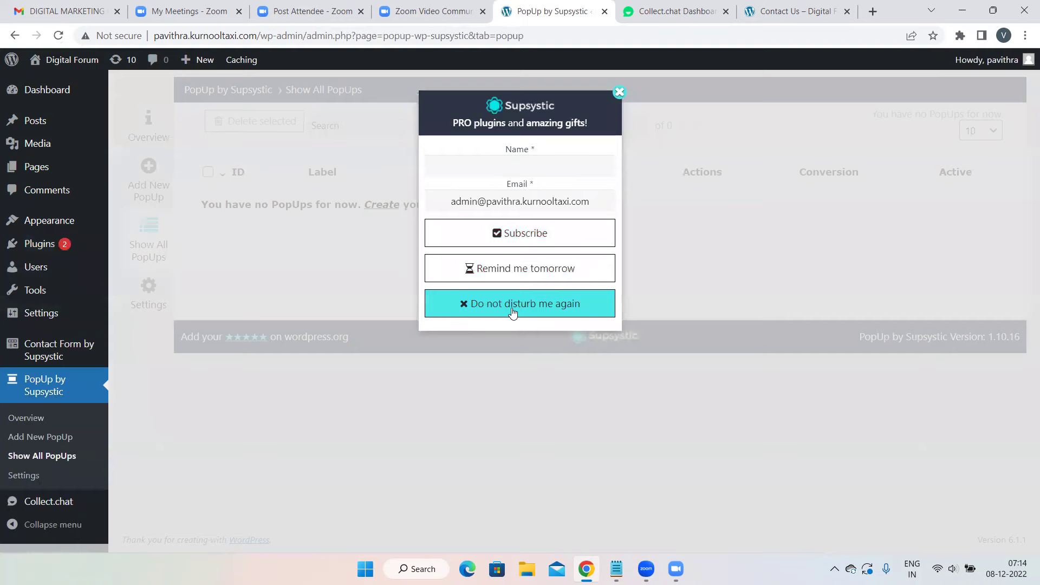
left_click(548, 308)
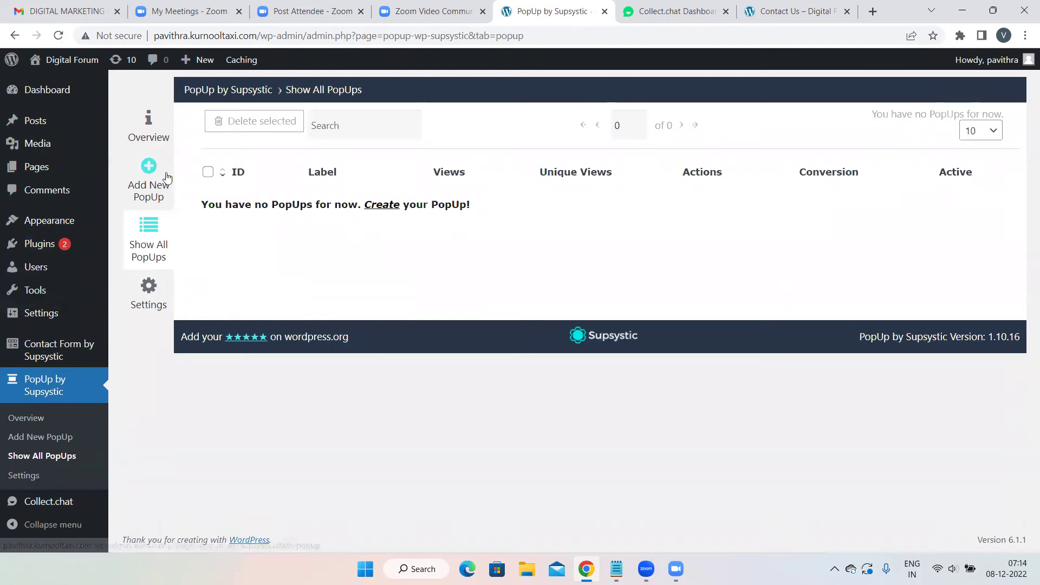
Step: Start a new popup, browse the templates, and enter ABC as the popup name
mouse_move(49, 350)
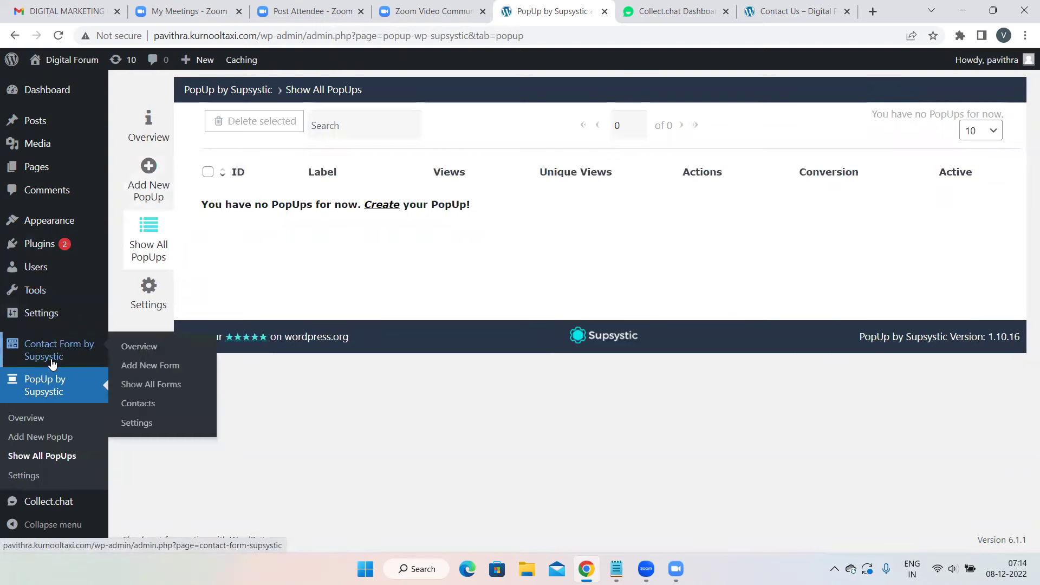
left_click(141, 190)
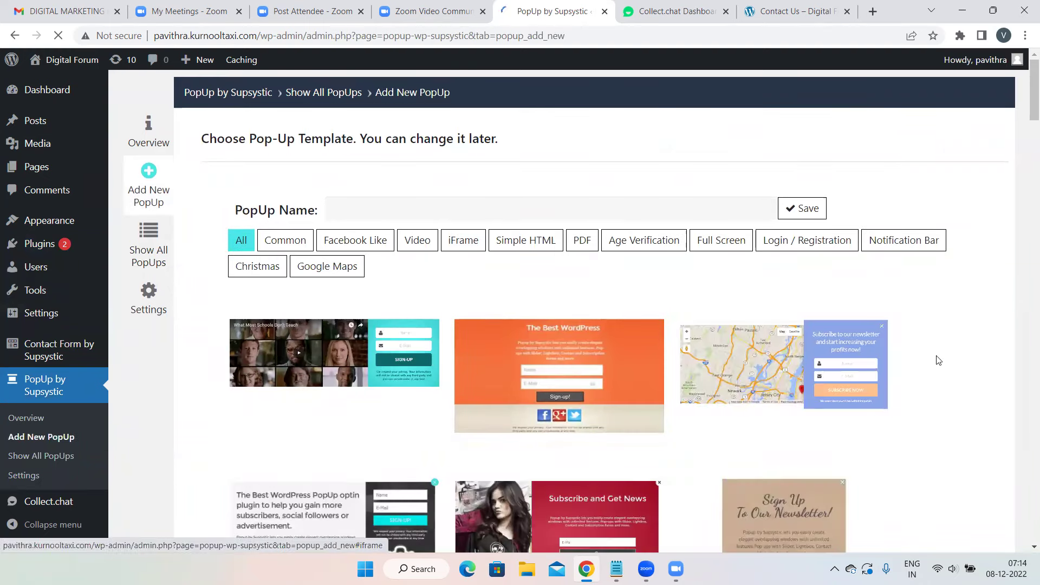
scroll(937, 358, "down", 2)
scroll(938, 360, "down", 5)
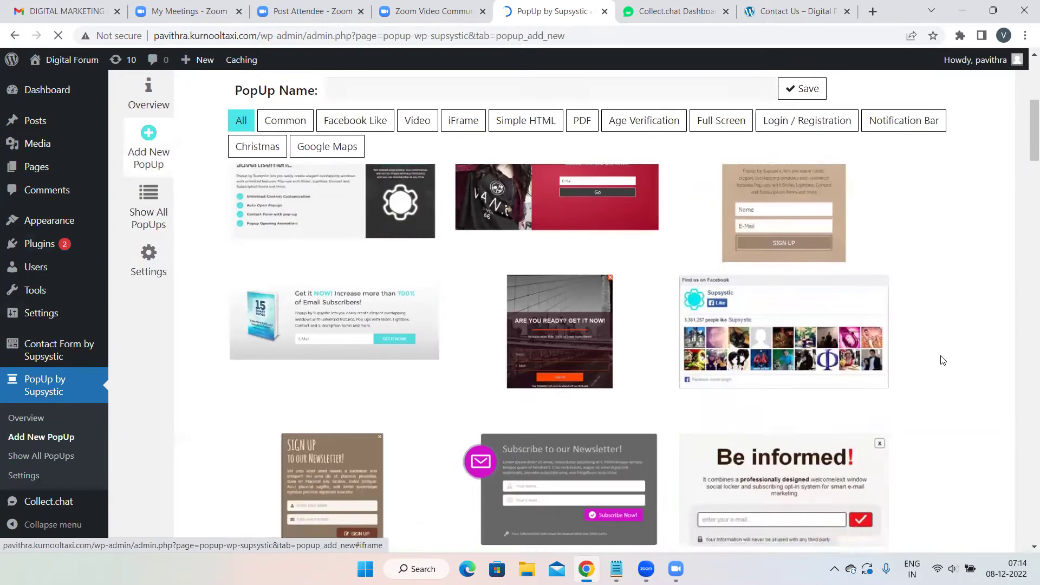
scroll(943, 360, "down", 3)
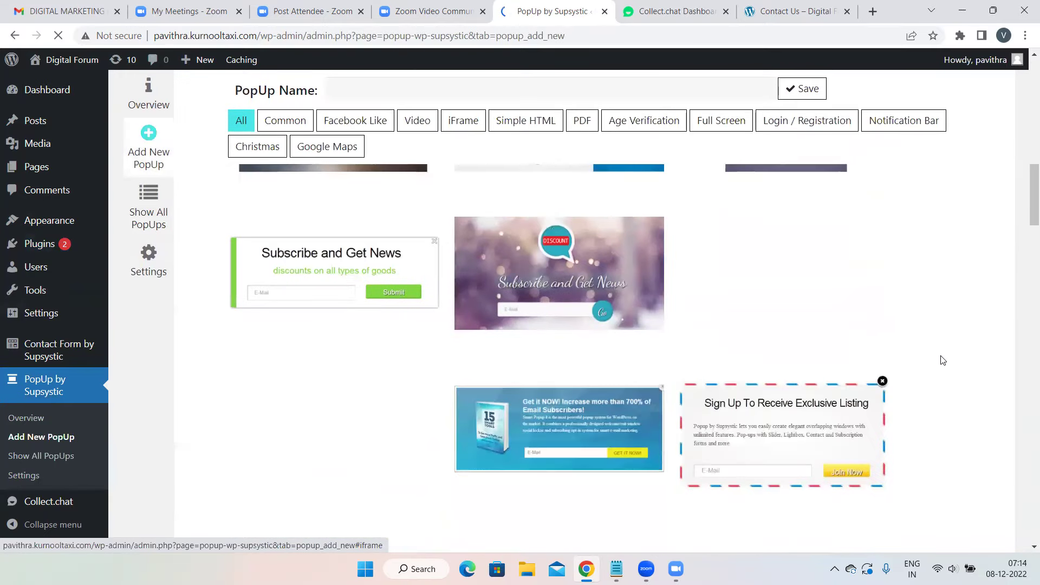
scroll(943, 361, "down", 4)
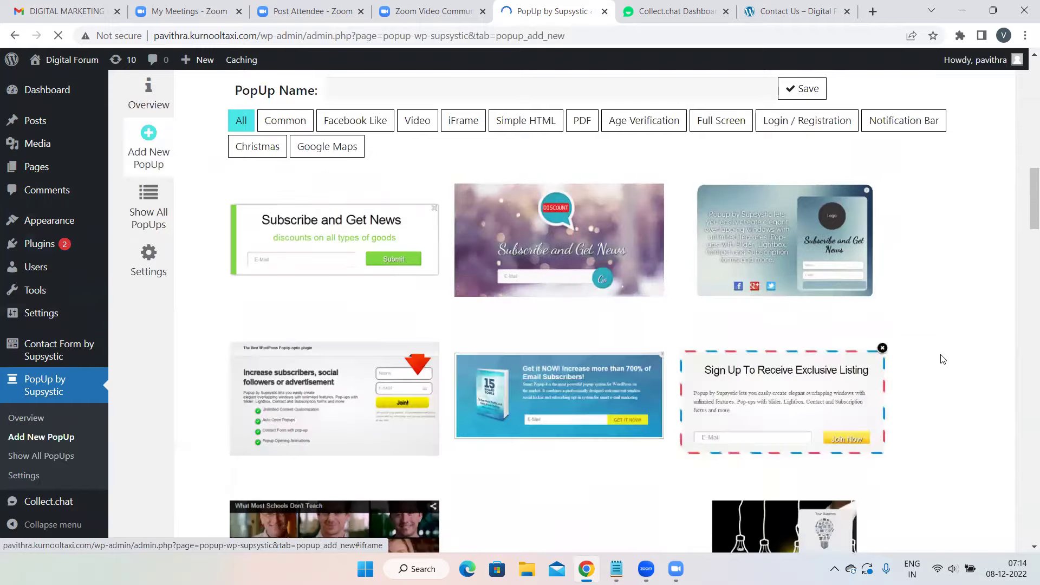
scroll(943, 359, "up", 10)
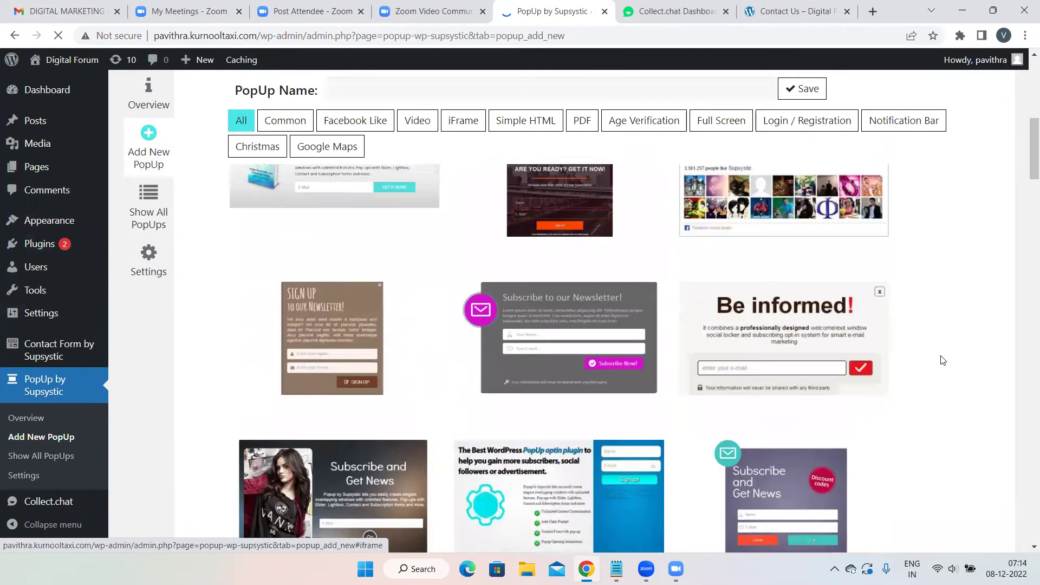
scroll(943, 360, "down", 3)
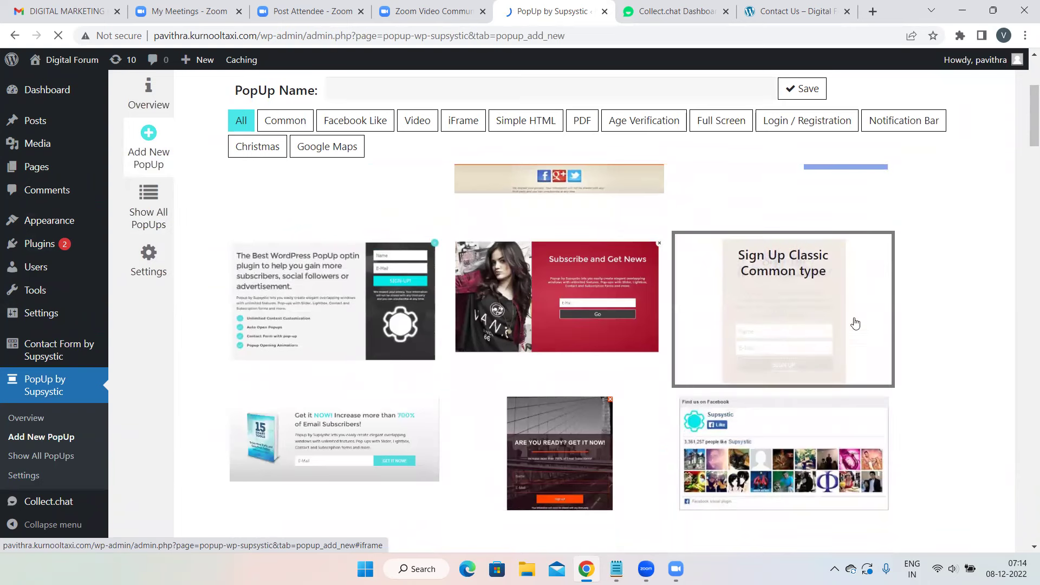
scroll(671, 202, "up", 3)
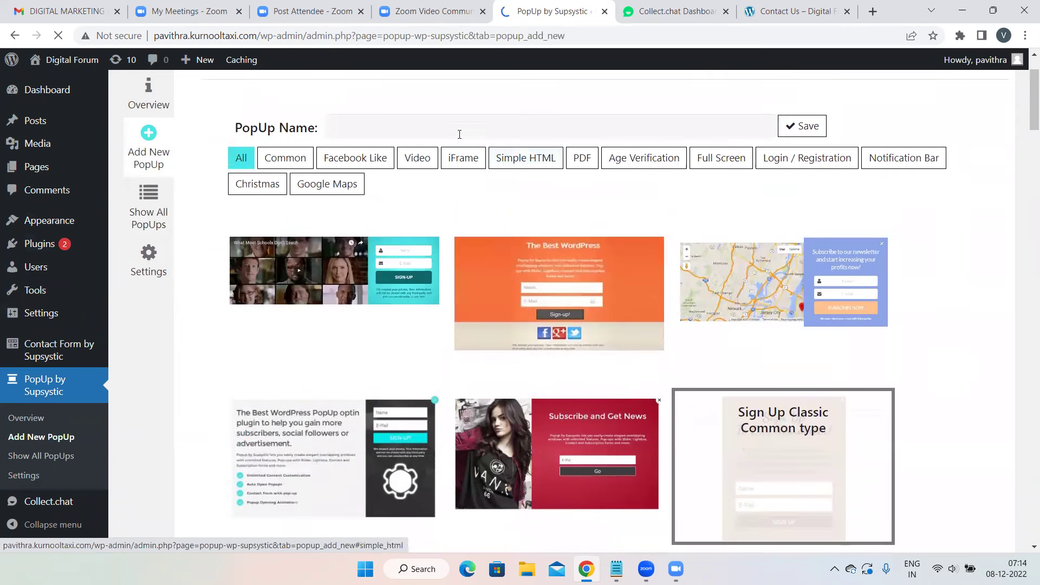
left_click(418, 126)
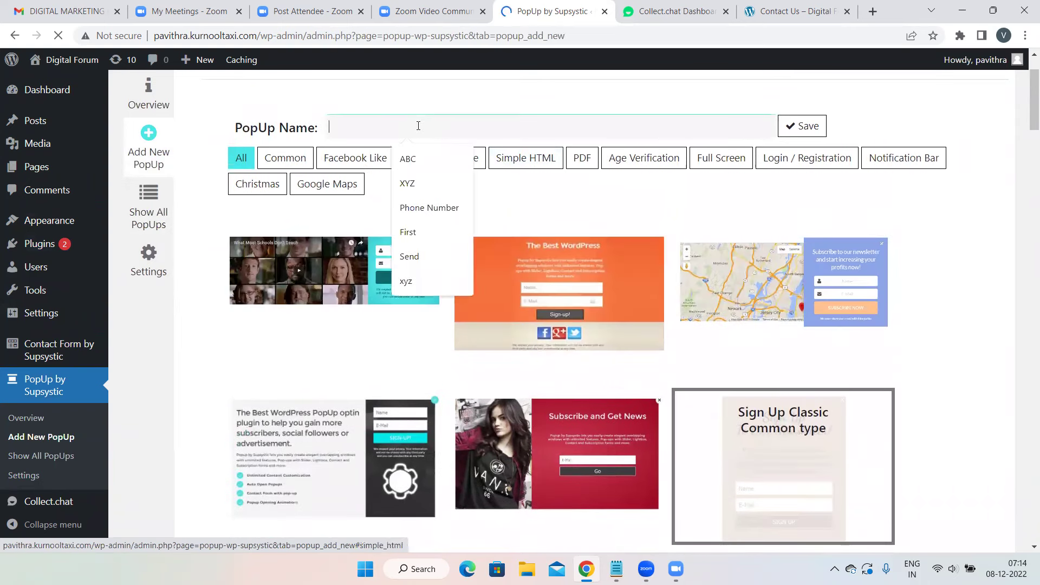
left_click(416, 159)
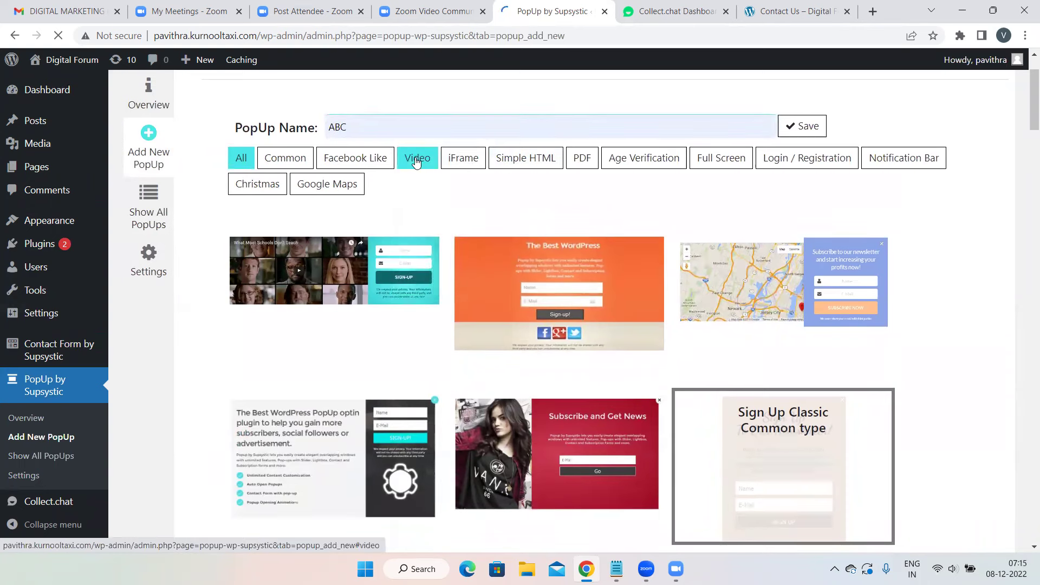
left_click(806, 132)
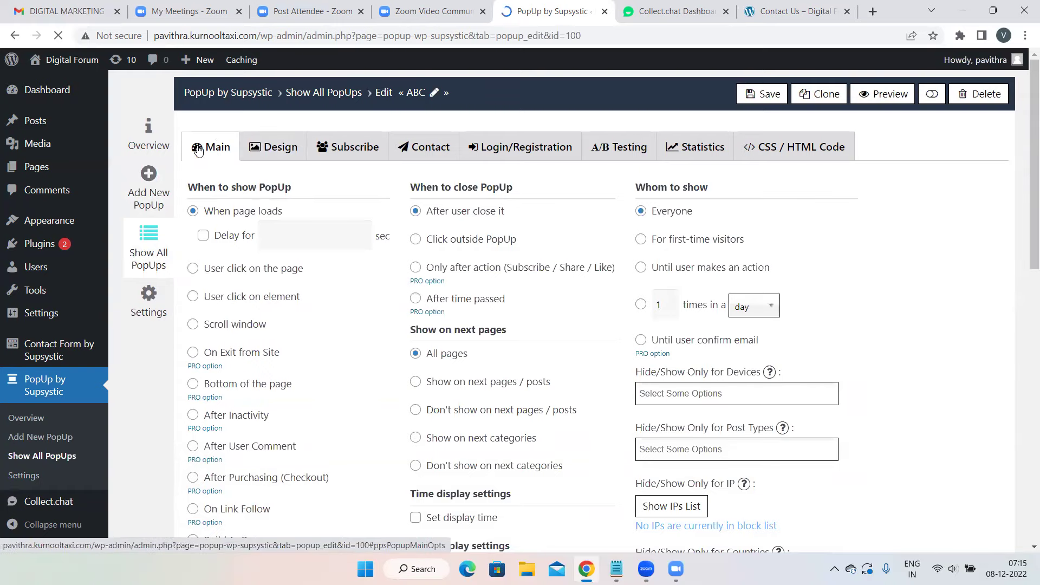
left_click(282, 153)
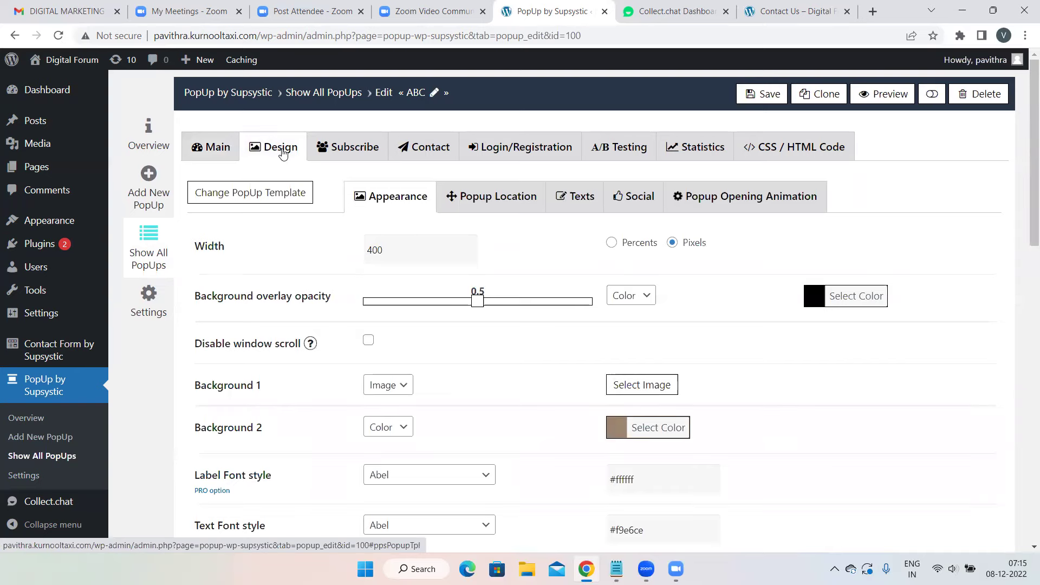
scroll(773, 328, "down", 1)
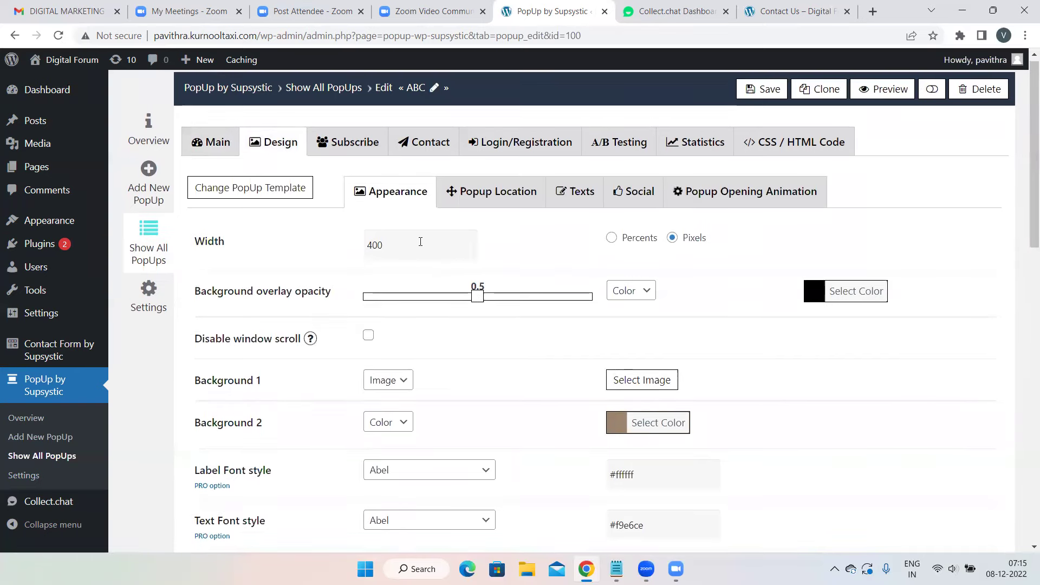
scroll(746, 320, "down", 3)
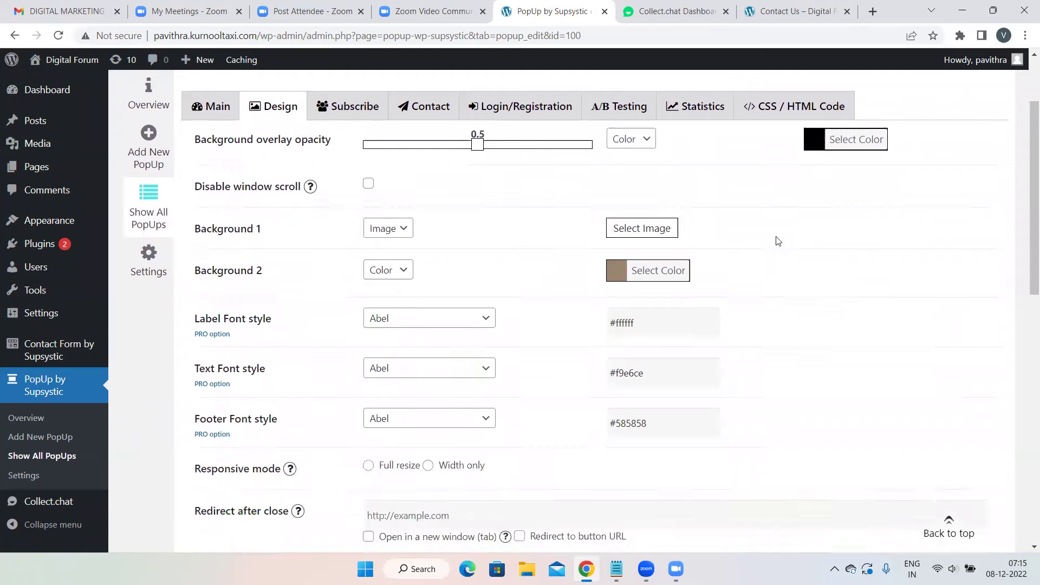
scroll(772, 323, "down", 9)
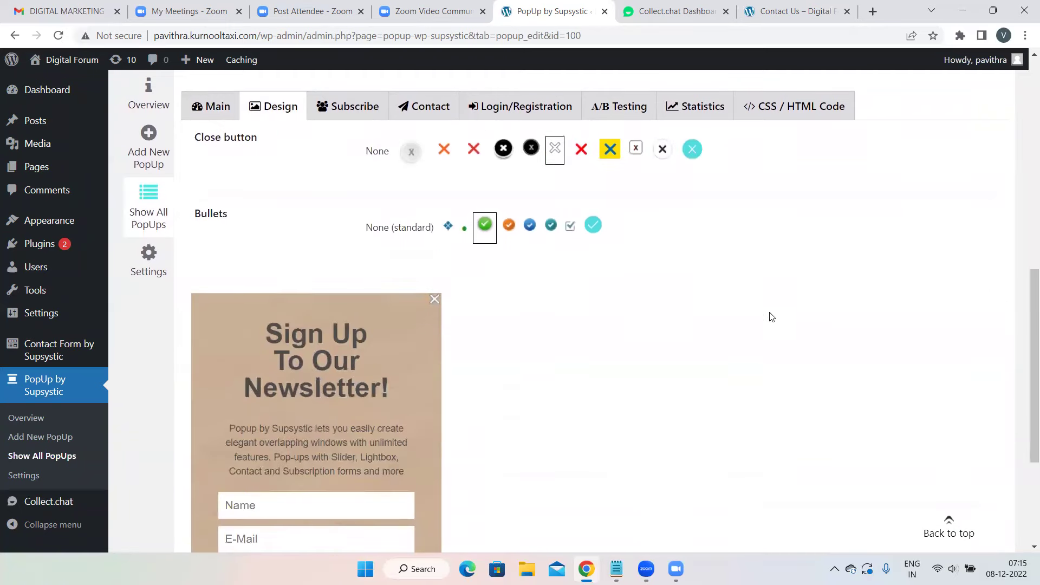
scroll(652, 348, "up", 9)
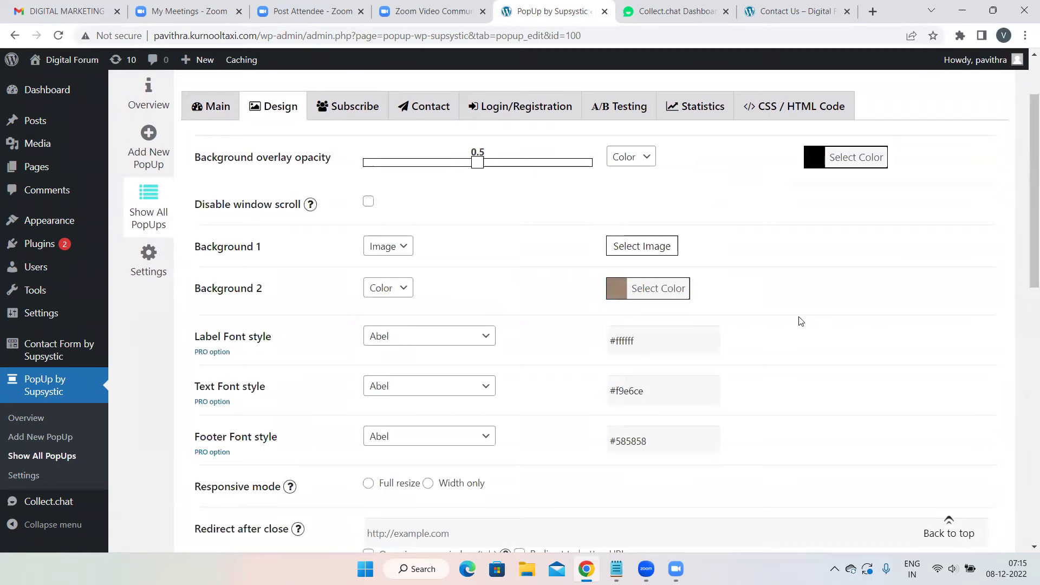
scroll(797, 320, "down", 3)
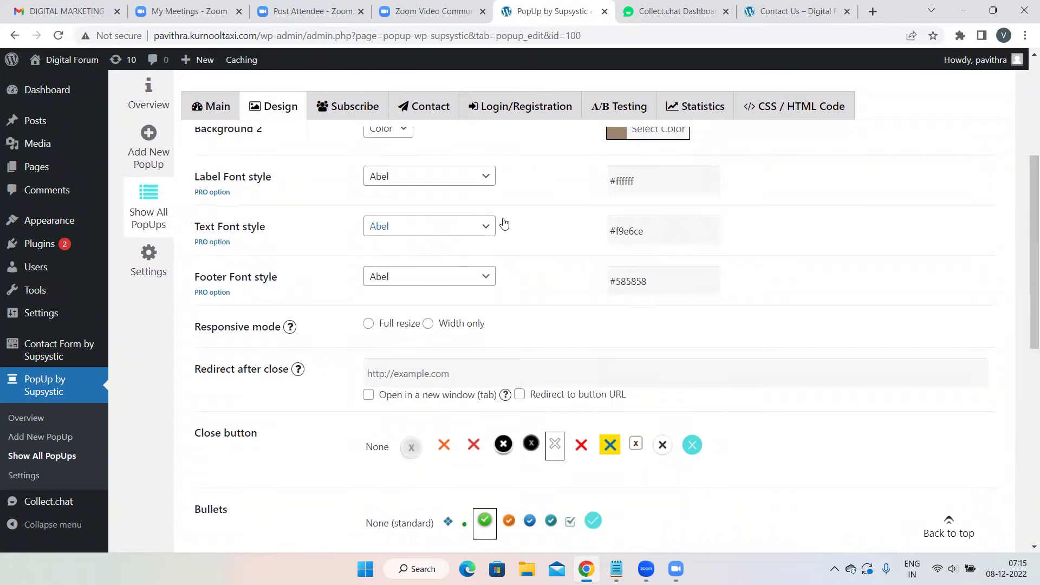
scroll(574, 247, "up", 2)
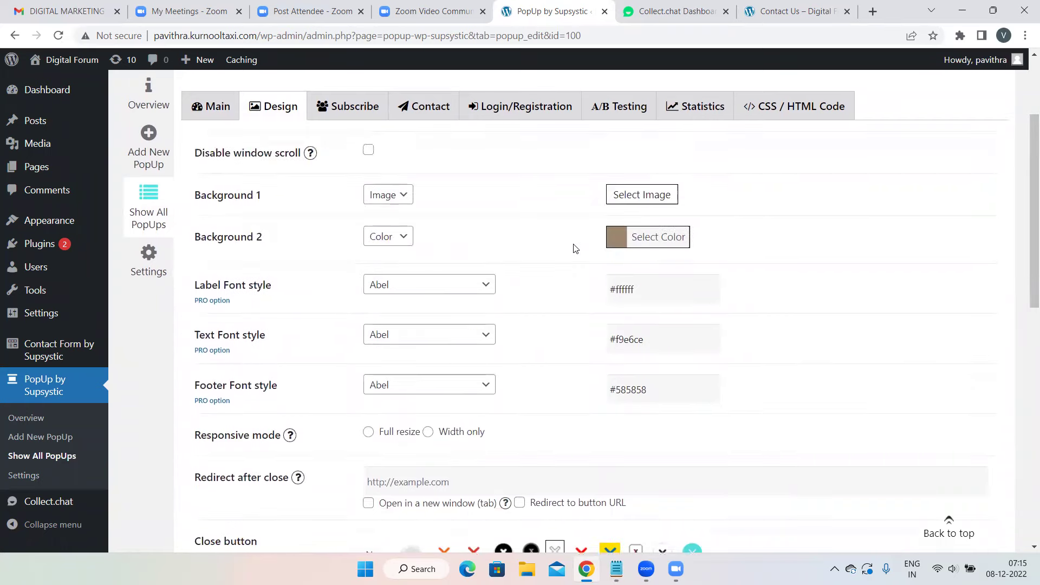
scroll(576, 252, "up", 1)
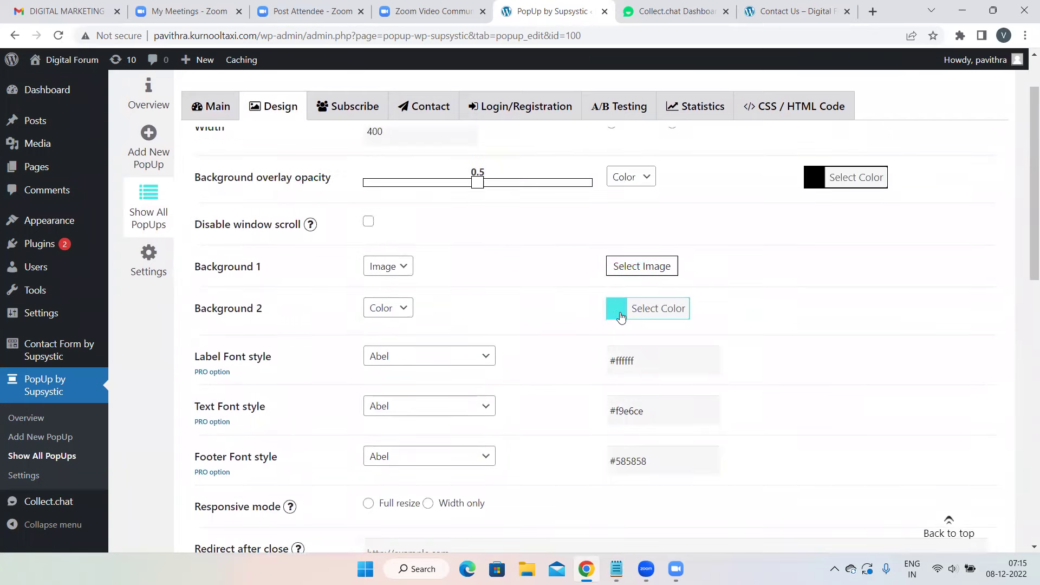
scroll(776, 344, "down", 10)
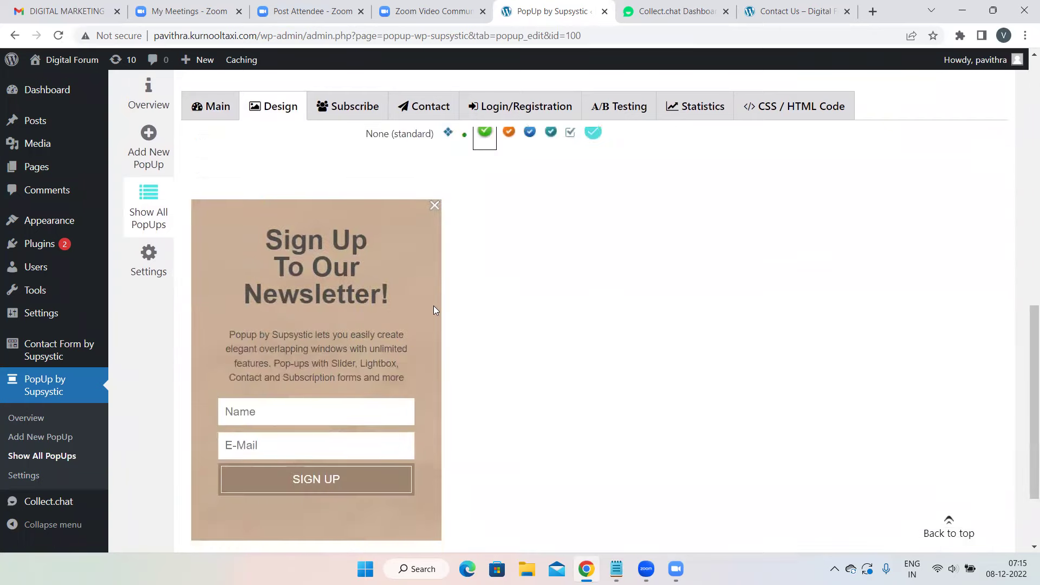
scroll(745, 270, "up", 8)
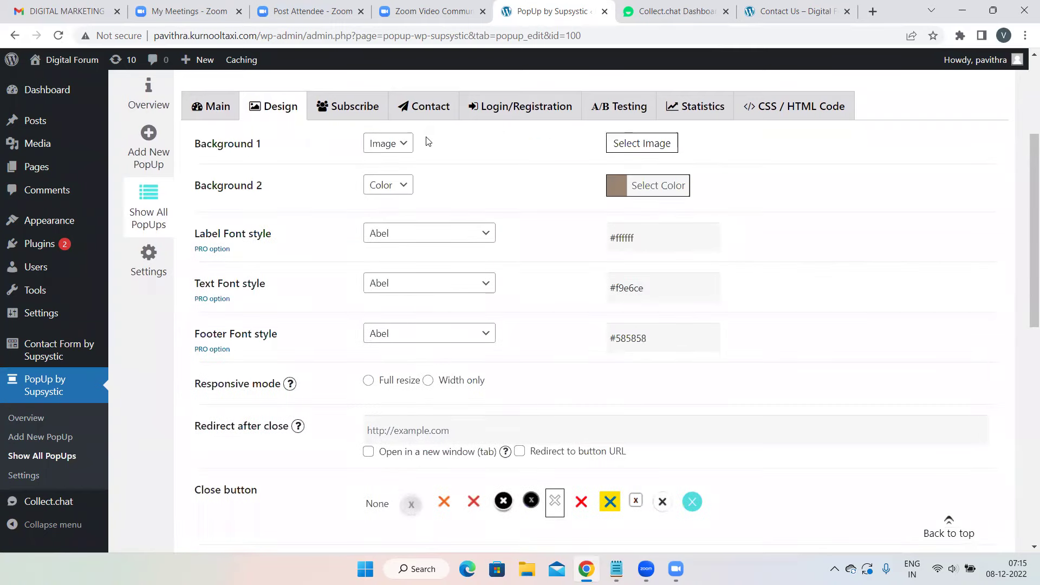
left_click(403, 143)
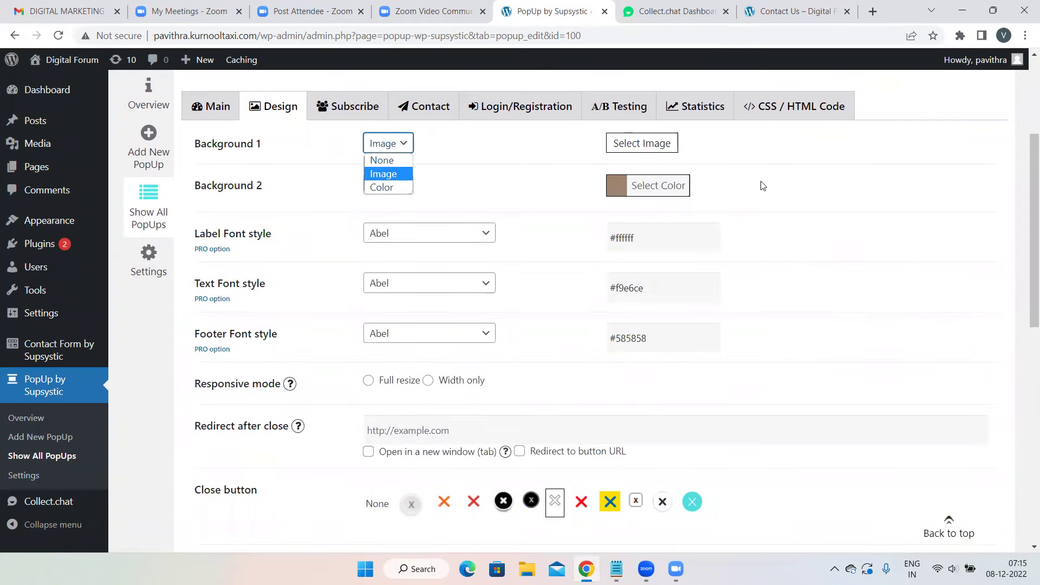
left_click(832, 206)
scroll(832, 205, "down", 7)
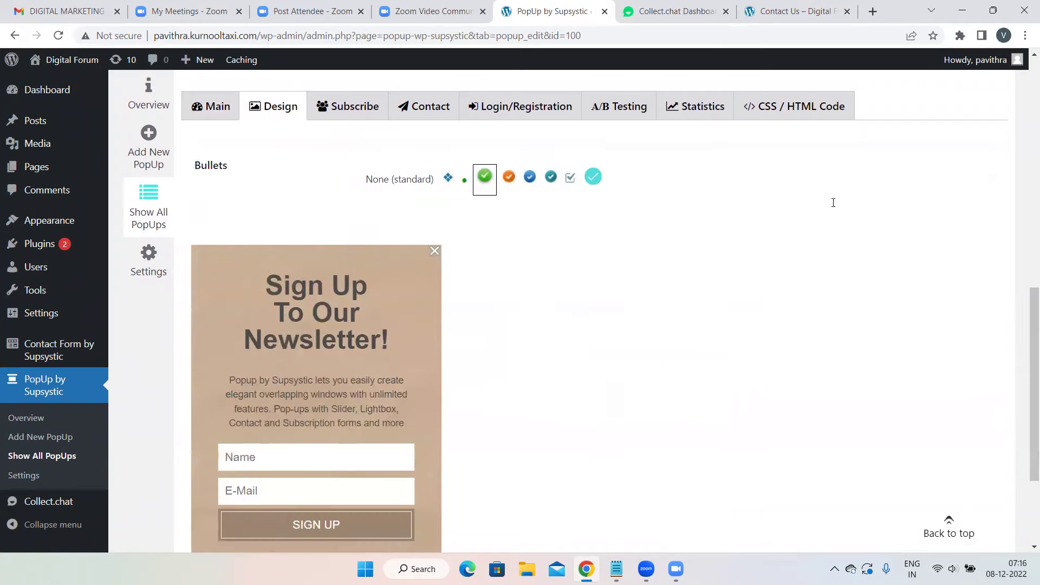
scroll(832, 205, "up", 1)
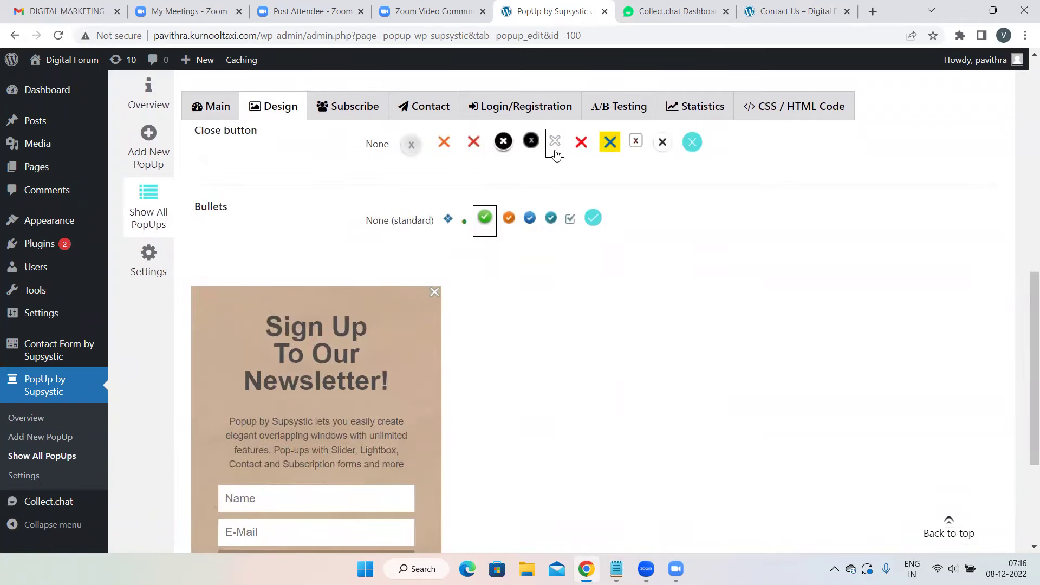
Step: Set the Design tab's close button to the thin grey X and review the preview
left_click(582, 145)
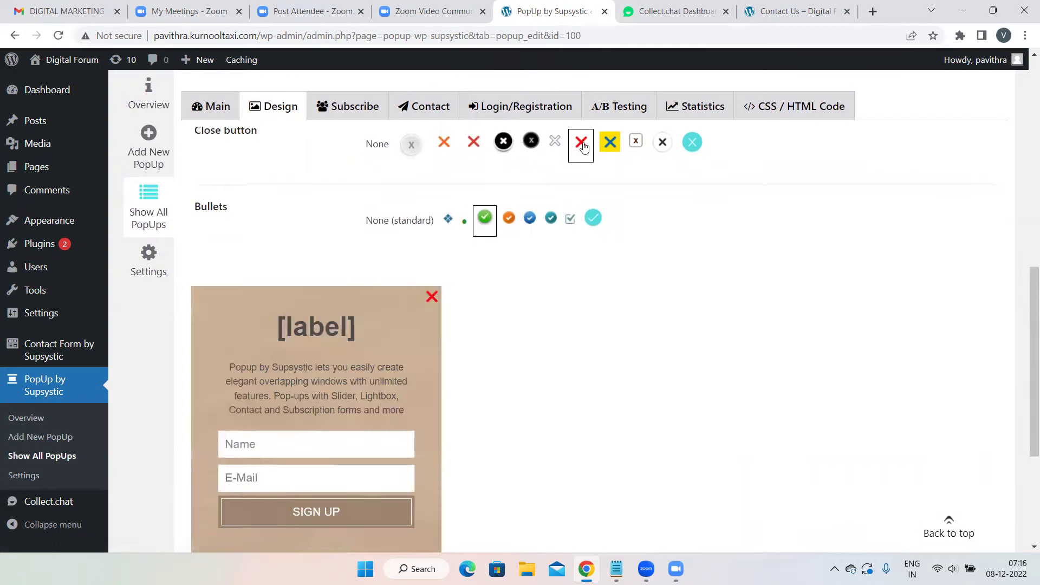
left_click(554, 142)
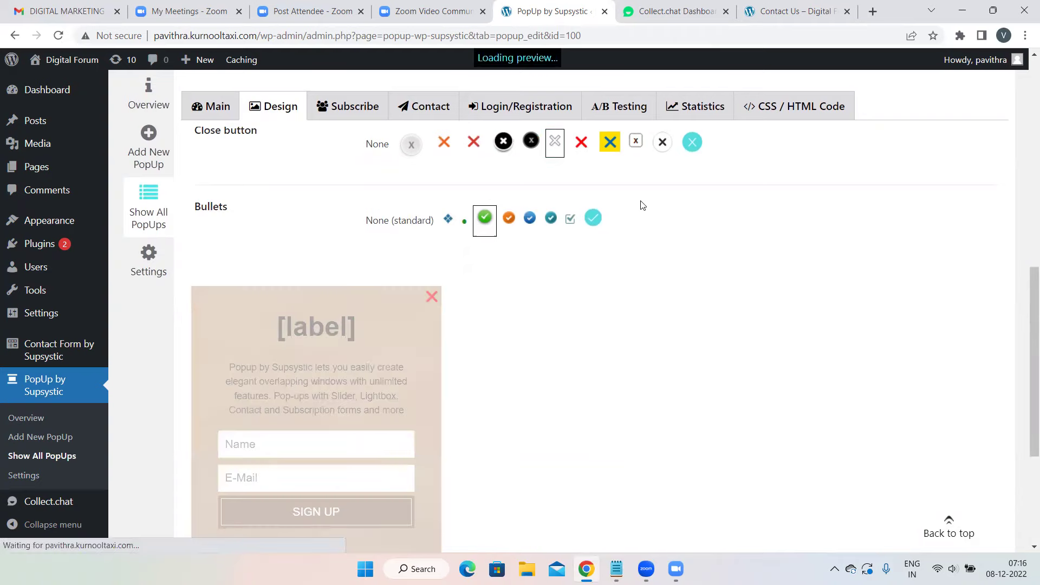
scroll(667, 217, "up", 1)
scroll(666, 217, "up", 6)
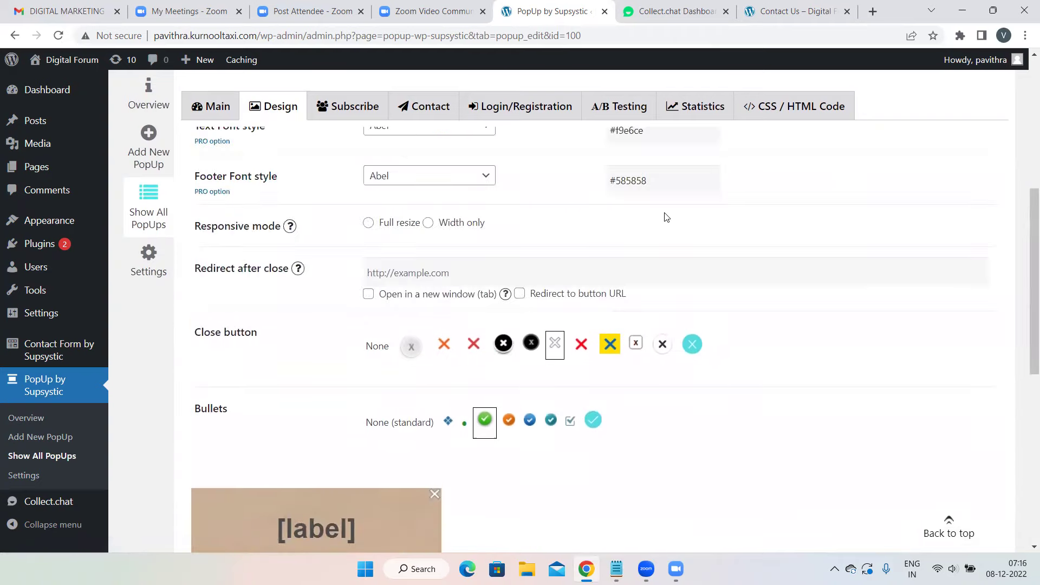
scroll(666, 217, "down", 9)
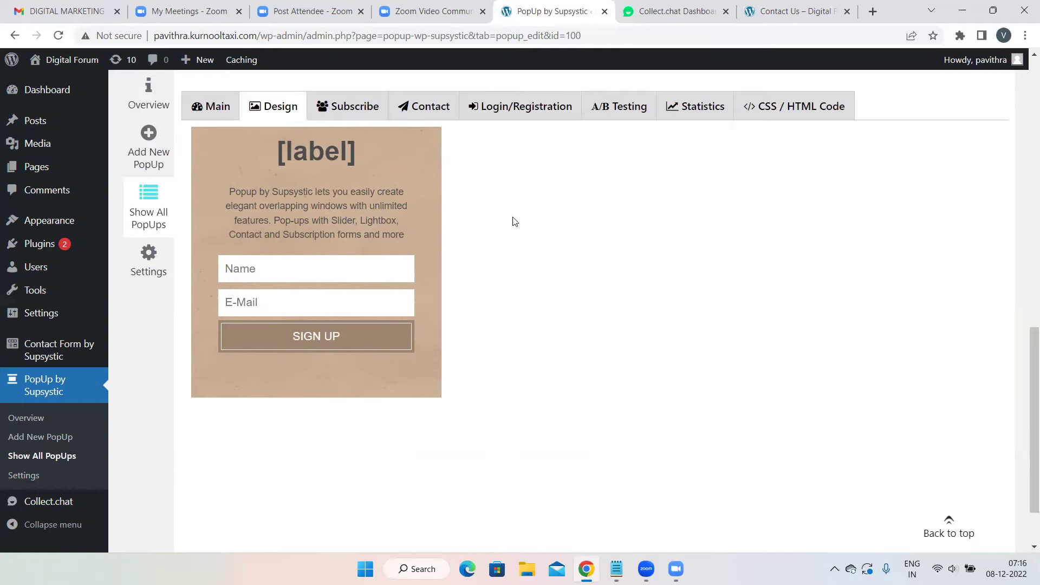
scroll(514, 222, "up", 12)
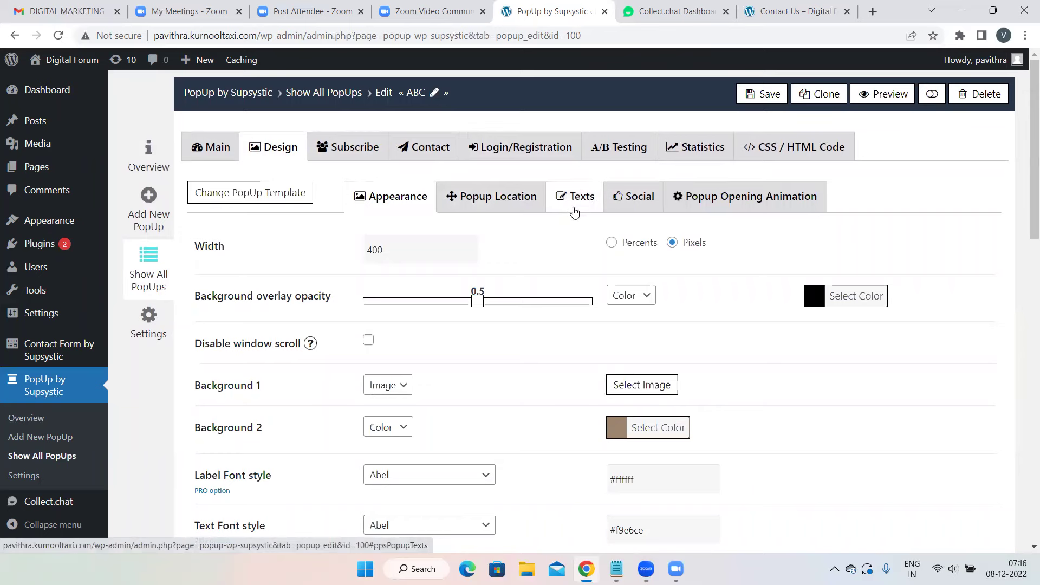
Step: Open the popup's Texts settings and inspect the text block paragraph
left_click(570, 209)
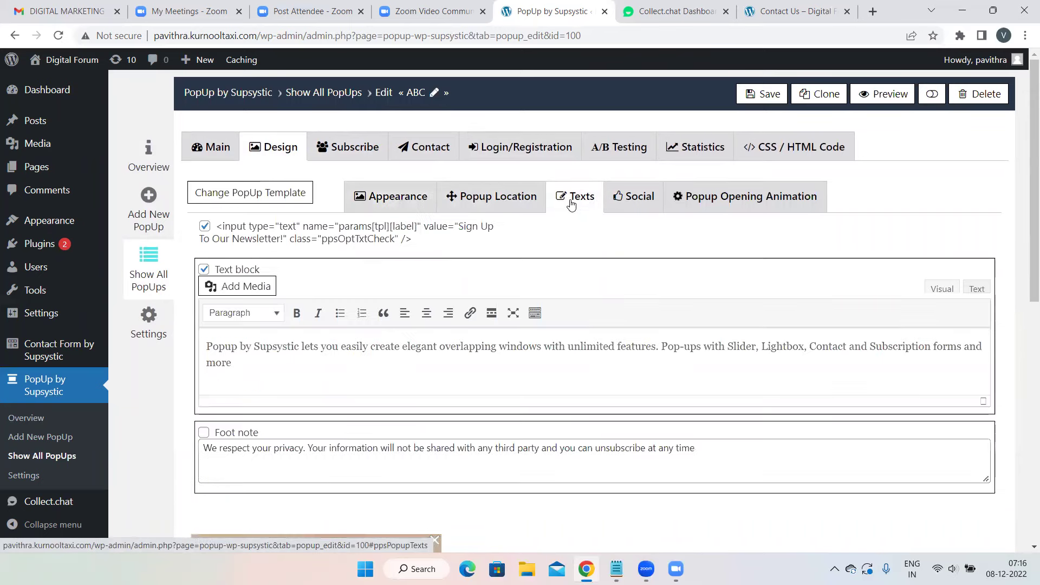
scroll(660, 296, "down", 1)
scroll(662, 300, "down", 1)
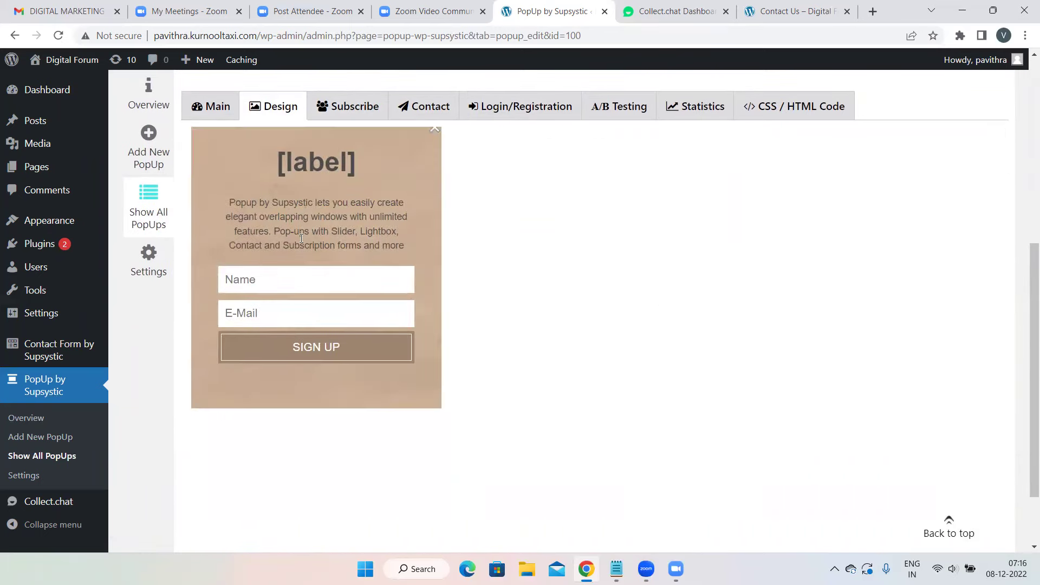
scroll(508, 200, "up", 6)
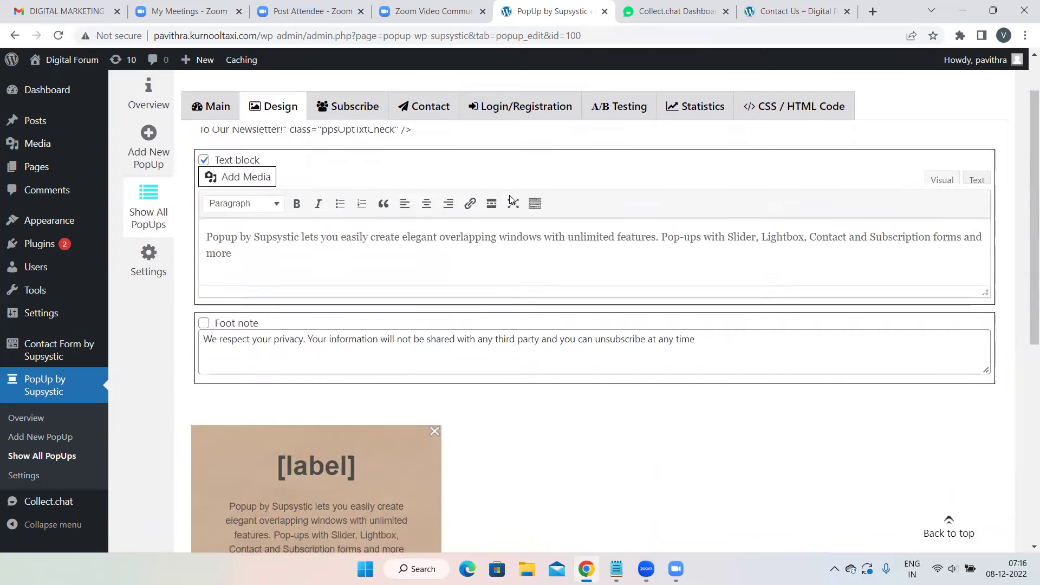
left_click_drag(251, 309, 206, 290)
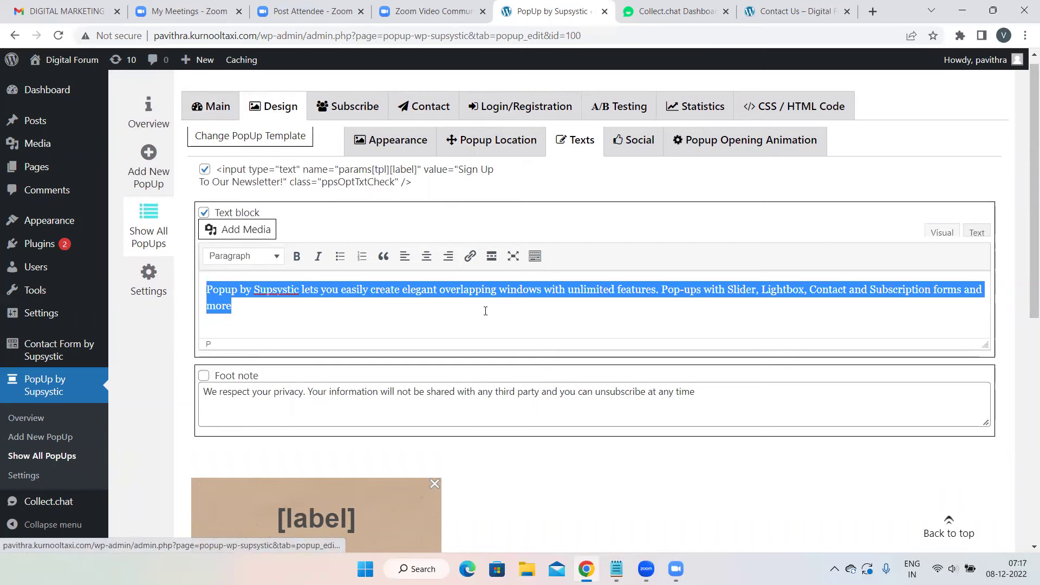
scroll(485, 309, "down", 3)
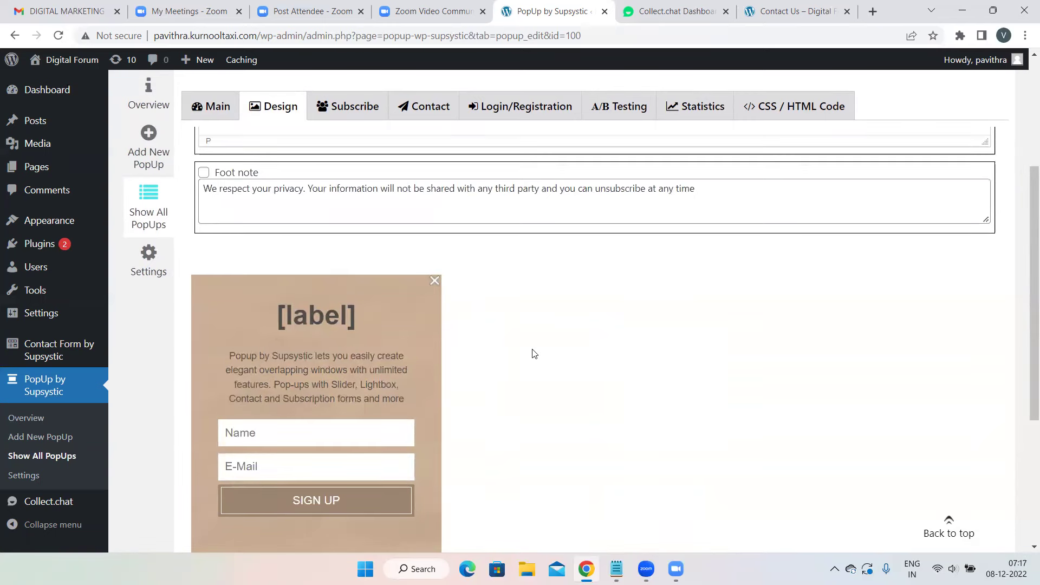
scroll(462, 371, "up", 3)
triple_click(242, 265)
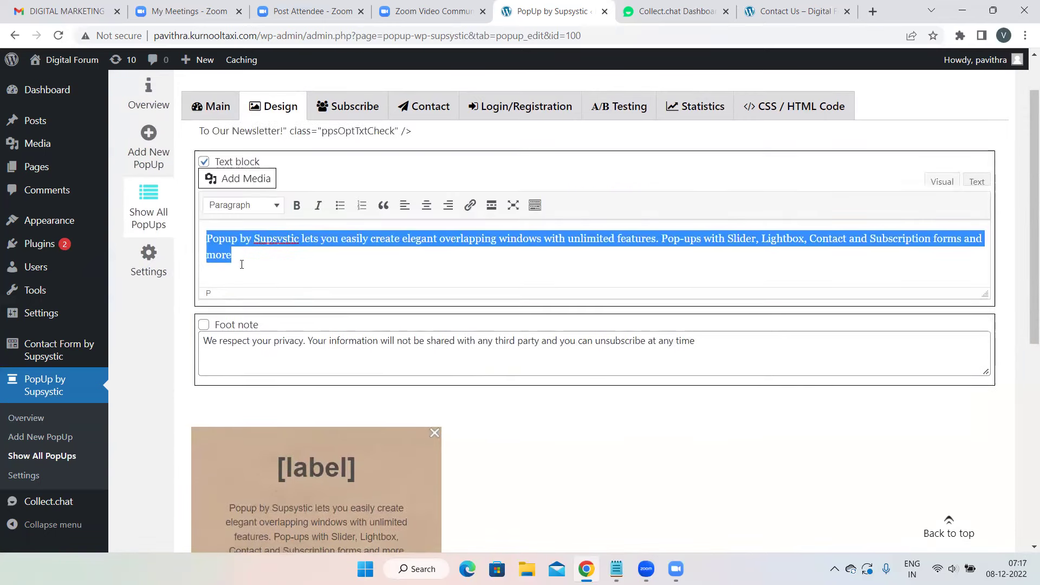
left_click(253, 260)
left_click_drag(238, 259, 207, 234)
scroll(596, 267, "down", 2)
left_click(584, 368)
Step: Inspect the 'label' parameter in the heading code and save the ABC popup
scroll(584, 369, "down", 4)
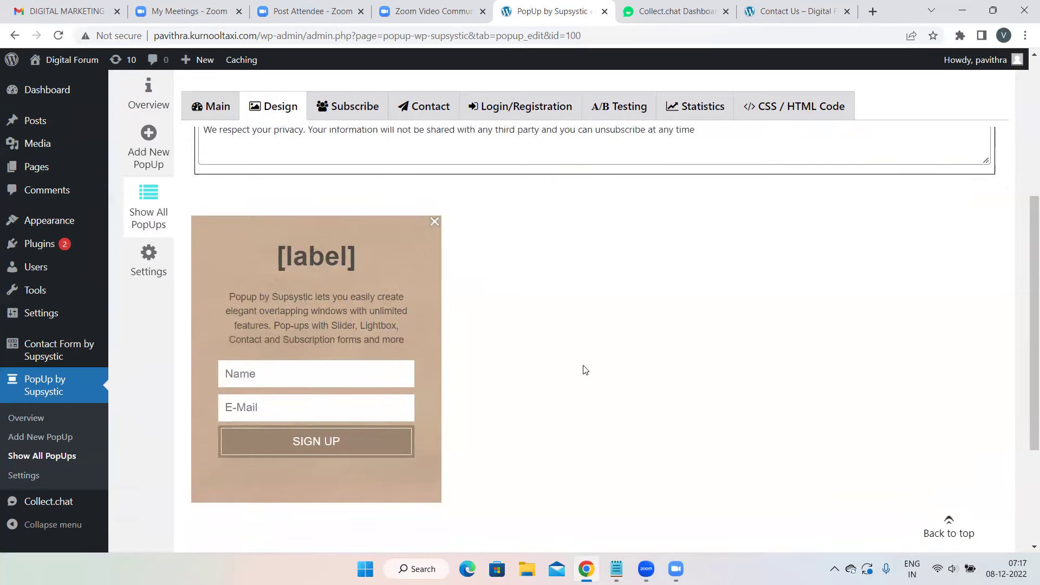
scroll(583, 368, "up", 4)
scroll(520, 346, "down", 3)
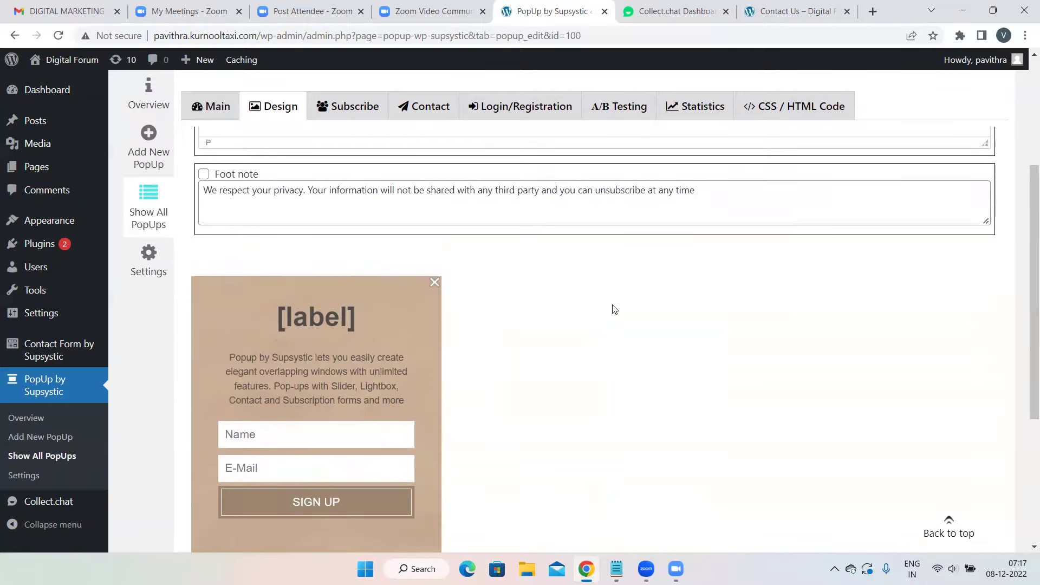
scroll(614, 309, "up", 5)
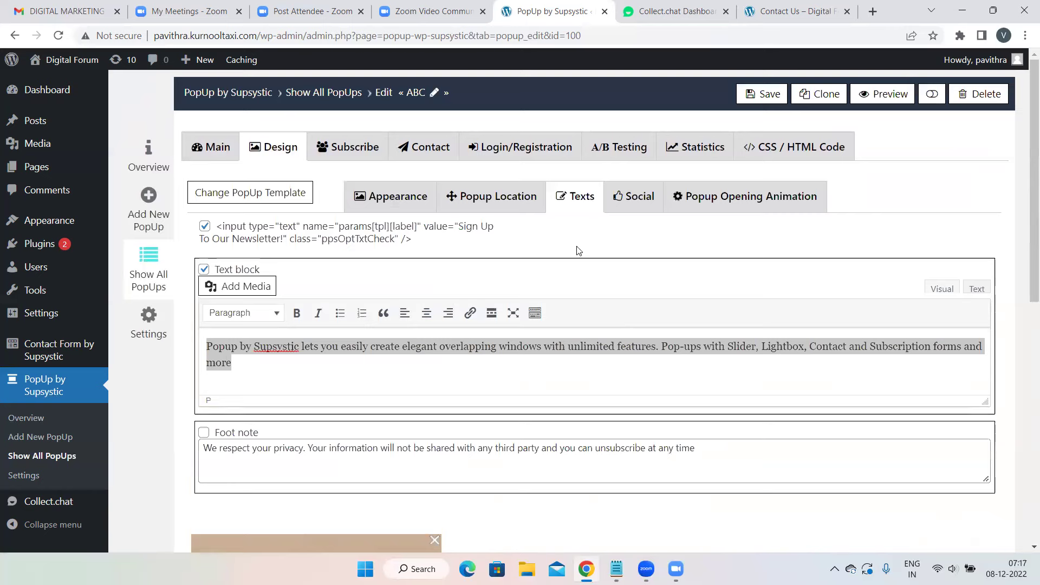
left_click_drag(414, 226, 393, 226)
scroll(479, 268, "down", 5)
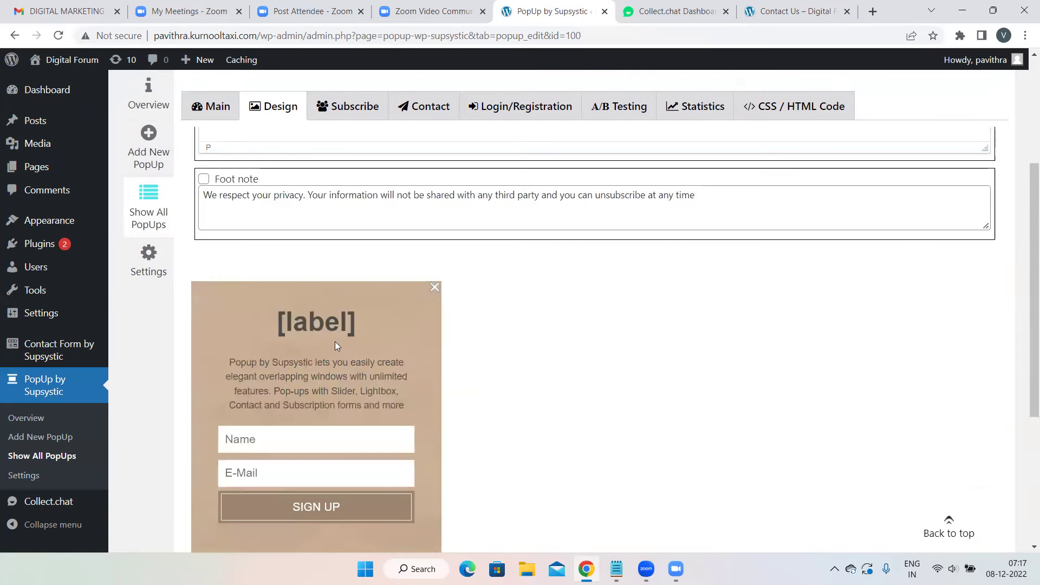
scroll(535, 314, "up", 5)
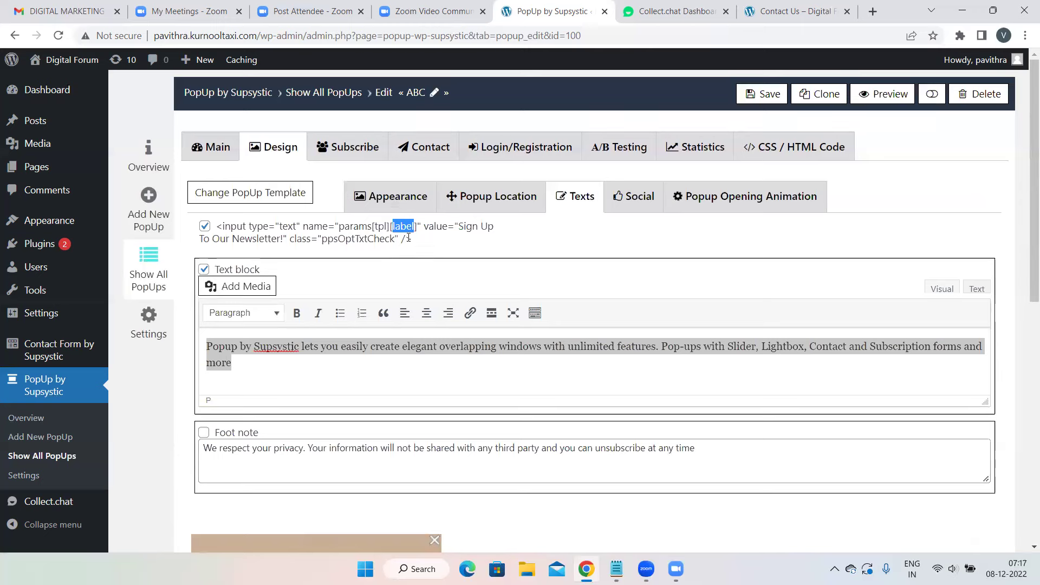
left_click(632, 239)
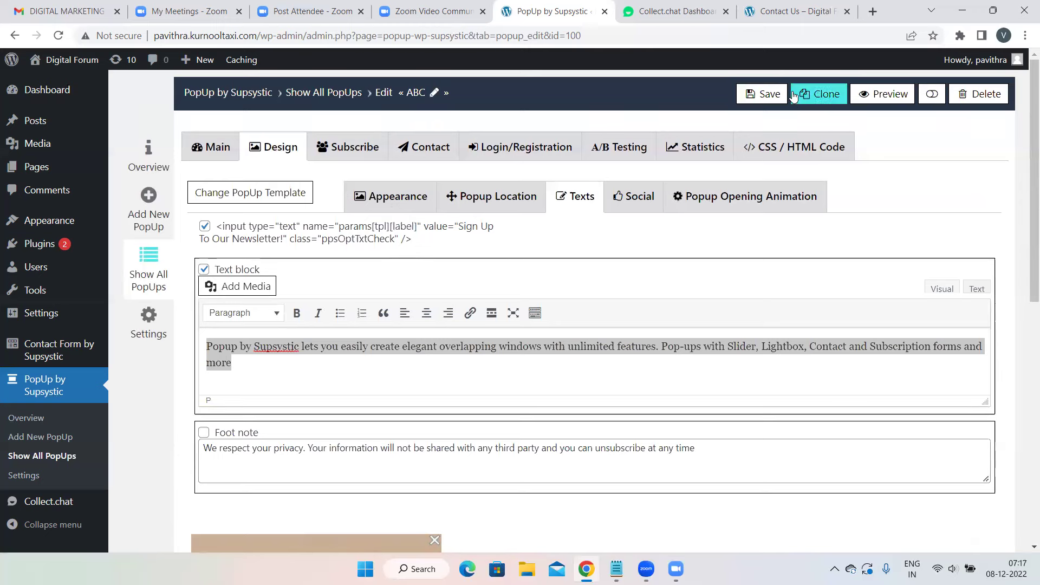
left_click(768, 92)
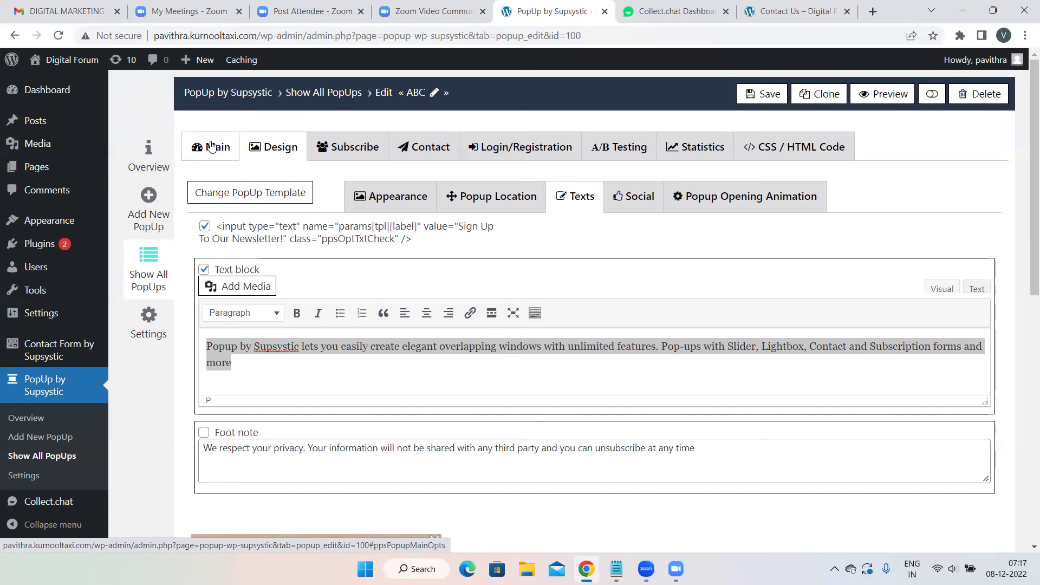
Step: View the ABC popup's Main tab display rules and select the site's URL
left_click(211, 147)
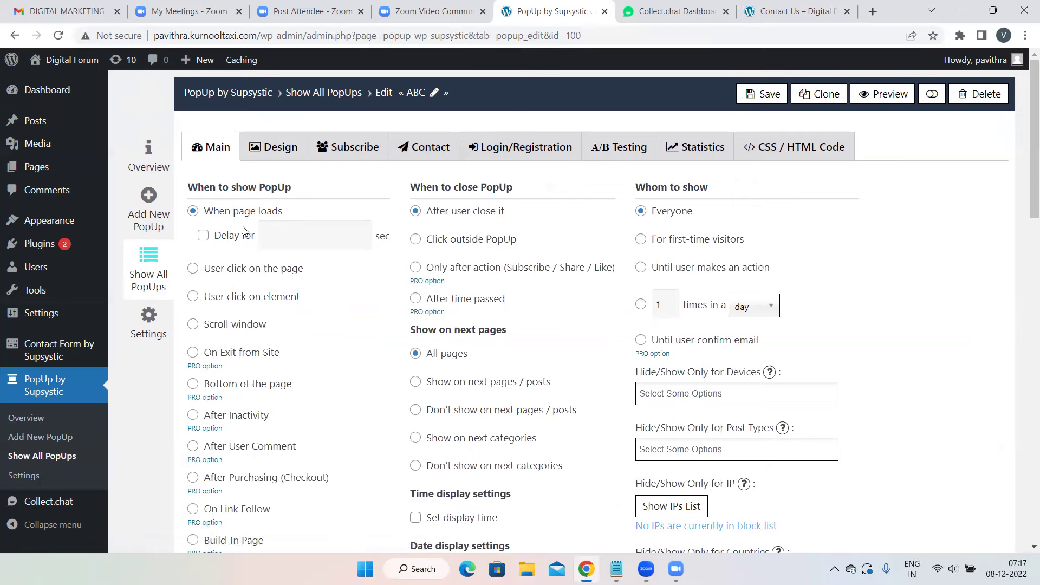
left_click_drag(260, 35, 148, 35)
key("ctrl+c")
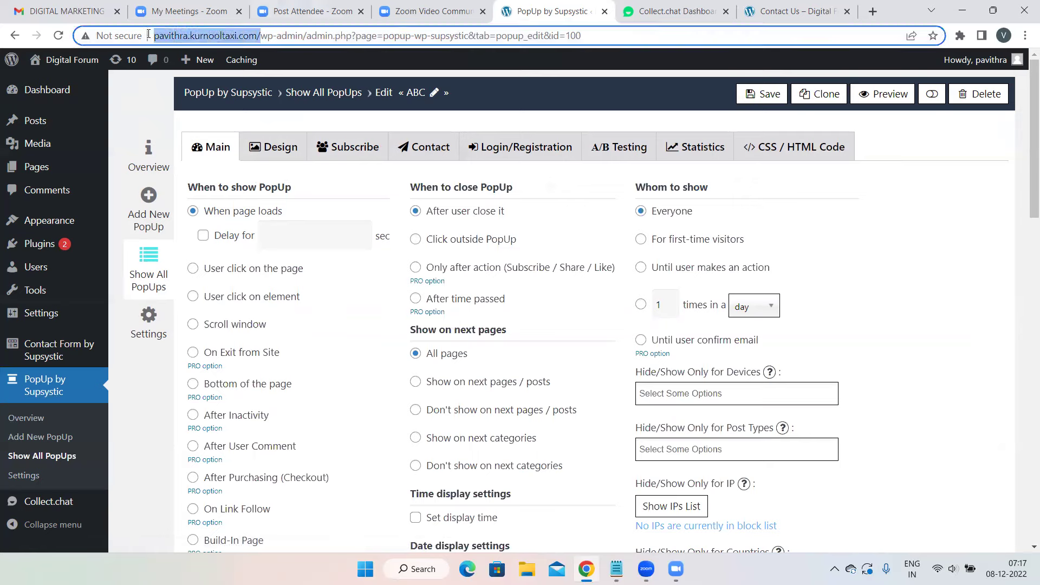
left_click(872, 12)
Step: Load the site home page in a new tab and close the Collect.chat and Zoom tabs
left_click(737, 36)
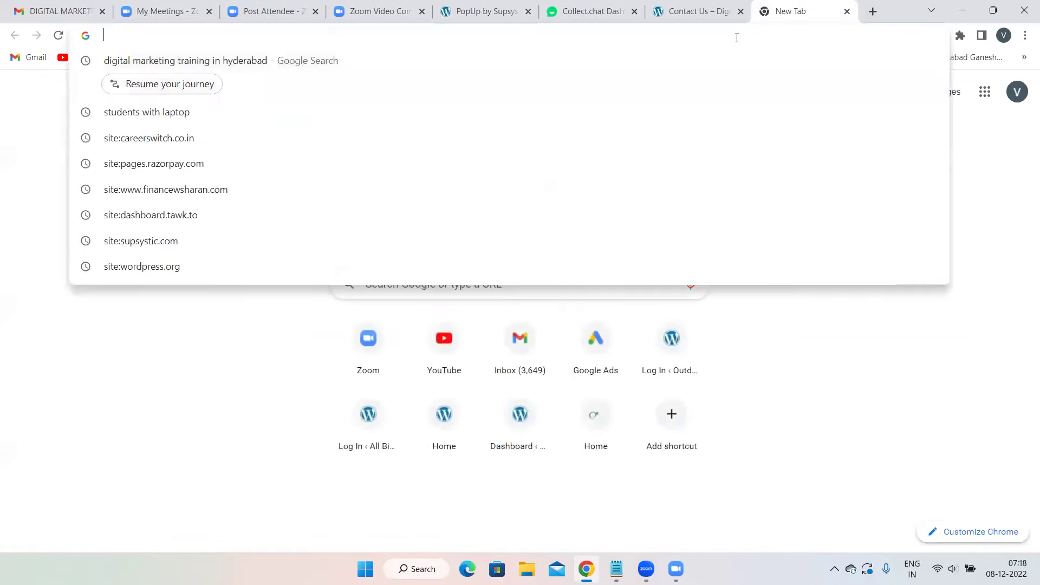
key("ctrl+v")
key("Return")
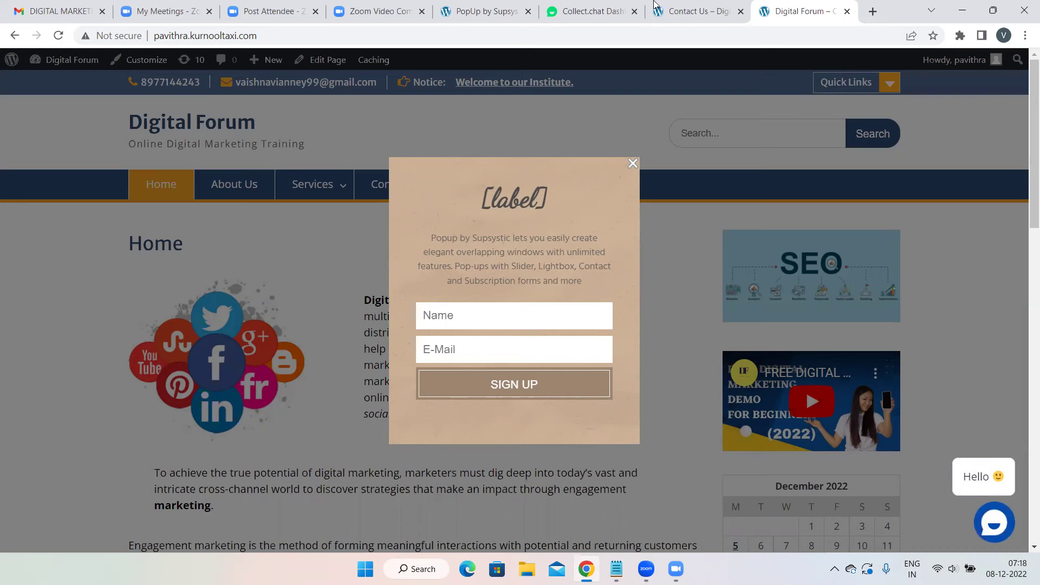
left_click(460, 10)
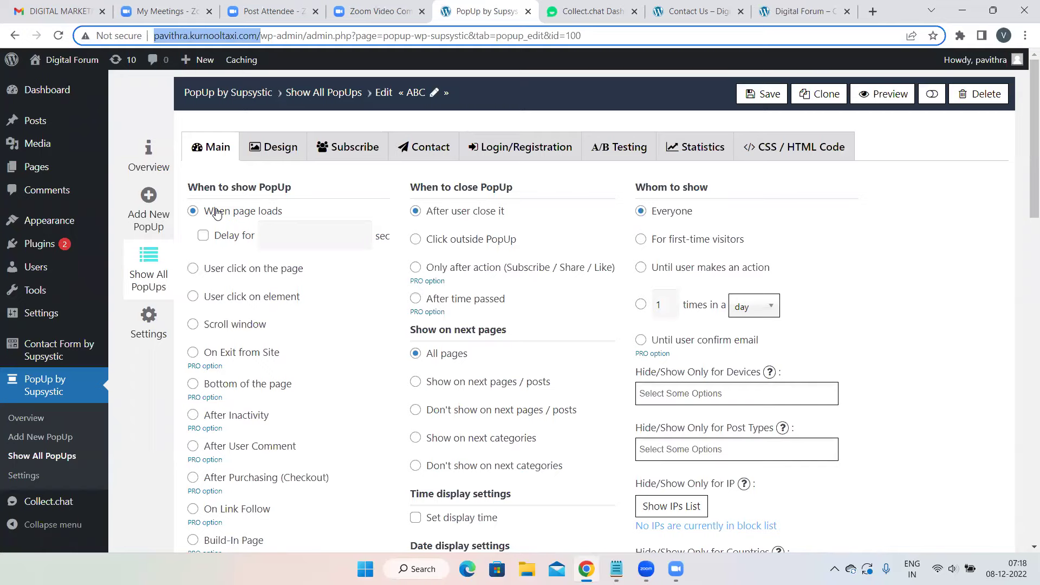
left_click(634, 12)
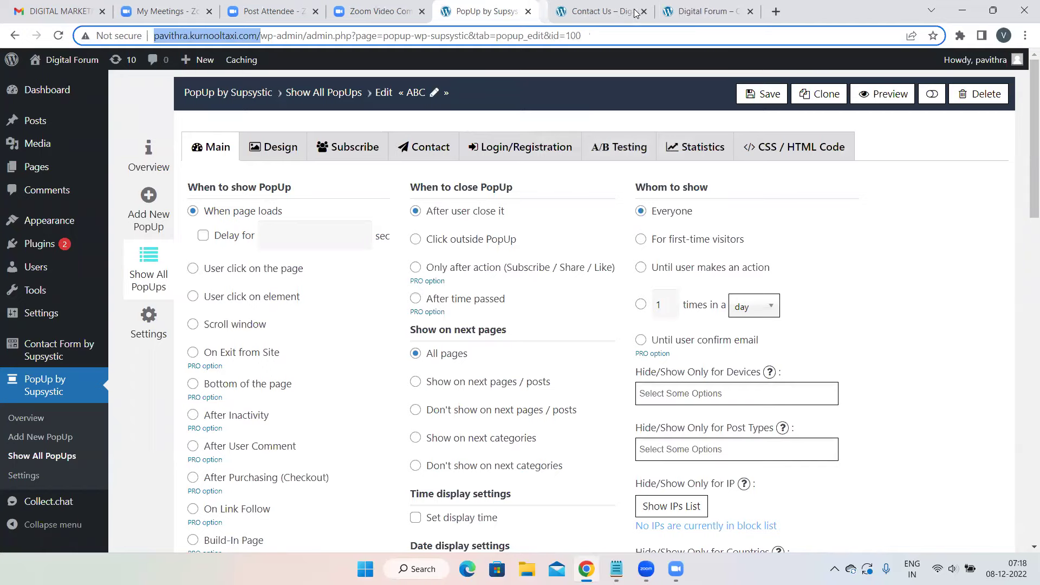
left_click(422, 11)
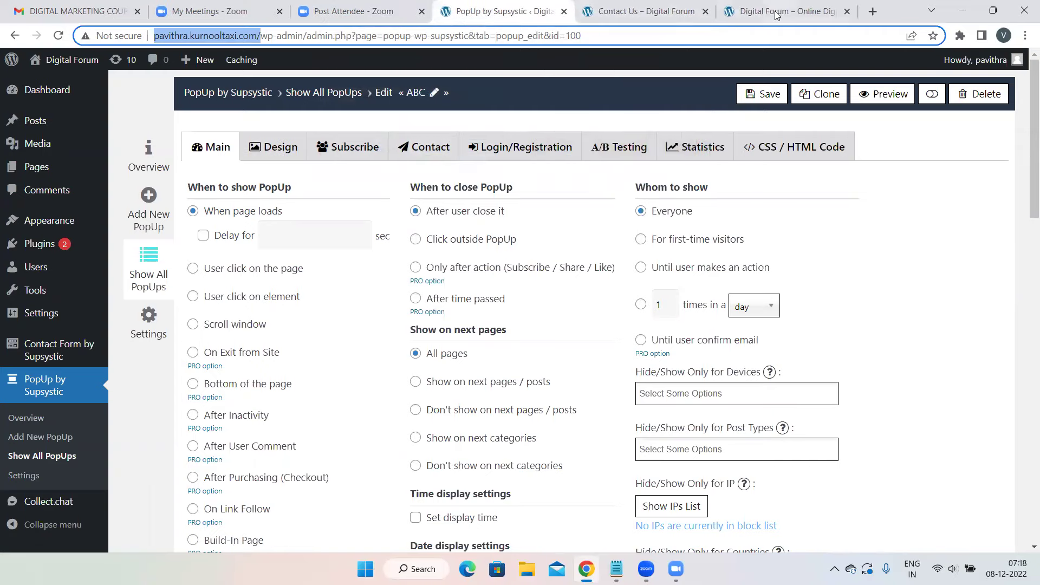
left_click(767, 6)
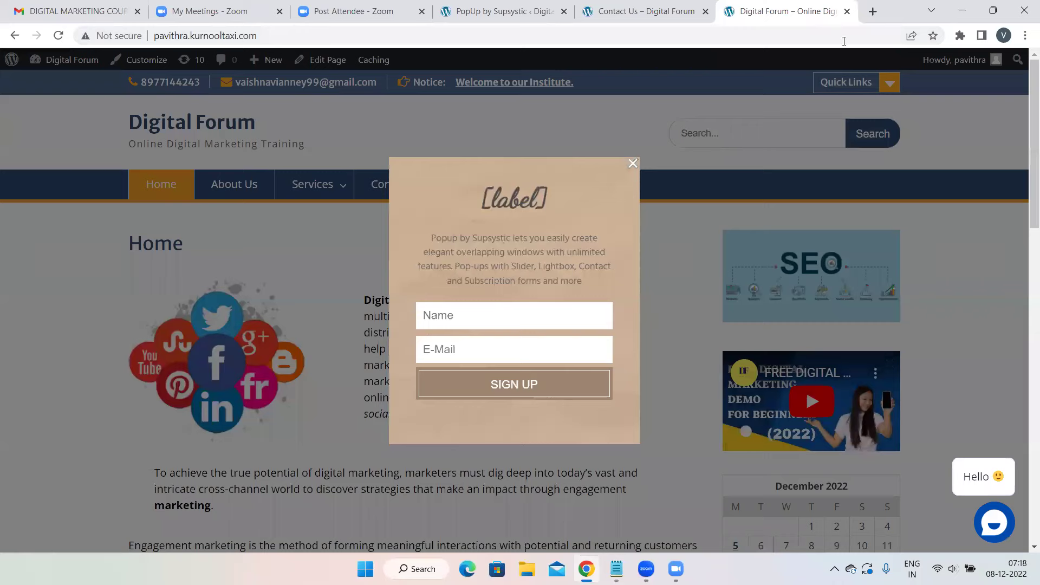
Step: Reload the home page in a fresh tab, close the signup popup, and return to the ABC settings
left_click(873, 11)
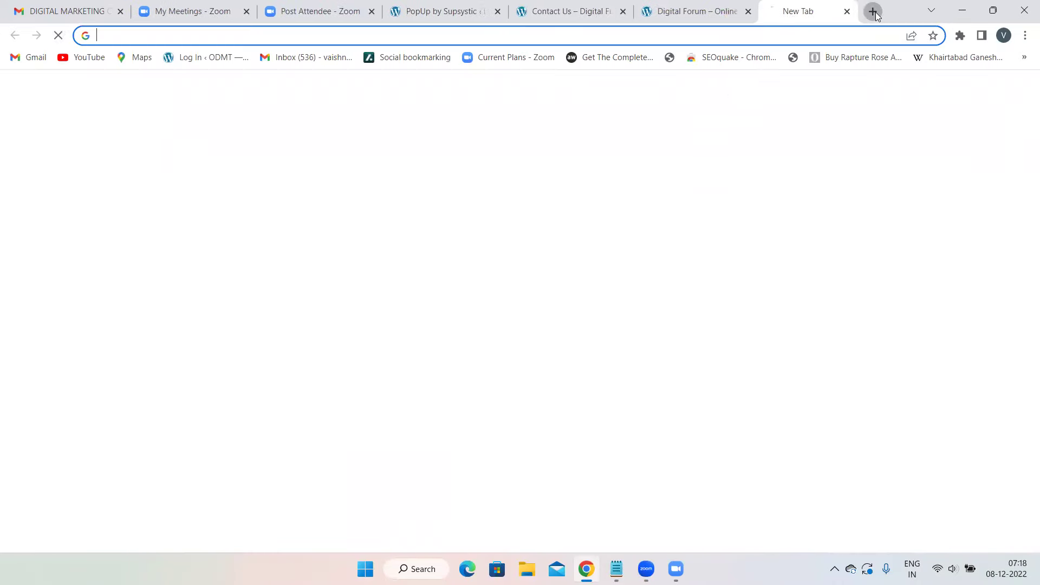
key("ctrl+v")
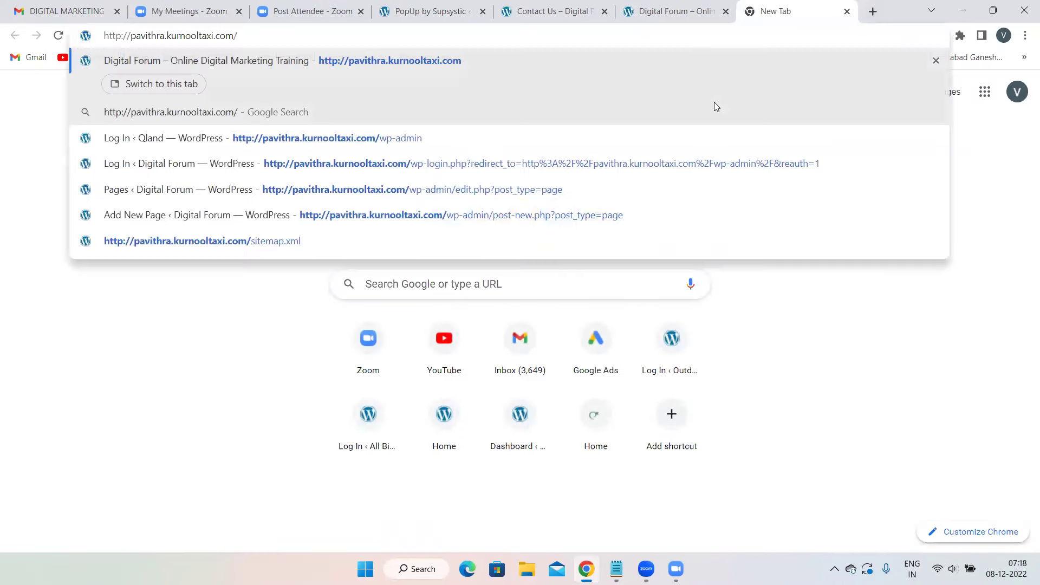
key("Return")
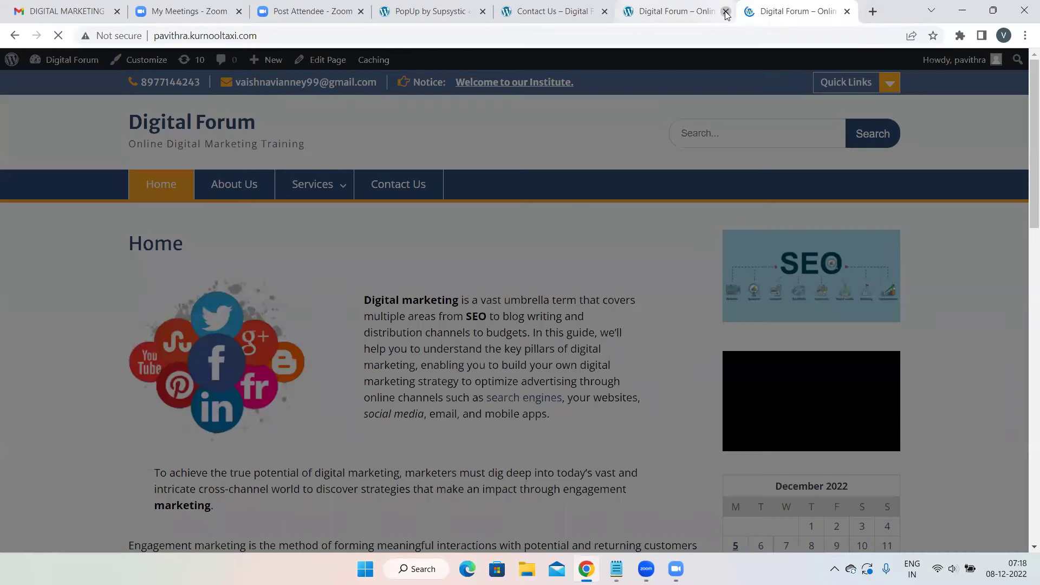
left_click(726, 11)
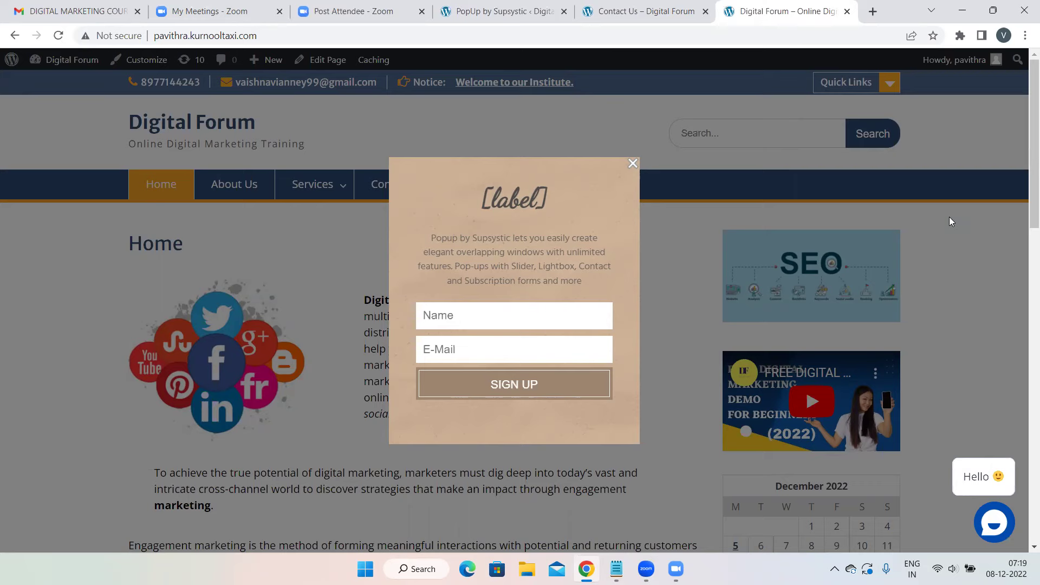
left_click(633, 164)
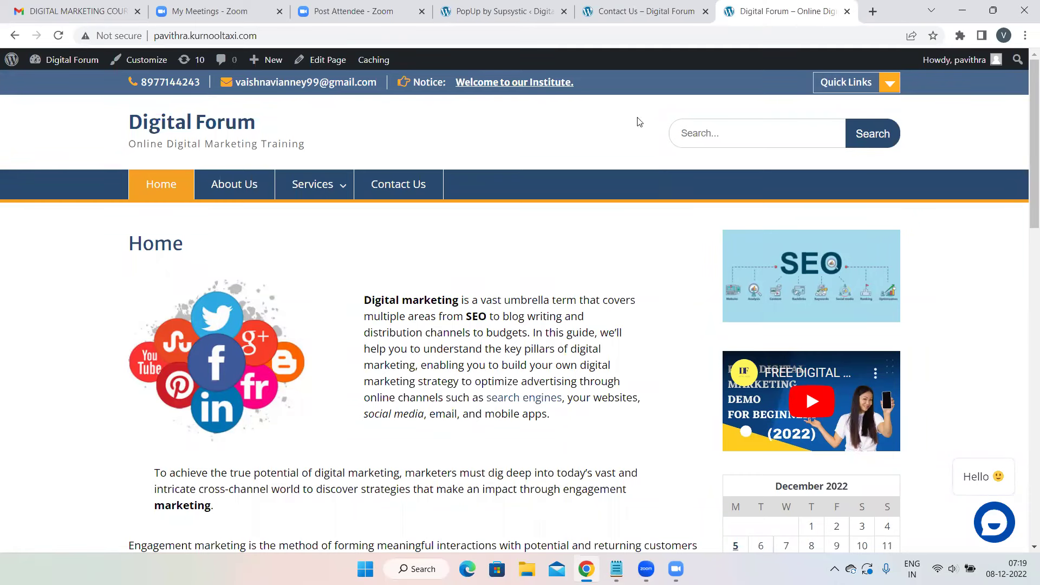
left_click(662, 8)
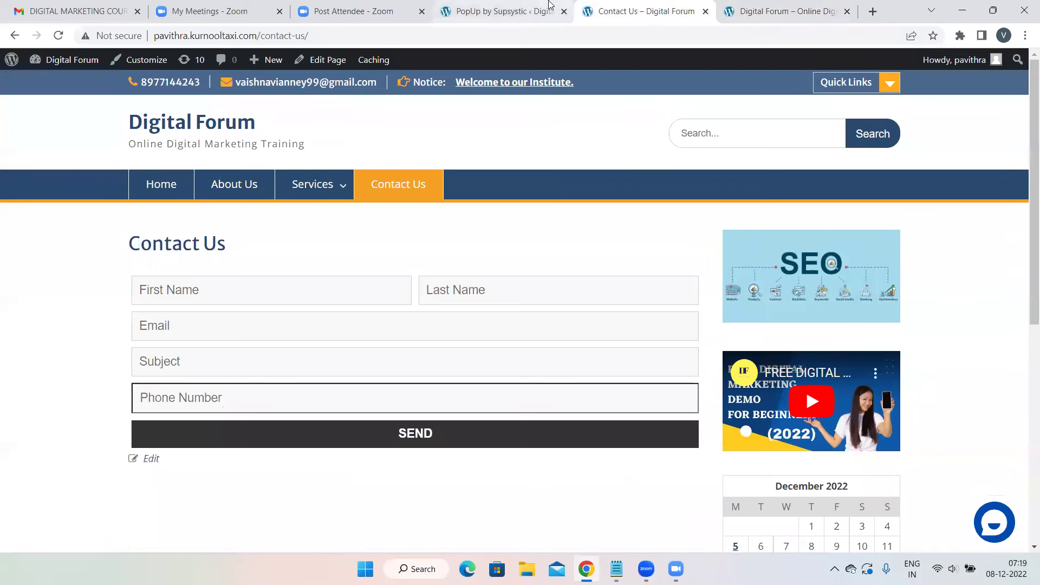
left_click(549, 7)
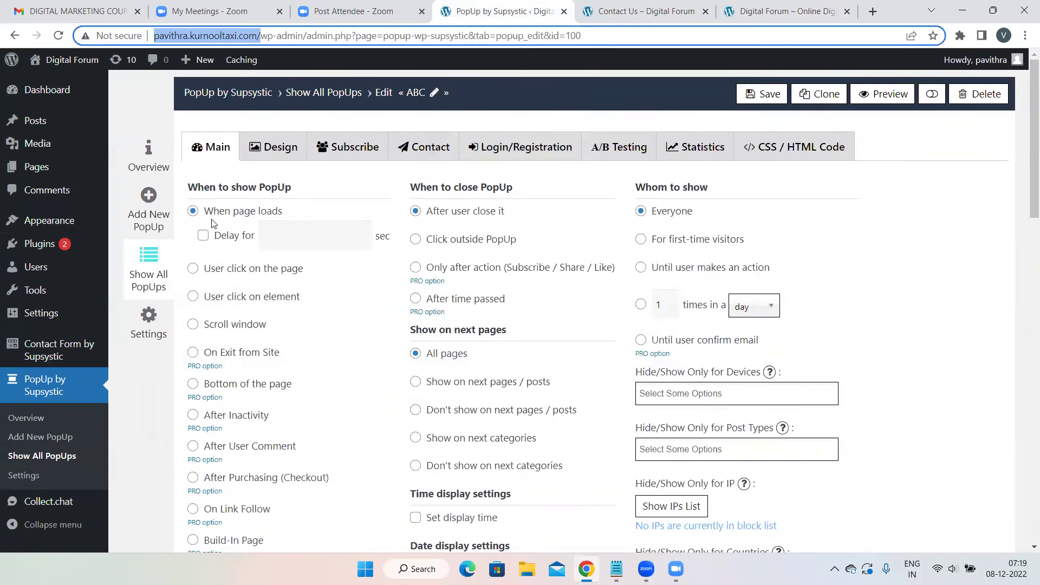
Step: Tick 'Delay for' with 5 seconds on the Main tab and save the ABC popup
left_click(203, 235)
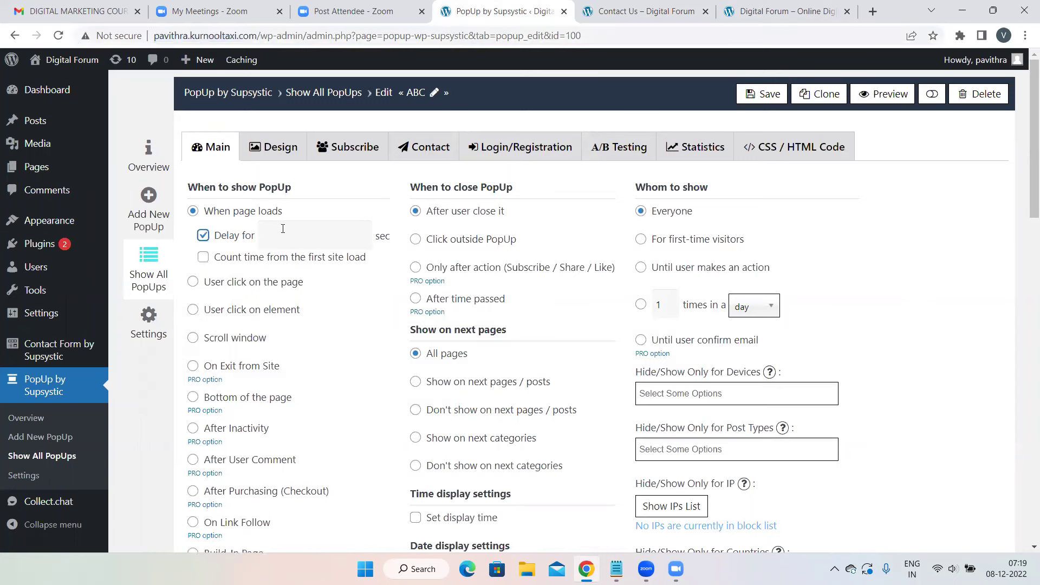
left_click(311, 230)
type("5")
left_click(766, 95)
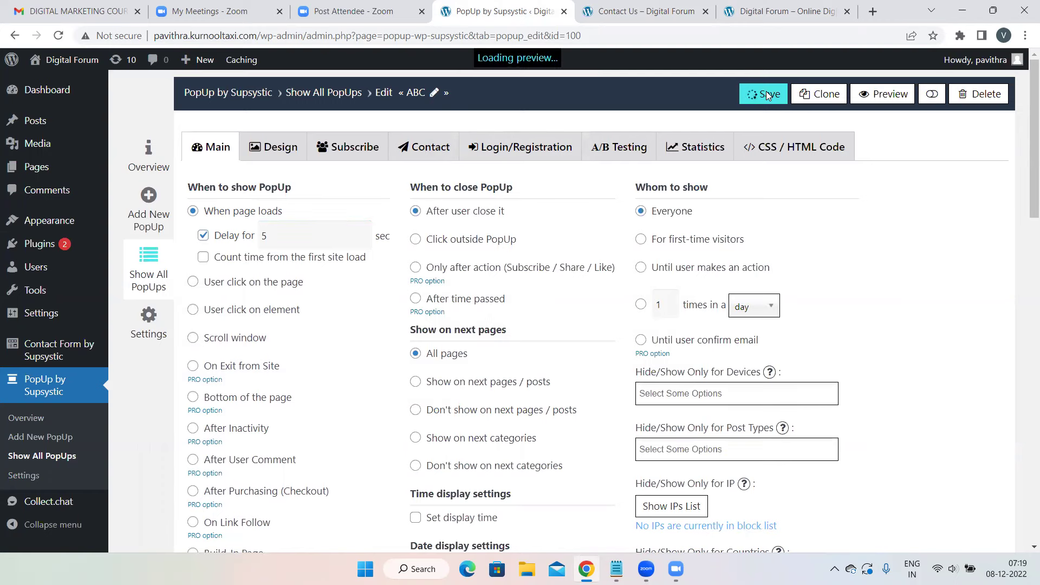
left_click(795, 10)
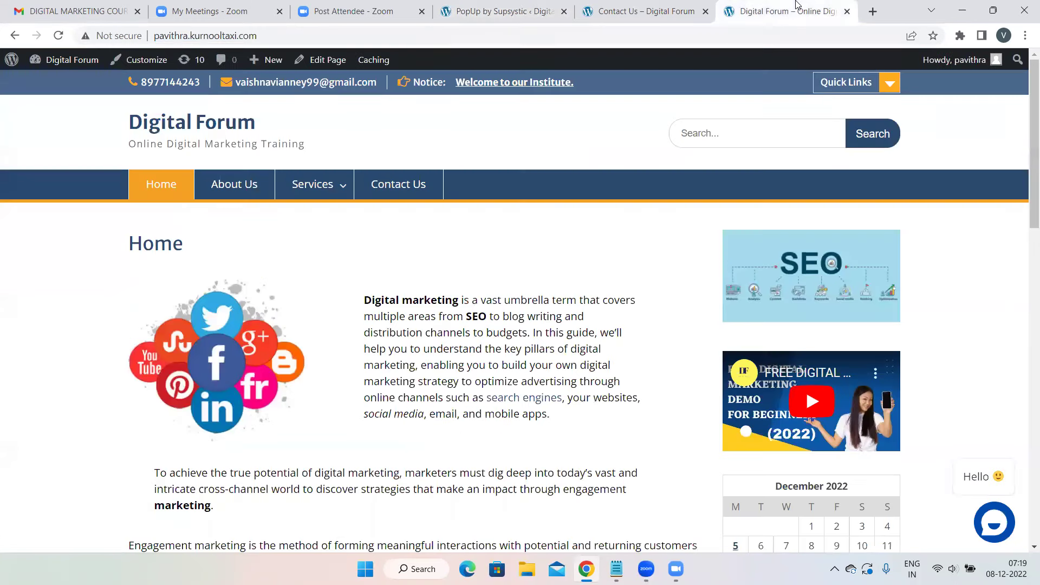
Step: Replace the old site tab with a freshly loaded home page
left_click(847, 11)
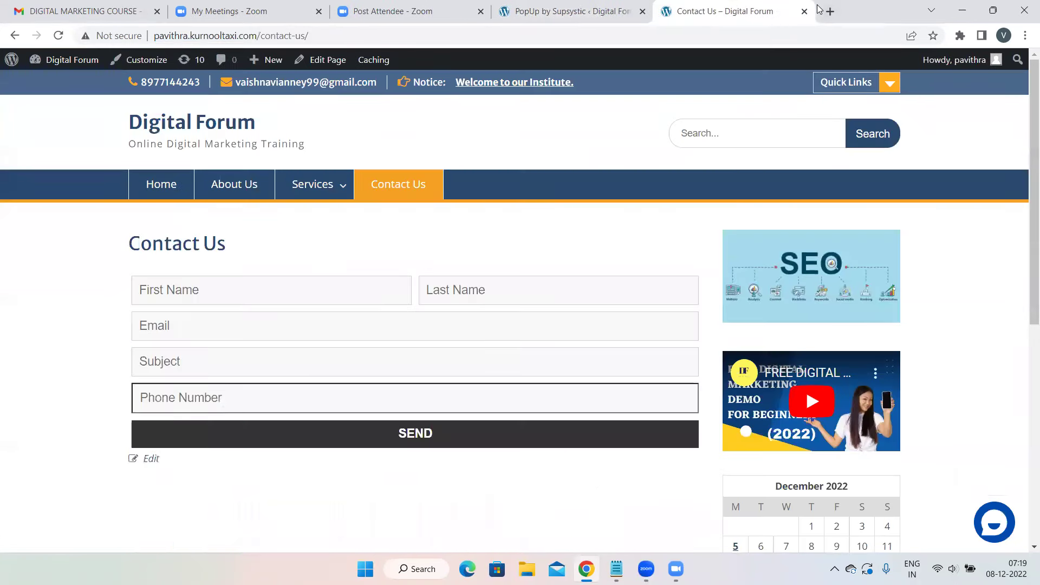
left_click(829, 13)
key("ctrl+v")
key("Return")
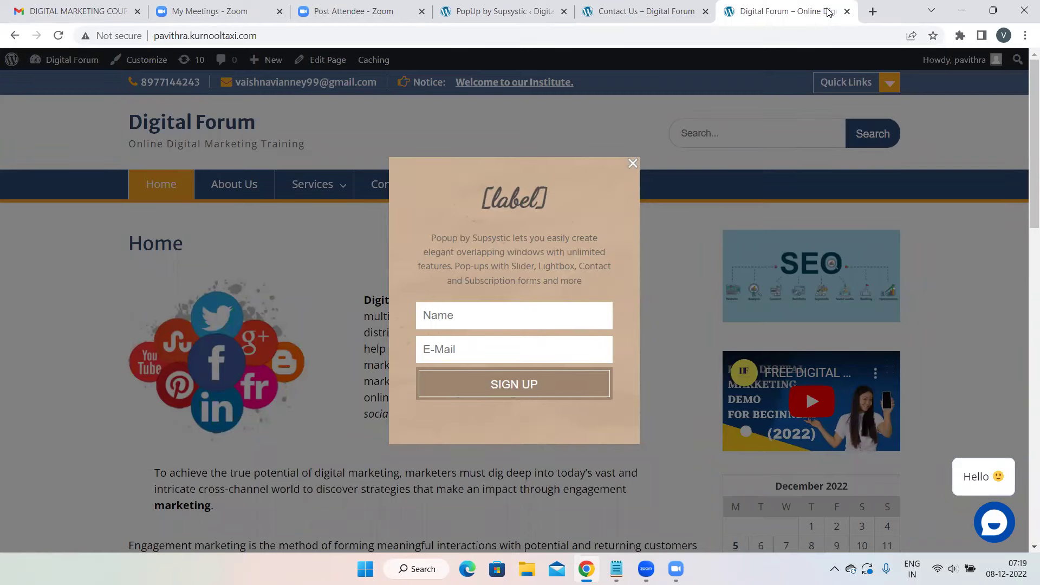
left_click(670, 5)
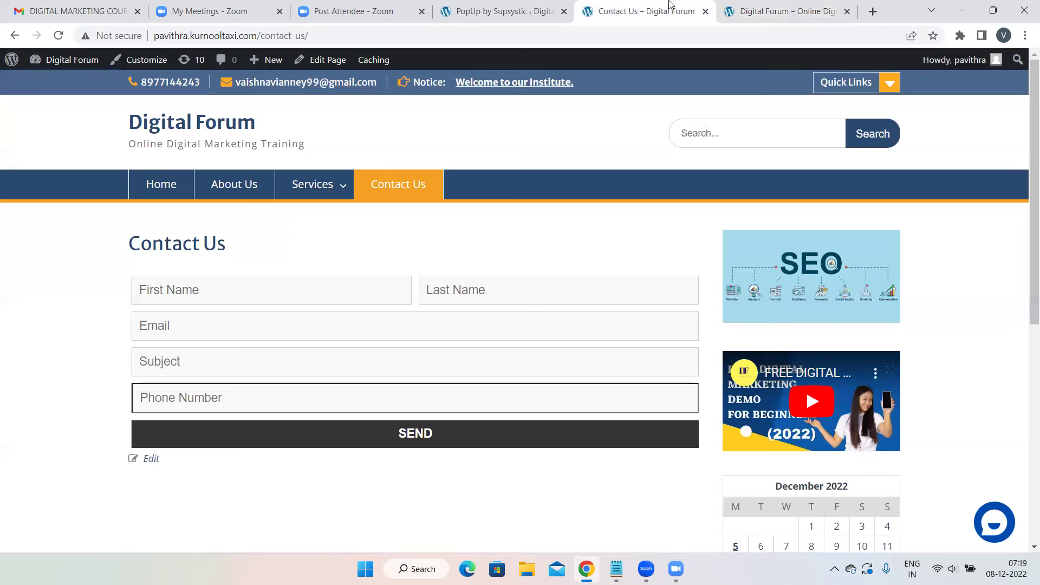
left_click(540, 5)
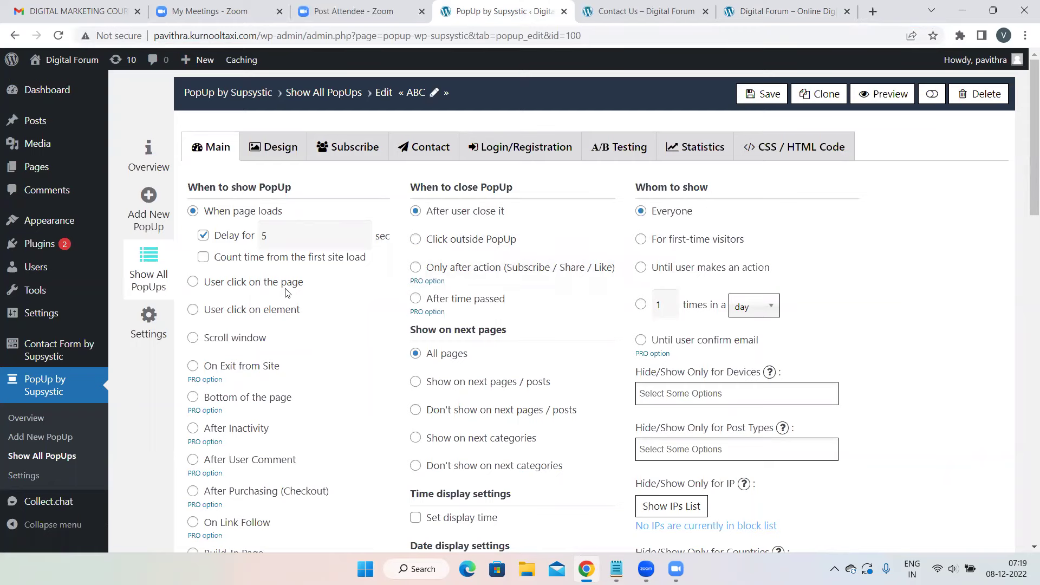
Step: Confirm the signup popup appears on the home page, close it, and return to the ABC settings
left_click(763, 8)
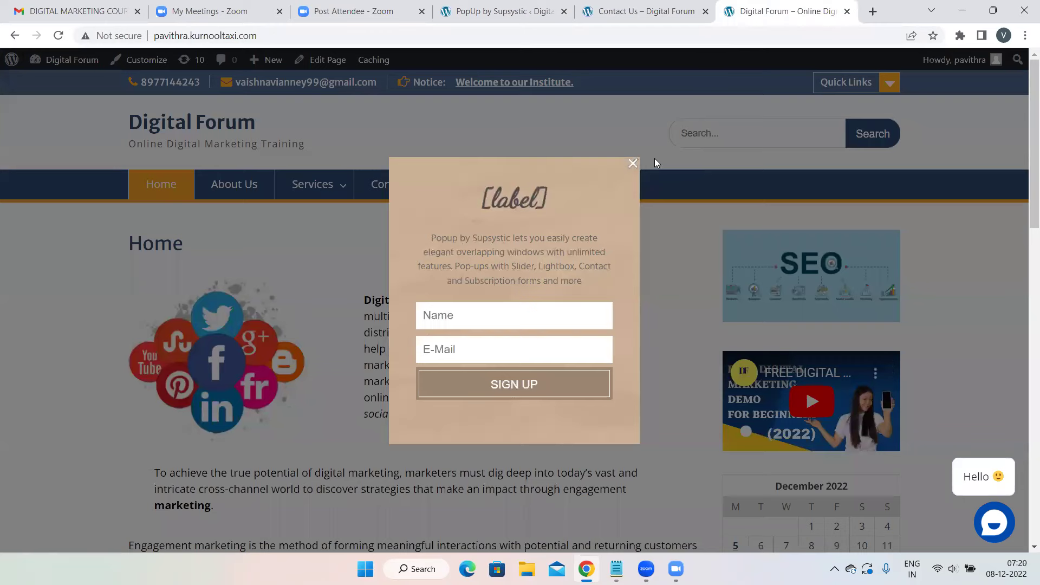
left_click(632, 163)
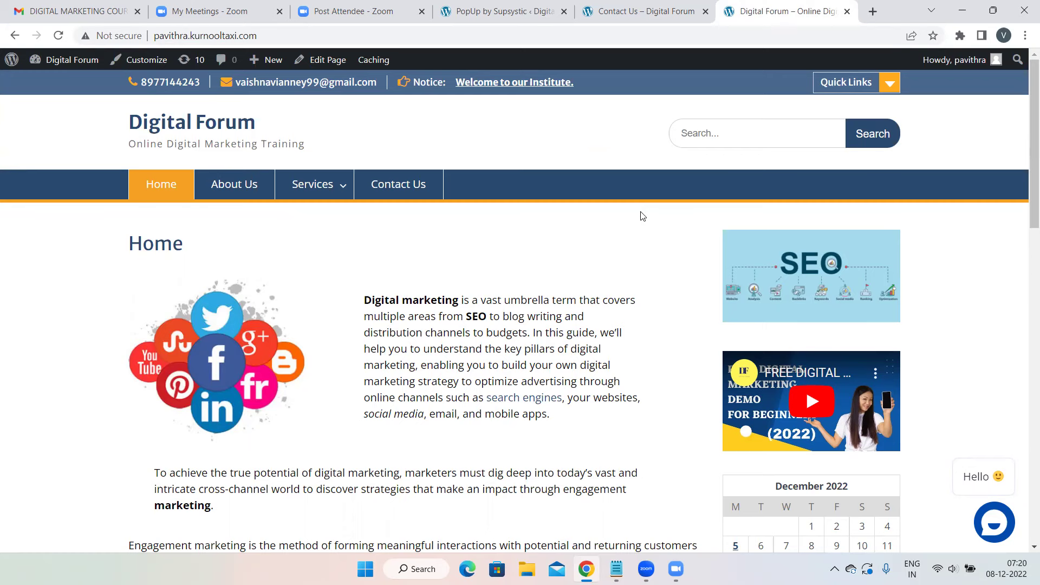
scroll(643, 211, "down", 10)
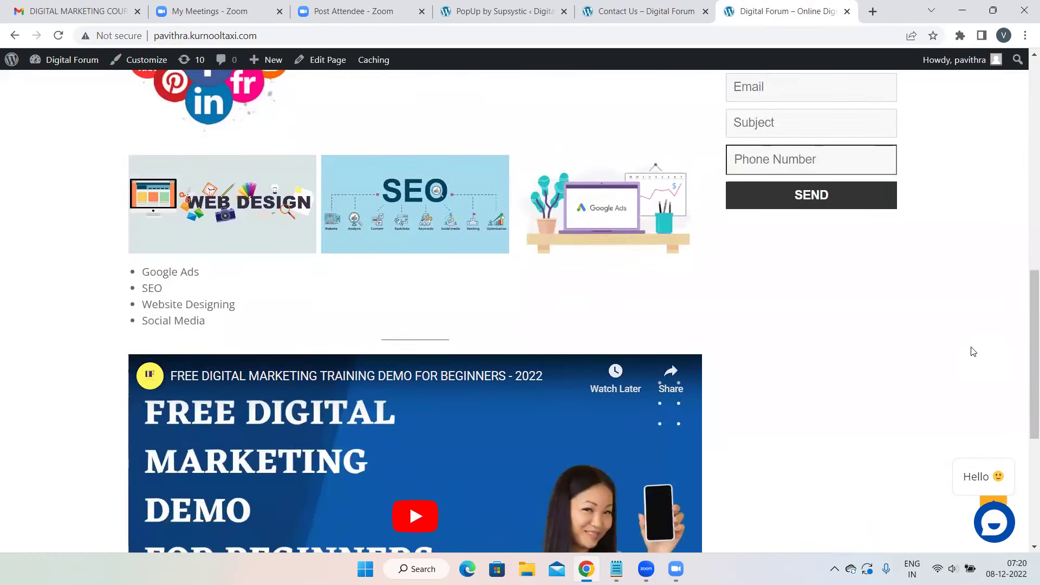
scroll(973, 350, "up", 10)
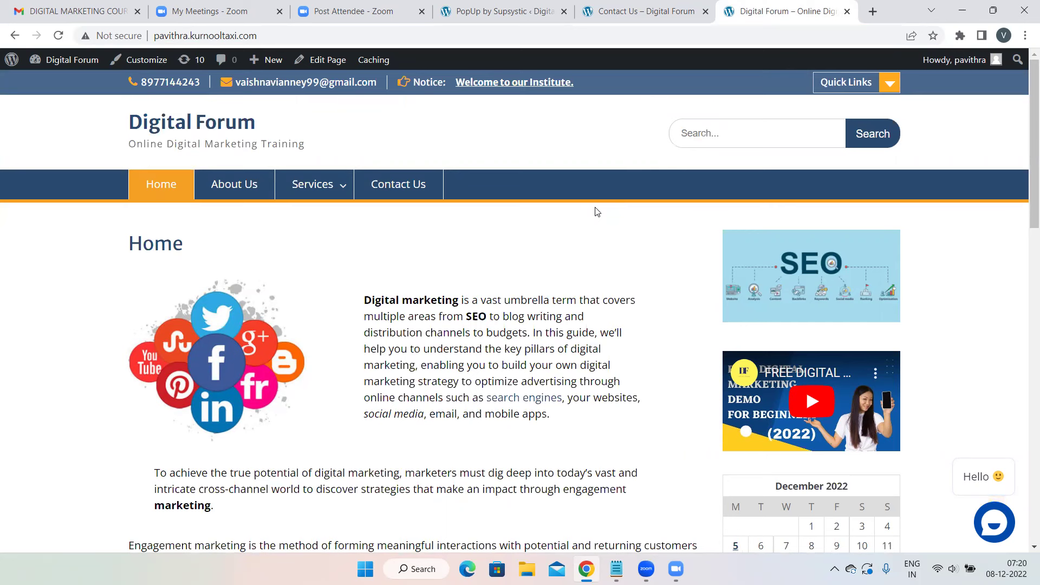
left_click(516, 8)
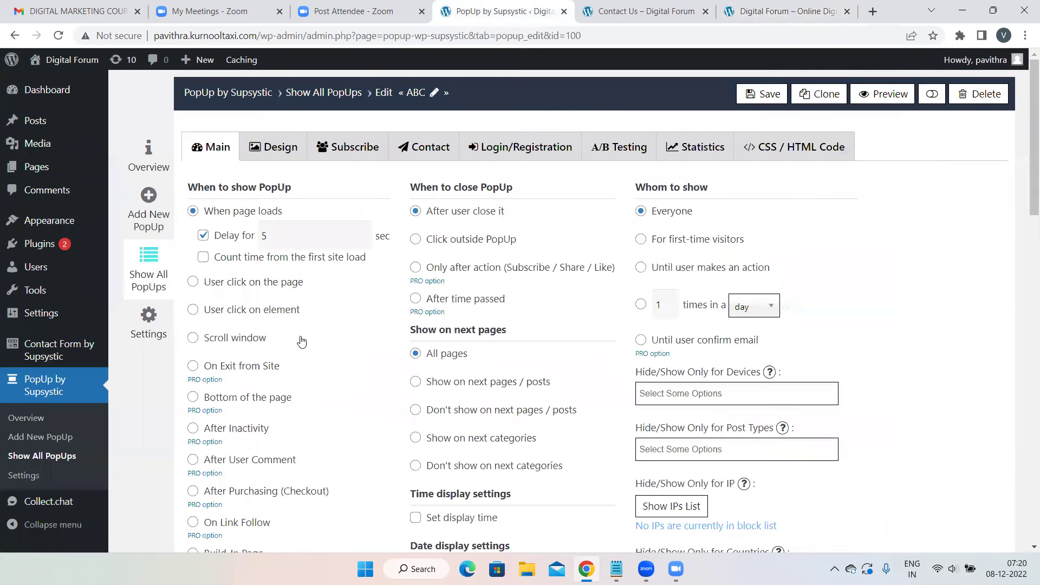
Step: Set the ABC popup to open on user click on the page with no delay, and save
left_click(193, 282)
left_click(202, 234)
left_click(759, 94)
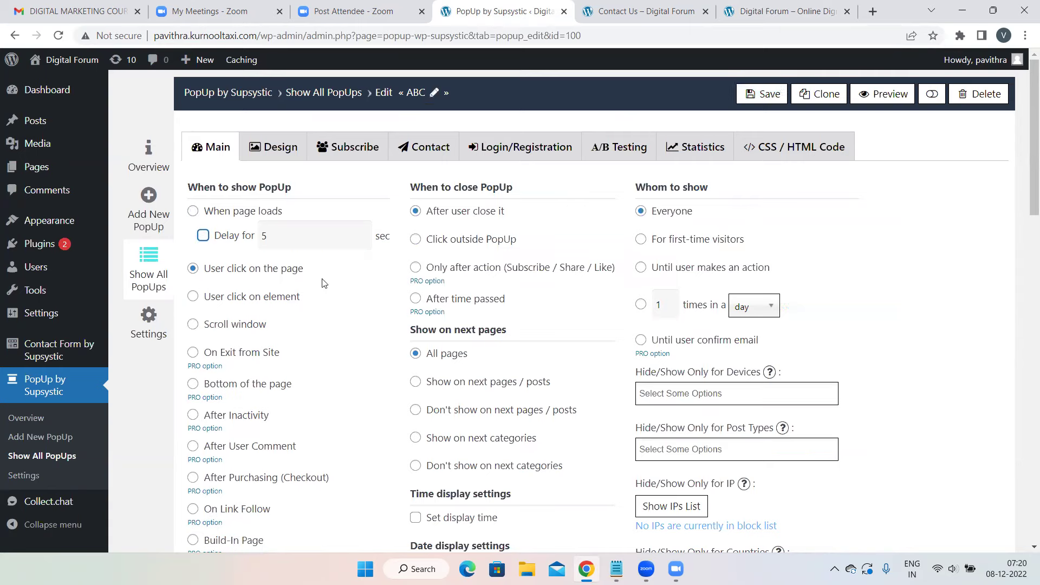
left_click(754, 86)
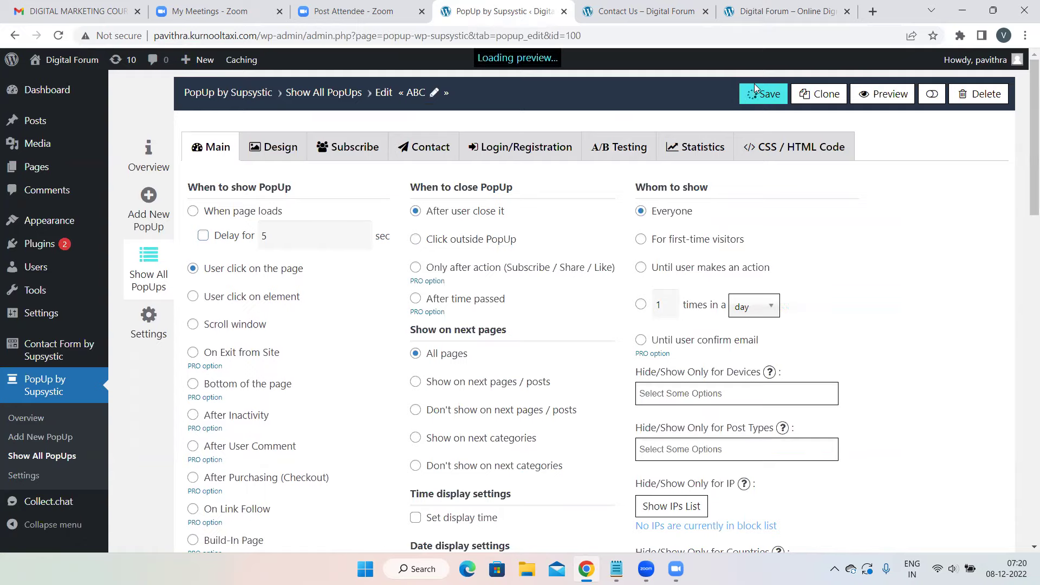
Step: Reload the site in a fresh tab to test the popup, then return to its settings
left_click(848, 11)
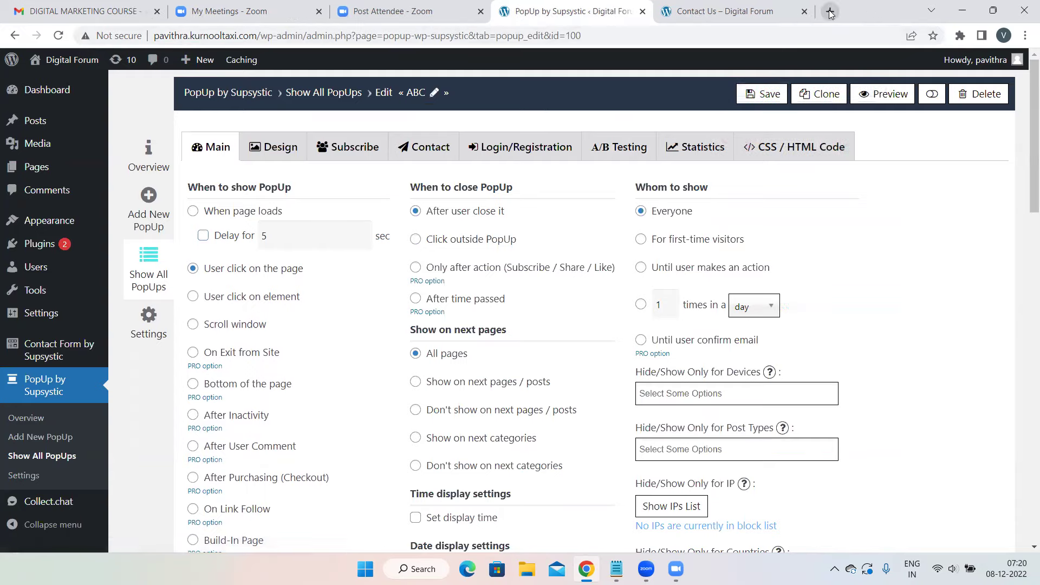
left_click(729, 12)
type("http://pavithra.kurnooltaxi.com/")
key("Return")
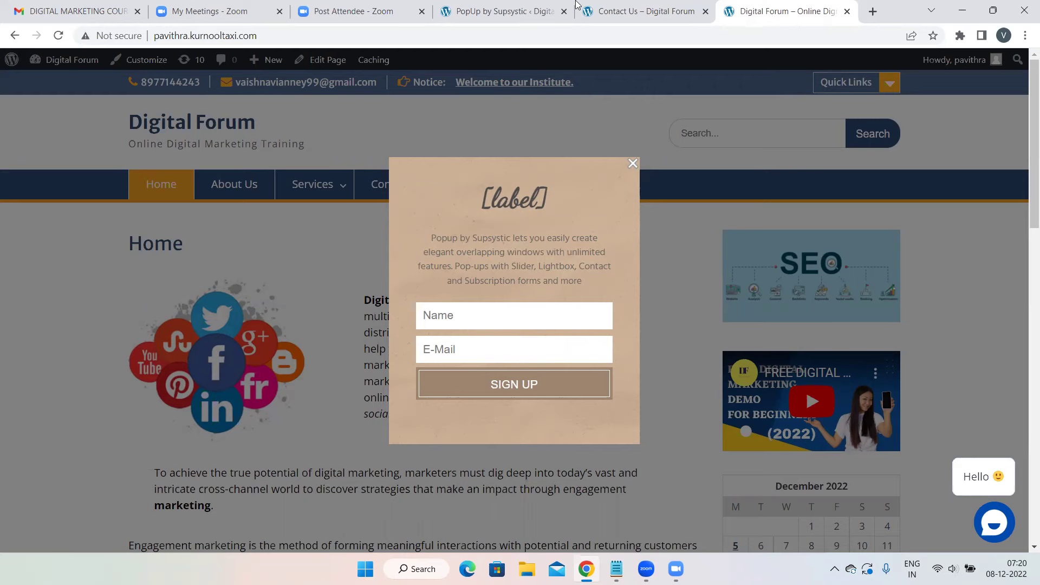
left_click(489, 7)
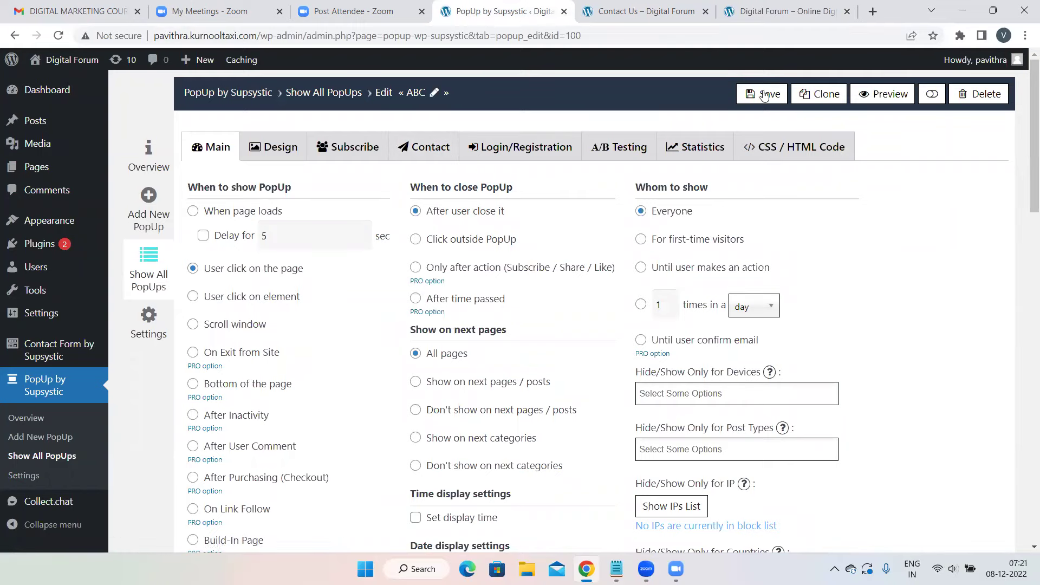
Step: Dismiss the sign-up popup on the site, then set the ABC popup to close on outside click and save
left_click(782, 12)
left_click(631, 164)
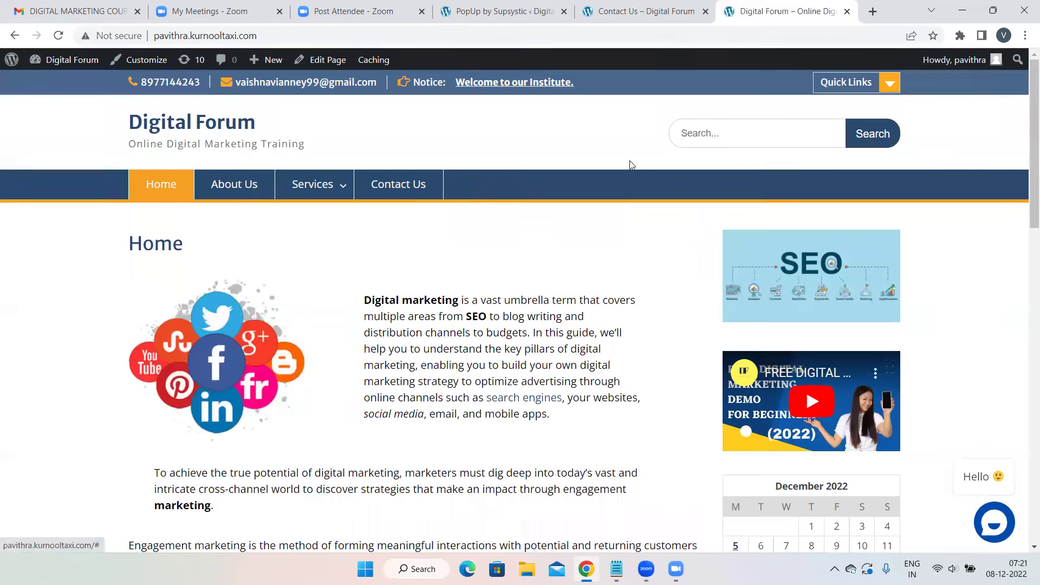
left_click(511, 7)
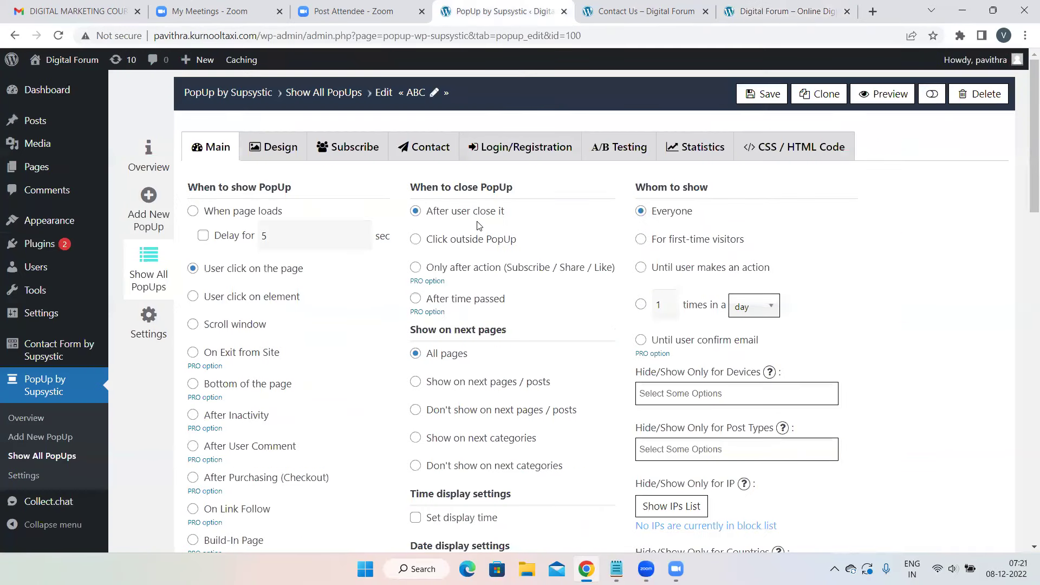
left_click(416, 240)
left_click(757, 90)
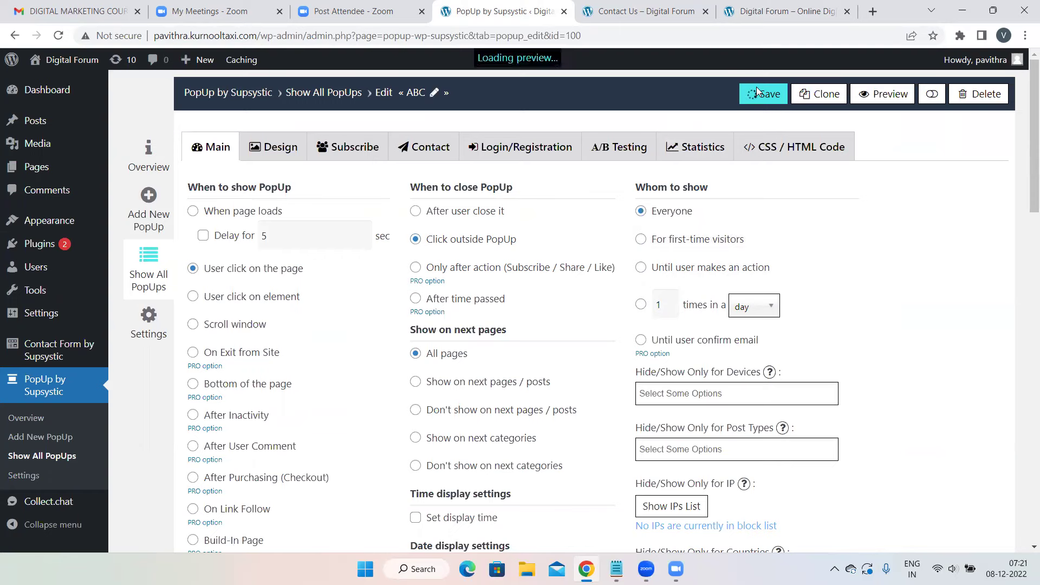
Step: Reload the site in a new tab and confirm clicking outside the popup dismisses it
left_click(782, 4)
left_click(846, 11)
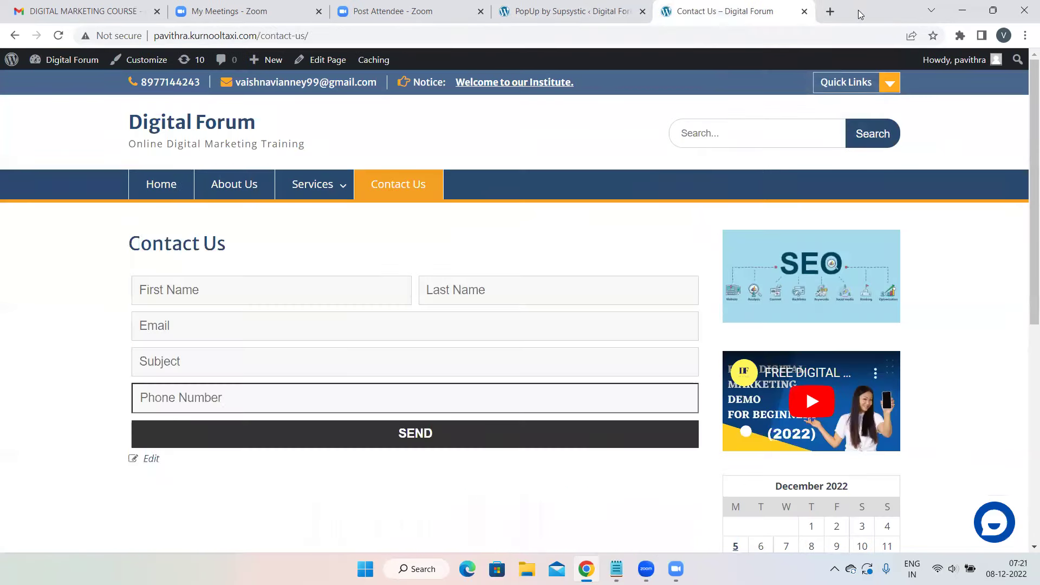
left_click(830, 12)
type("http://pavithra.kurnooltaxi.com/")
key("Return")
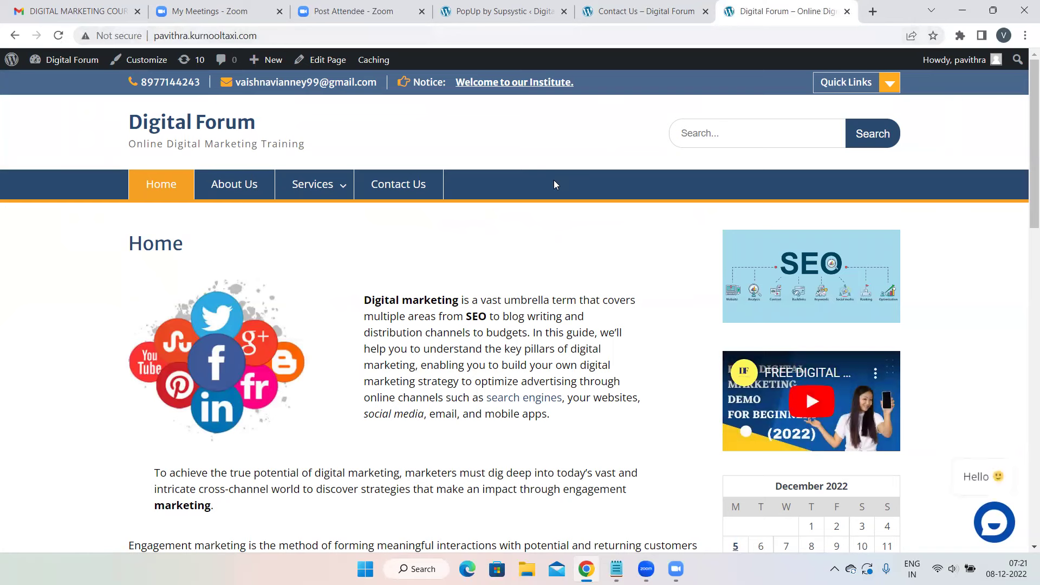
left_click(450, 5)
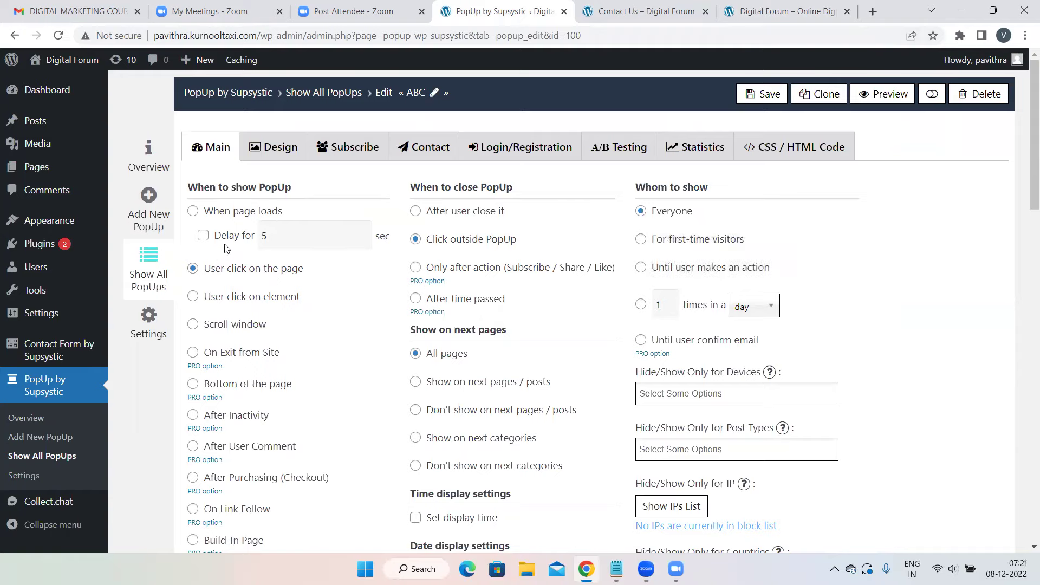
left_click(770, 6)
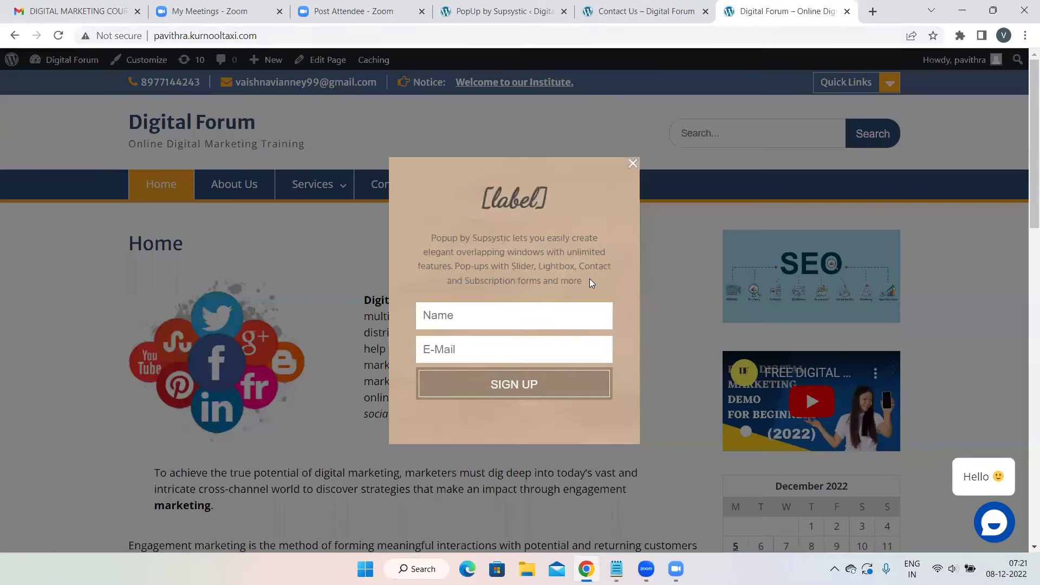
left_click(1014, 293)
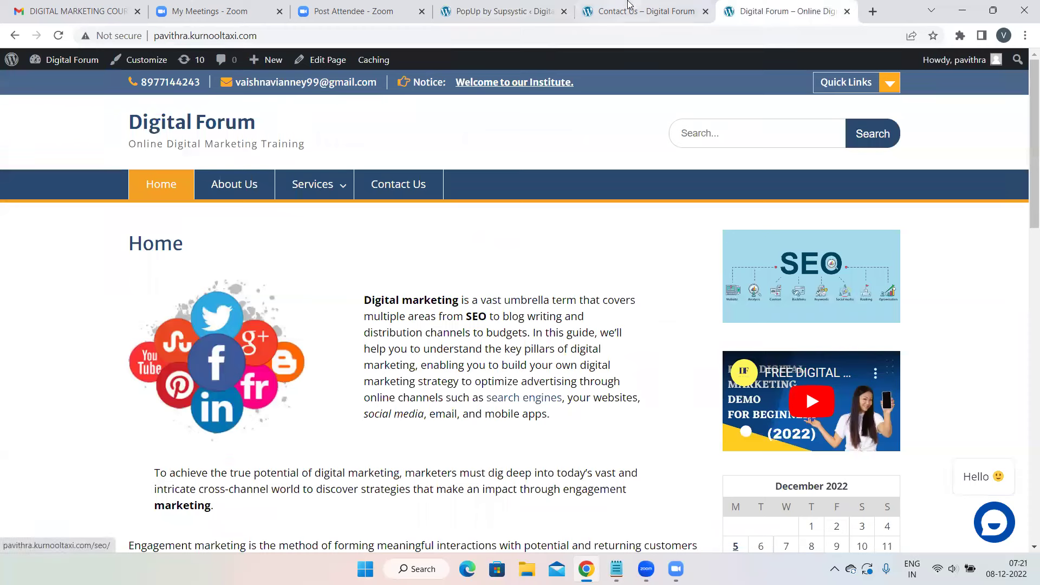
left_click(542, 10)
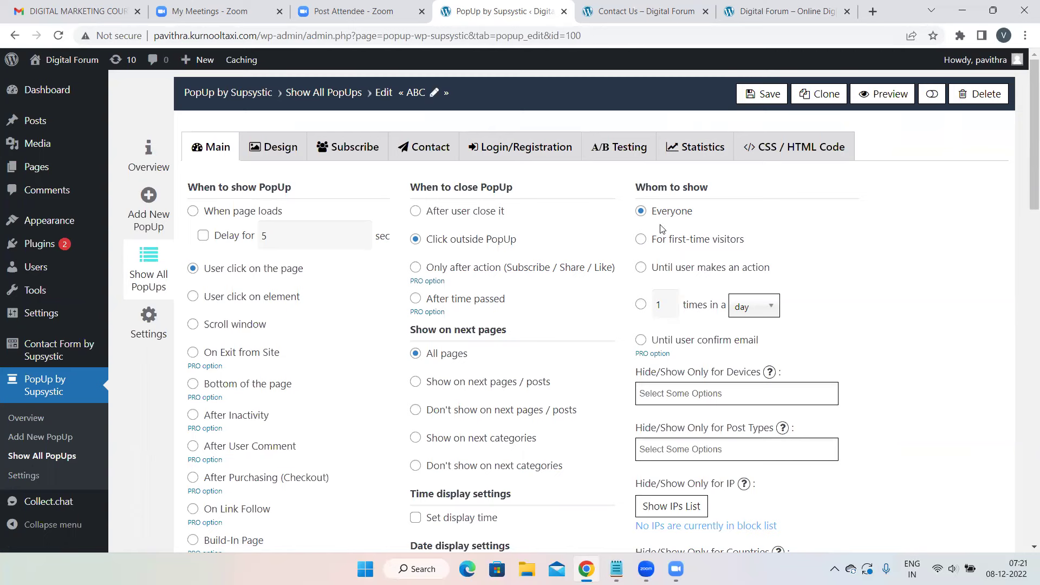
Step: Reopen the site home page in a new tab, trigger the ABC sign-up popup, and close it with X
left_click(792, 13)
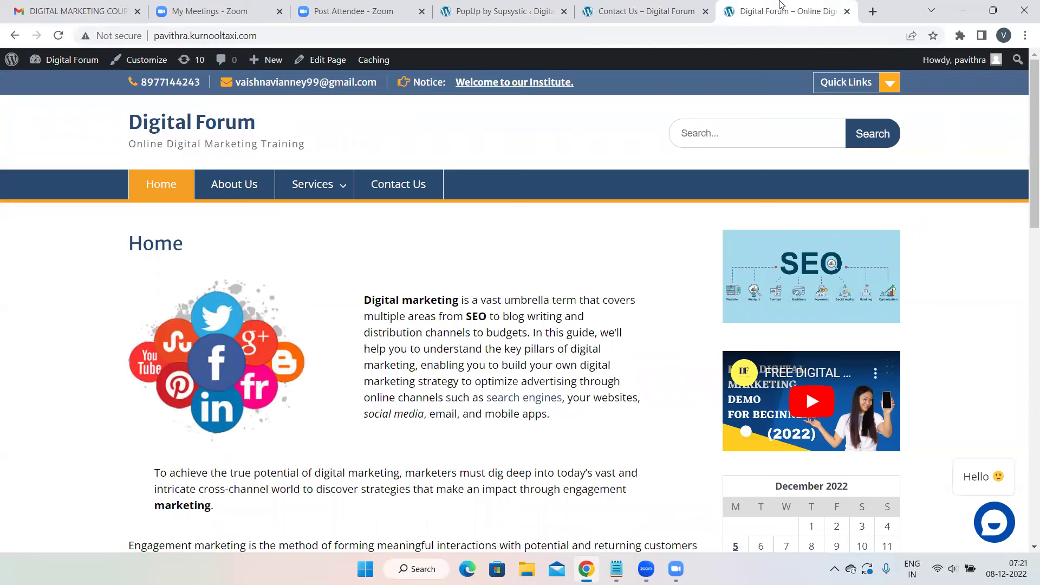
left_click(520, 10)
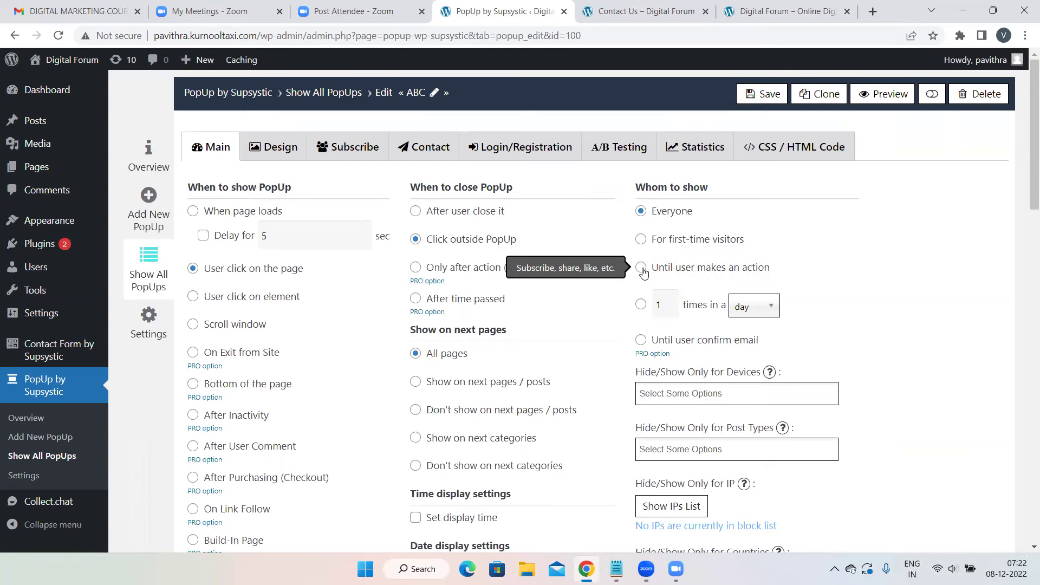
left_click(785, 11)
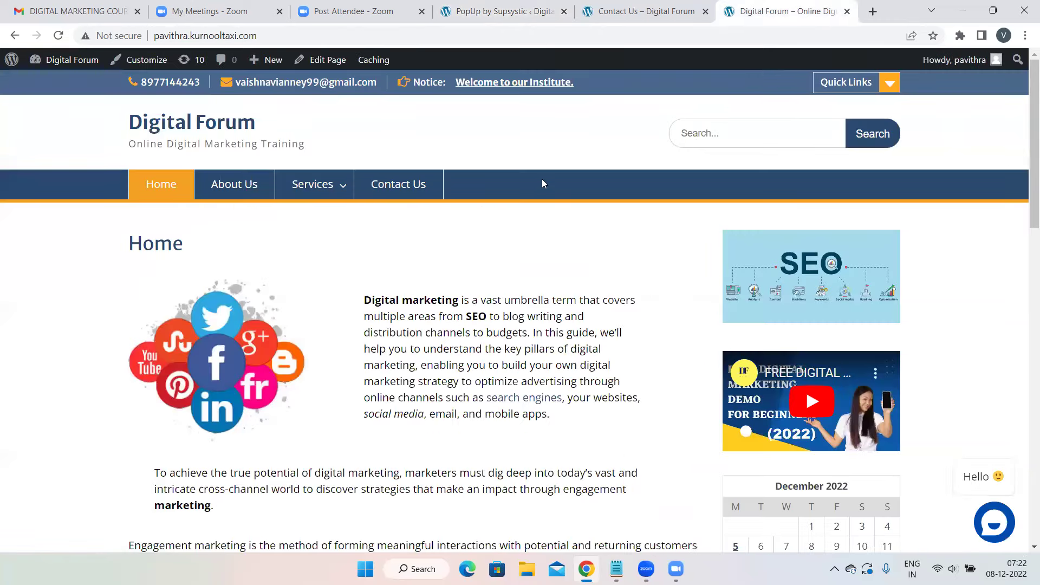
left_click(847, 11)
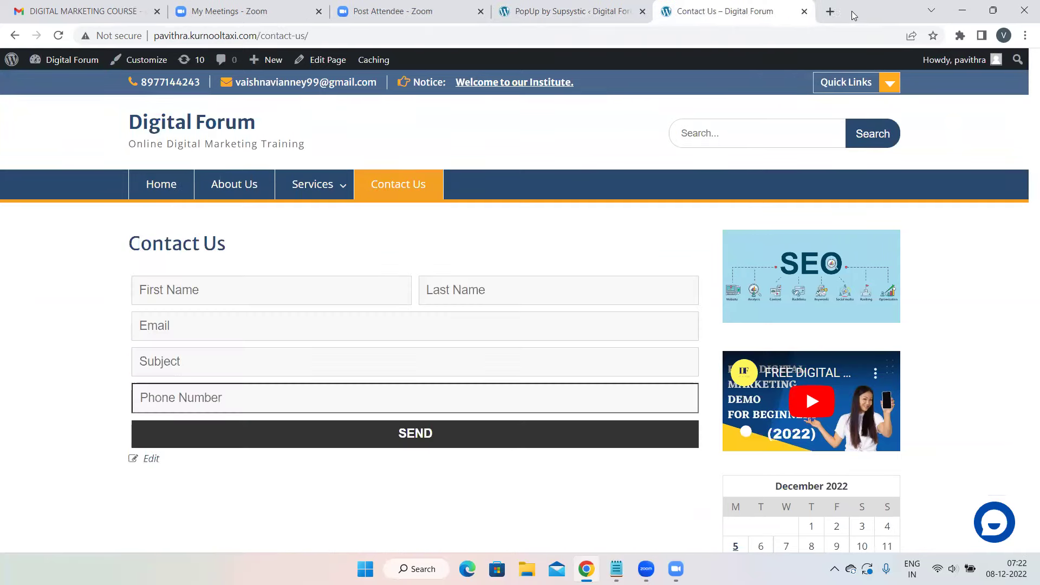
left_click(830, 12)
left_click(740, 34)
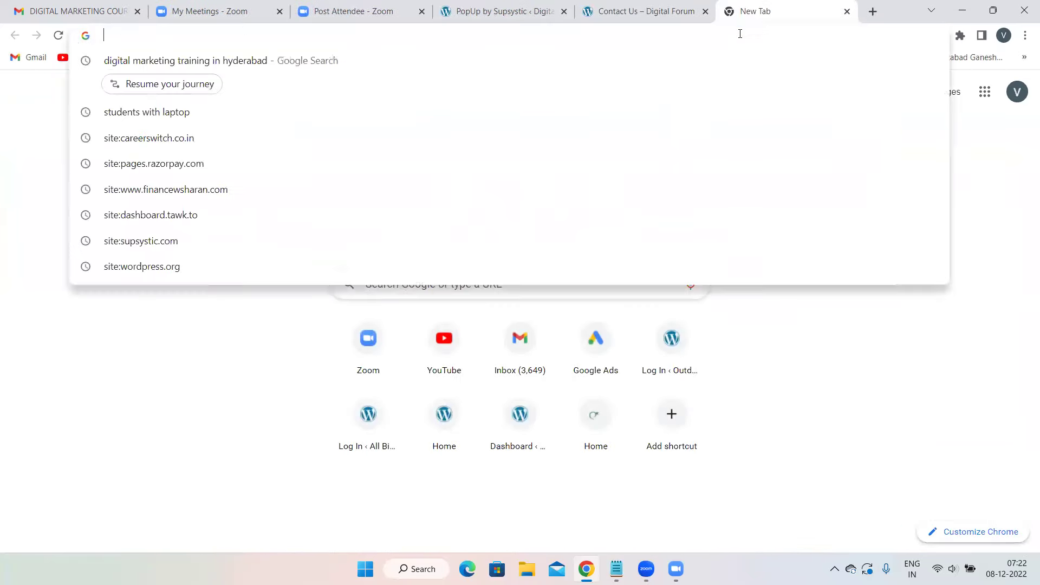
type("pavithra.kurnooltaxi.com")
key("Return")
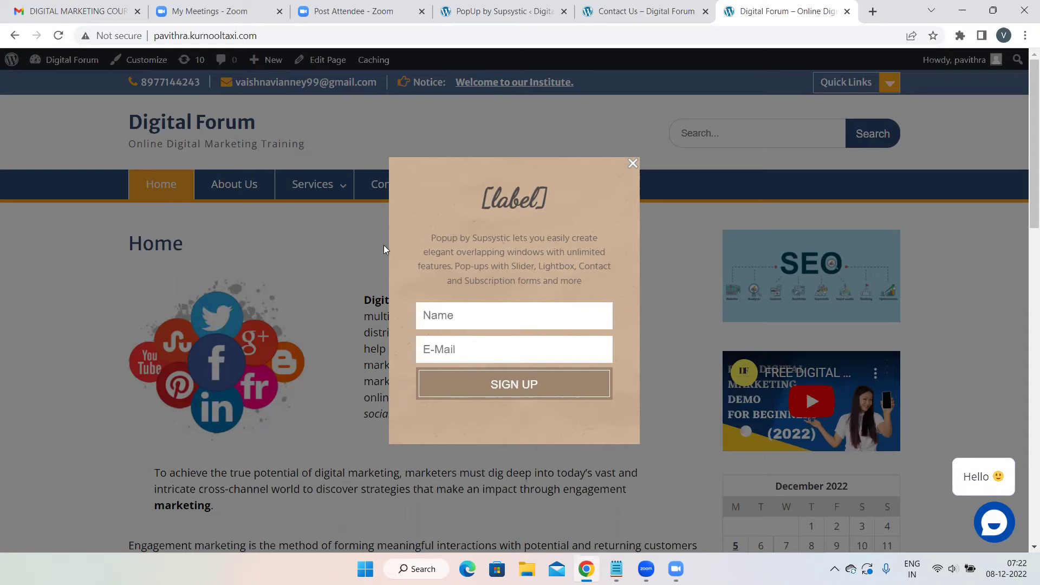
left_click(633, 162)
left_click(533, 7)
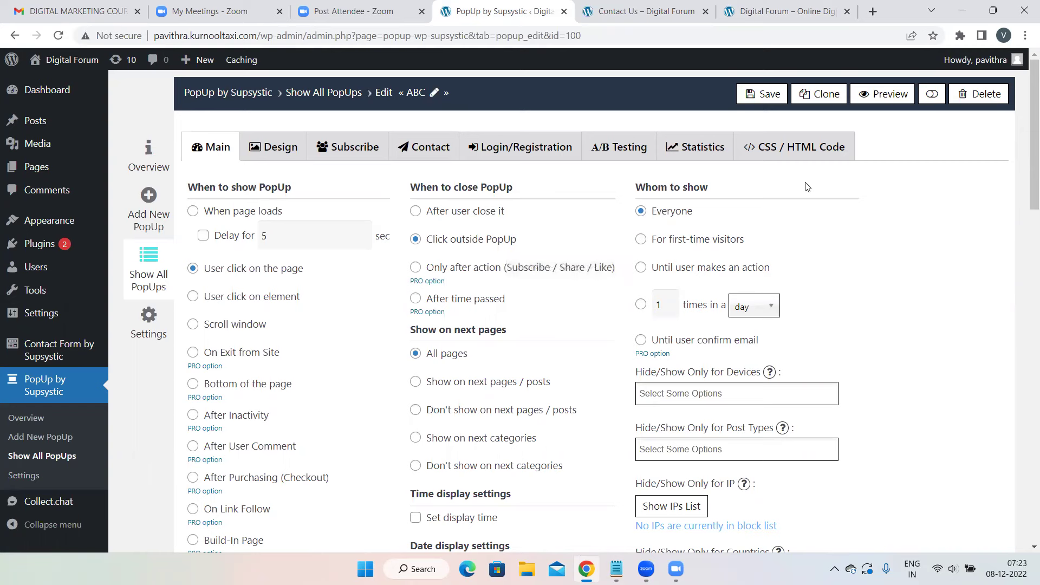
left_click(766, 8)
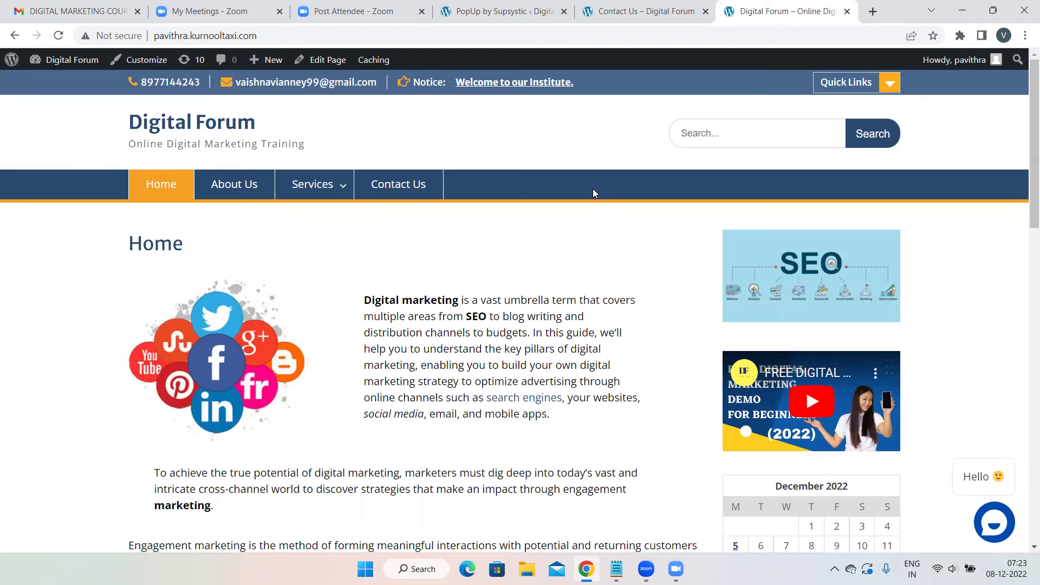
Step: Change the ABC popup's times-per-day limit from 1 to 2, save, and view the live home page
left_click(504, 11)
left_click(669, 303)
key("BackSpace")
type("2")
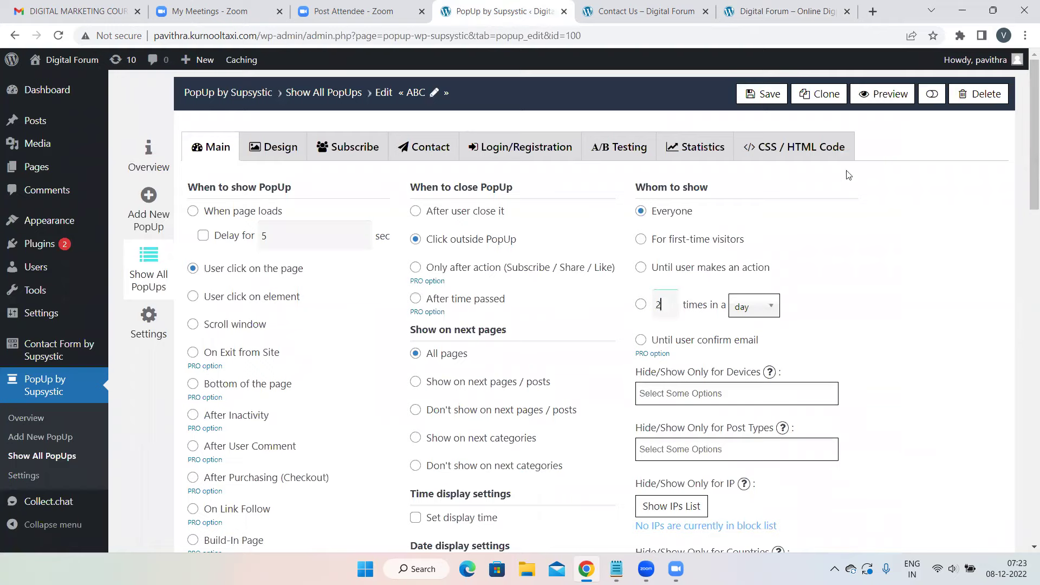
left_click(764, 95)
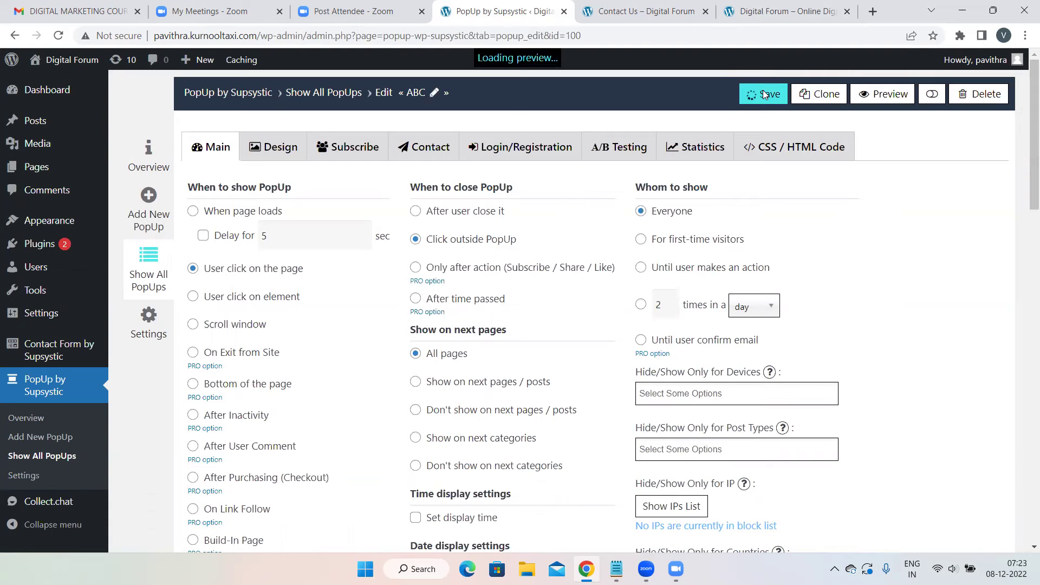
left_click(778, 5)
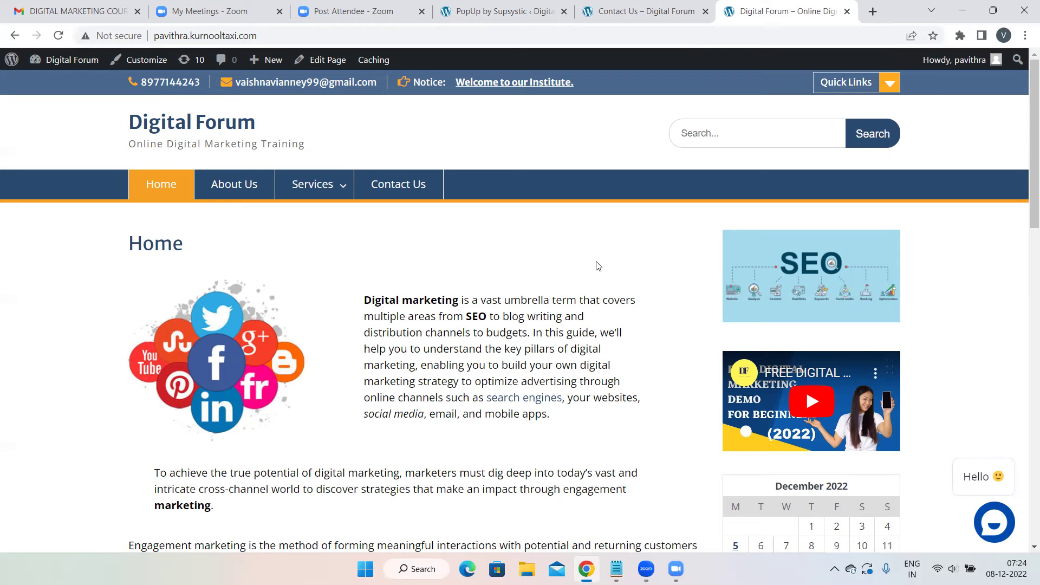
Step: Add 'click to chat' to the Notepad PLUGINS list, minimize it, and glance at the Contact Us page
left_click(616, 568)
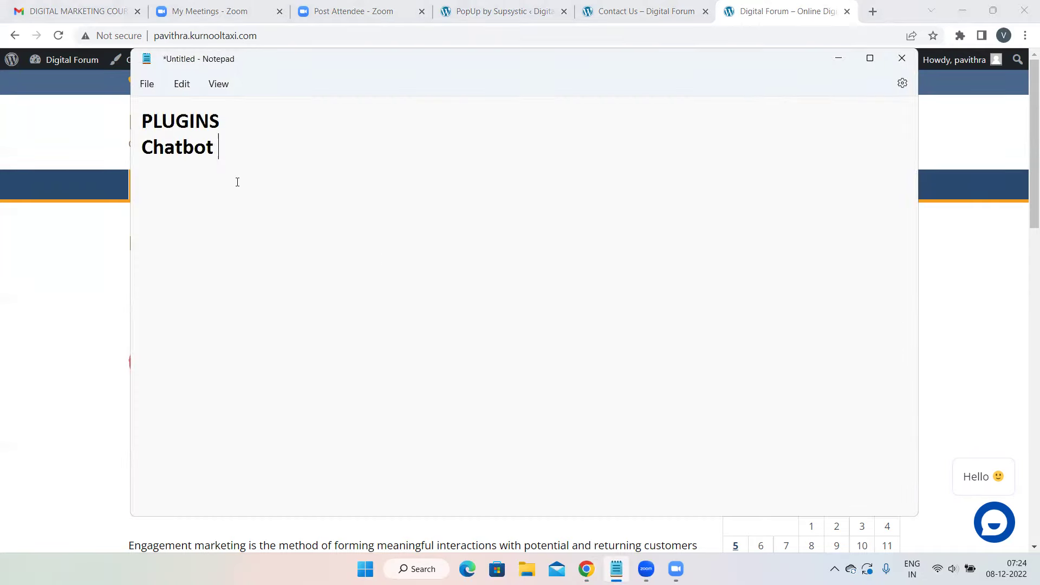
key("Return")
type("click to chat")
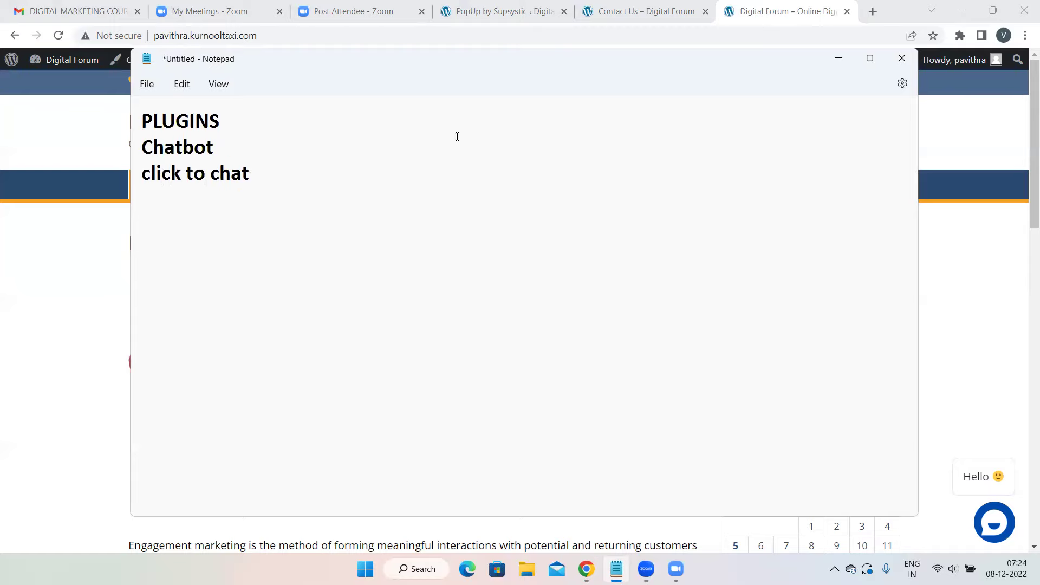
left_click(838, 57)
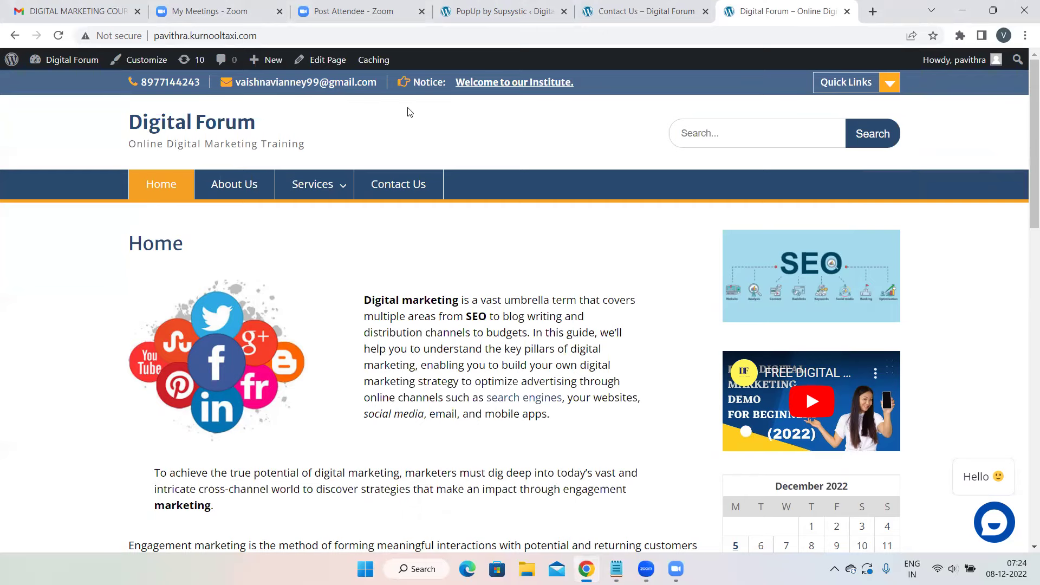
left_click(591, 6)
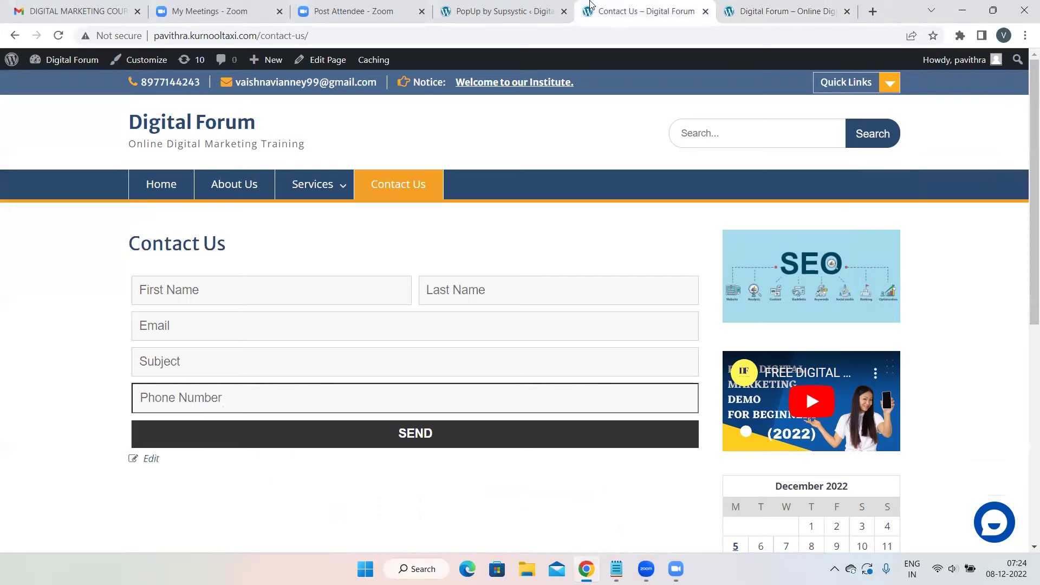
left_click(738, 10)
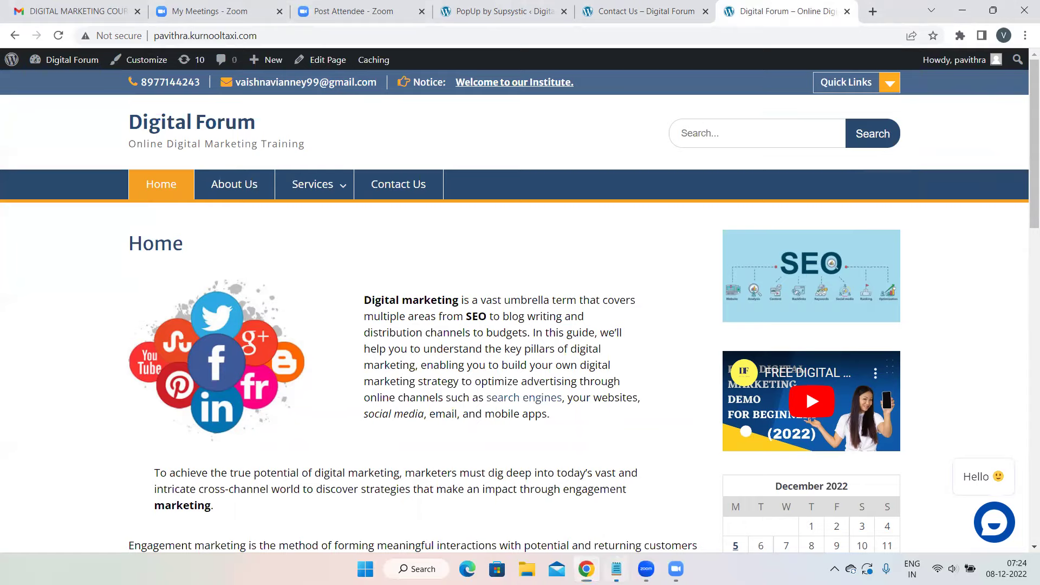
Step: Insert 'popup' and 'contact form' lines after Chatbot in the PLUGINS list, then minimize Notepad
left_click(617, 568)
left_click(225, 145)
key("Return")
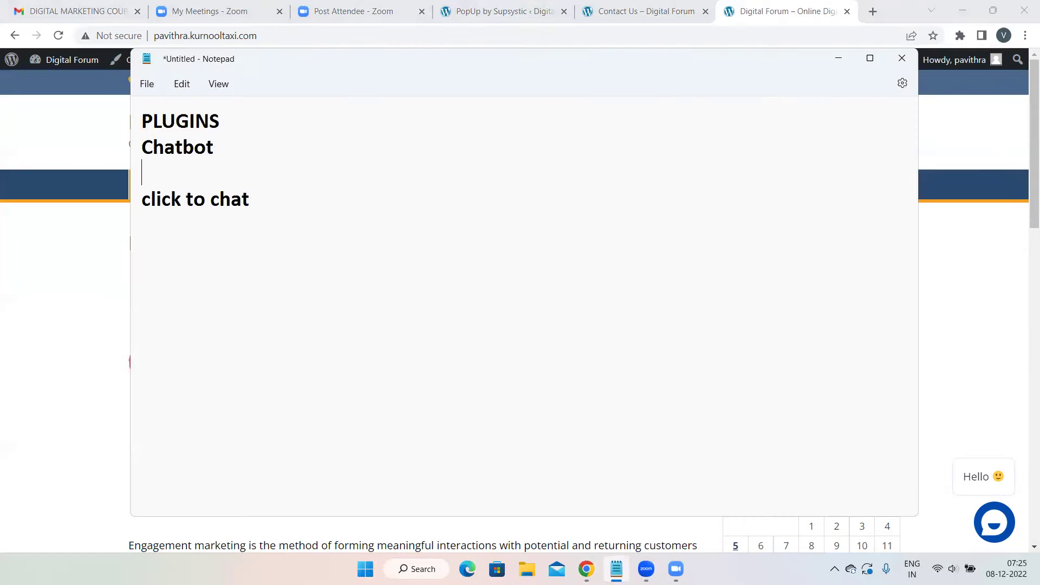
type("popup")
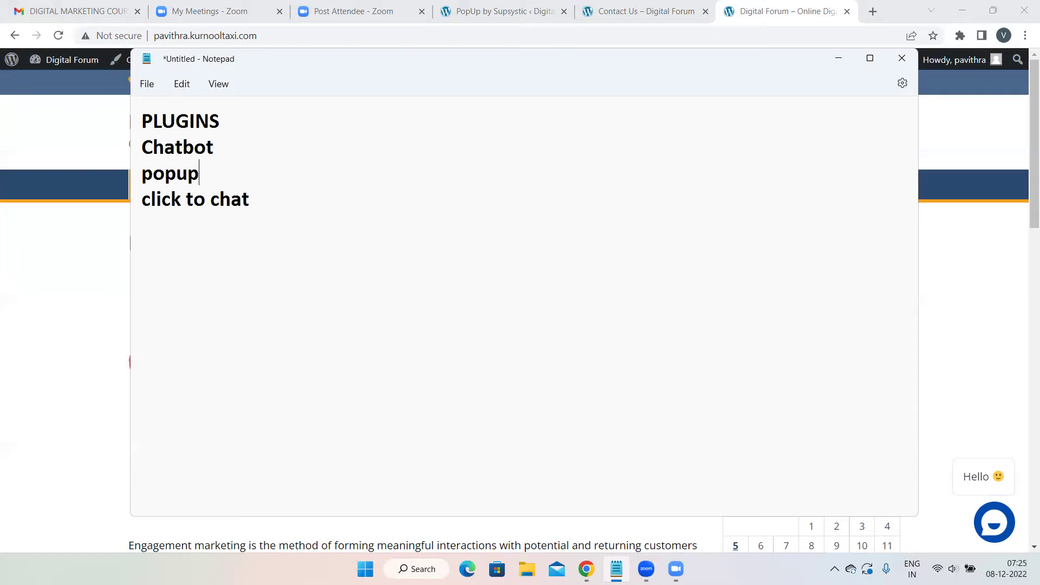
key("Return")
type("contac")
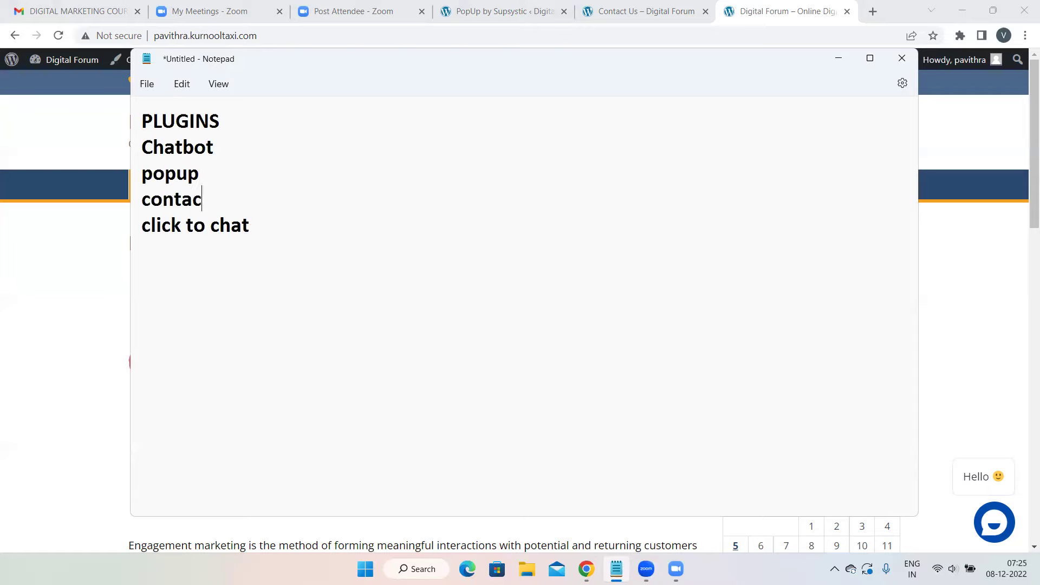
type("t for,m")
key("BackSpace")
key("BackSpace")
type("m")
left_click(259, 227)
left_click(839, 60)
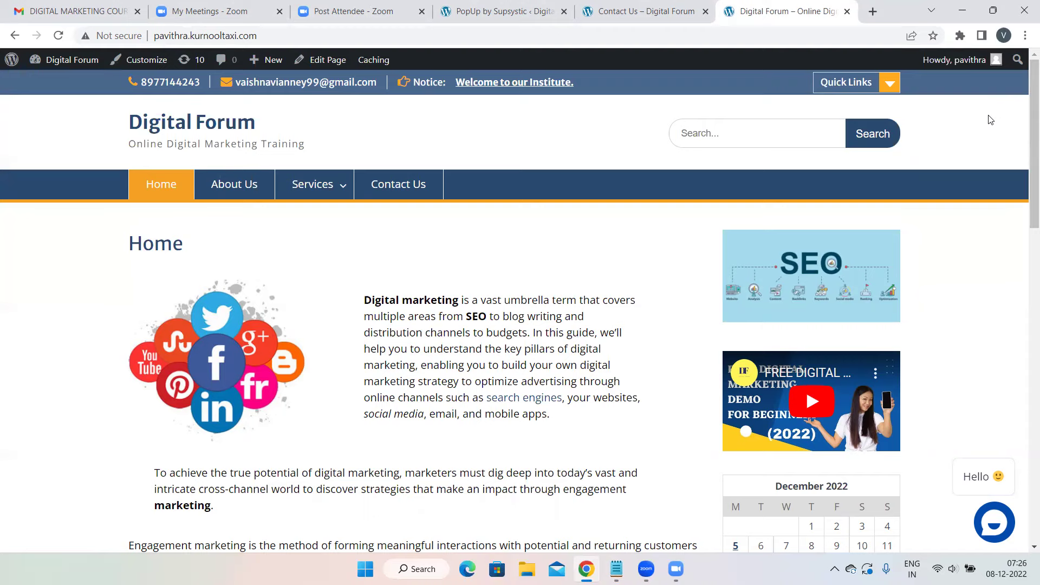
Step: View the site's Contact Us page, then go back to the ABC popup editor in the admin
left_click(396, 184)
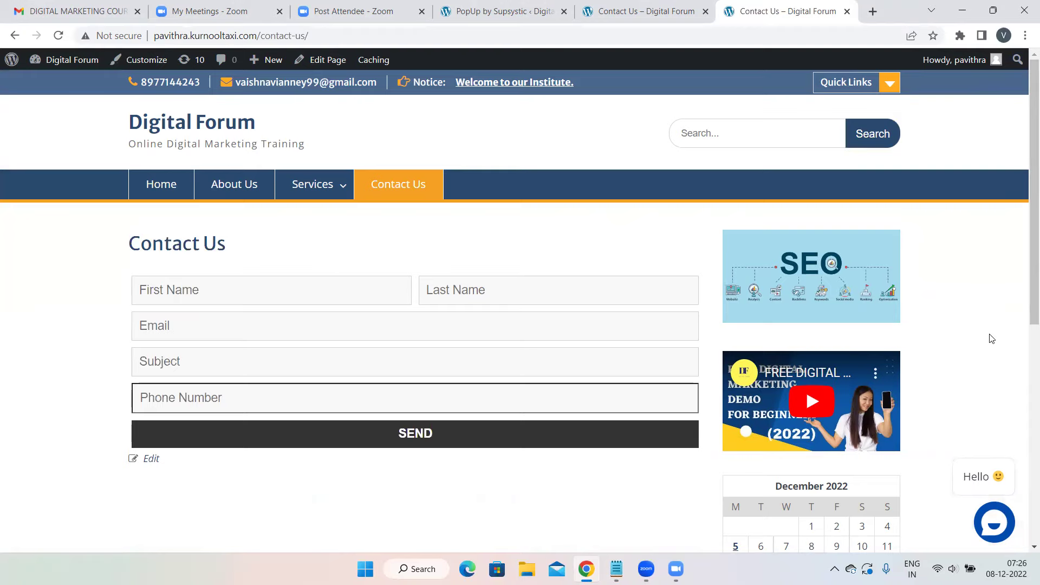
left_click(503, 10)
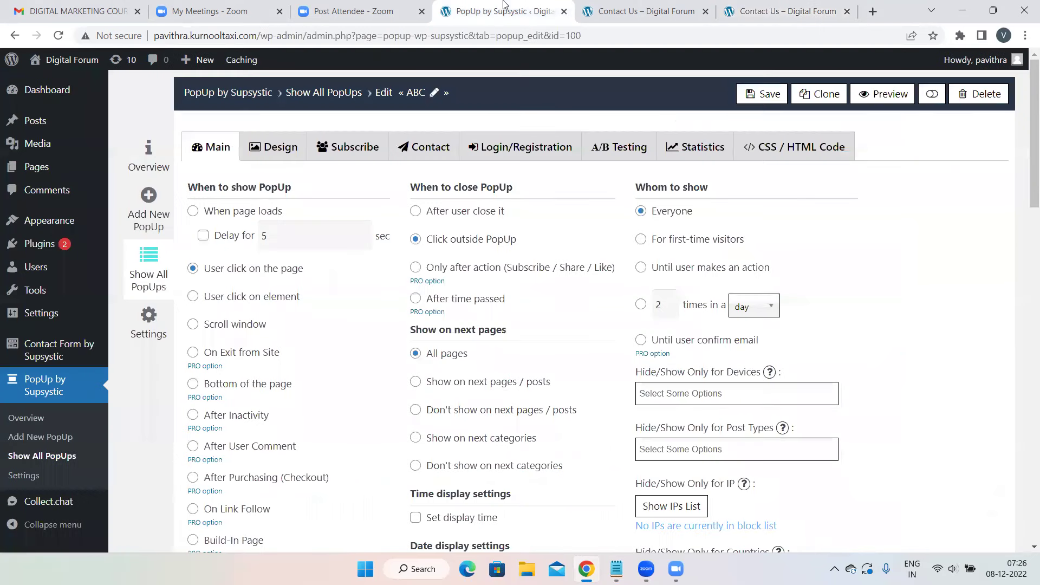
Step: Search Add New plugins for 'click to chat', then install and activate Click to Chat by HoliThemes
mouse_move(48, 244)
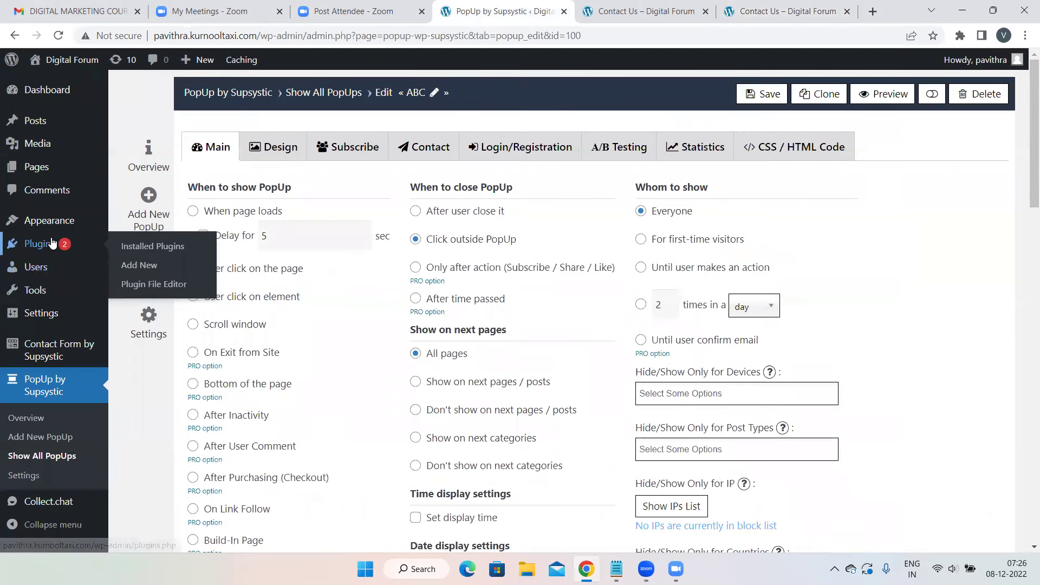
left_click(149, 267)
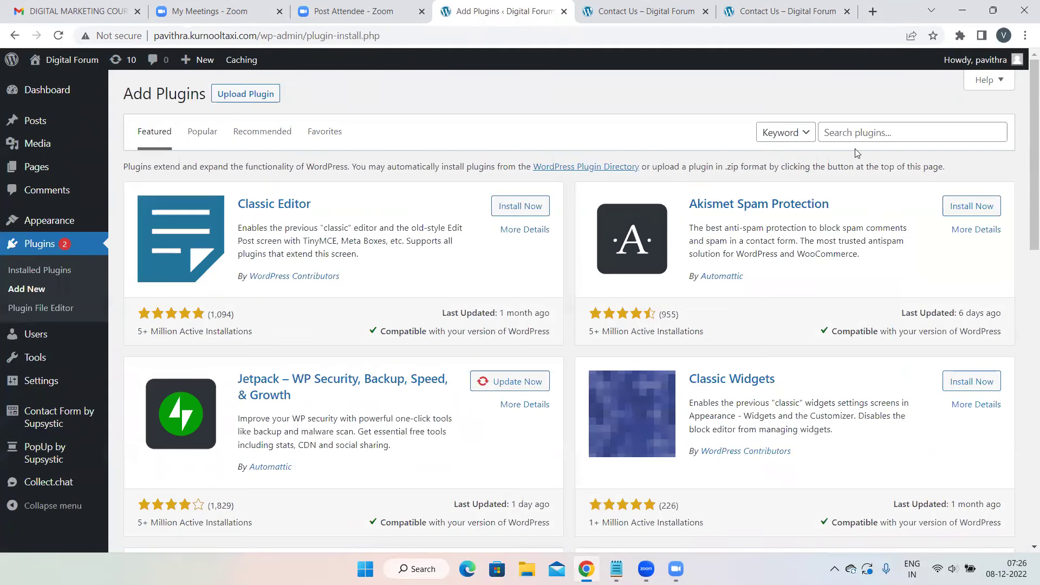
left_click(853, 131)
type("click")
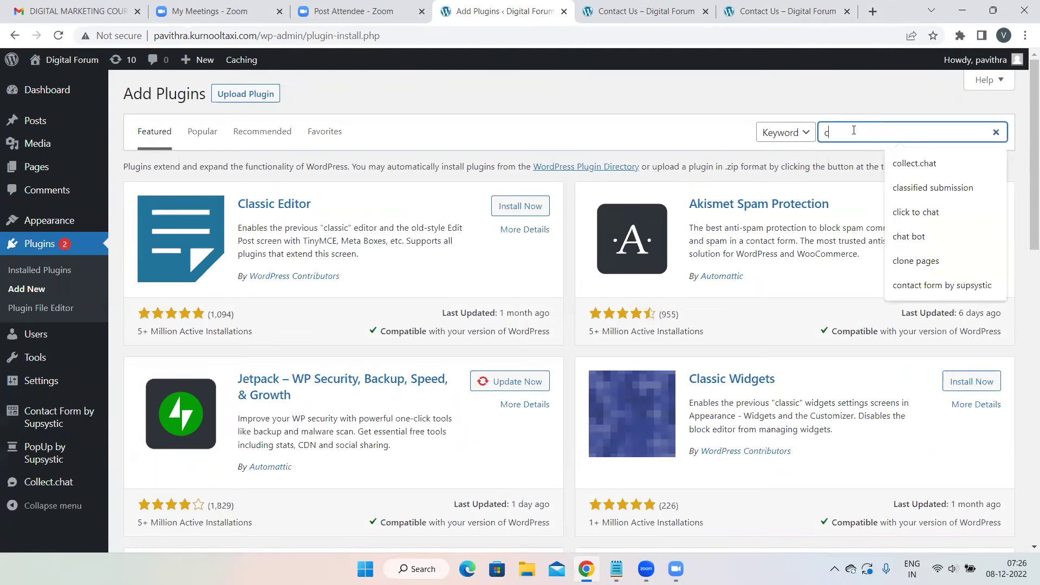
left_click(916, 163)
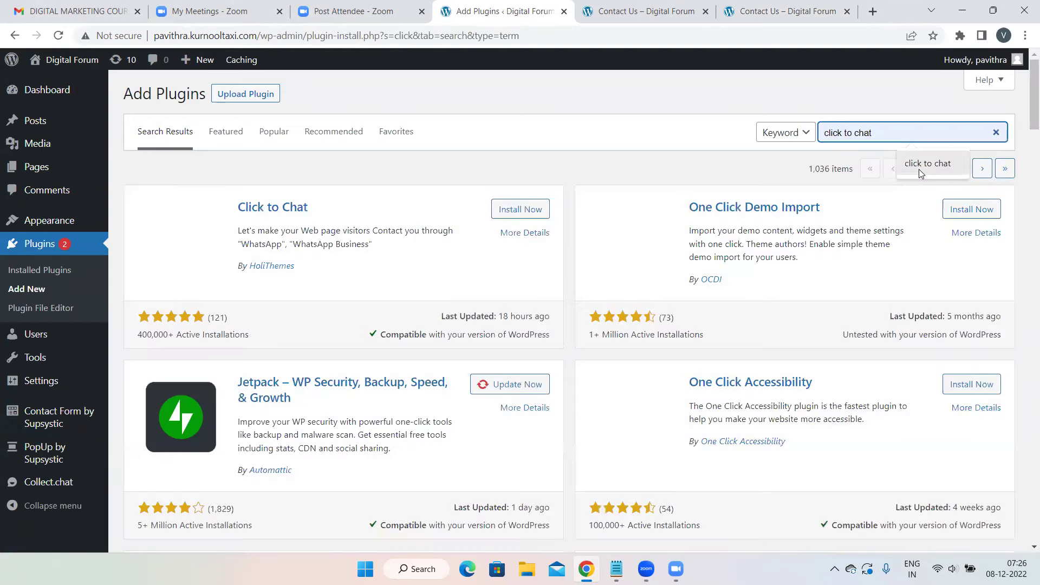
left_click(920, 170)
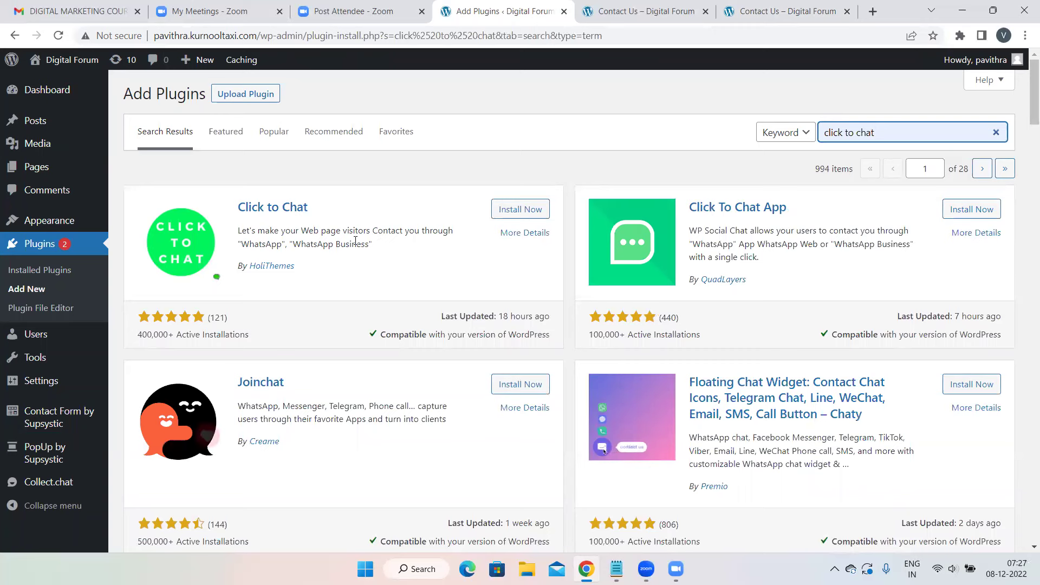
left_click(520, 210)
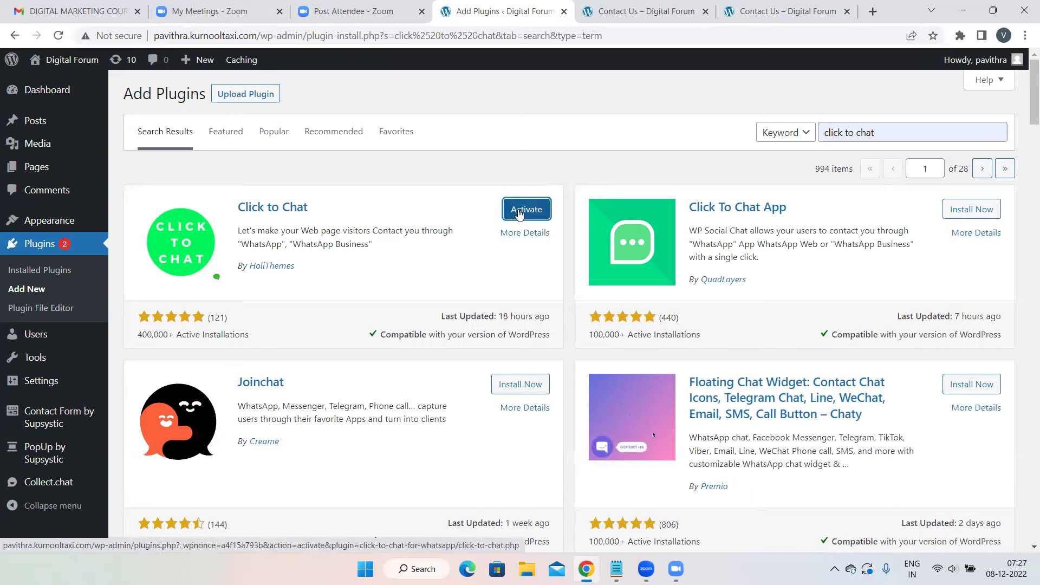
left_click(518, 214)
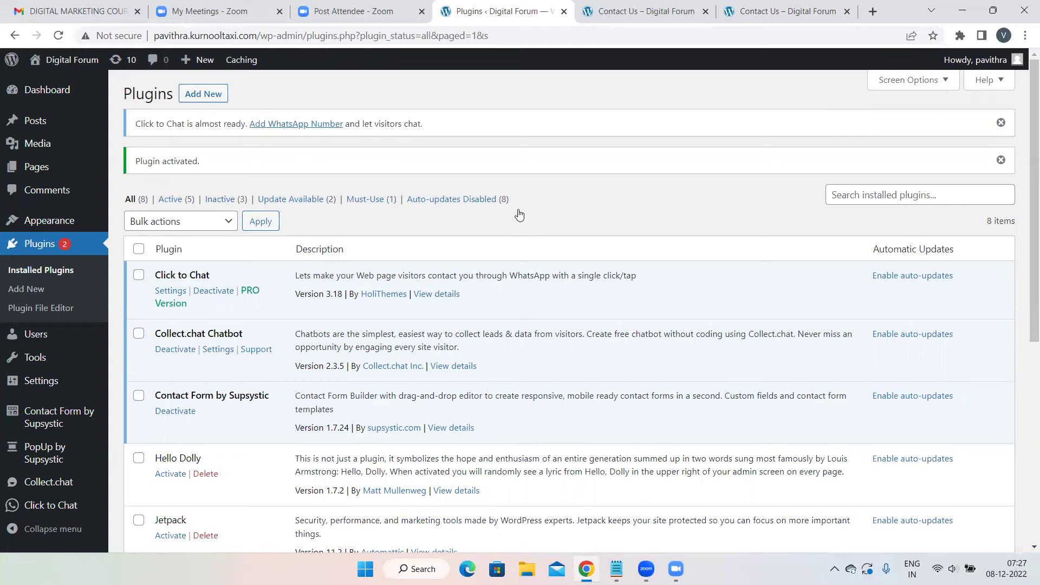
Step: In Click to Chat settings, enter the business WhatsApp number under the India country code
scroll(201, 415, "down", 1)
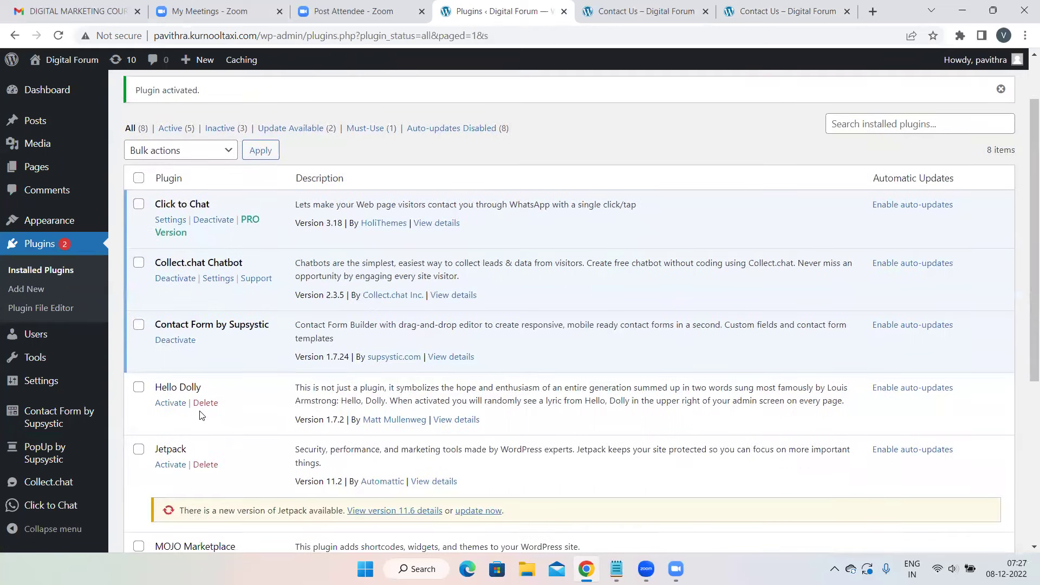
left_click(43, 510)
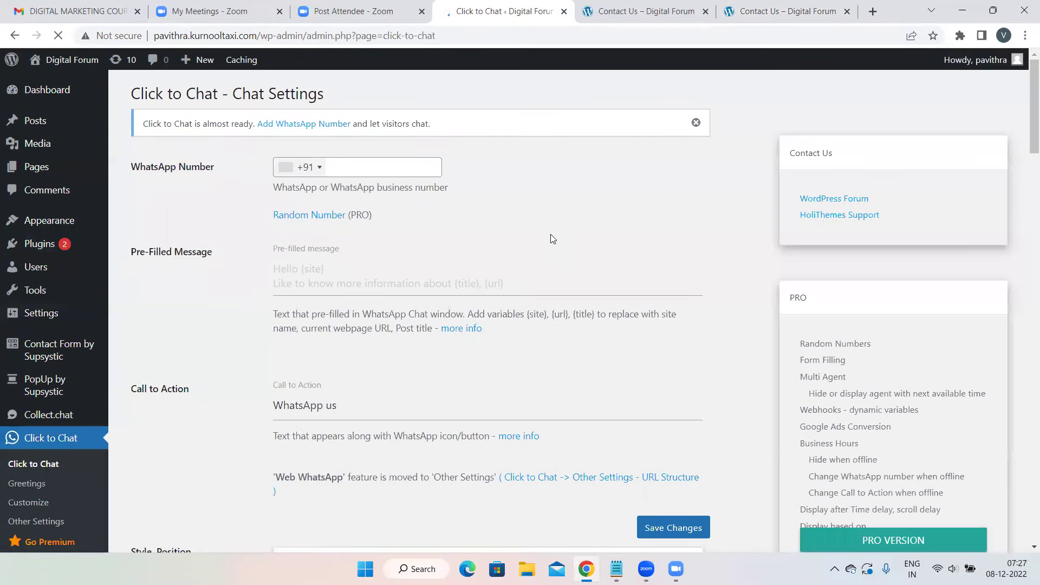
left_click(344, 168)
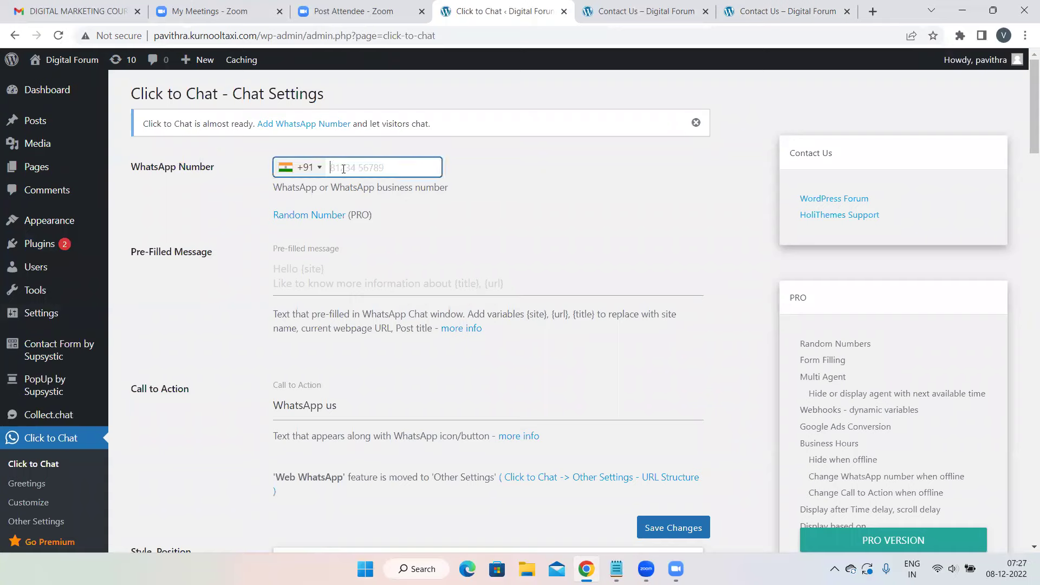
left_click(567, 215)
left_click(312, 270)
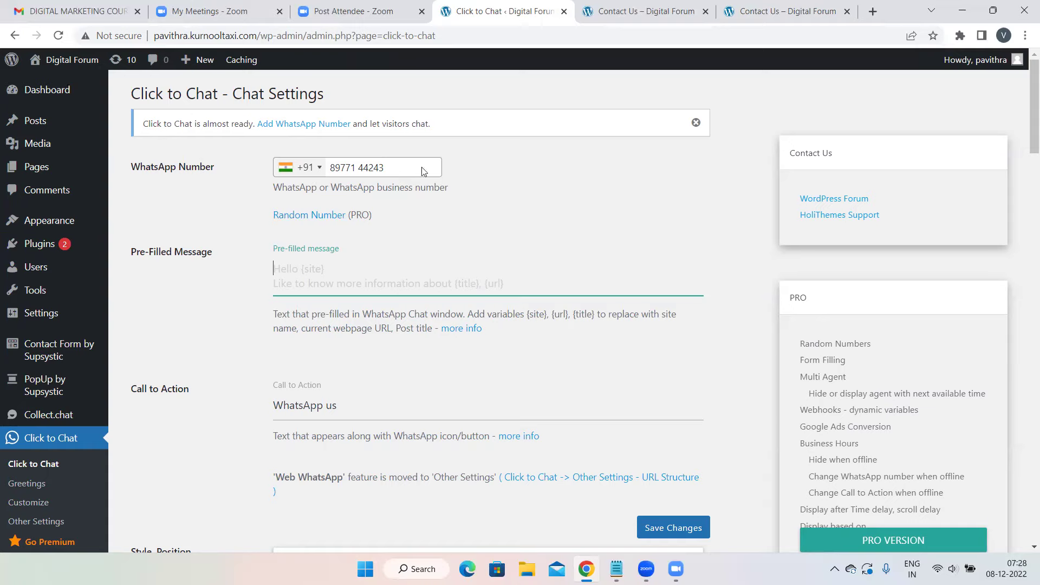
Step: Compare with the live Contact Us page, then set the chat button position to top
scroll(567, 242, "down", 2)
scroll(567, 243, "down", 5)
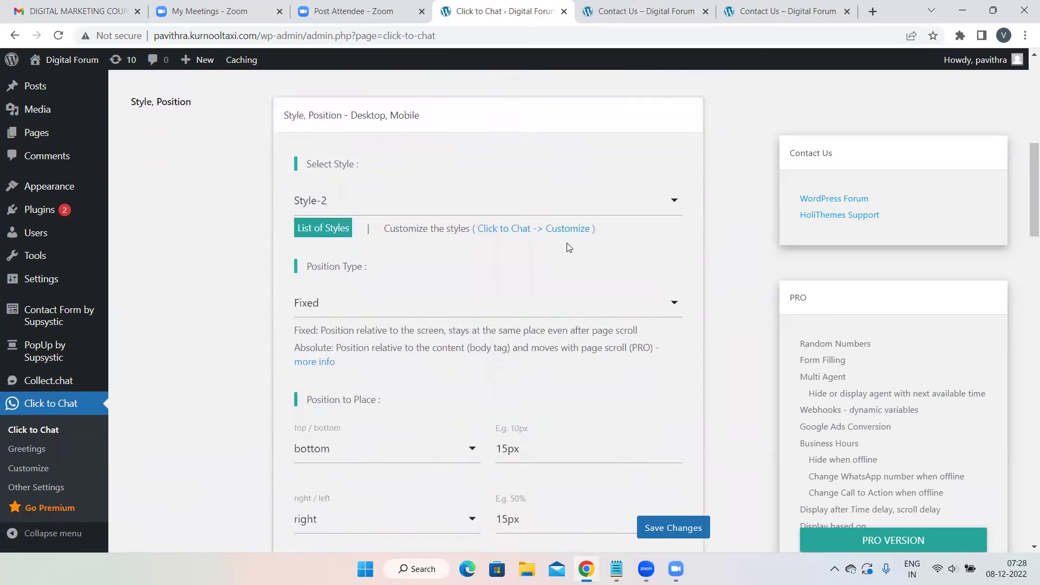
scroll(567, 243, "down", 3)
scroll(566, 242, "down", 1)
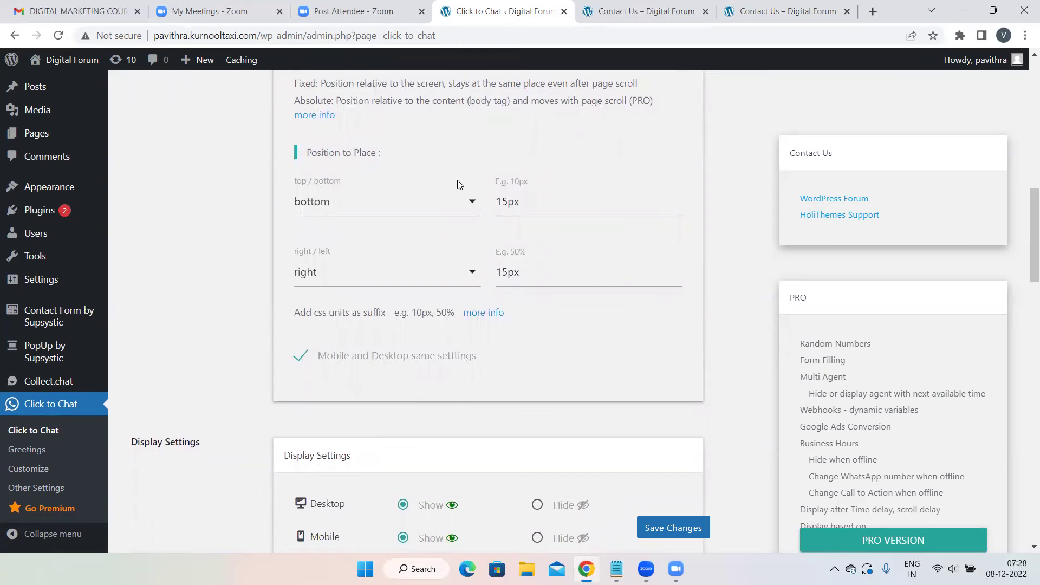
left_click(769, 11)
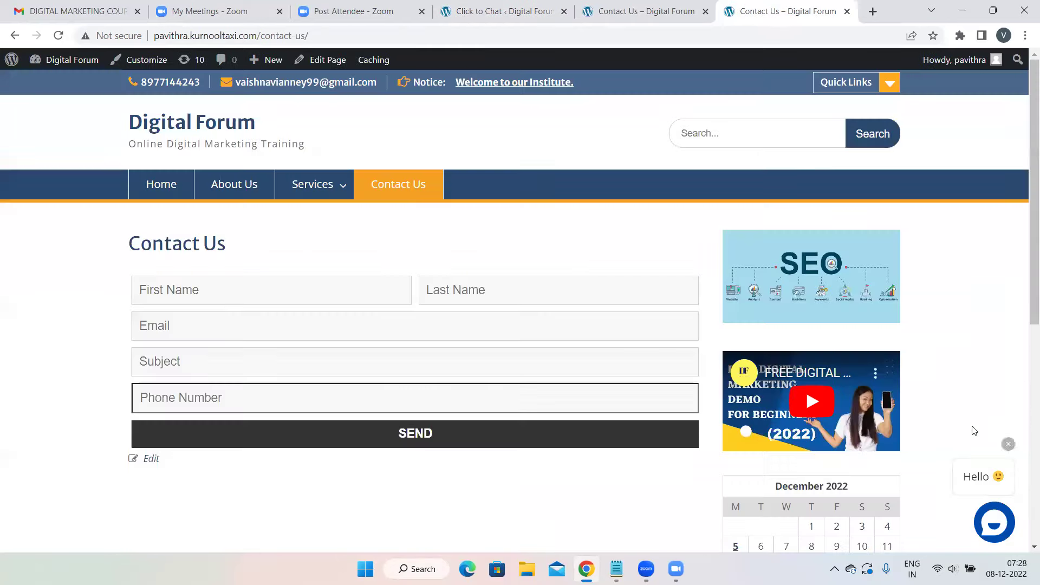
left_click(532, 8)
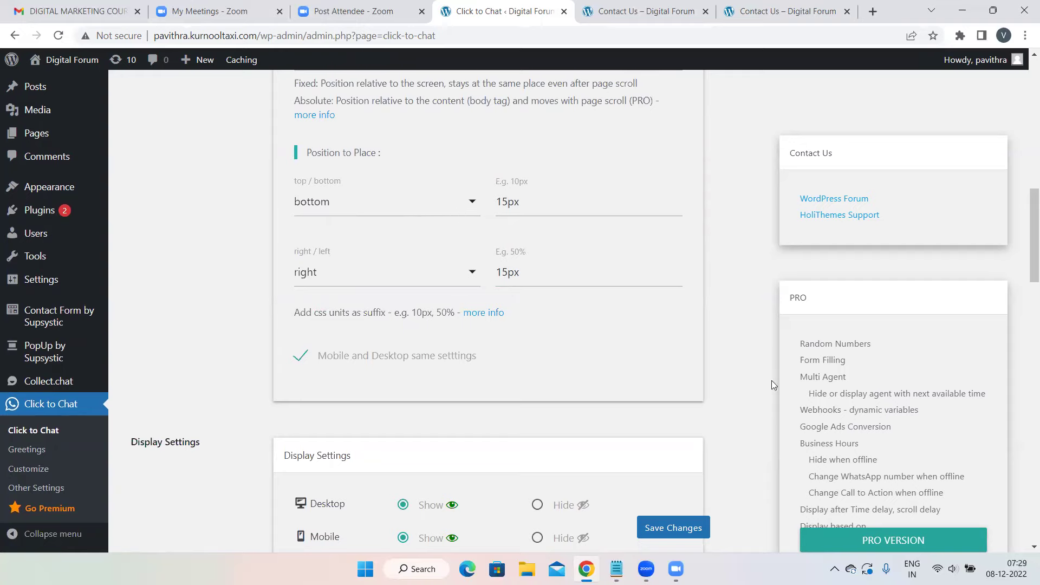
left_click(832, 8)
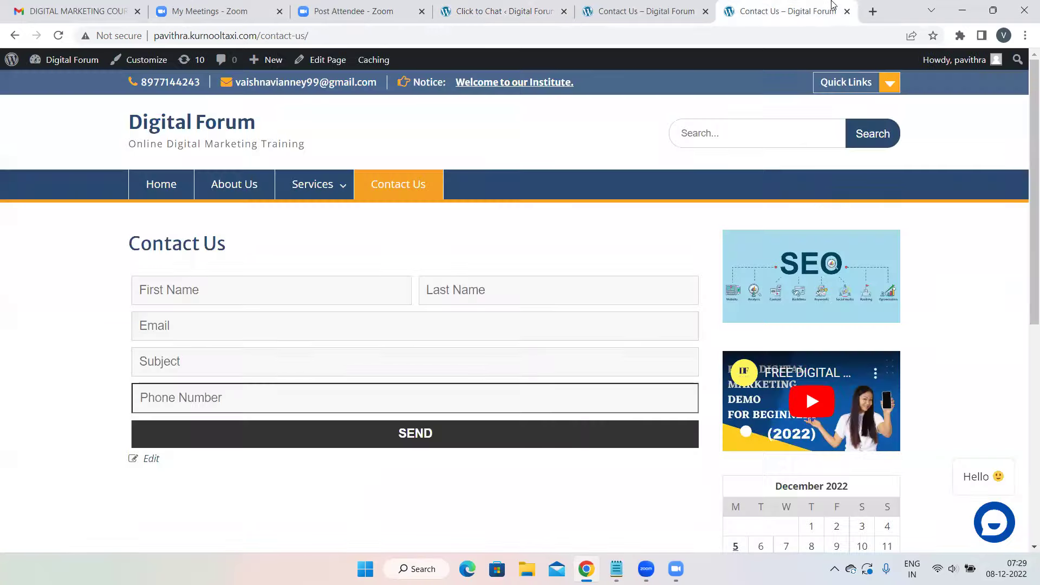
left_click(542, 11)
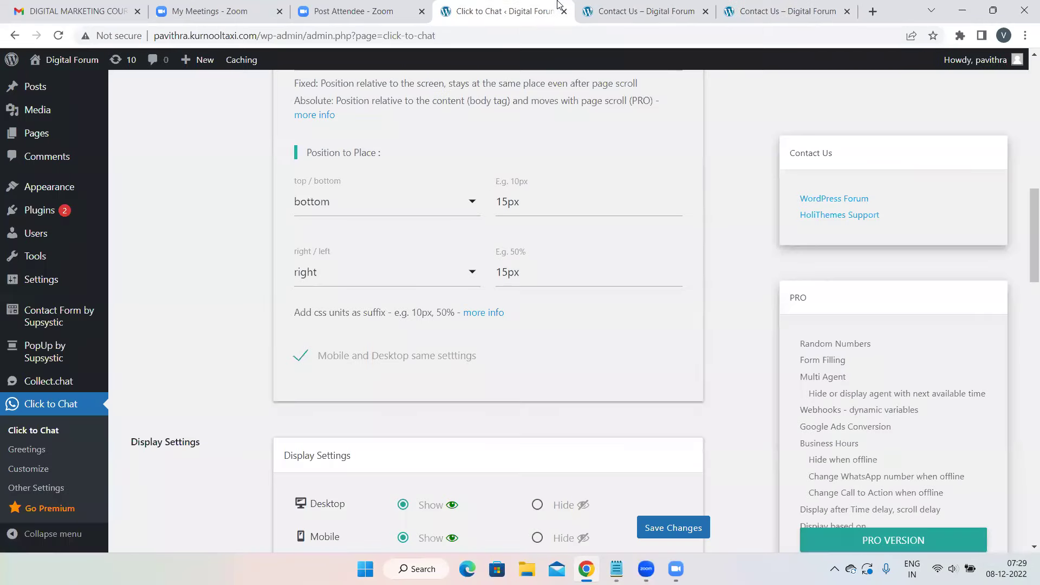
left_click(465, 202)
left_click(365, 242)
Step: Toggle the desktop display to Hide and back to Show, keeping the button on desktop and mobile
scroll(623, 235, "down", 5)
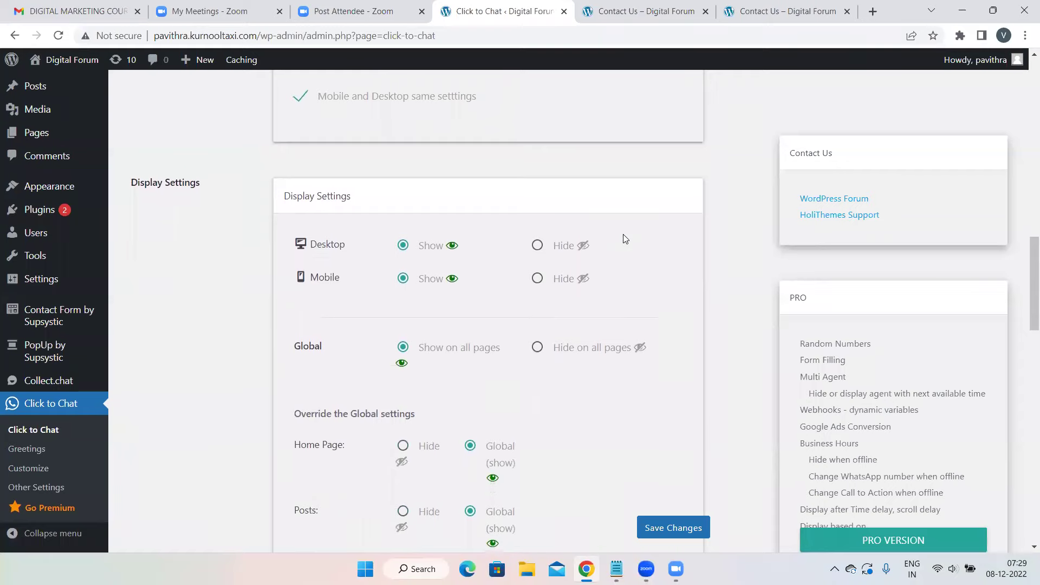
scroll(626, 238, "down", 1)
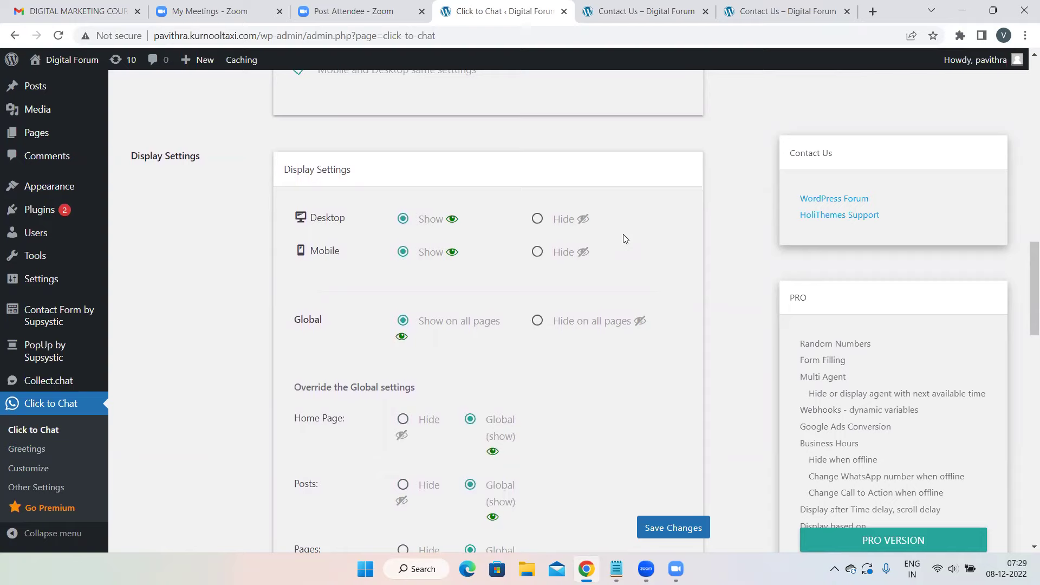
scroll(624, 238, "down", 1)
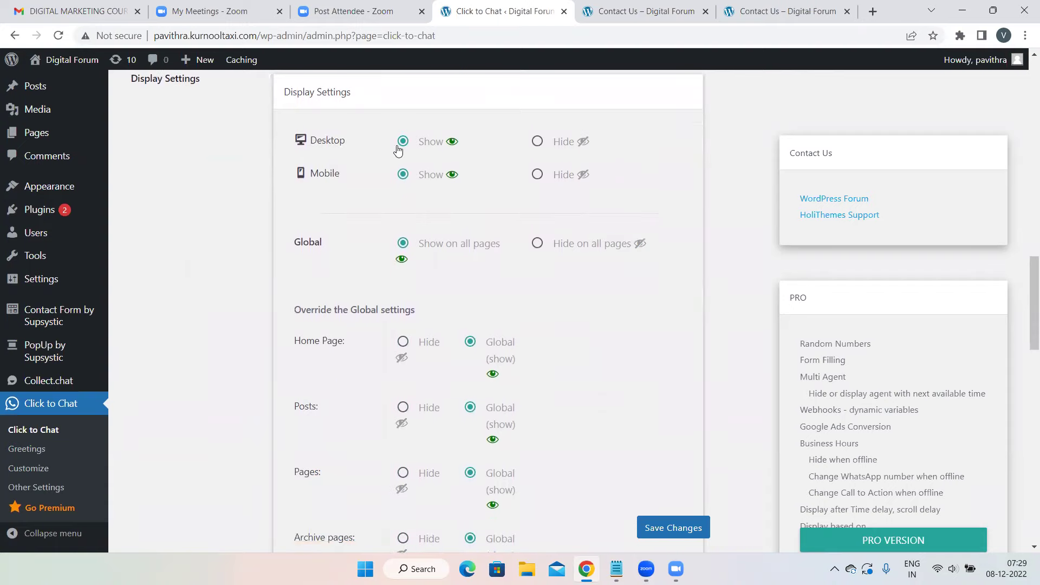
left_click(537, 142)
left_click(404, 142)
scroll(590, 296, "down", 10)
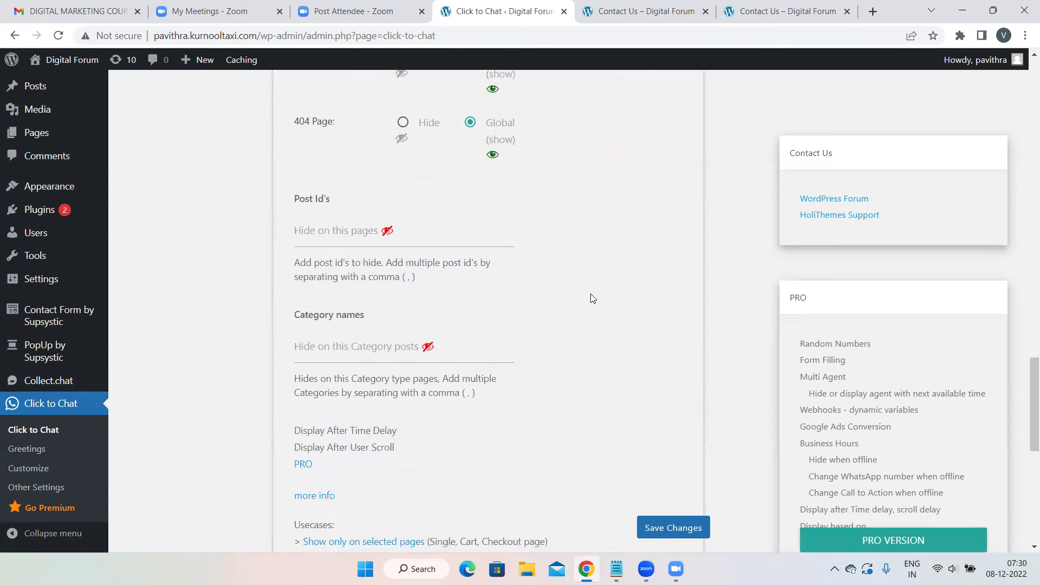
scroll(590, 295, "down", 9)
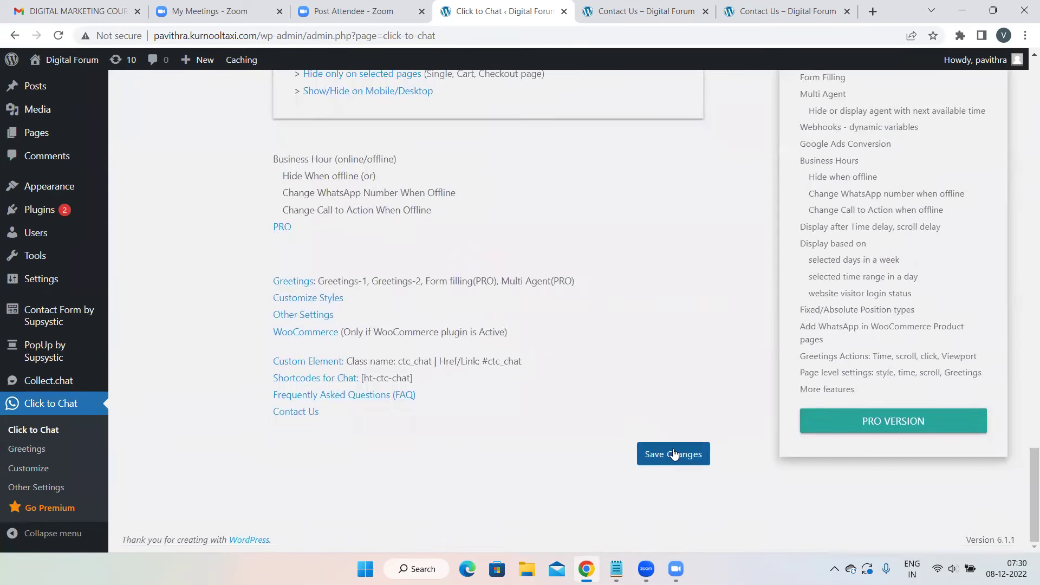
Step: Save the Click to Chat settings and reload the live Contact Us page to check the button
left_click(673, 454)
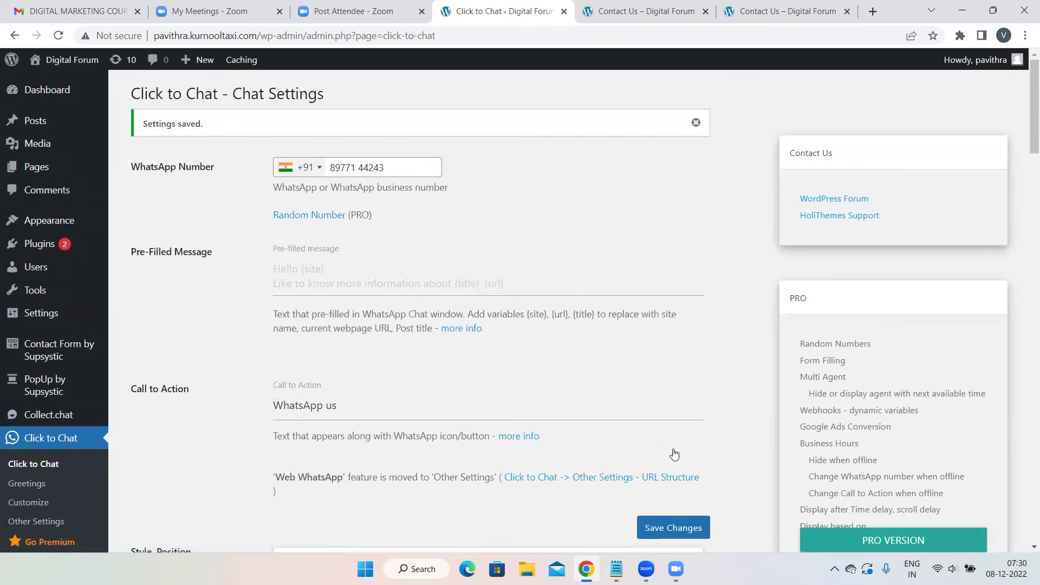
scroll(619, 235, "down", 8)
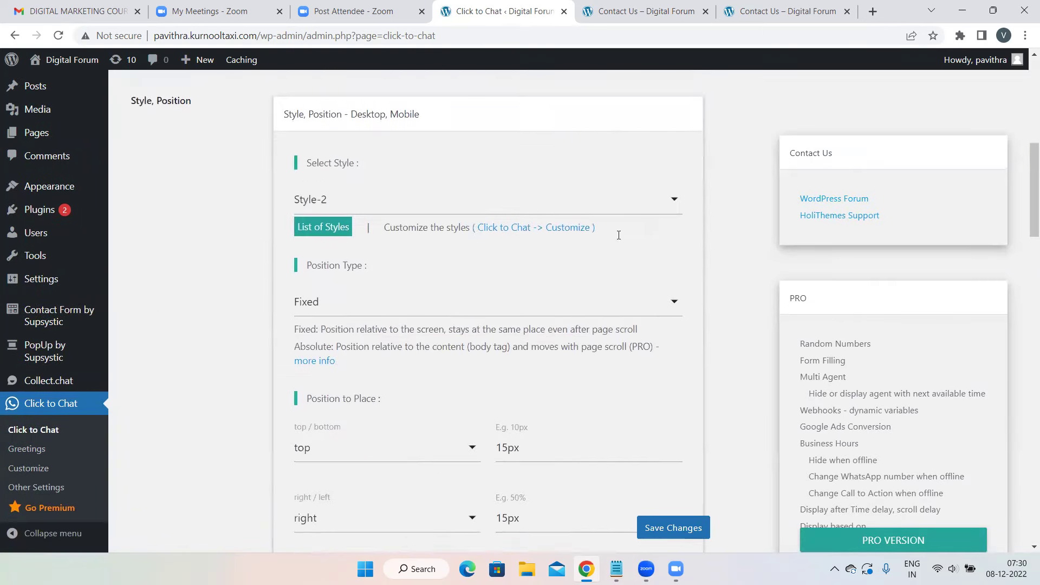
scroll(618, 236, "down", 4)
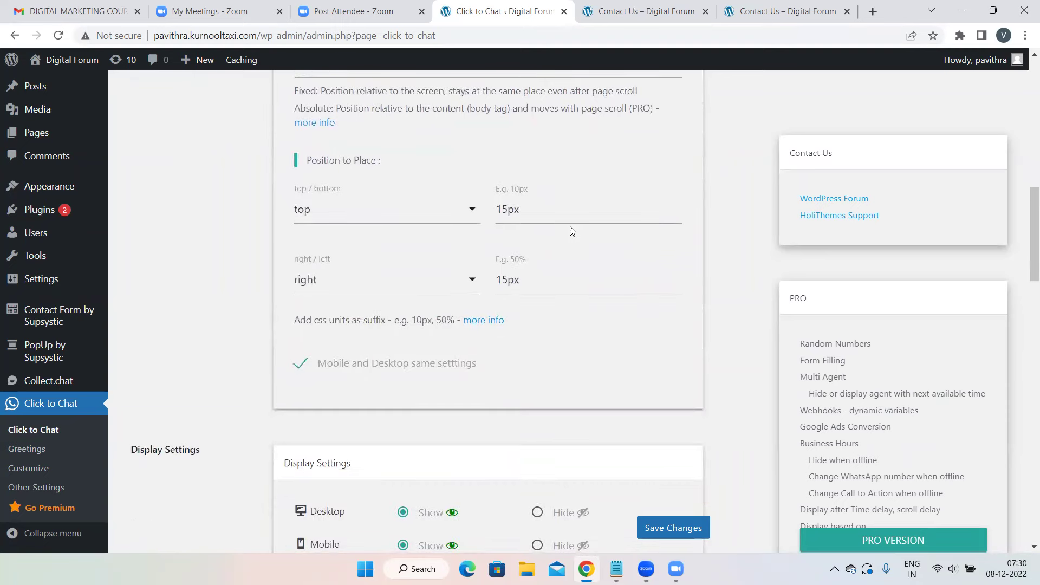
scroll(571, 231, "down", 7)
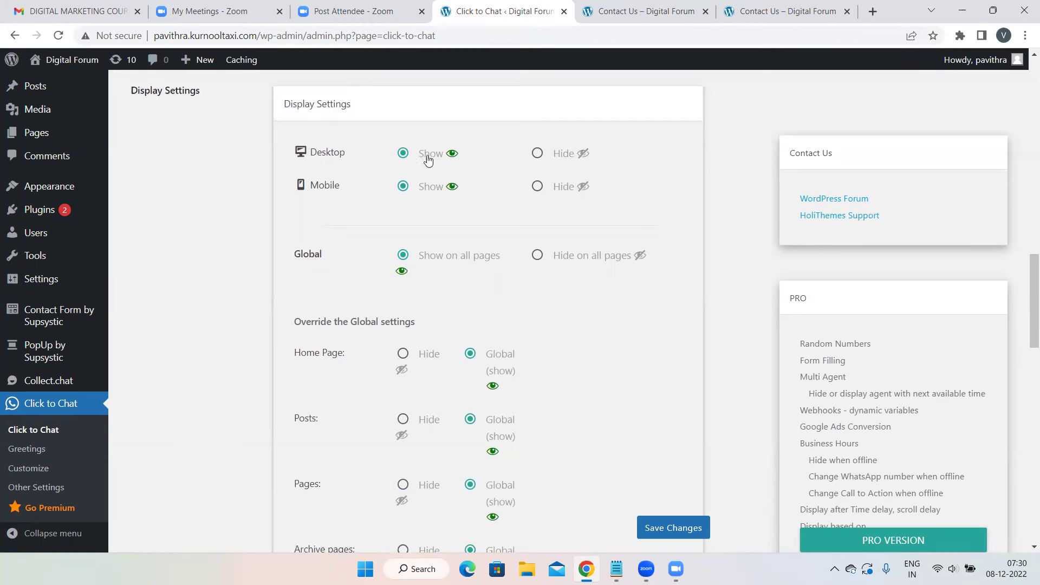
left_click(783, 5)
left_click(58, 35)
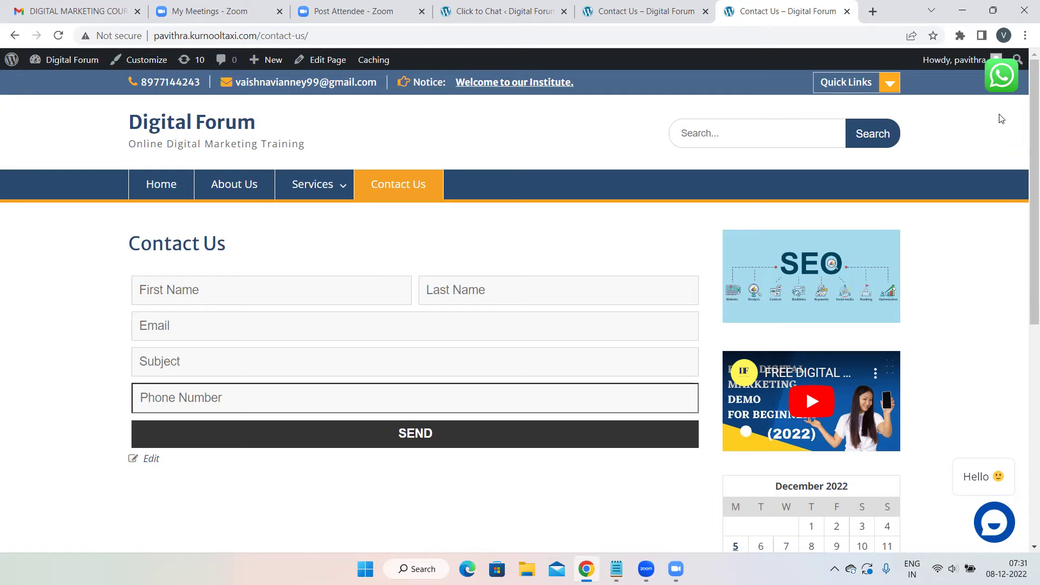
Step: Check the WhatsApp button beside the Contact Us form, then return to the Click to Chat settings
scroll(1025, 125, "down", 1)
scroll(1025, 127, "up", 1)
scroll(1025, 131, "down", 1)
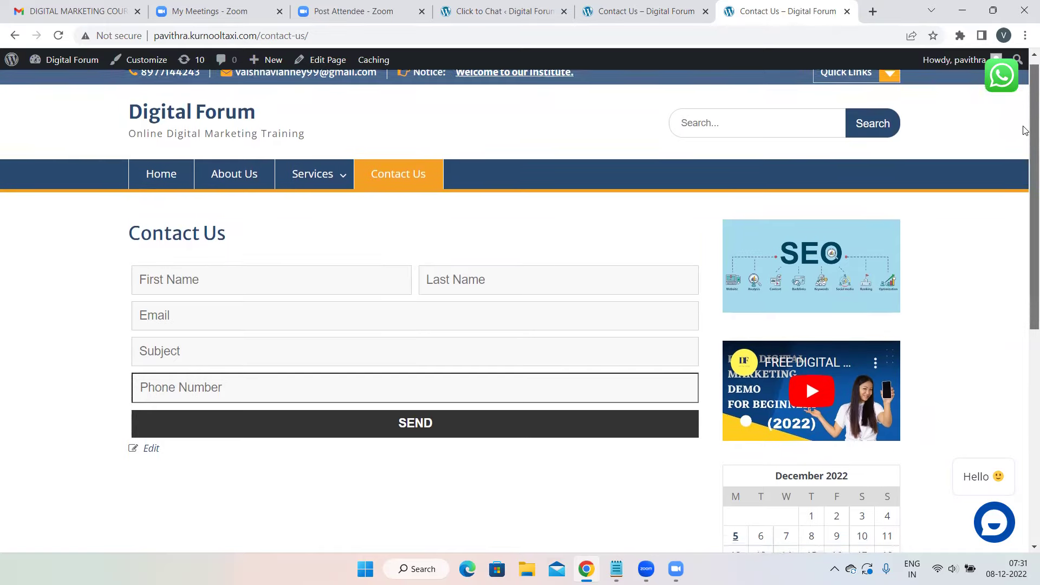
scroll(1025, 130, "up", 1)
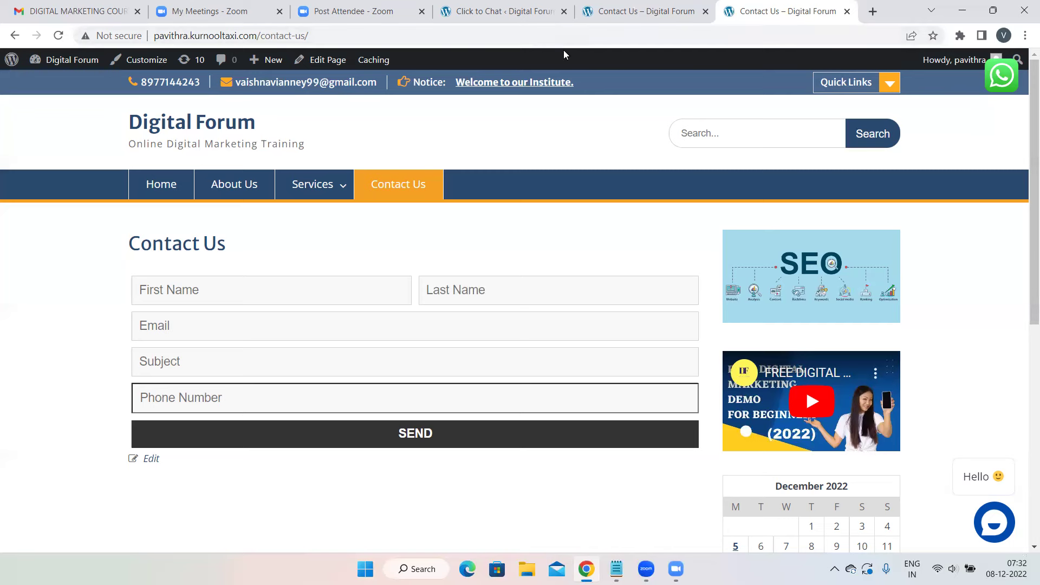
left_click(487, 5)
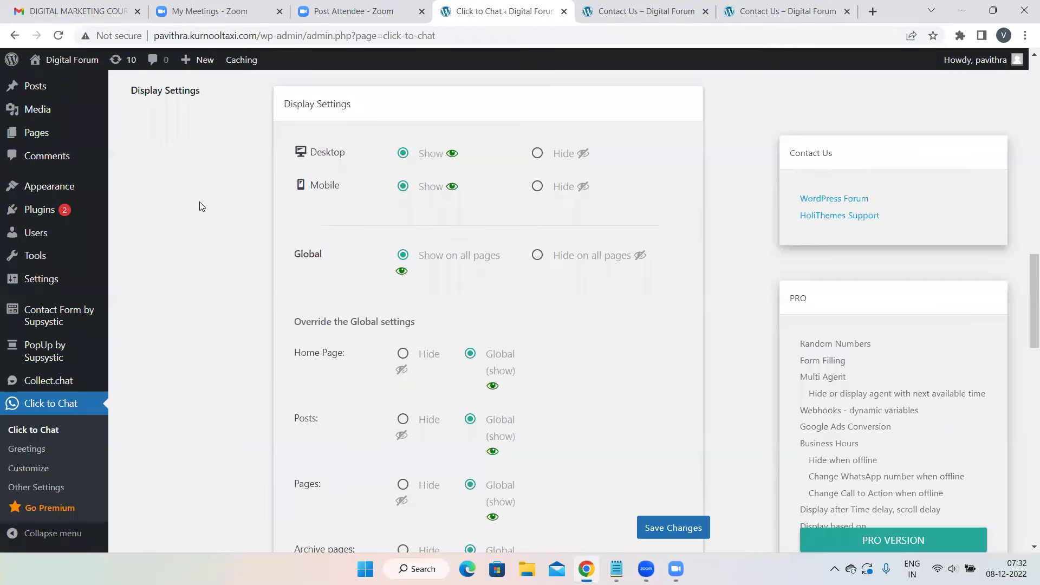
scroll(201, 205, "up", 6)
scroll(200, 206, "up", 14)
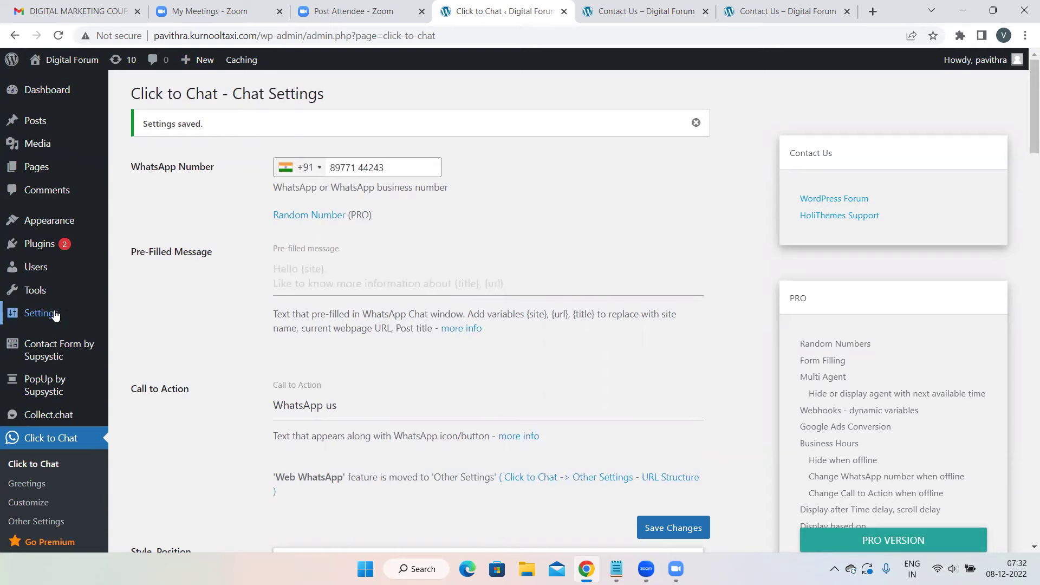
mouse_move(48, 249)
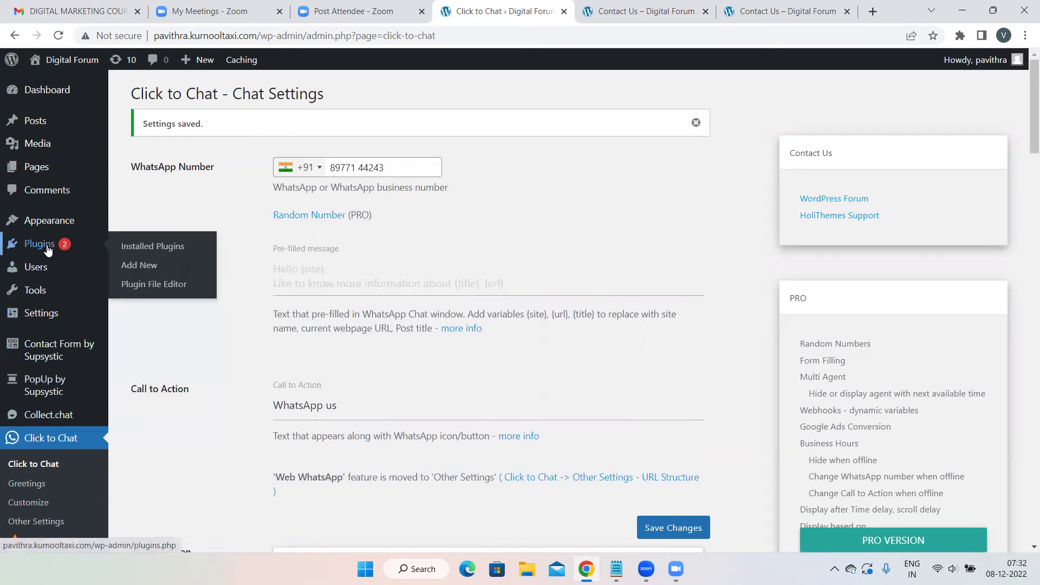
Step: Search Add New plugins for 'Live Chat by Supsystic', correcting the misspelled author name
left_click(137, 269)
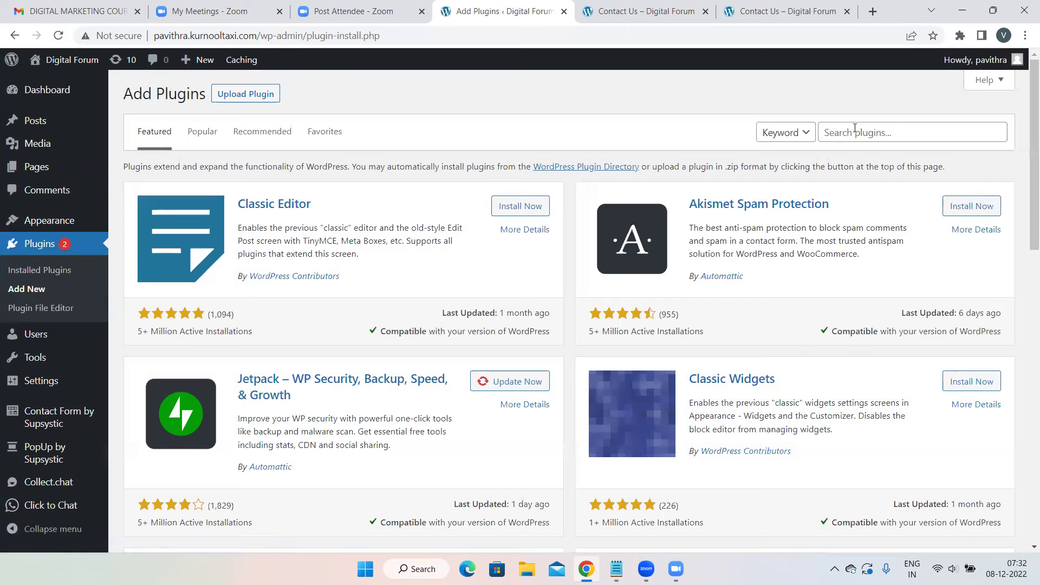
left_click(854, 131)
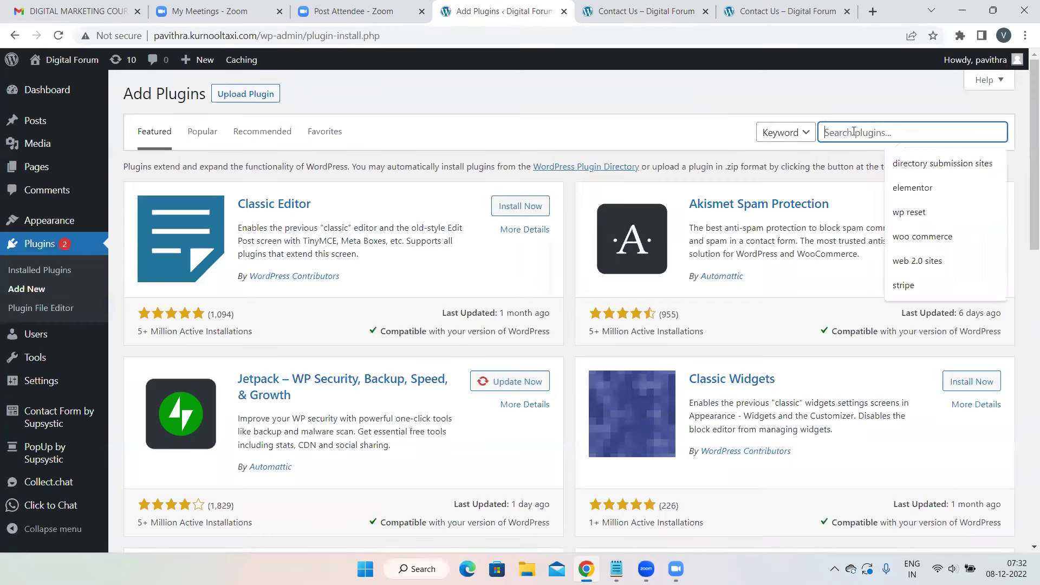
type("live chat")
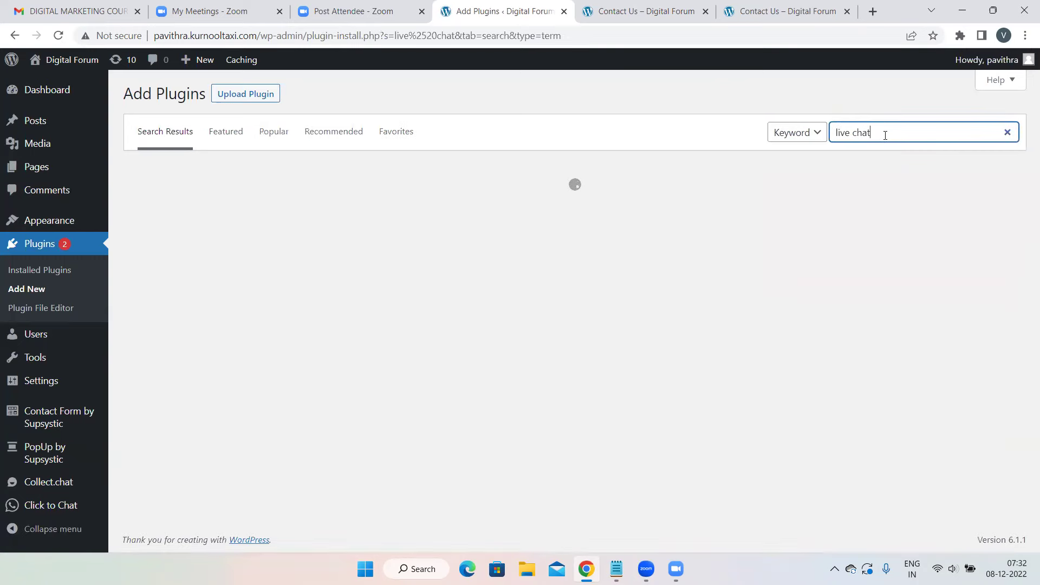
key("BackSpace")
key("BackSpace")
key("BackSpace")
key("BackSpace")
key("BackSpace")
key("BackSpace")
key("BackSpace")
key("BackSpace")
key("BackSpace")
type("Live Ch")
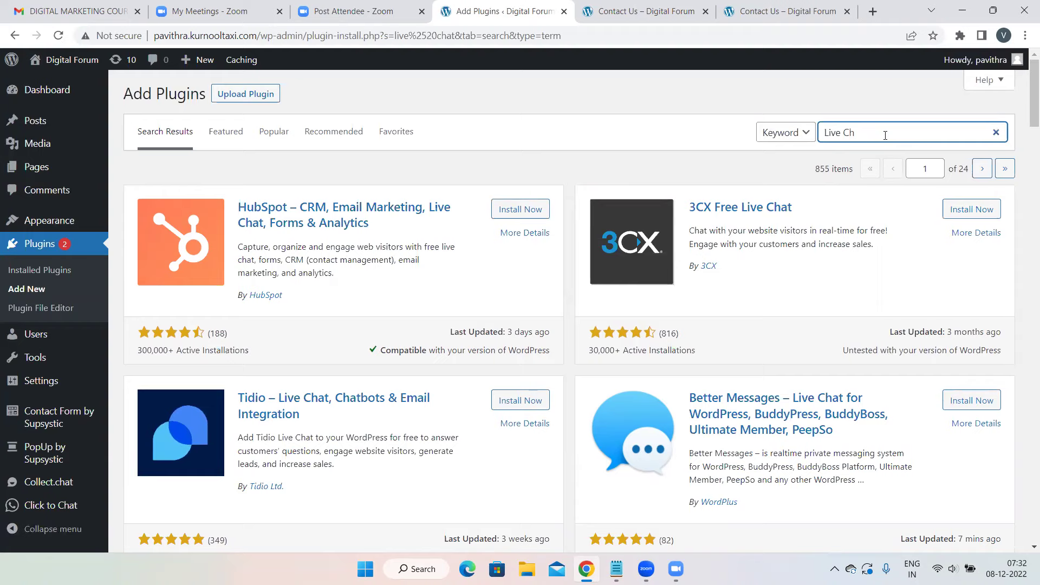
key("BackSpace")
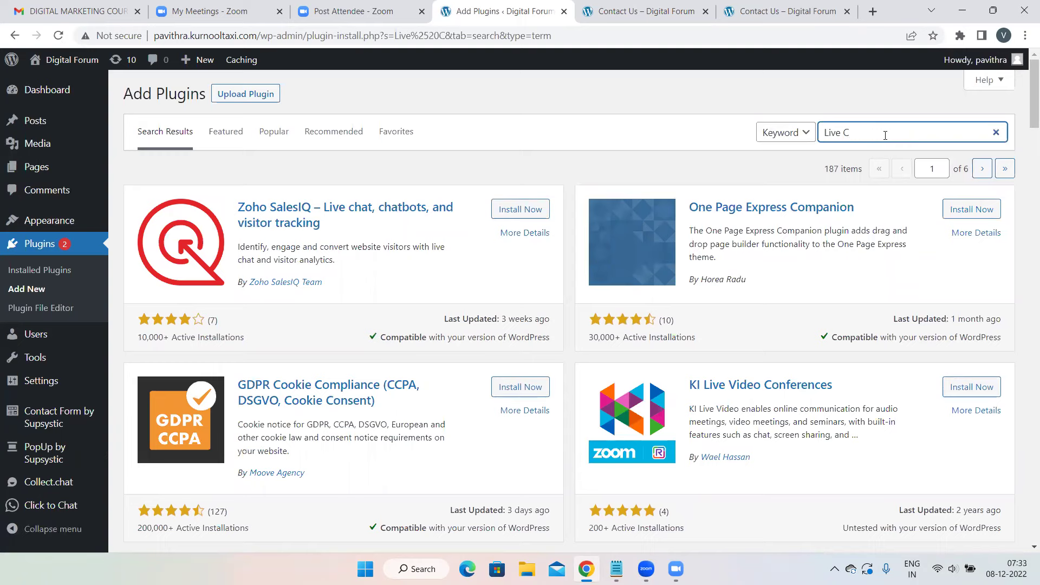
type("hat by Sys")
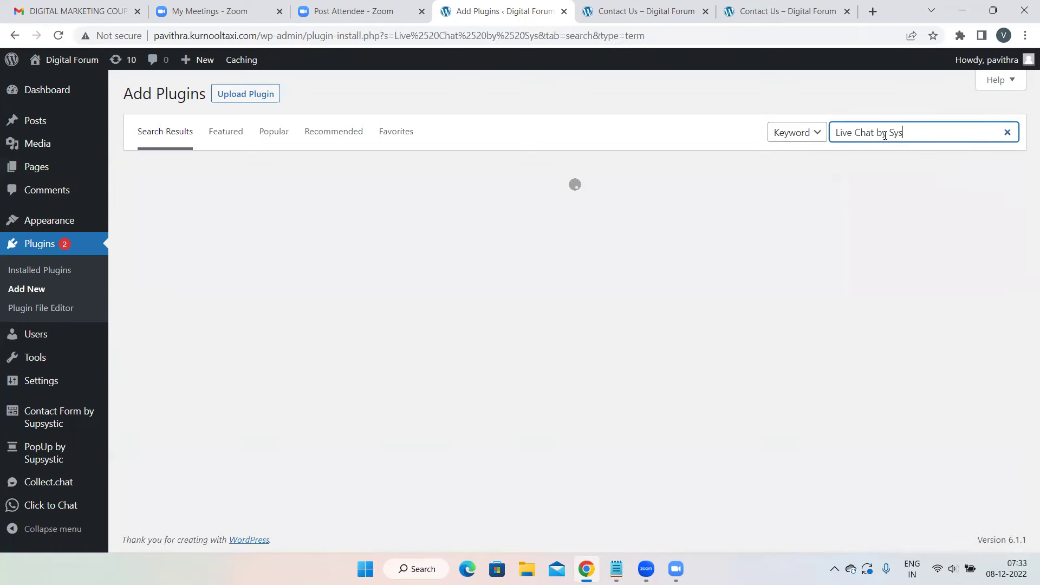
type("psy")
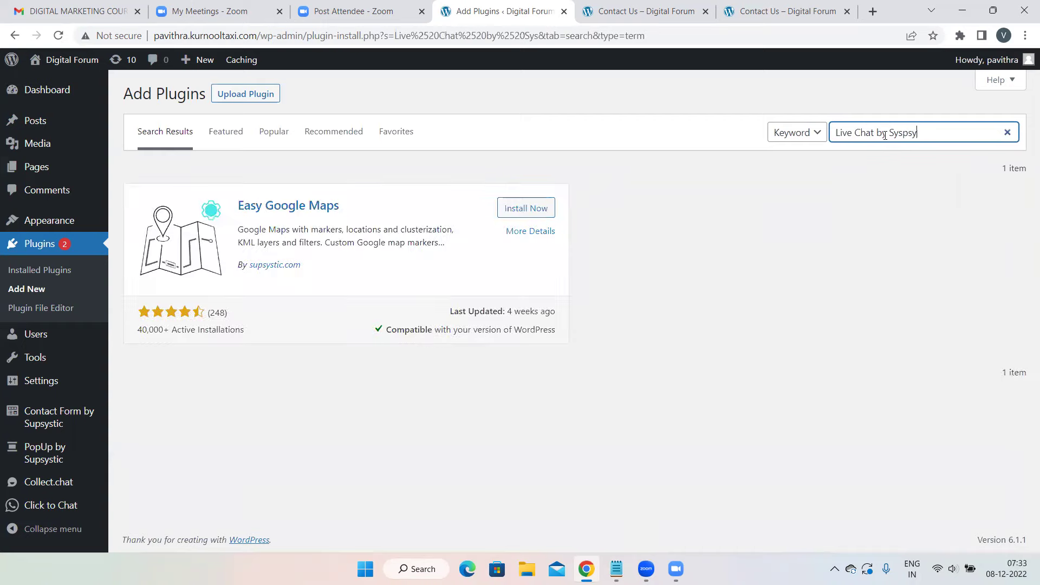
type("stic")
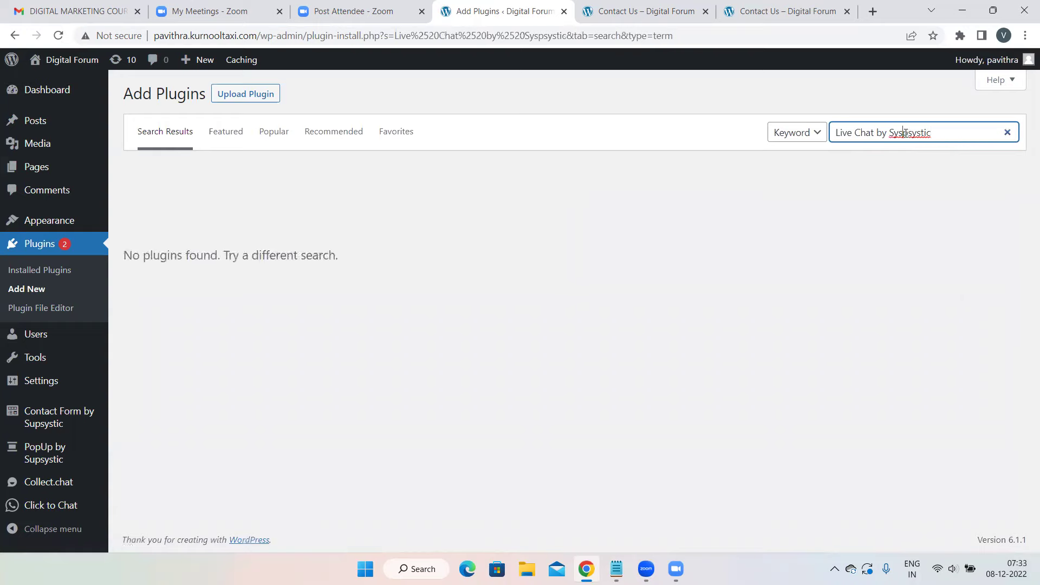
left_click(903, 133)
key("BackSpace")
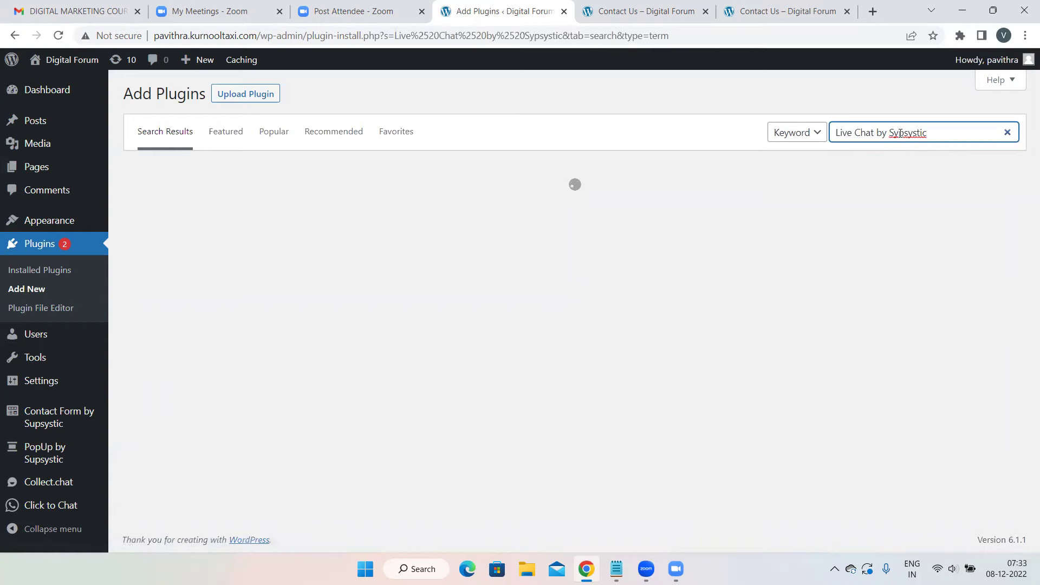
key("BackSpace")
type("u")
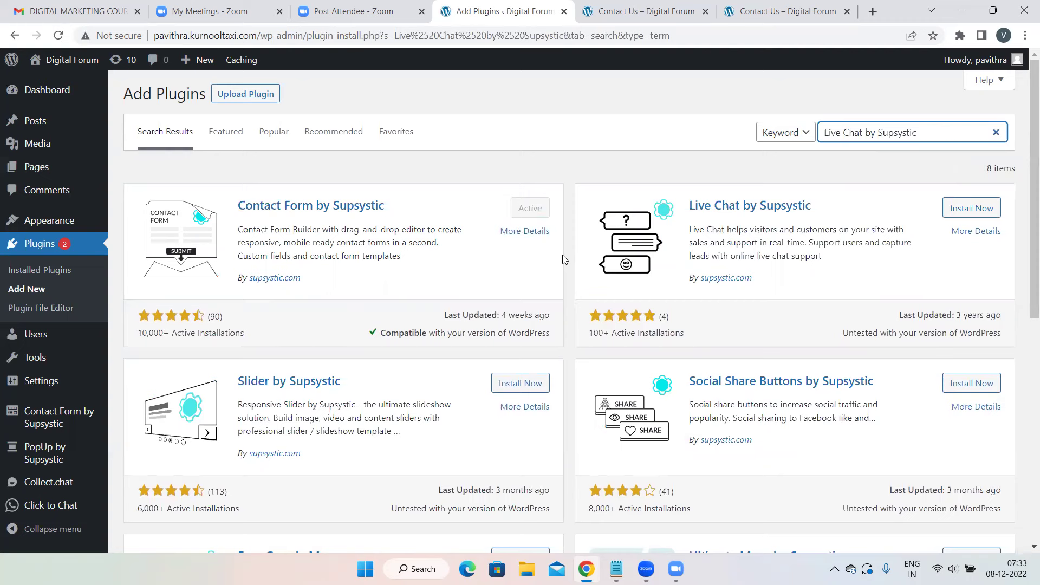
Step: Install and activate Live Chat by Supsystic 1.5.3, then review it in the Plugins list
left_click(972, 206)
left_click(972, 207)
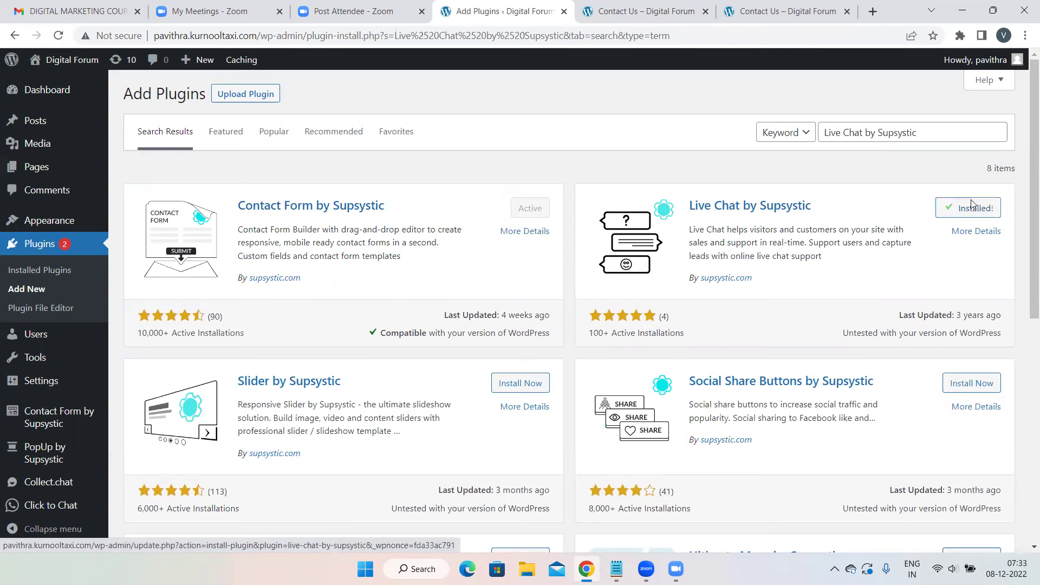
left_click(977, 208)
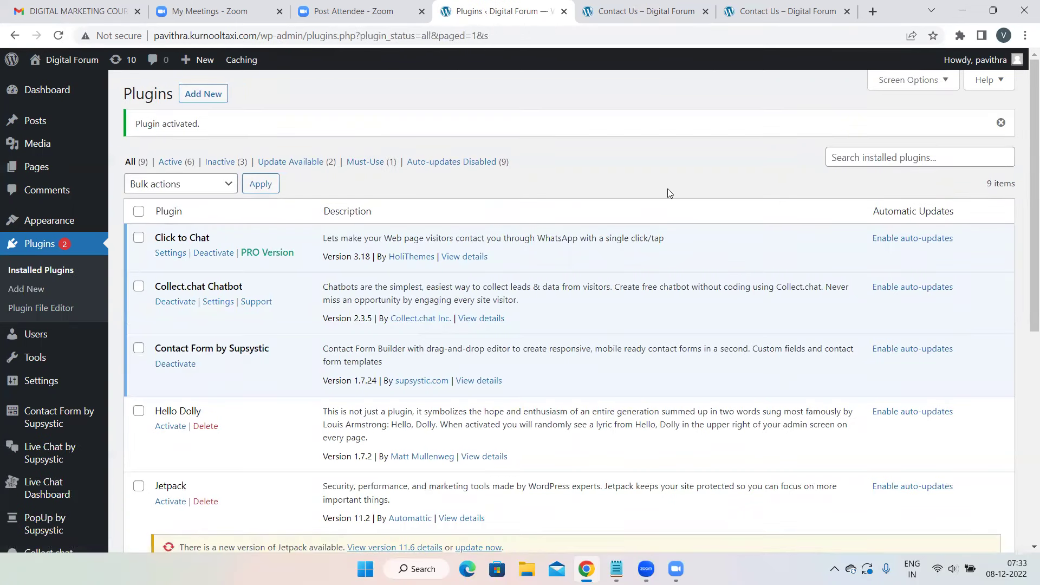
scroll(492, 248, "down", 2)
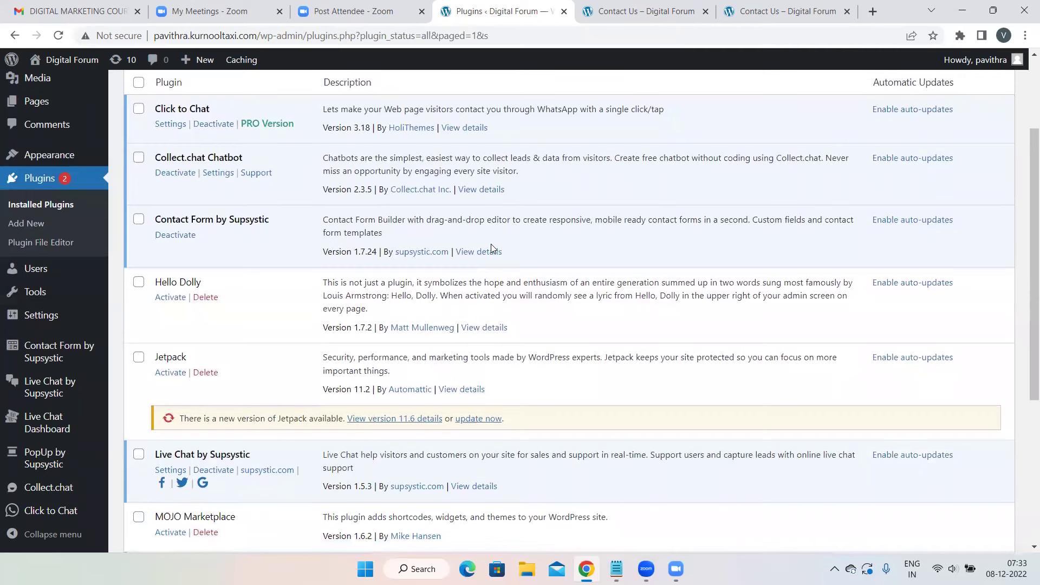
scroll(491, 244, "up", 2)
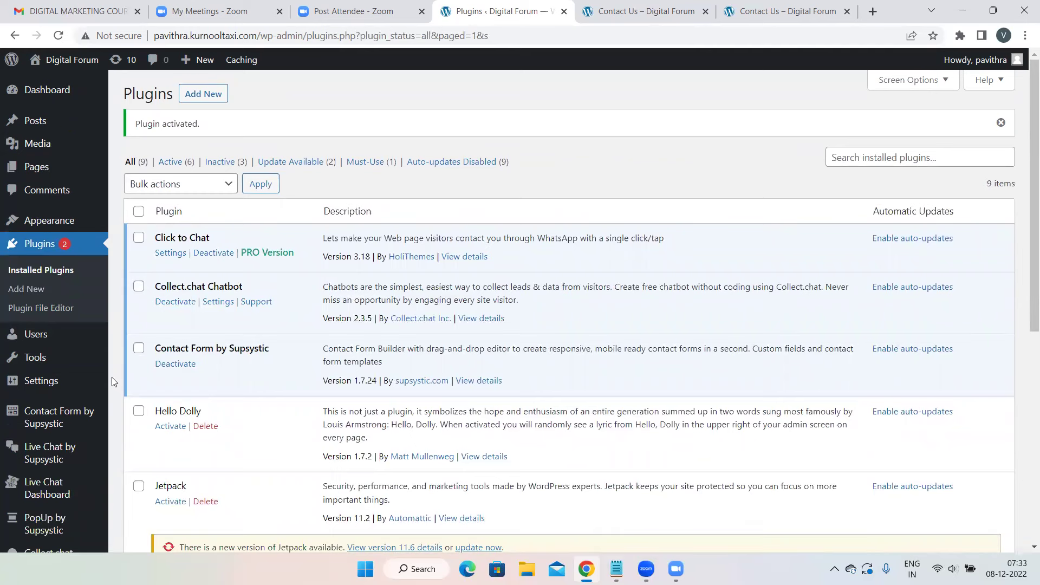
scroll(176, 411, "down", 1)
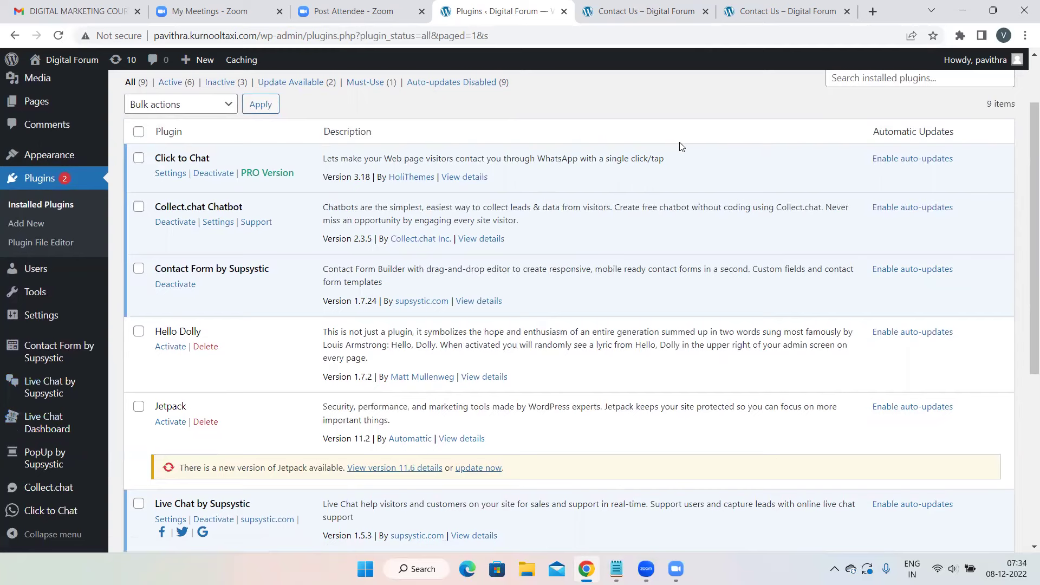
left_click(799, 4)
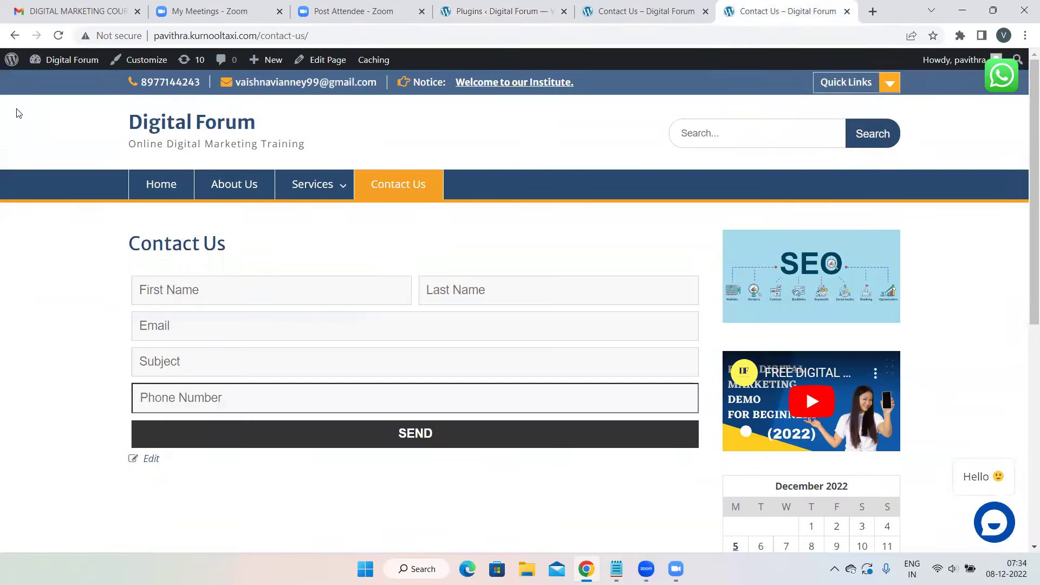
left_click(60, 36)
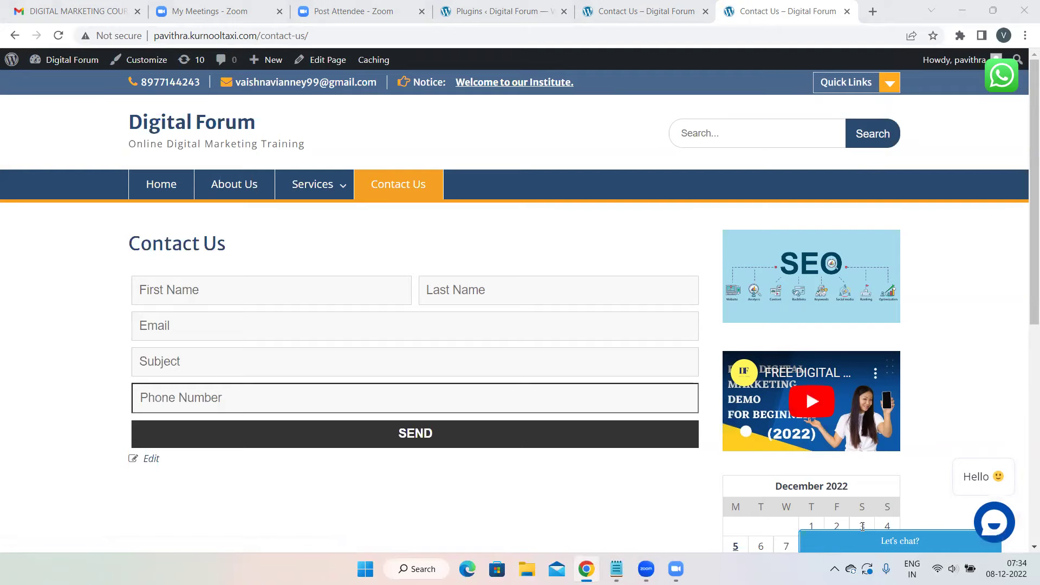
left_click(488, 11)
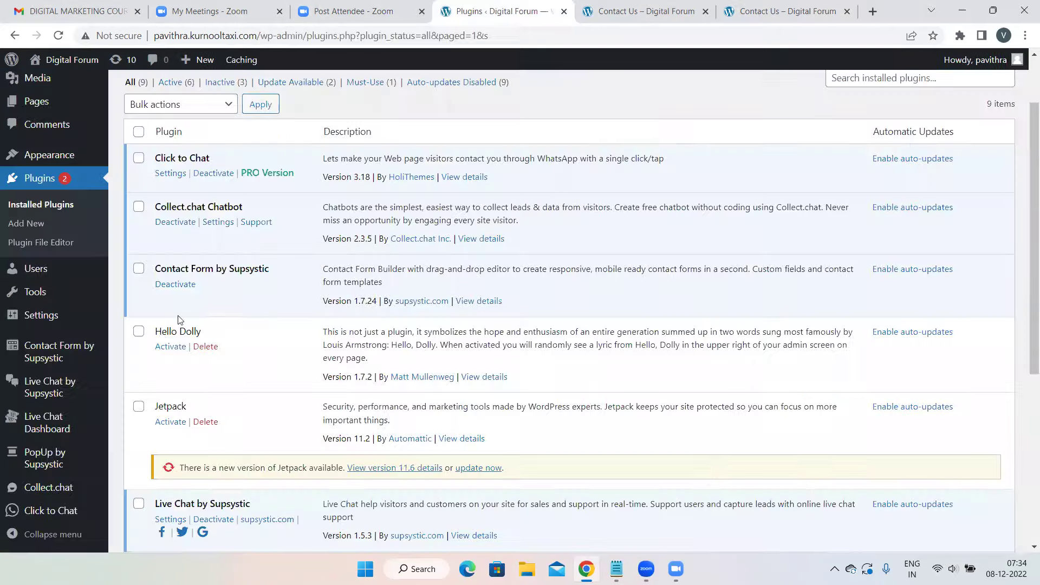
left_click(783, 11)
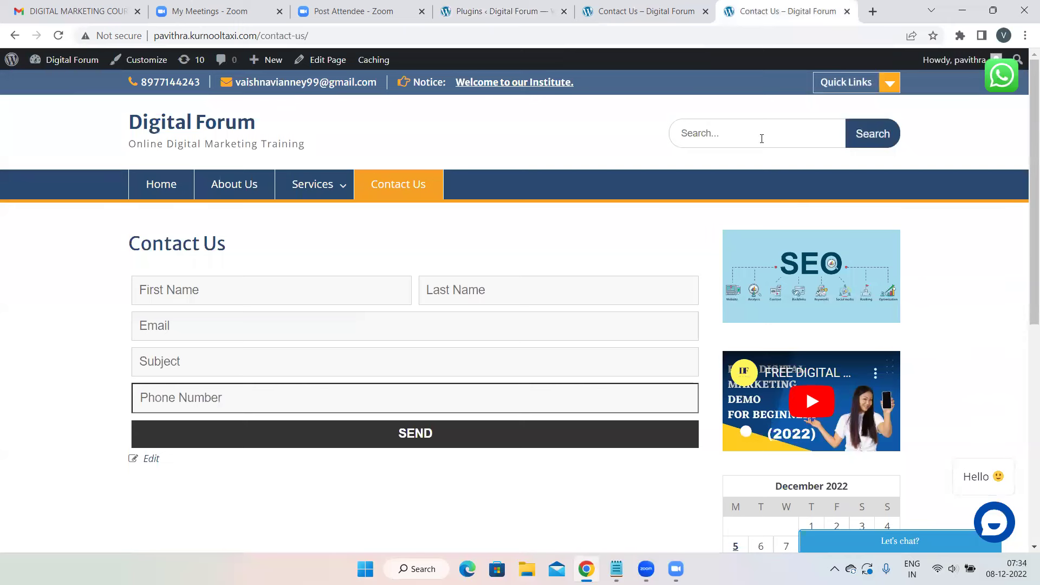
left_click(594, 6)
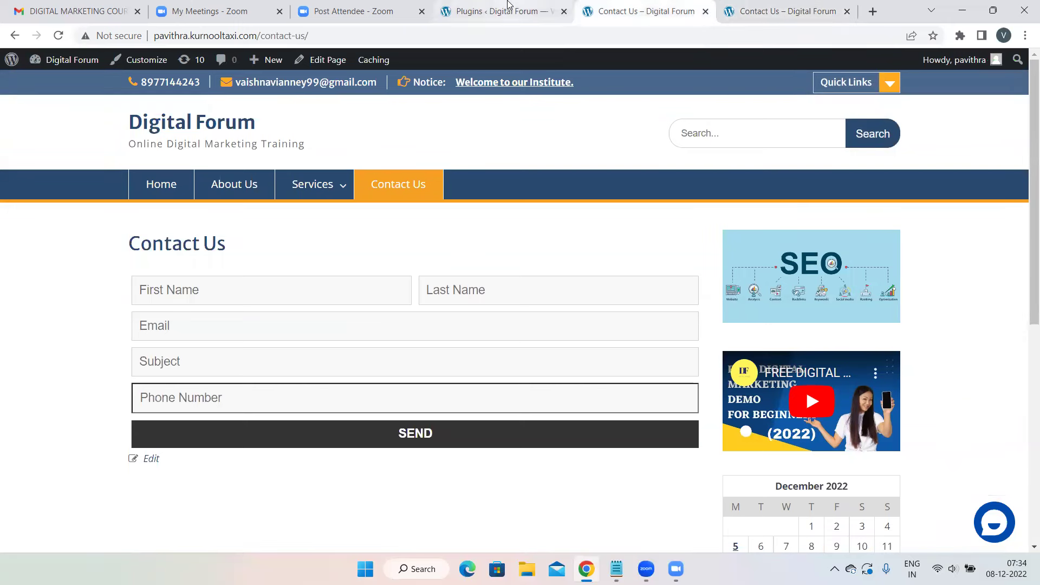
left_click(496, 11)
mouse_move(74, 384)
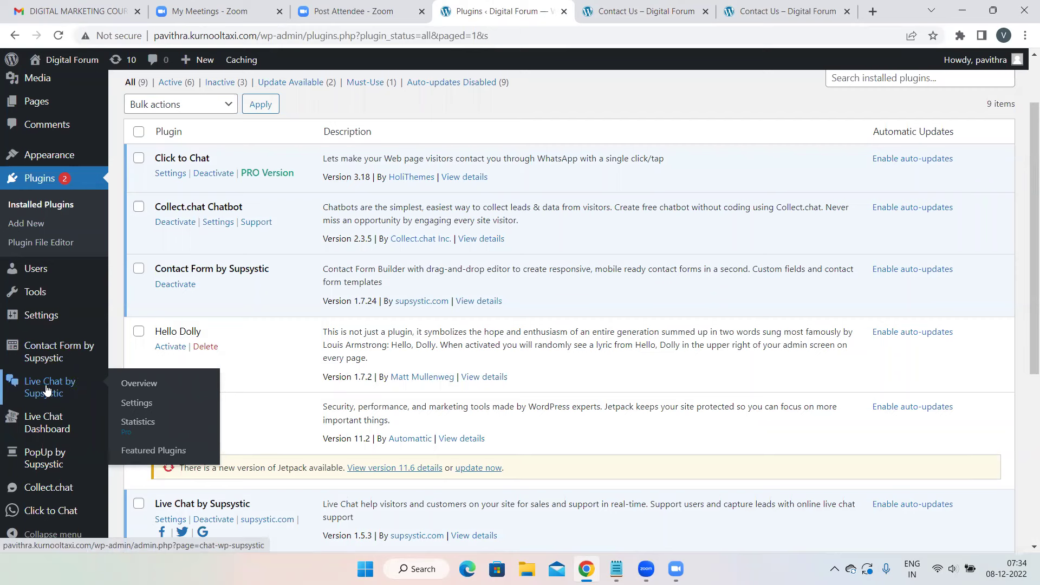
Step: Open Live Chat by Supsystic settings and keep the chat position at Bottom Right
left_click(47, 389)
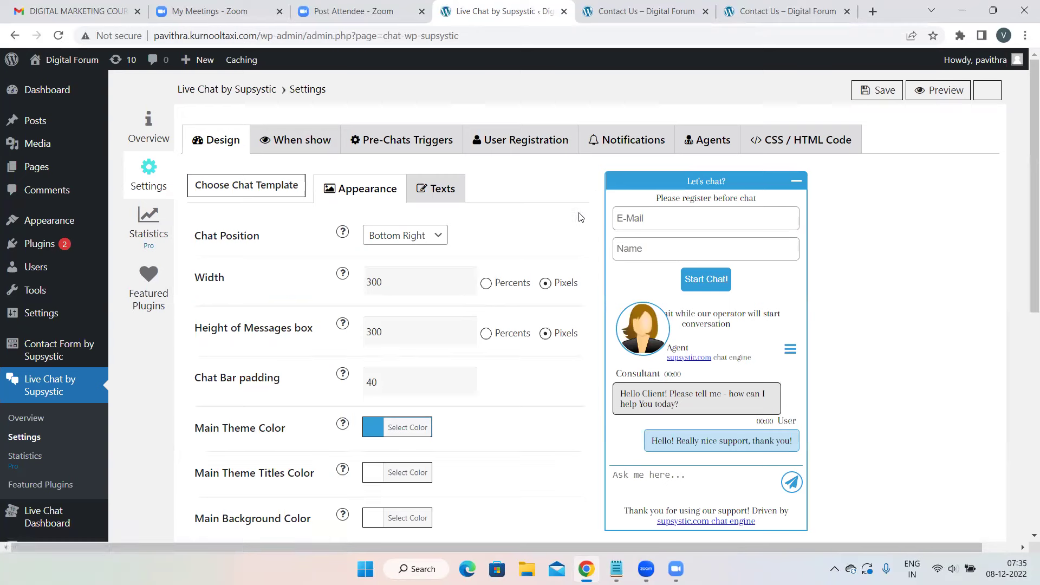
left_click(434, 238)
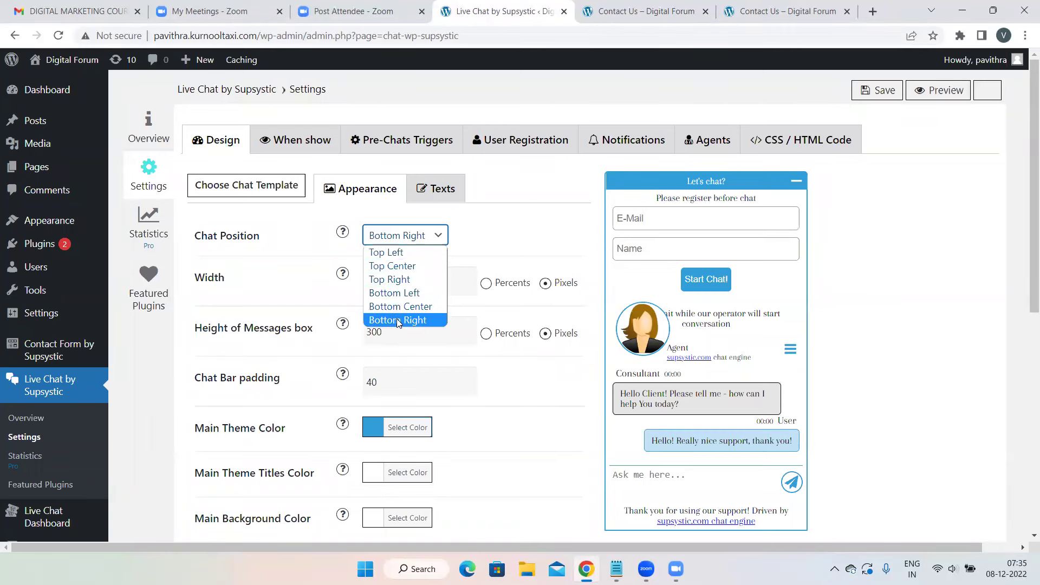
left_click(513, 237)
Step: Review the design options: 300-pixel width and height and the Arapey font
scroll(514, 237, "down", 5)
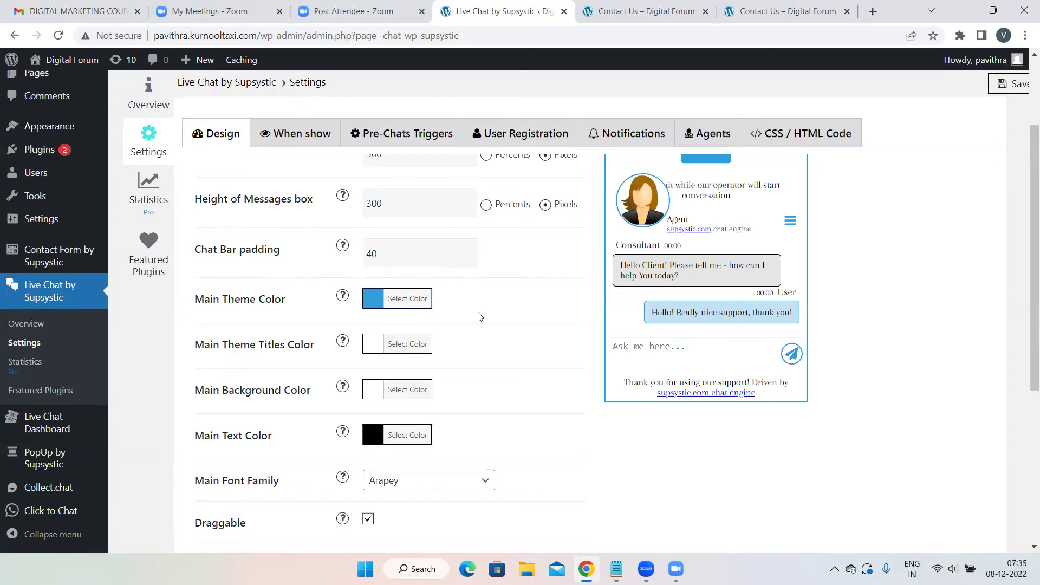
scroll(478, 317, "down", 2)
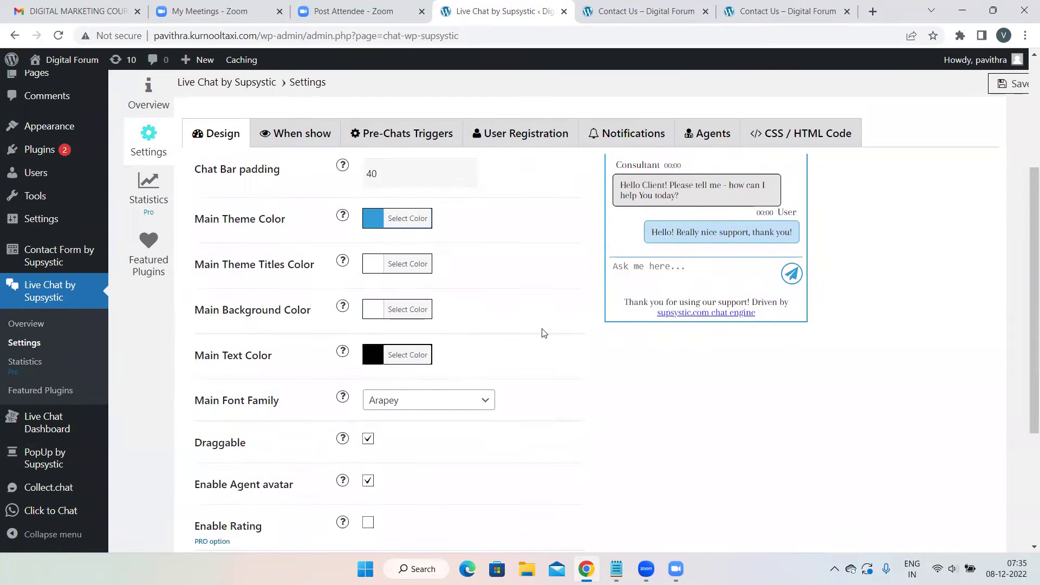
scroll(544, 332, "down", 2)
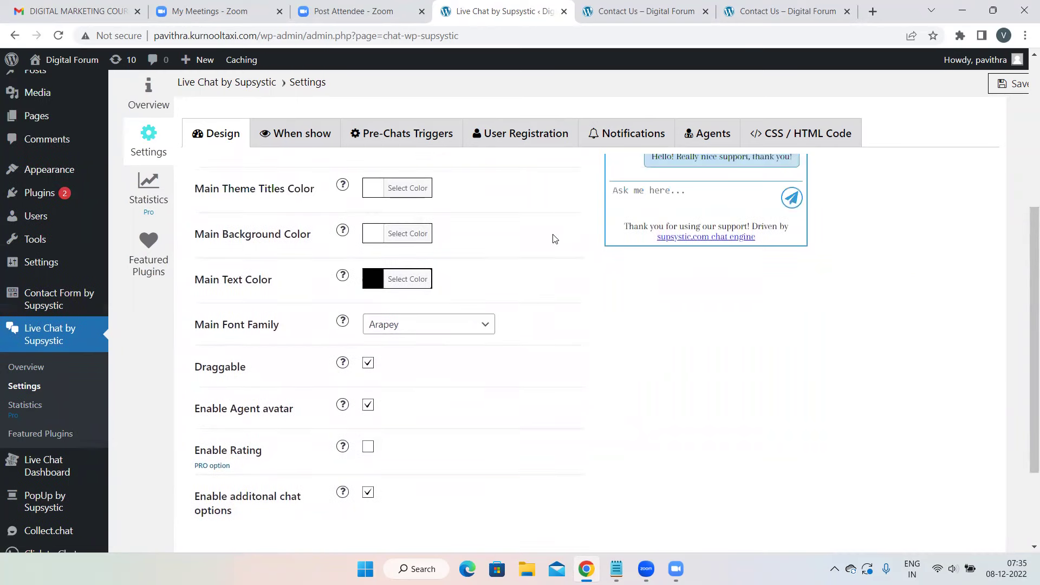
scroll(441, 406, "up", 3)
scroll(442, 409, "down", 3)
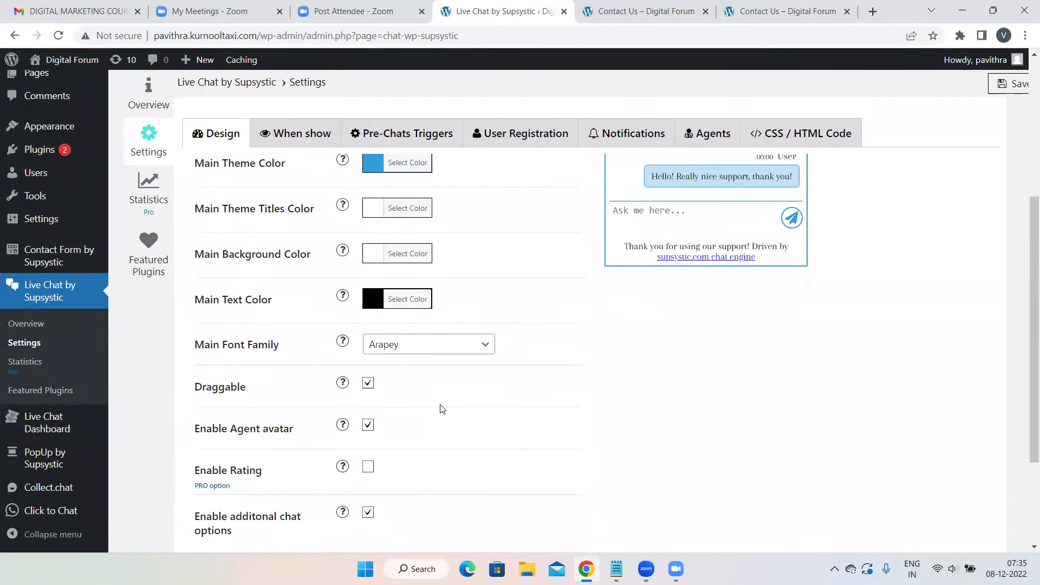
scroll(441, 409, "up", 3)
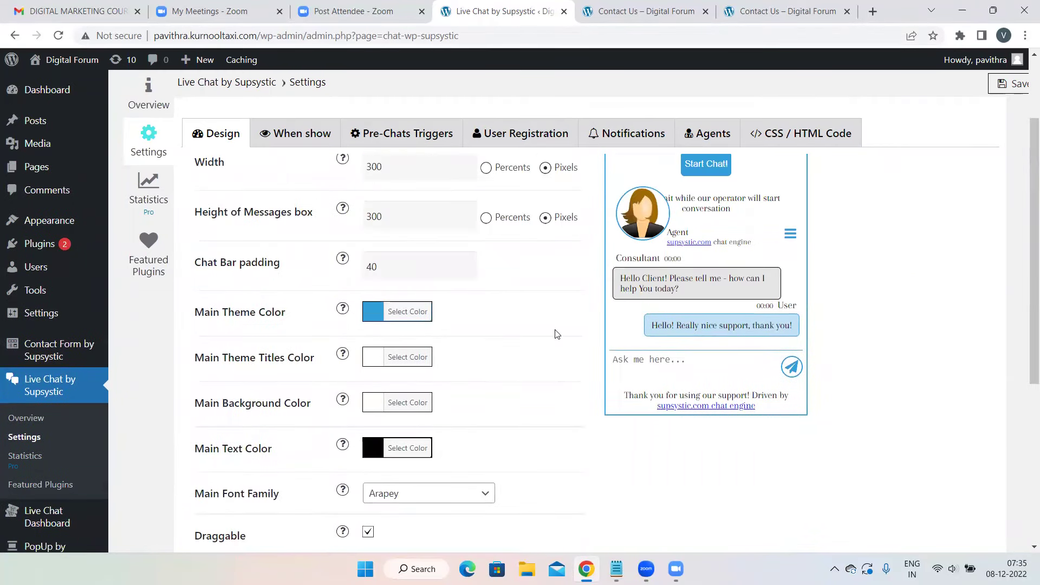
scroll(555, 332, "down", 4)
scroll(606, 302, "up", 2)
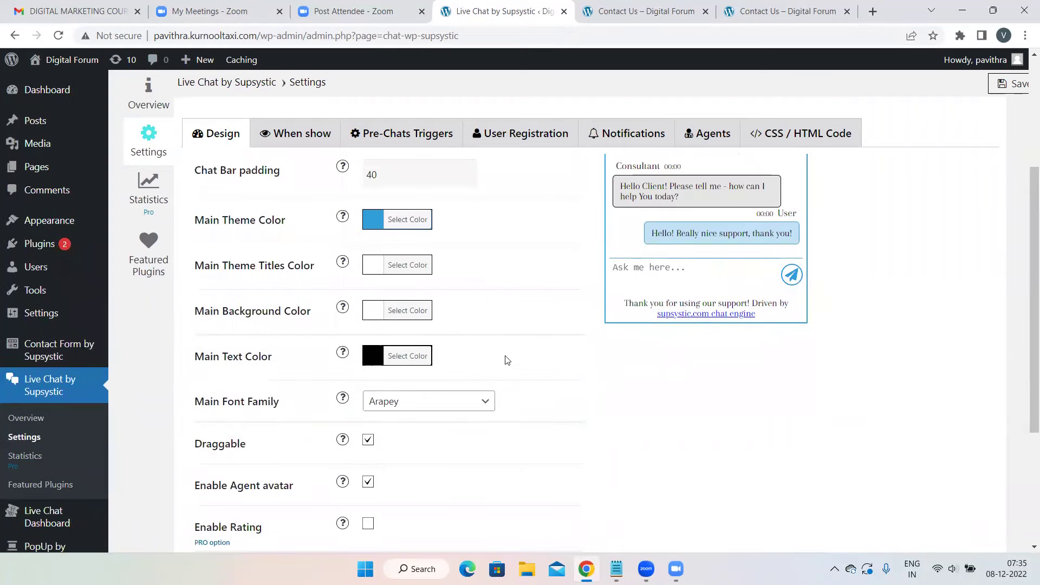
scroll(480, 371, "down", 4)
scroll(480, 372, "up", 8)
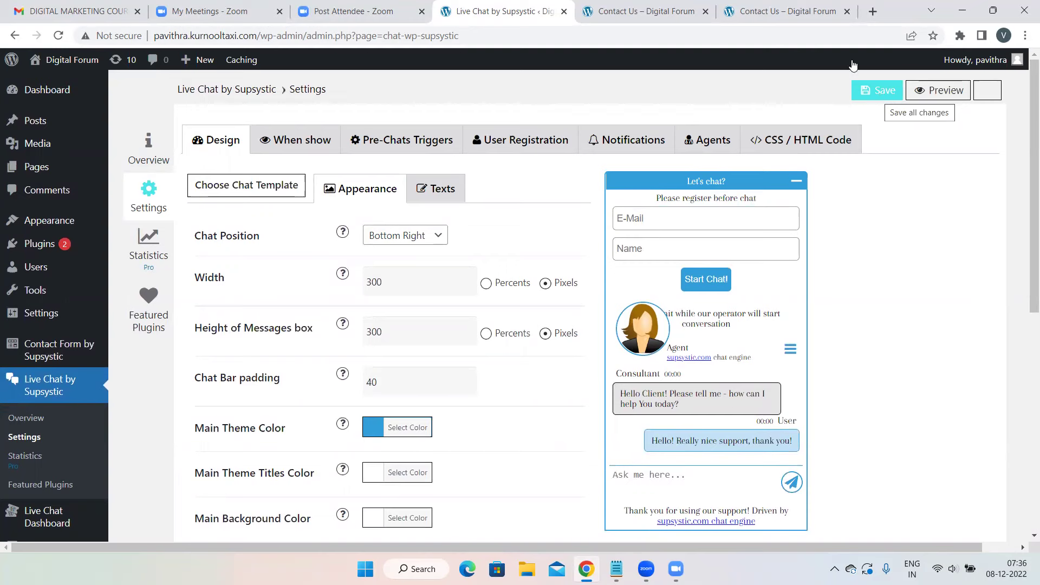
Step: Start a test chat on the Contact Us page using autofilled e-mail and name, then return to settings
left_click(778, 7)
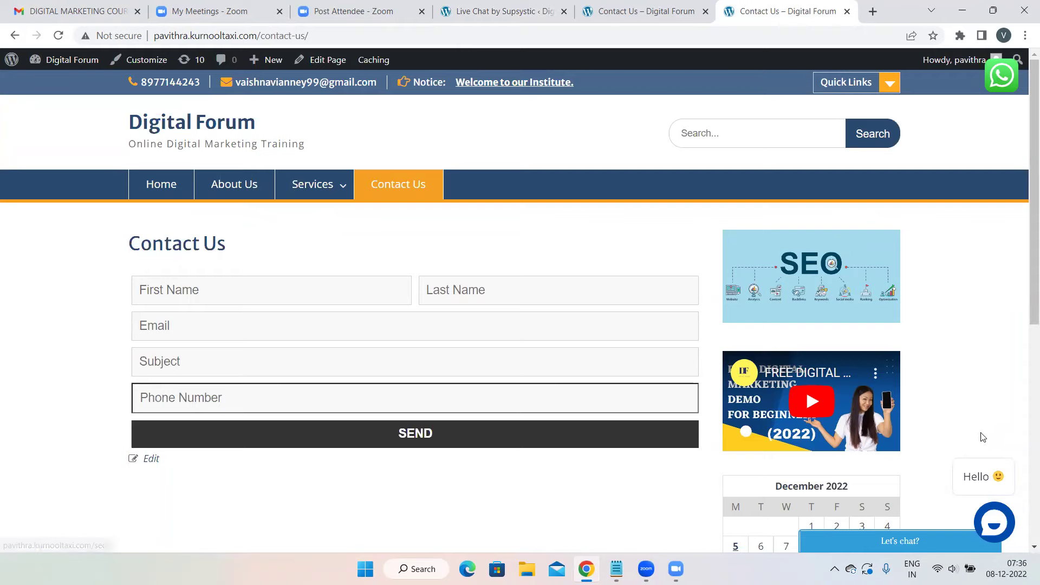
left_click(897, 541)
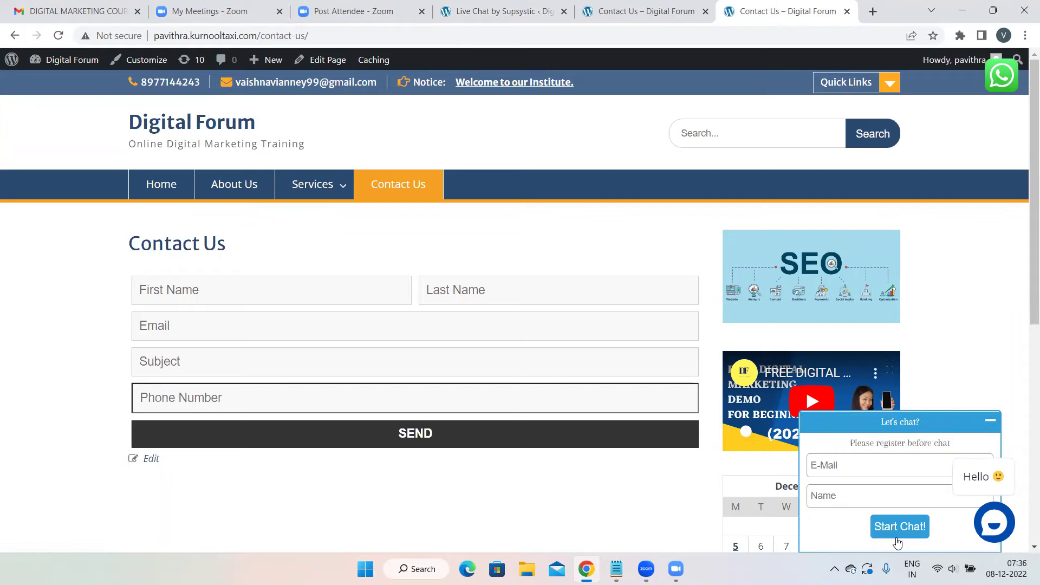
left_click(850, 466)
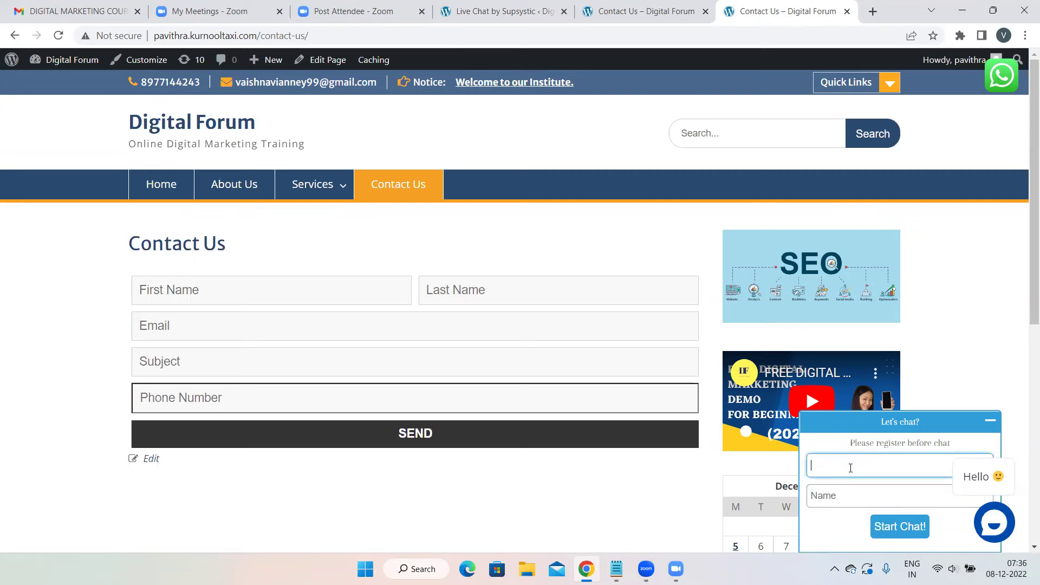
left_click(915, 312)
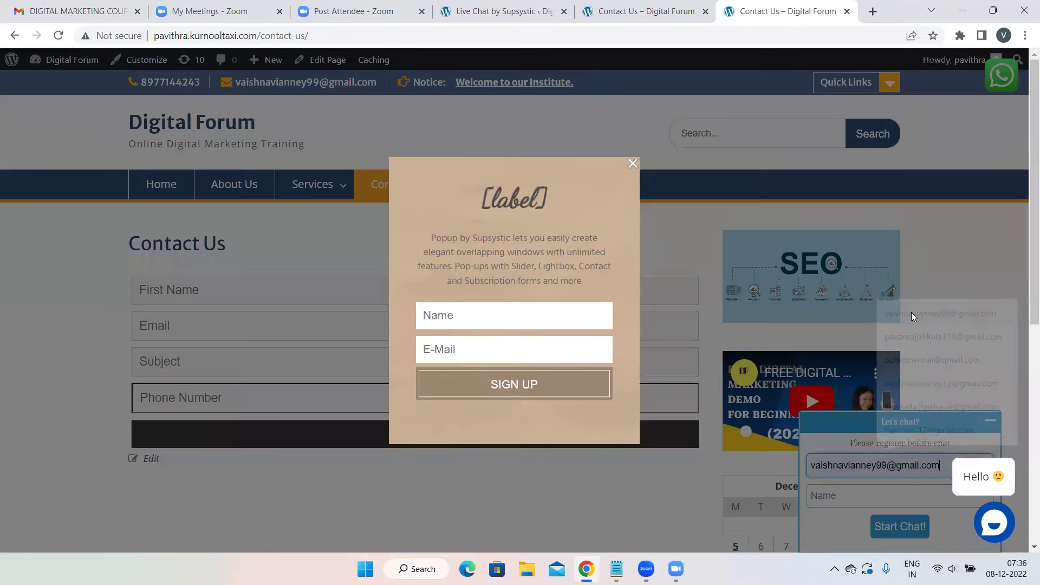
left_click(633, 163)
left_click(835, 496)
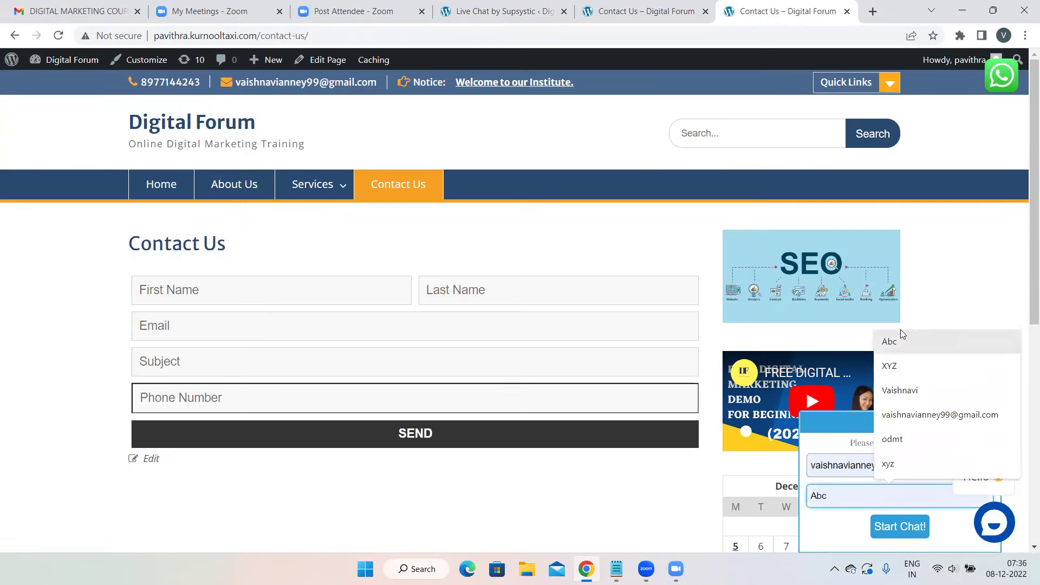
left_click(891, 389)
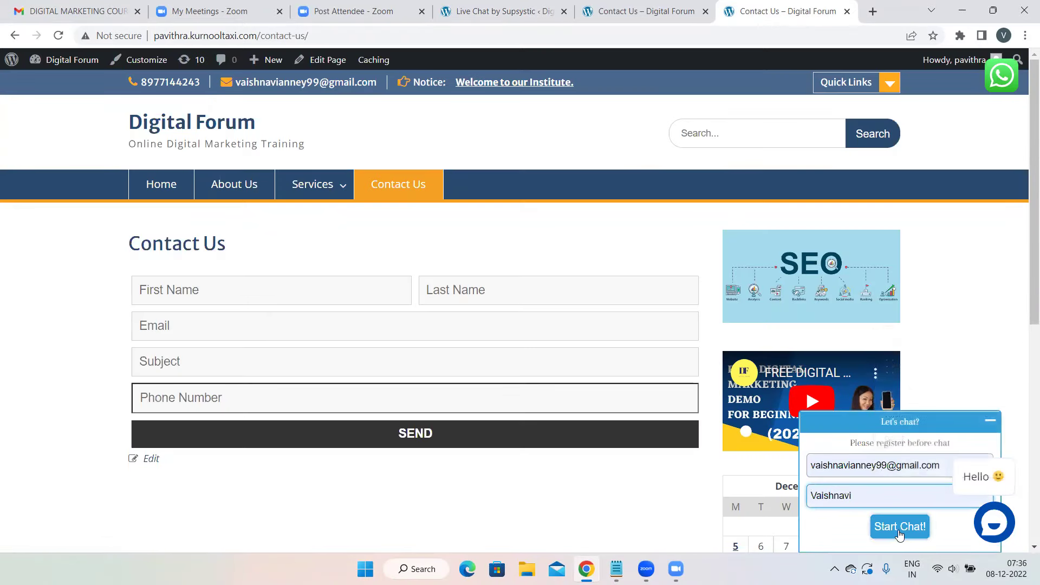
left_click(898, 528)
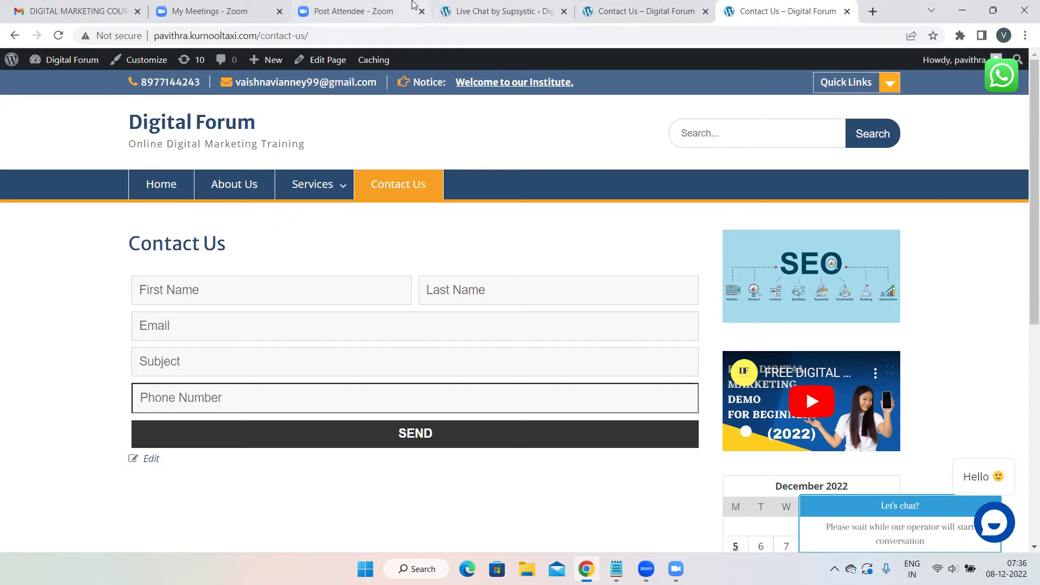
left_click(486, 7)
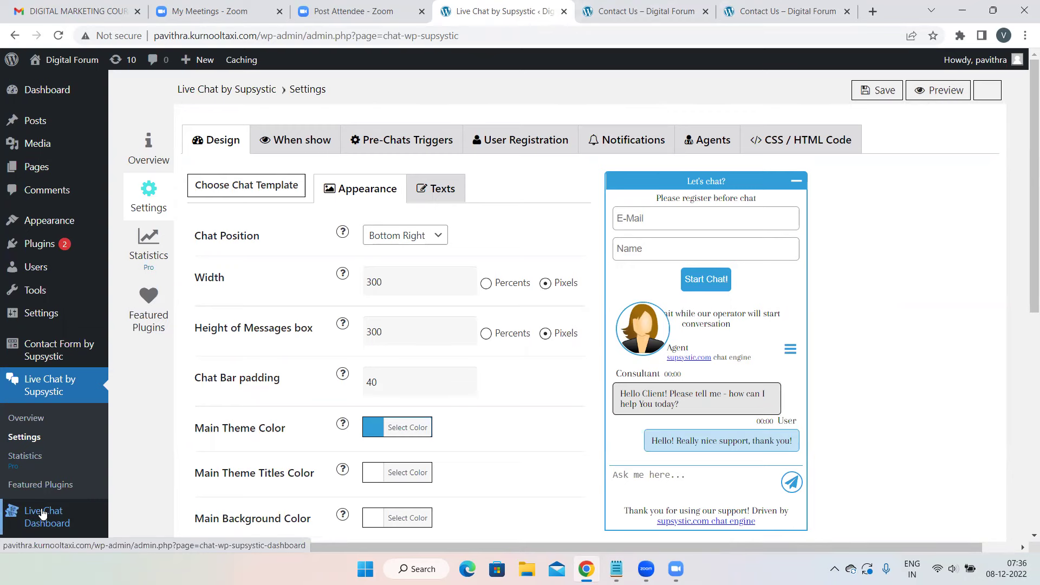
Step: Compare the Contact Us page with the Live Chat settings, then open the Live Chat Dashboard's pending chats
scroll(42, 514, "down", 1)
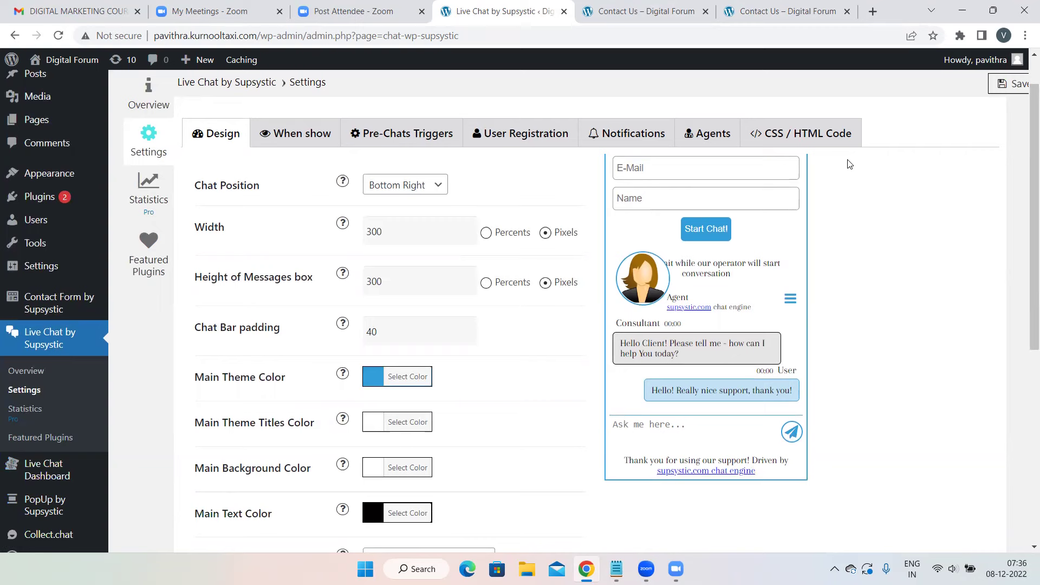
left_click(796, 11)
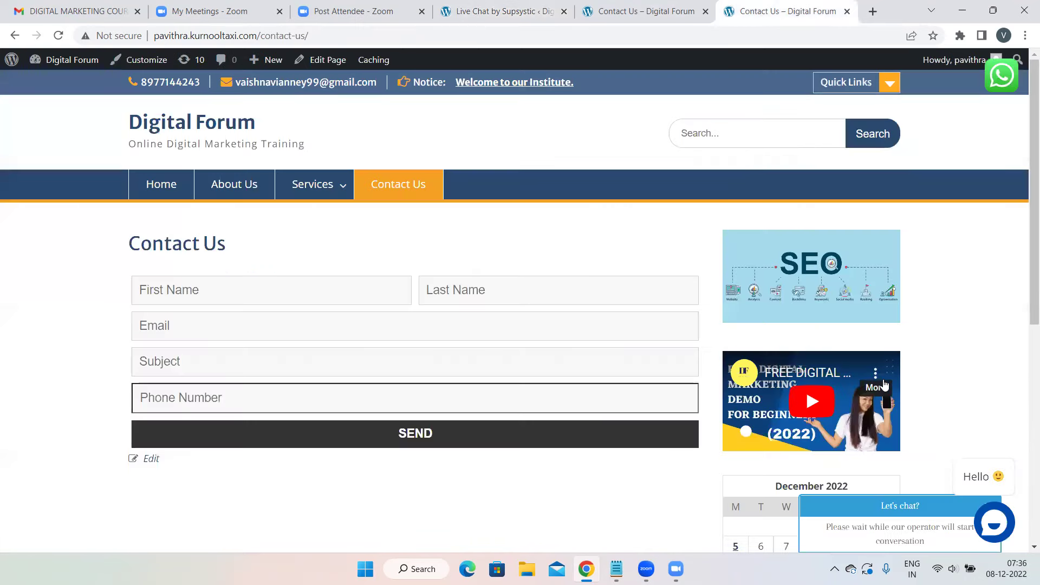
left_click(542, 8)
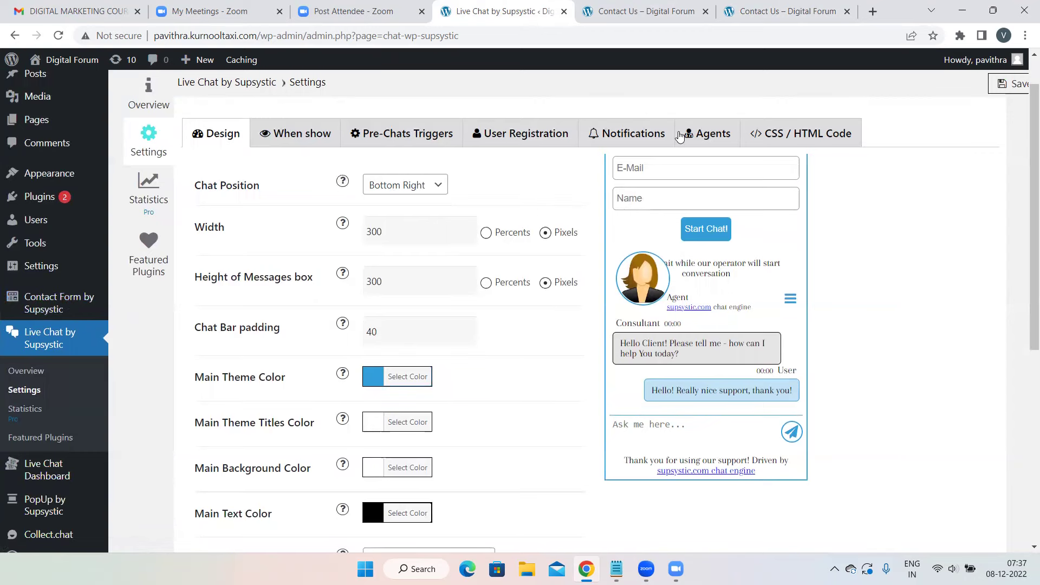
left_click(821, 5)
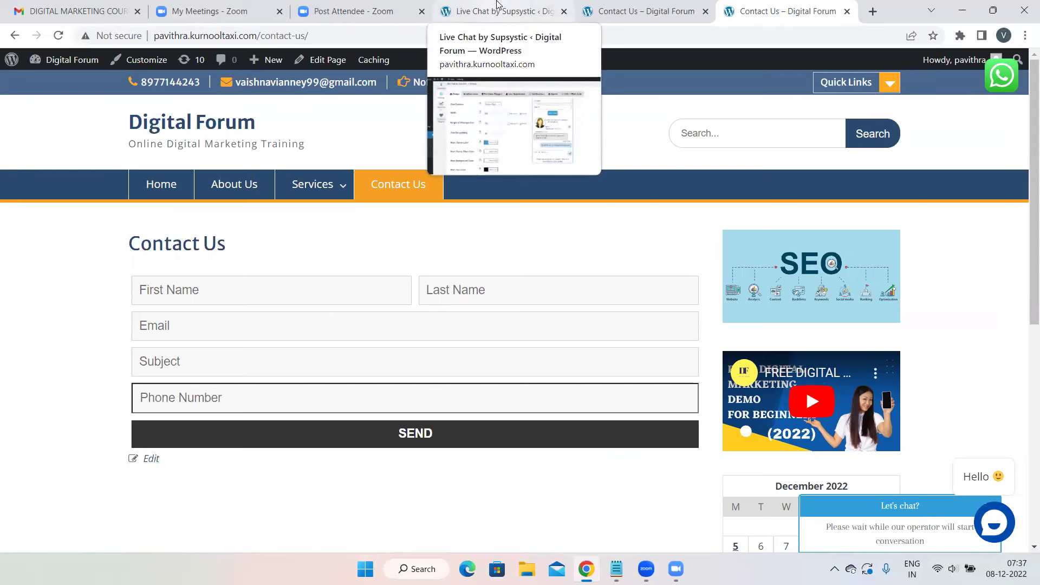
left_click(498, 5)
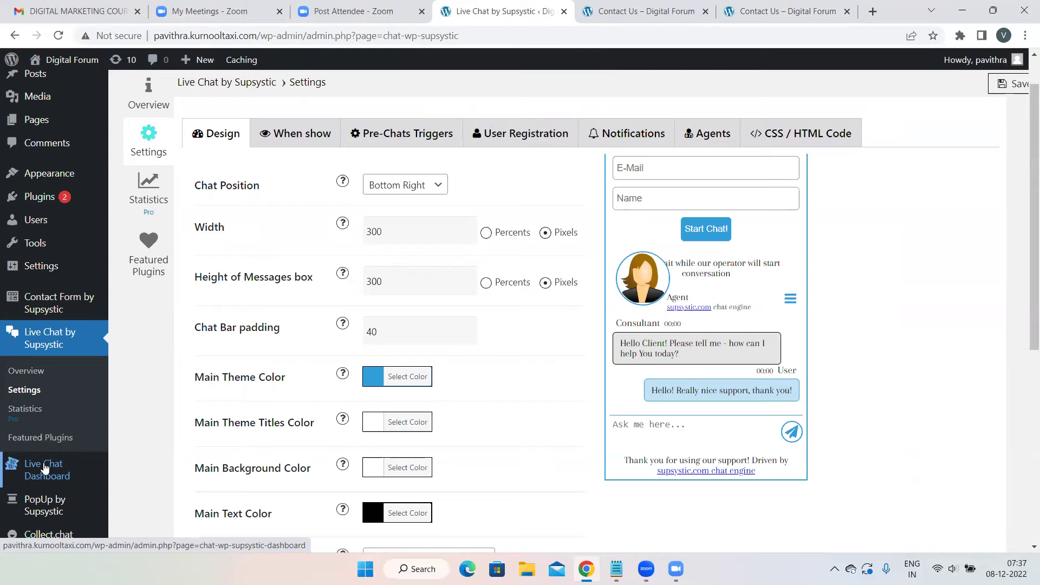
left_click(45, 469)
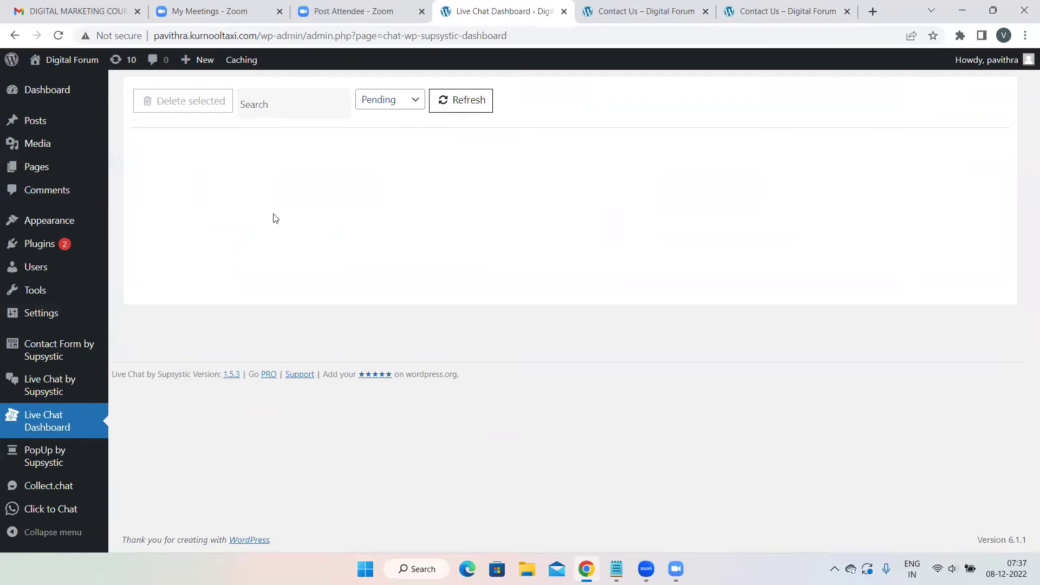
left_click(800, 7)
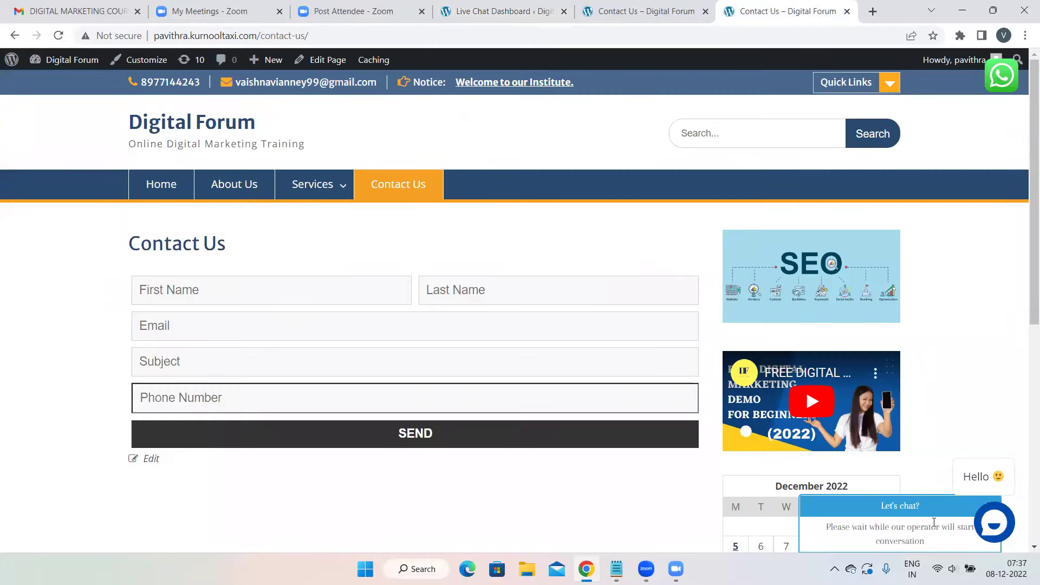
left_click(488, 7)
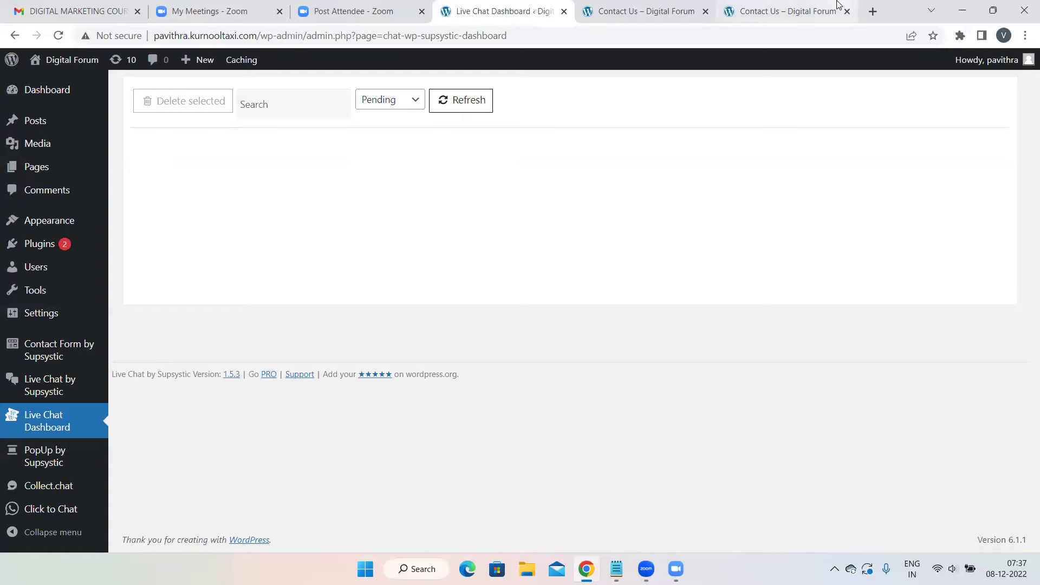
left_click(786, 11)
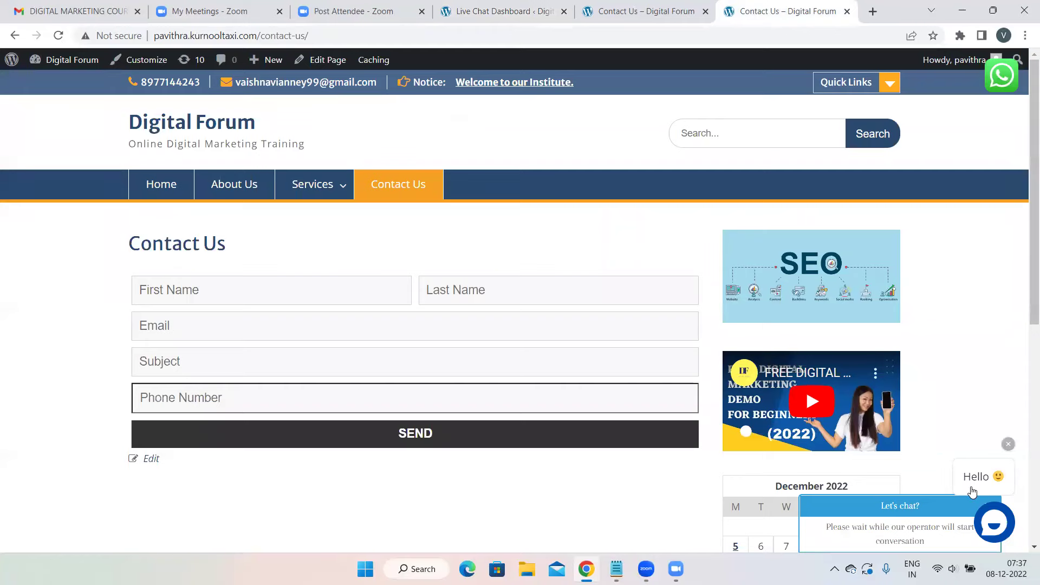
left_click(498, 10)
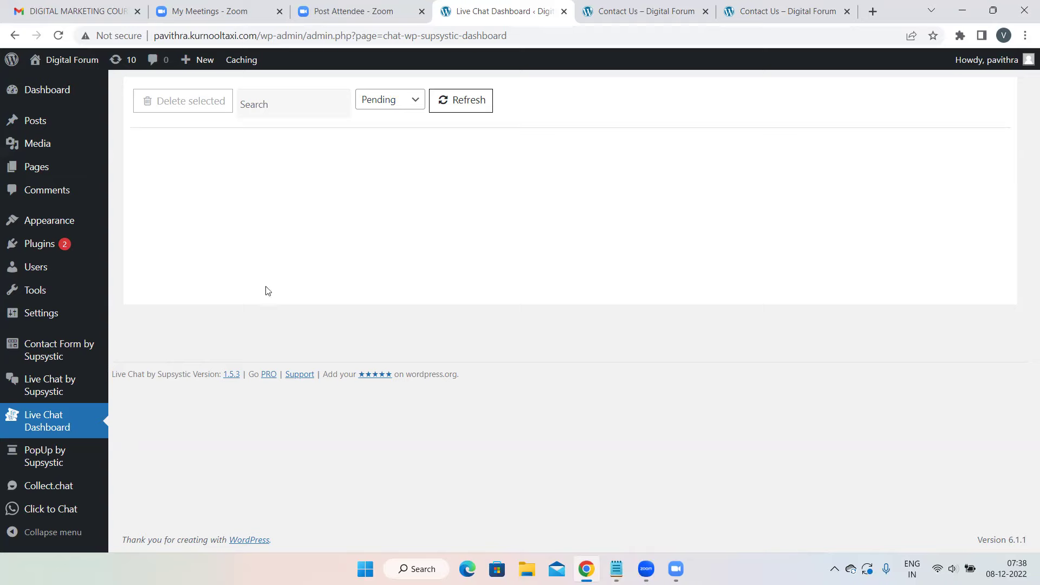
mouse_move(69, 307)
mouse_move(46, 386)
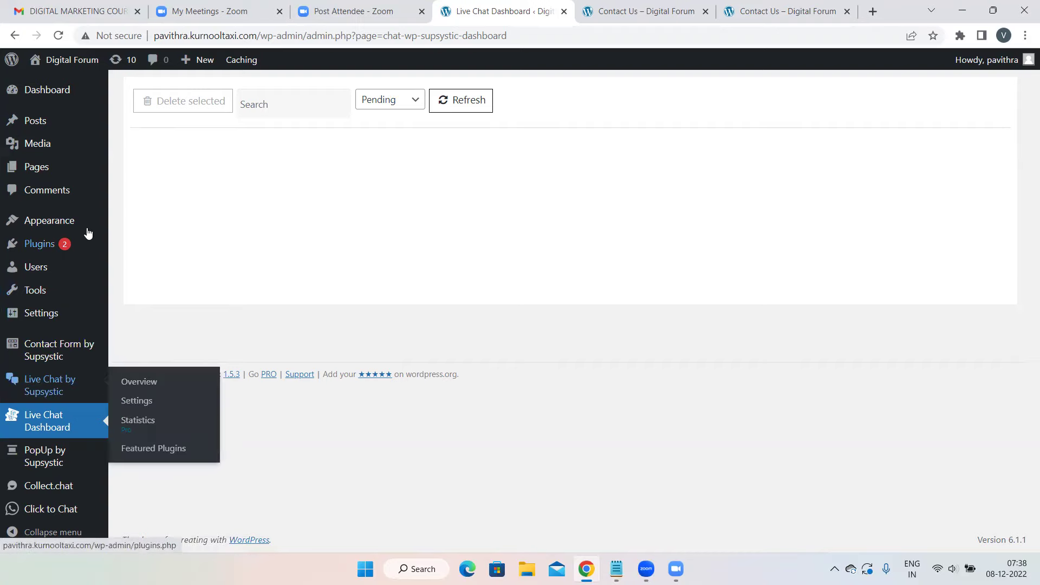
Step: Search the Add Plugins directory for 'Tawk'
mouse_move(40, 246)
left_click(138, 265)
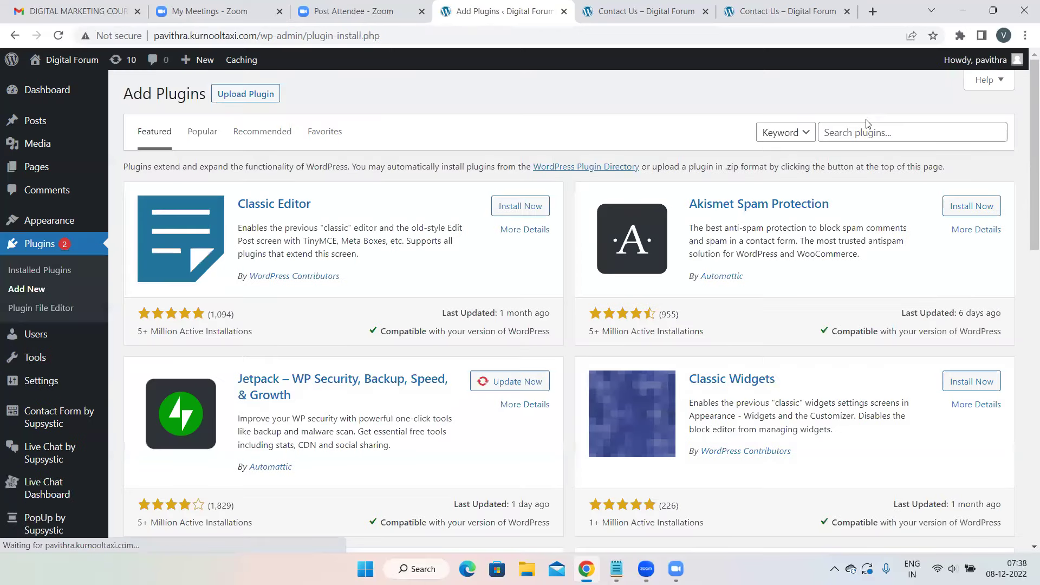
left_click(848, 132)
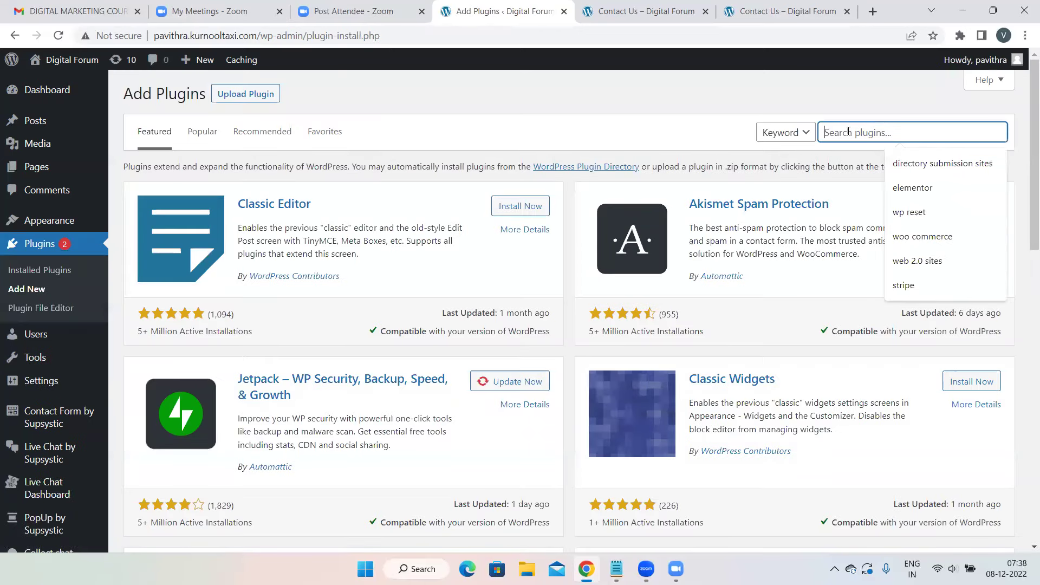
type("Tawk")
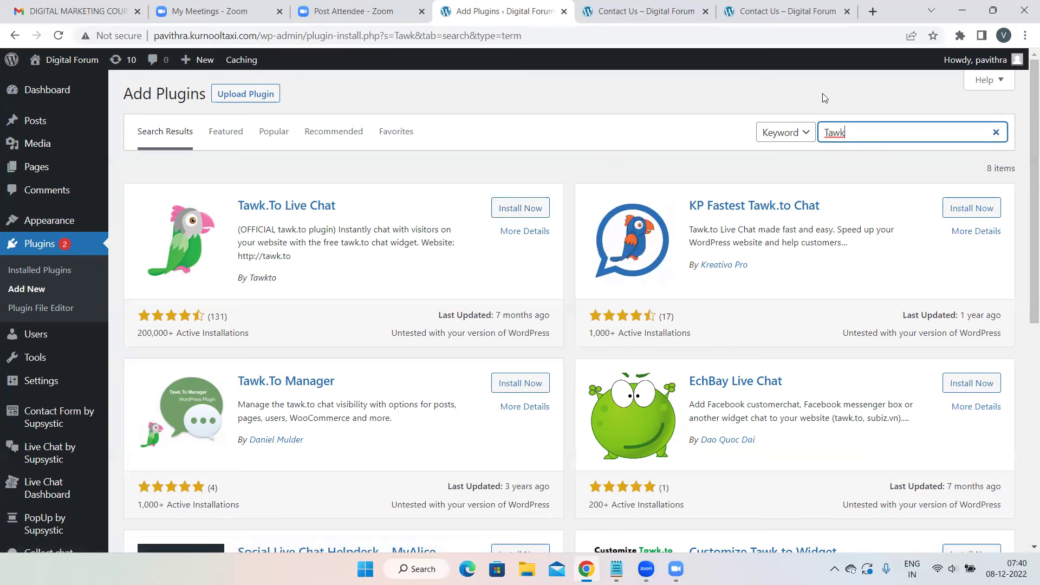
Step: Glance at the live Contact Us page, then change the plugin search from 'Tawk' to 'Translate'
left_click(785, 12)
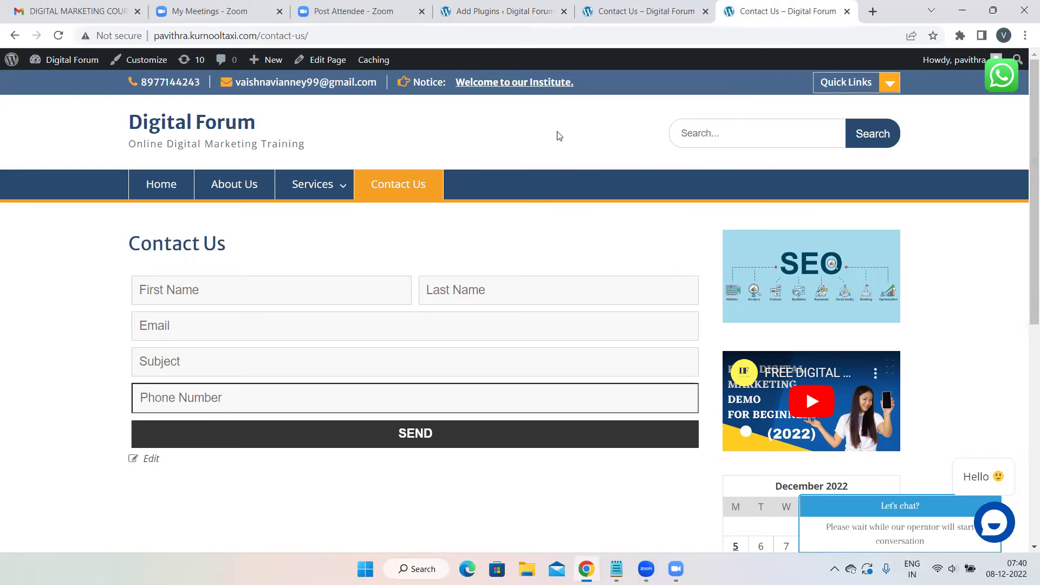
left_click(506, 8)
left_click(851, 132)
key("BackSpace")
key("BackSpace")
key("BackSpace")
type("ranslat")
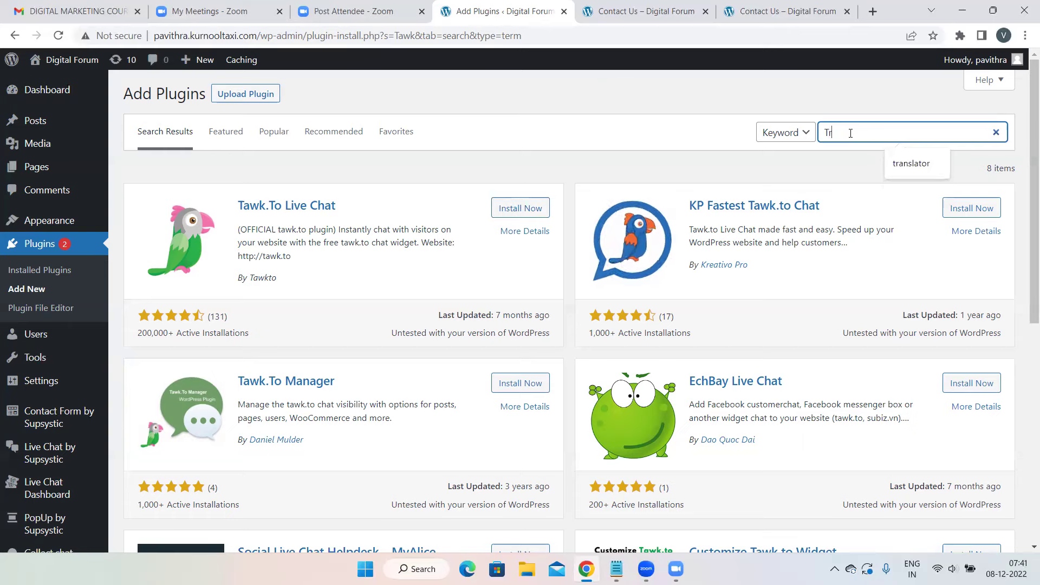
type("e")
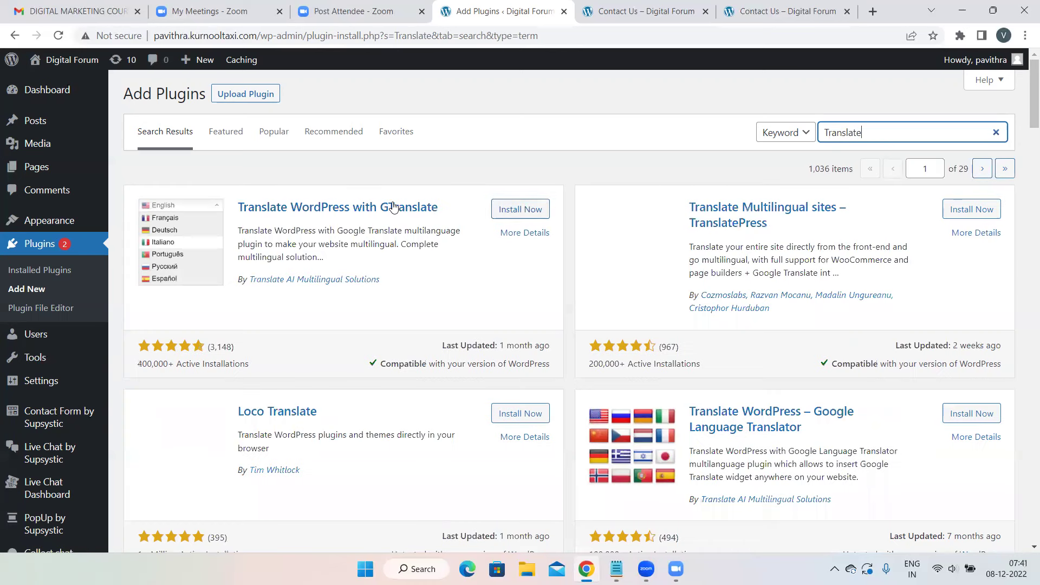
Step: Install Translate WordPress with GTranslate and bring up the Notepad plugin list
left_click(497, 209)
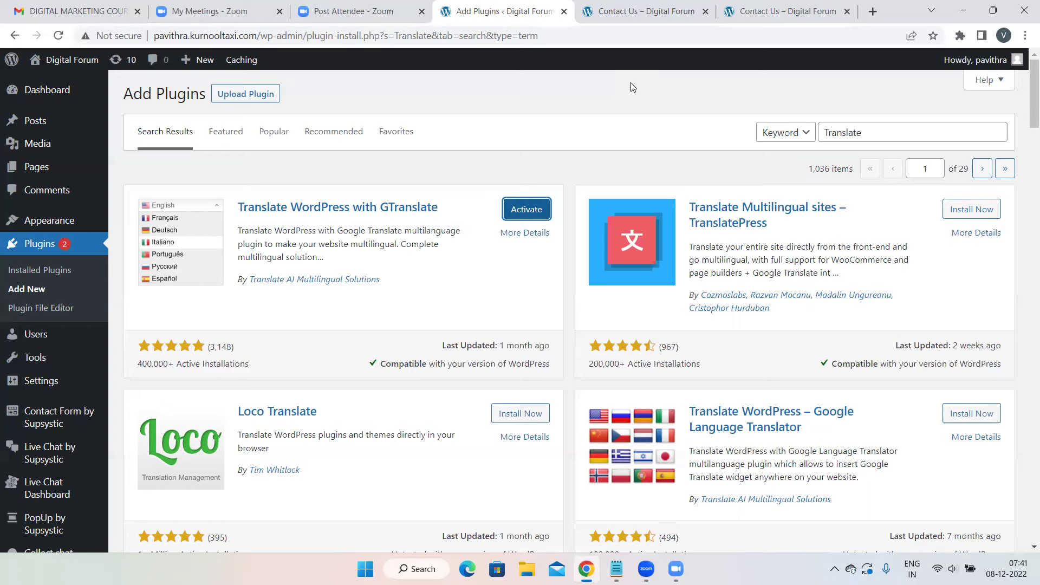
left_click(616, 568)
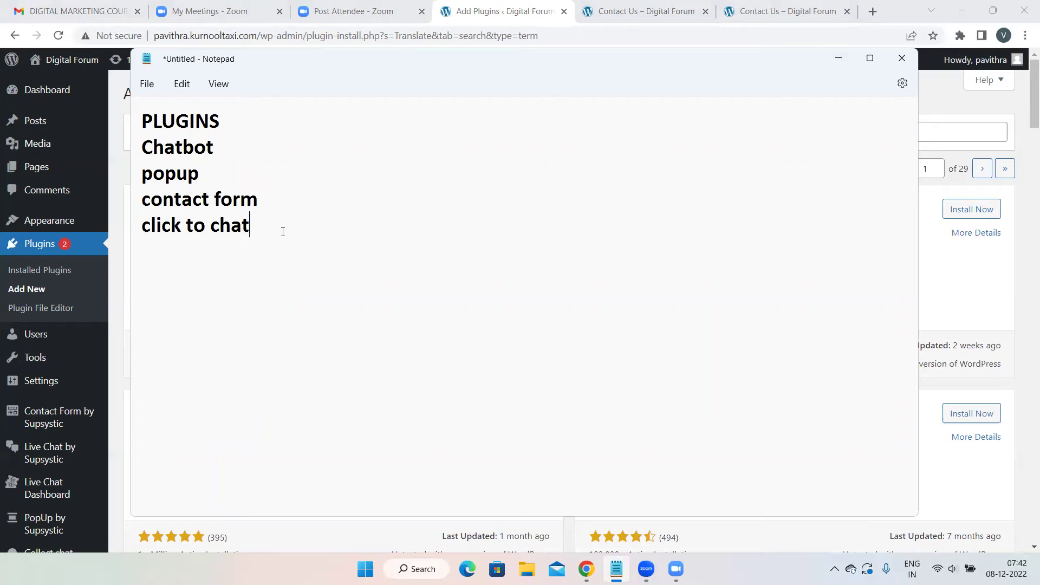
Step: Check the plugin results, then add a 'wp reset' line to the Notepad plugin list
left_click(838, 58)
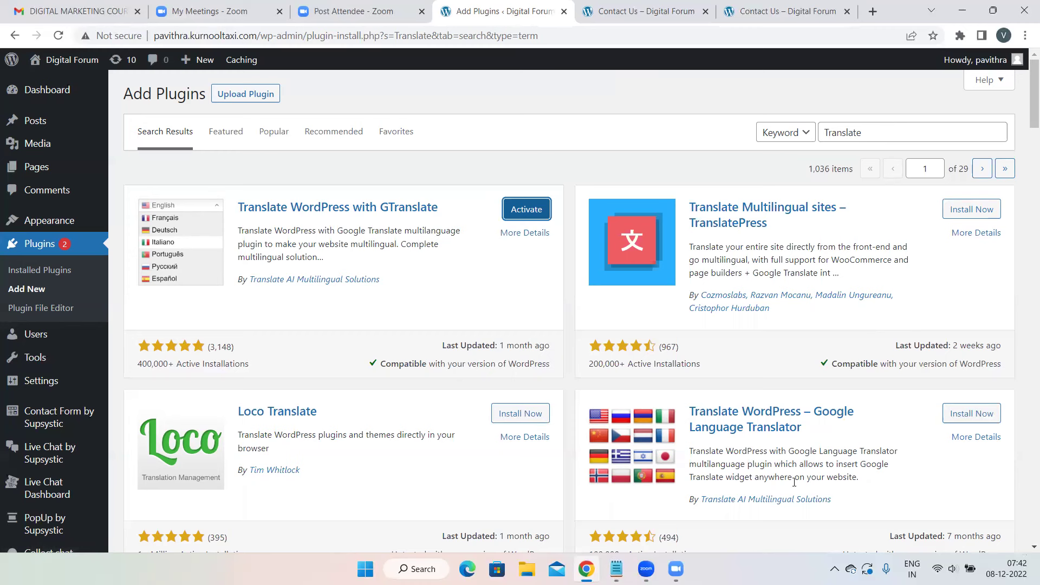
scroll(809, 303, "down", 4)
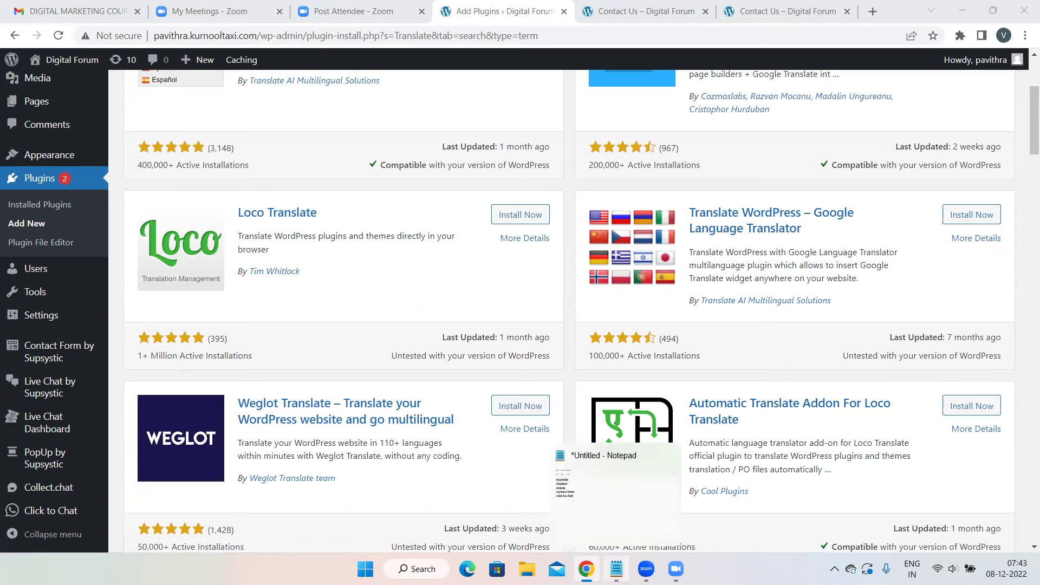
left_click(617, 568)
key("Return")
type("wp ")
type("rd")
key("BackSpace")
type("eset")
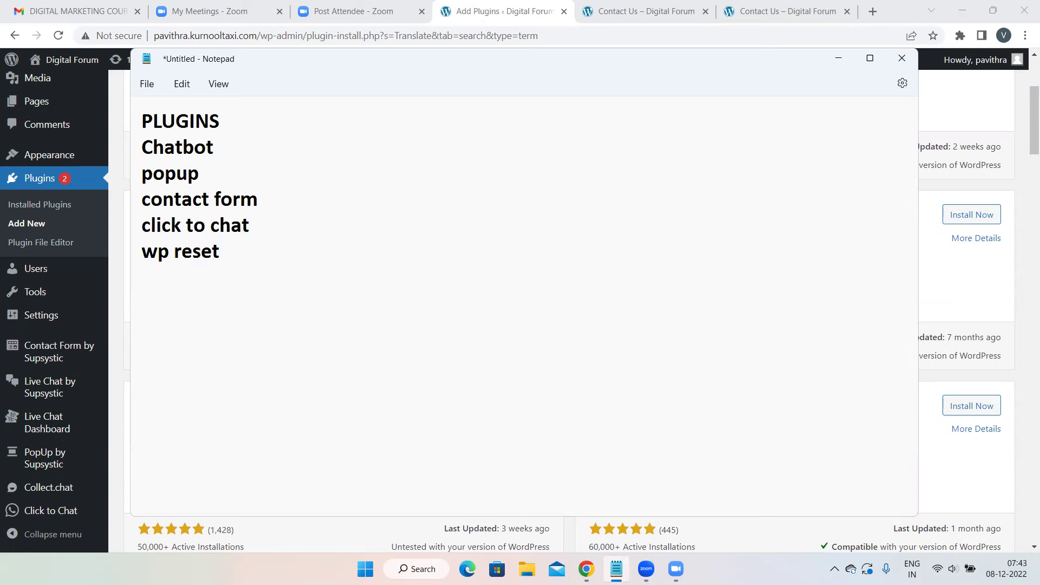
Step: Hide Notepad and open the WP Reset page under Tools
left_click(828, 63)
mouse_move(35, 291)
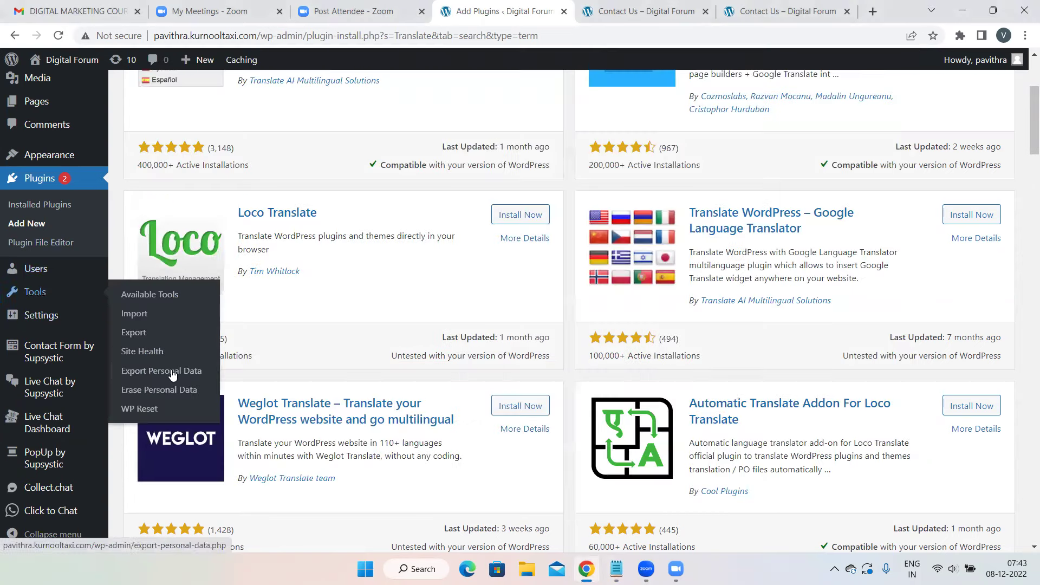
left_click(138, 414)
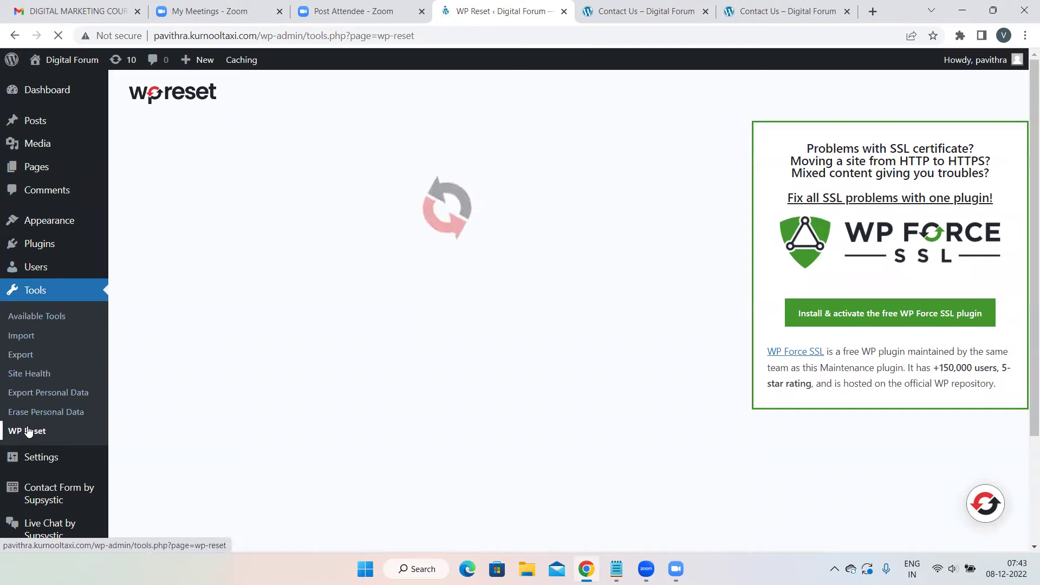
Step: Scroll to Site Reset and enter 'reset' in its confirmation field
scroll(349, 394, "down", 1)
scroll(349, 394, "down", 20)
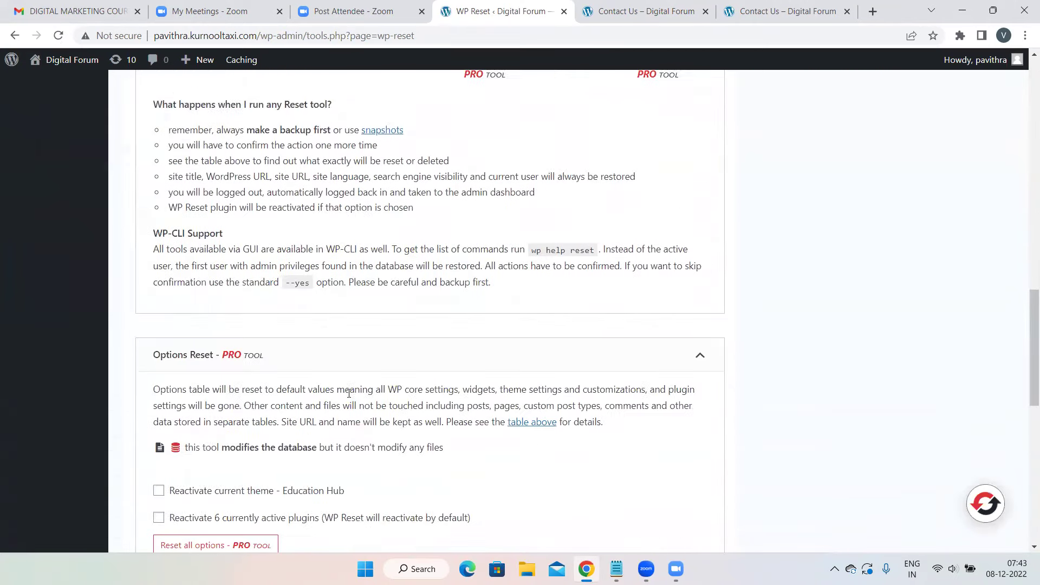
scroll(354, 380, "down", 4)
left_click(232, 269)
type("reset")
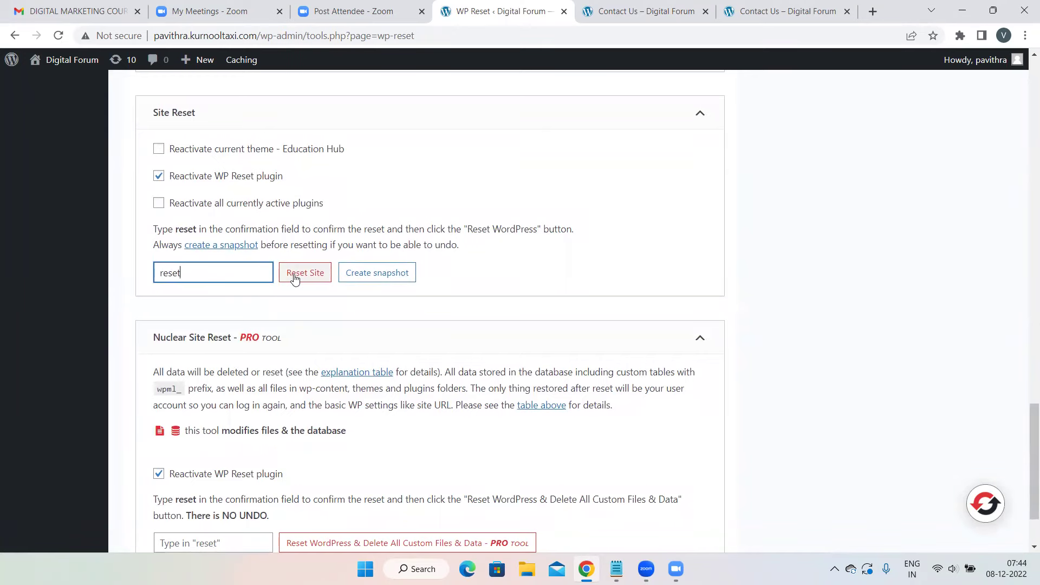
Step: View the live Contact Us and Home pages, then clear the confirmation text and scroll back up
left_click(658, 7)
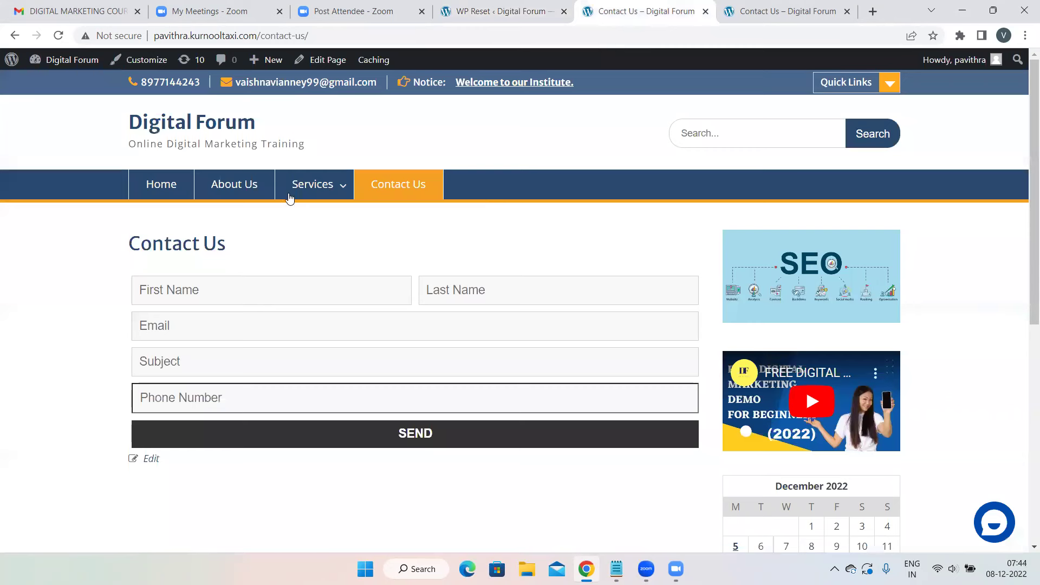
left_click(170, 186)
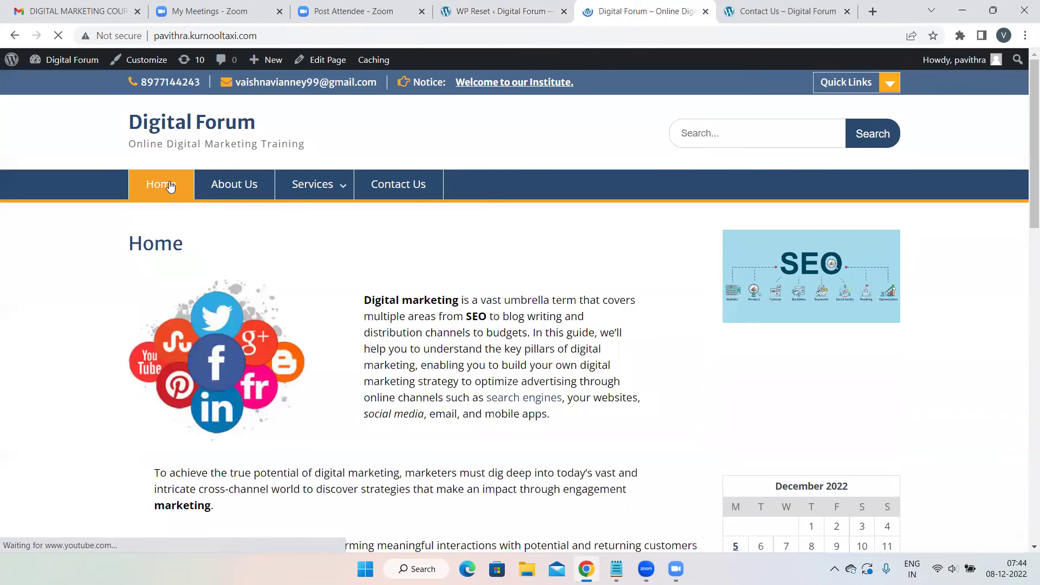
left_click(474, 10)
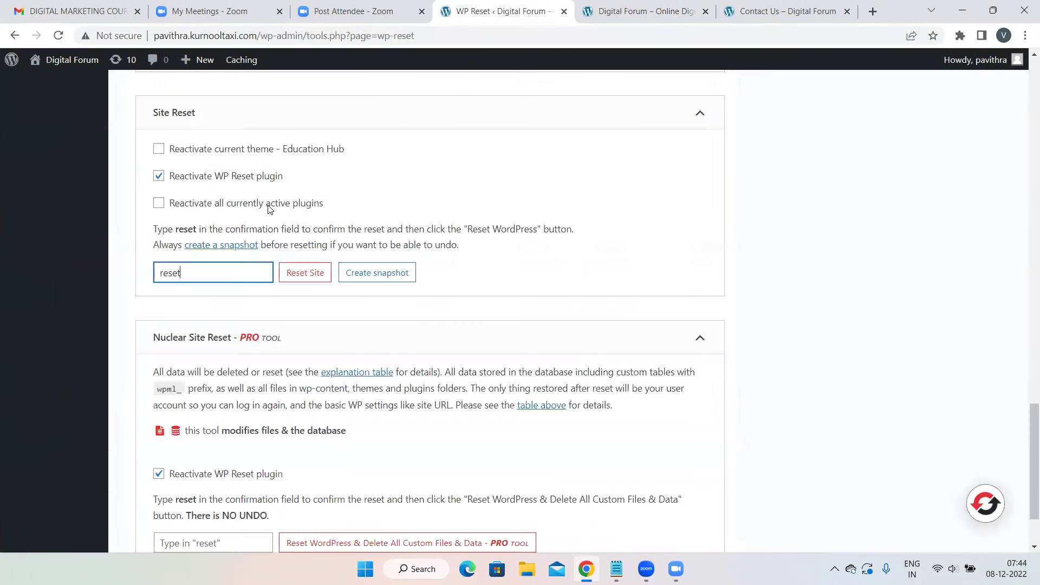
key("BackSpace")
key("BackSpace")
key("BackSpace")
key("BackSpace")
scroll(377, 228, "up", 20)
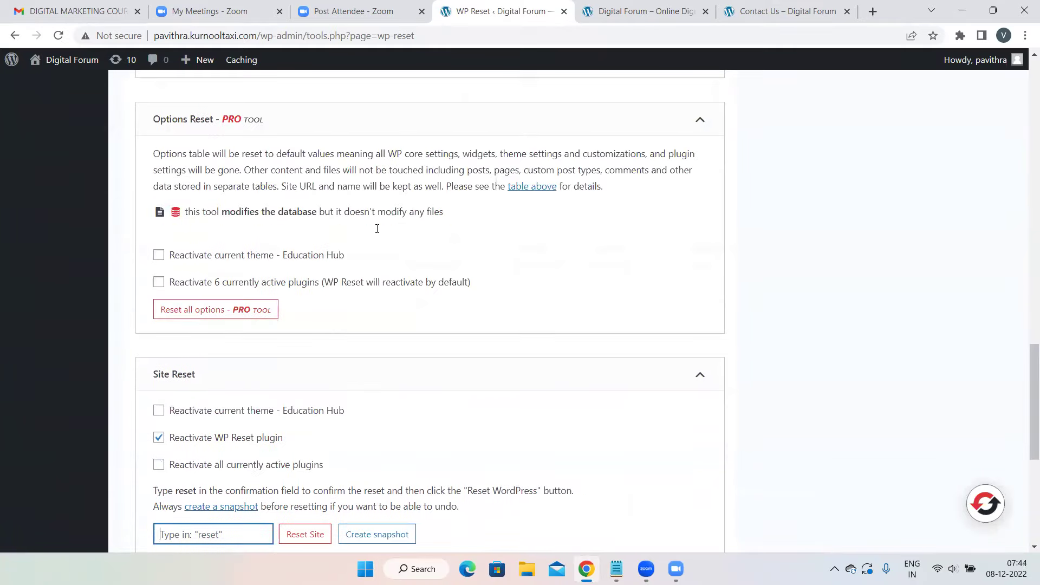
scroll(377, 229, "up", 5)
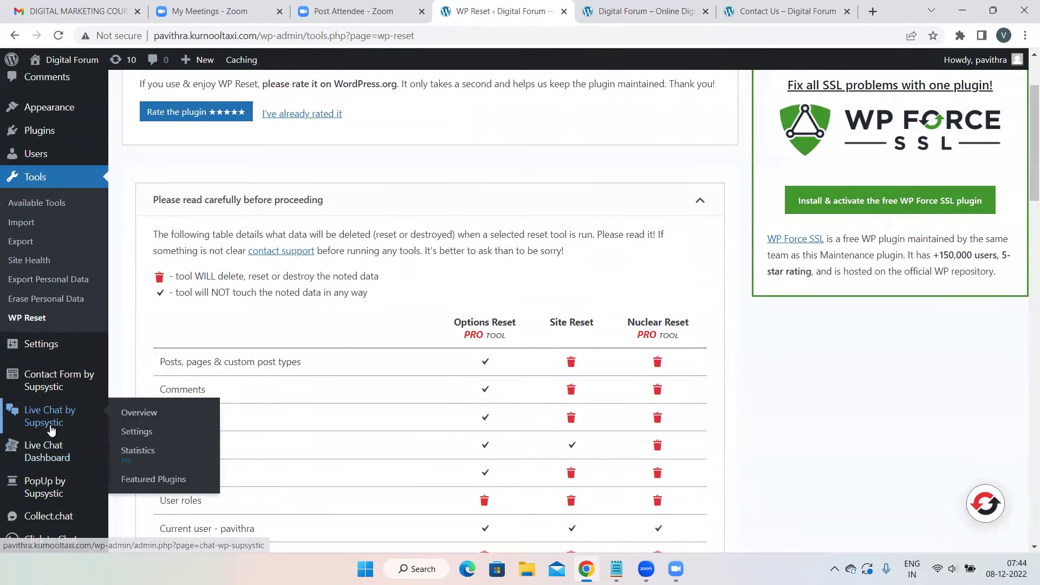
Step: Search the Add Plugins directory for 'wp reset'
mouse_move(49, 130)
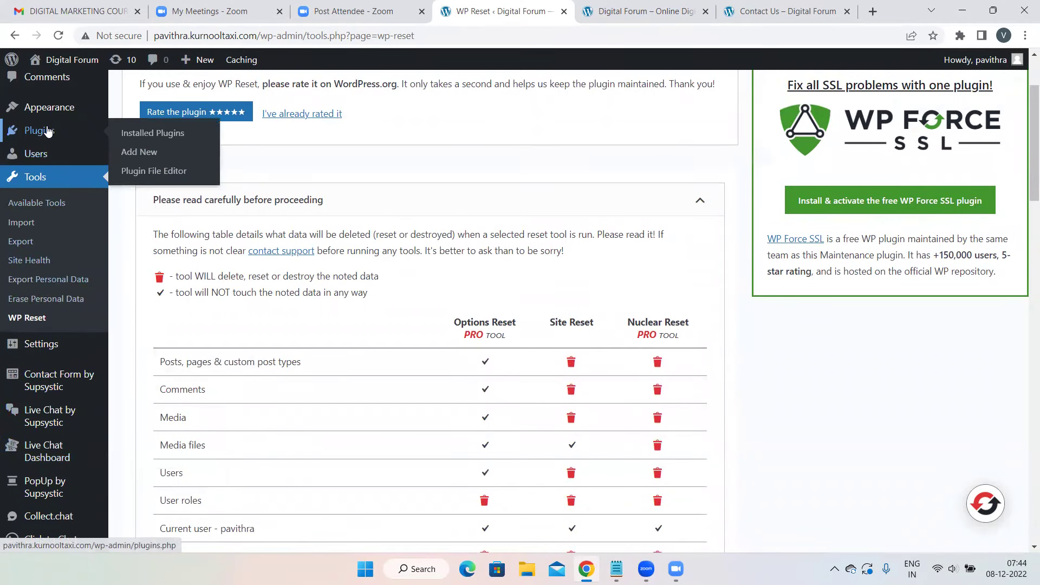
left_click(143, 153)
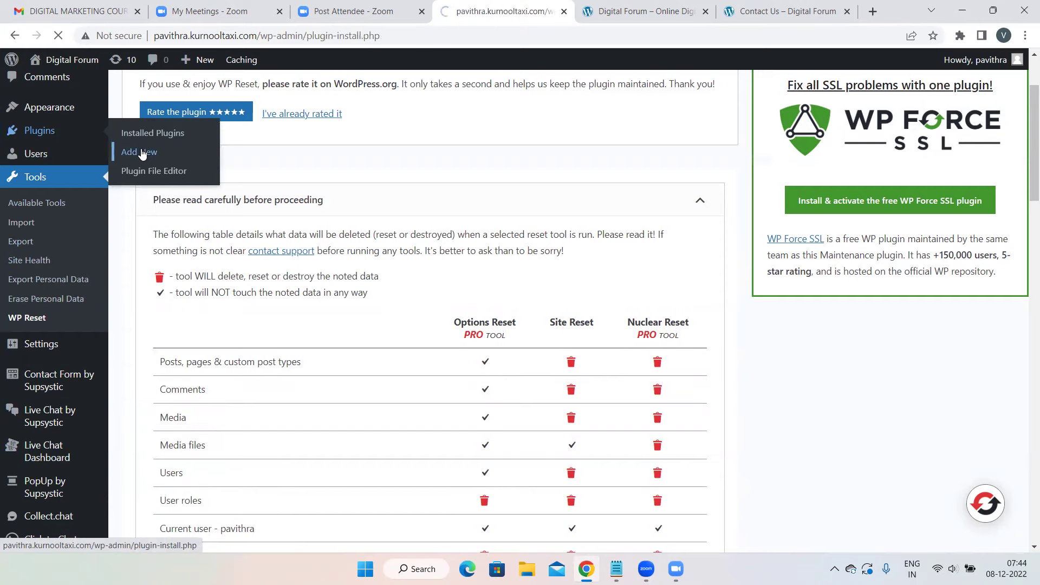
left_click(848, 132)
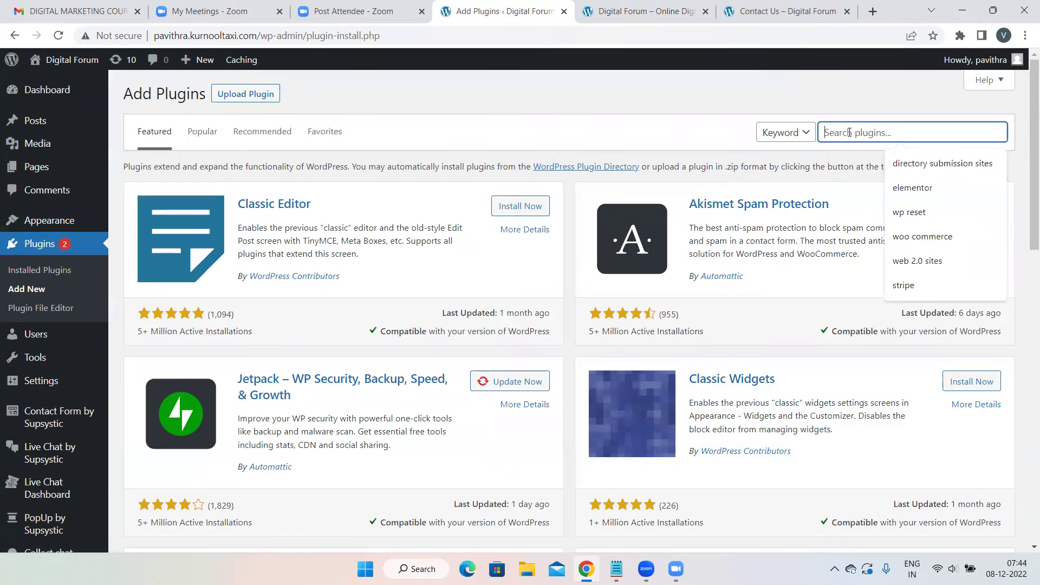
type("wp")
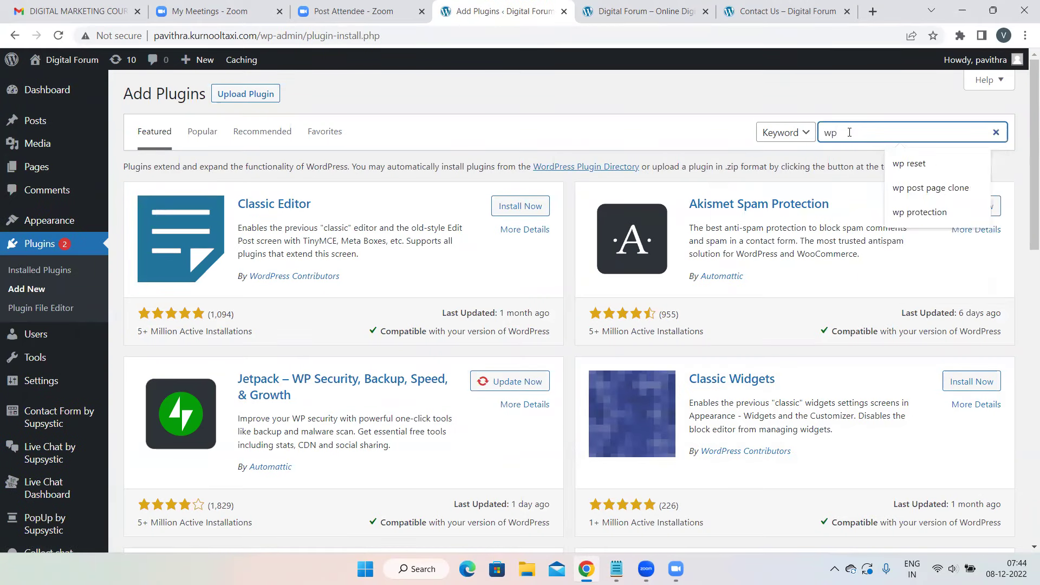
type(" reset")
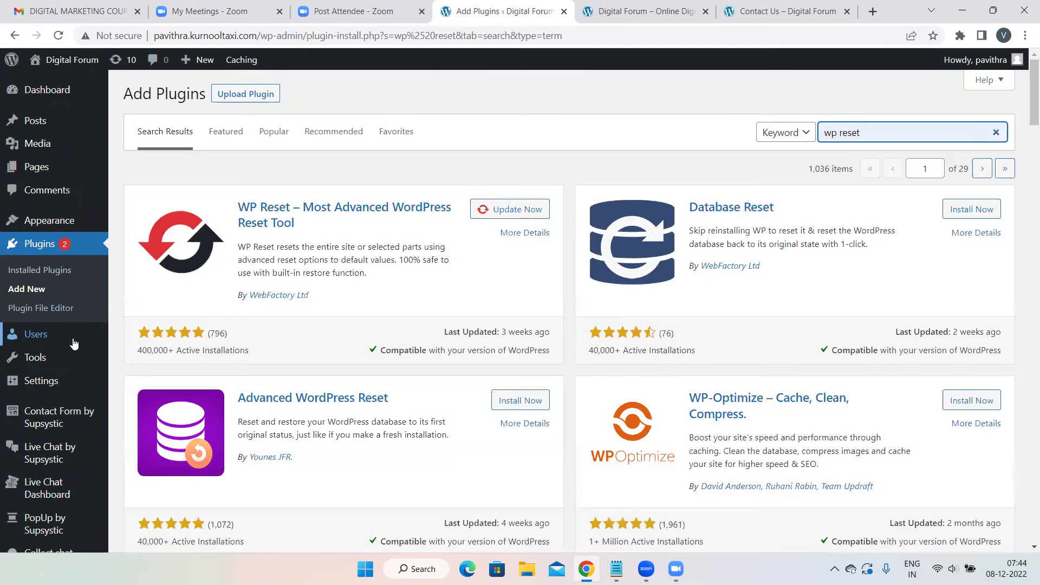
Step: Update the WP Reset plugin to its latest version
mouse_move(45, 367)
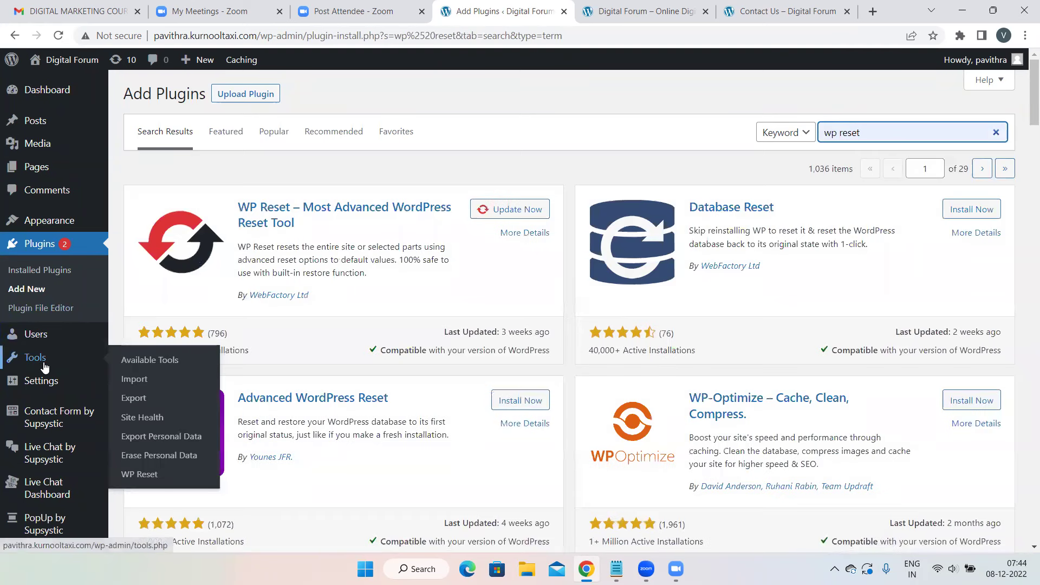
scroll(54, 439, "down", 3)
scroll(56, 440, "up", 2)
left_click(498, 141)
mouse_move(69, 329)
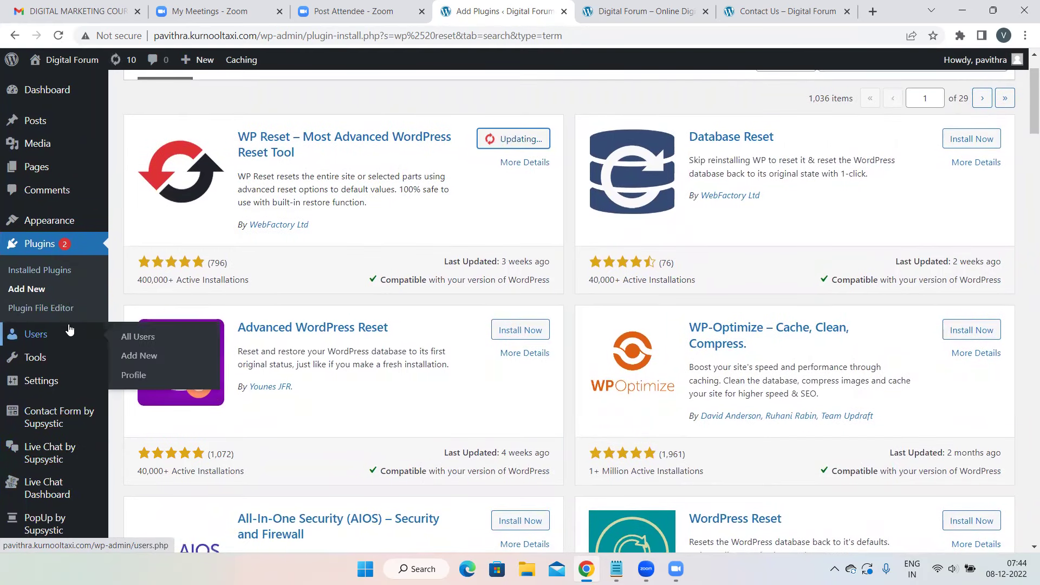
mouse_move(35, 359)
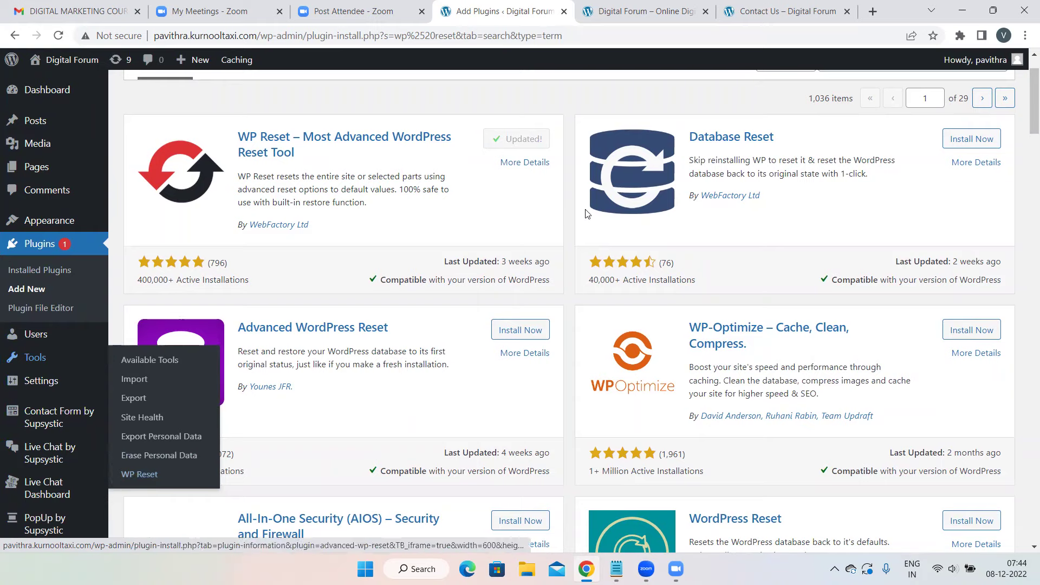
scroll(558, 216, "up", 2)
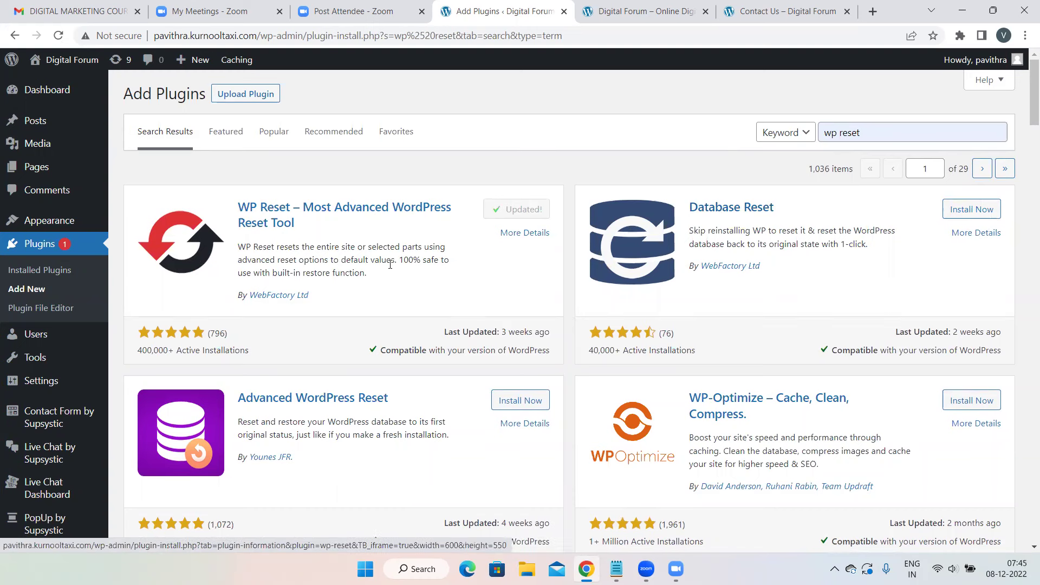
mouse_move(44, 357)
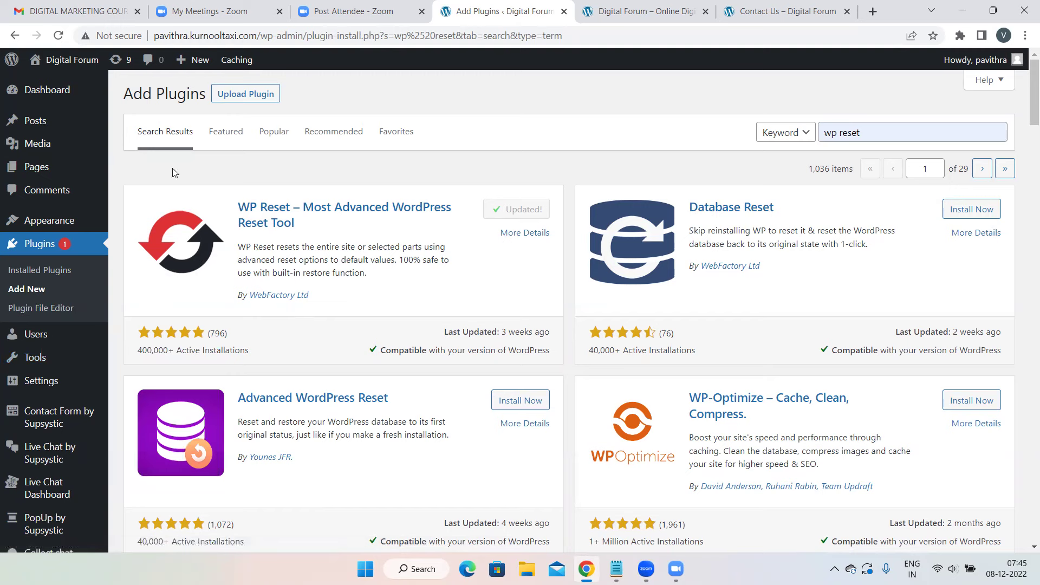
Step: Reload the 'wp reset' results to confirm WP Reset now shows as Active
left_click(59, 36)
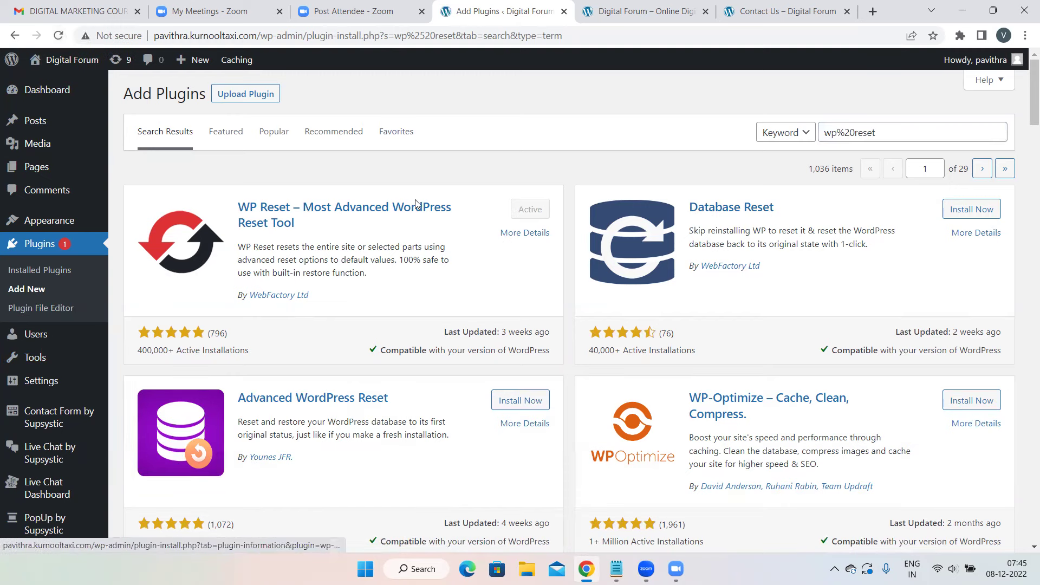
scroll(233, 257, "down", 2)
scroll(233, 256, "up", 2)
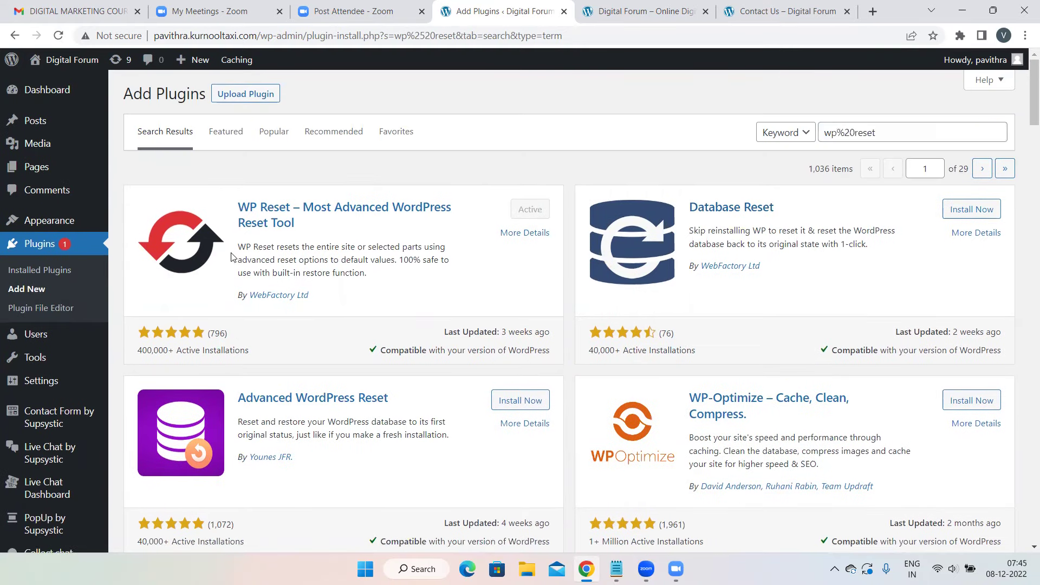
scroll(233, 256, "down", 1)
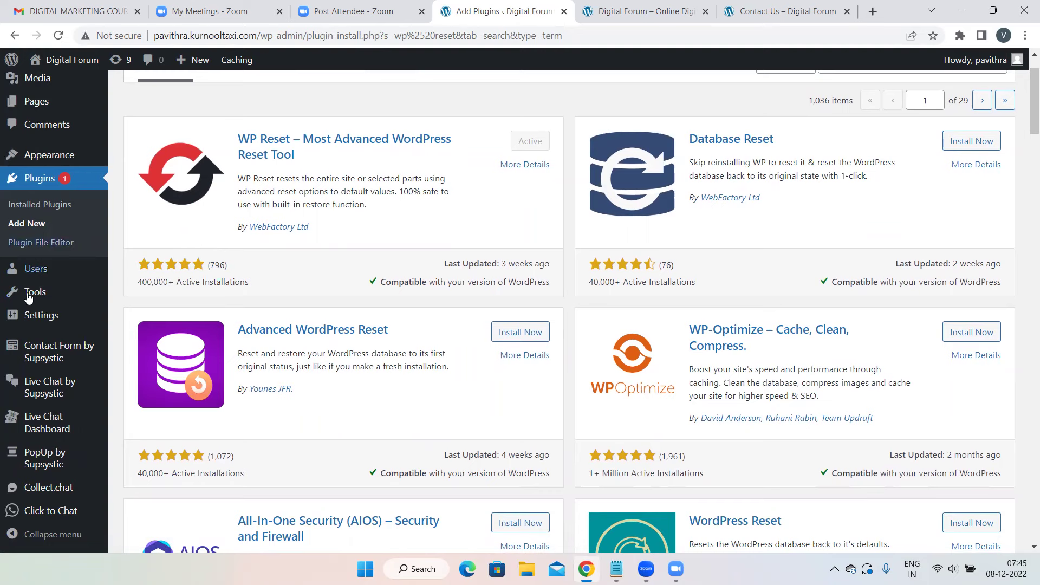
mouse_move(45, 293)
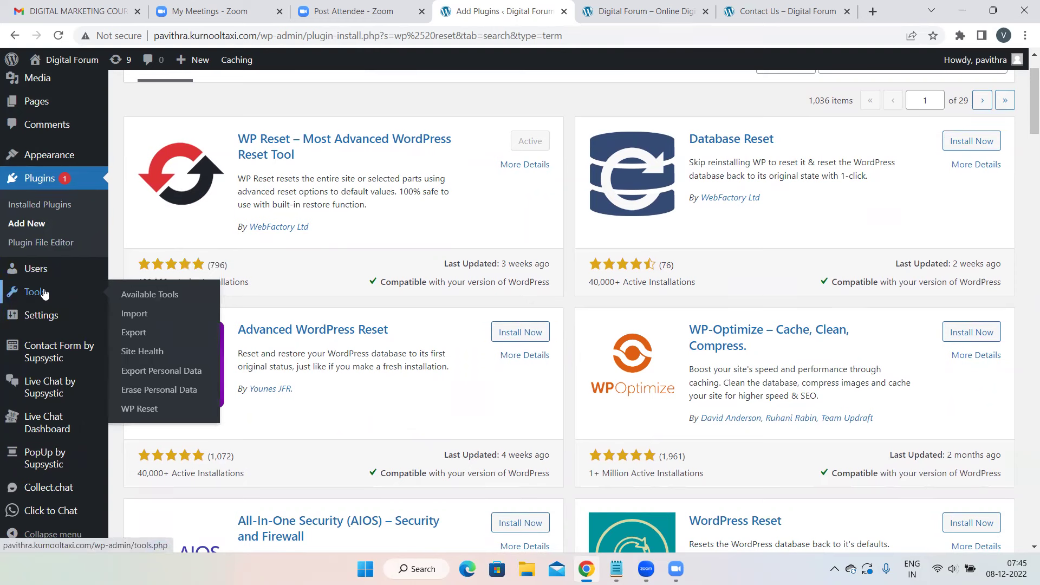
scroll(45, 293, "up", 2)
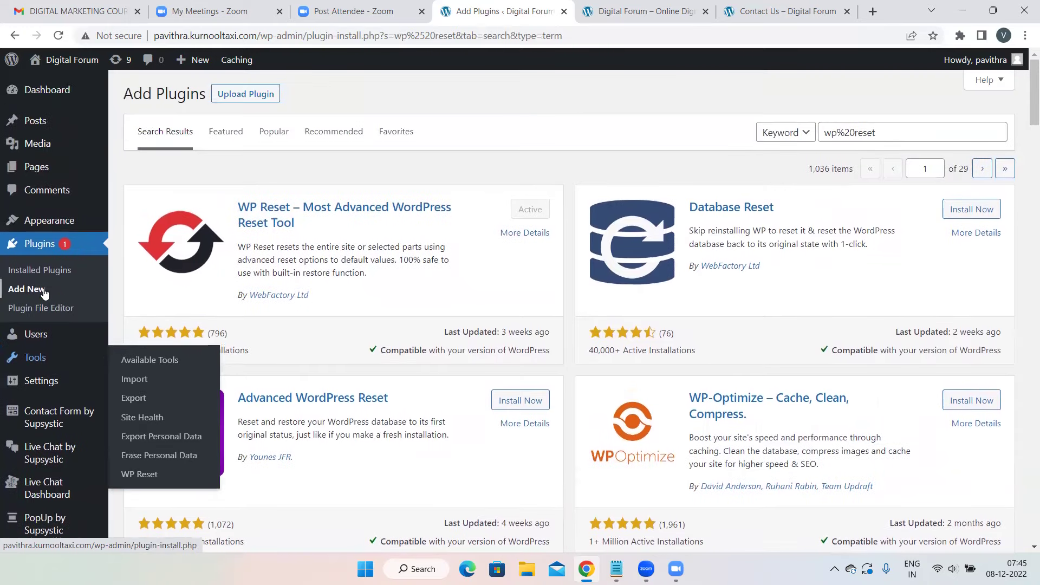
Step: Deactivate Click to Chat under Installed Plugins, then delete it and confirm removing its data
left_click(39, 245)
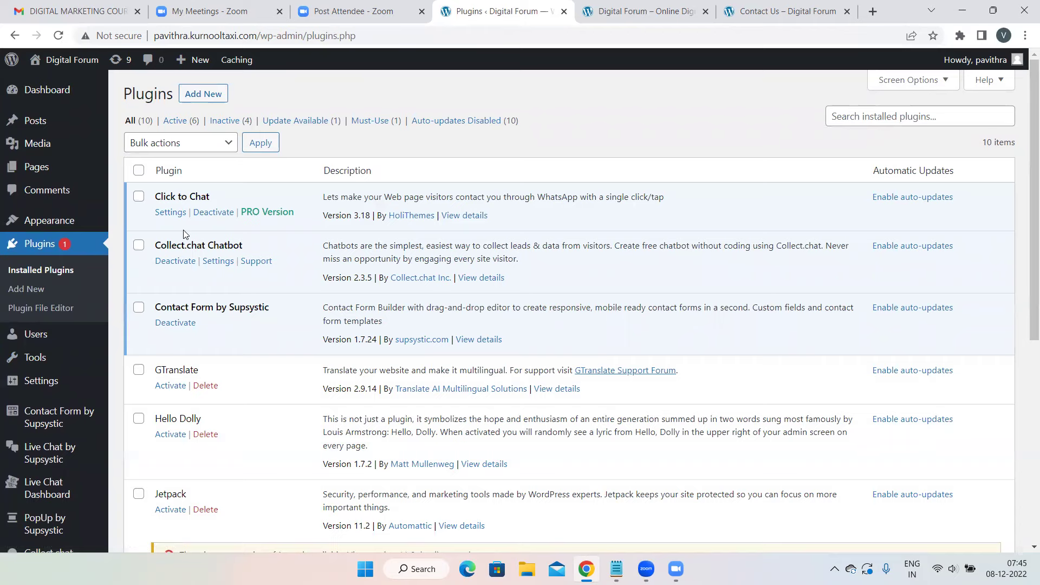
scroll(247, 247, "down", 1)
scroll(246, 248, "down", 1)
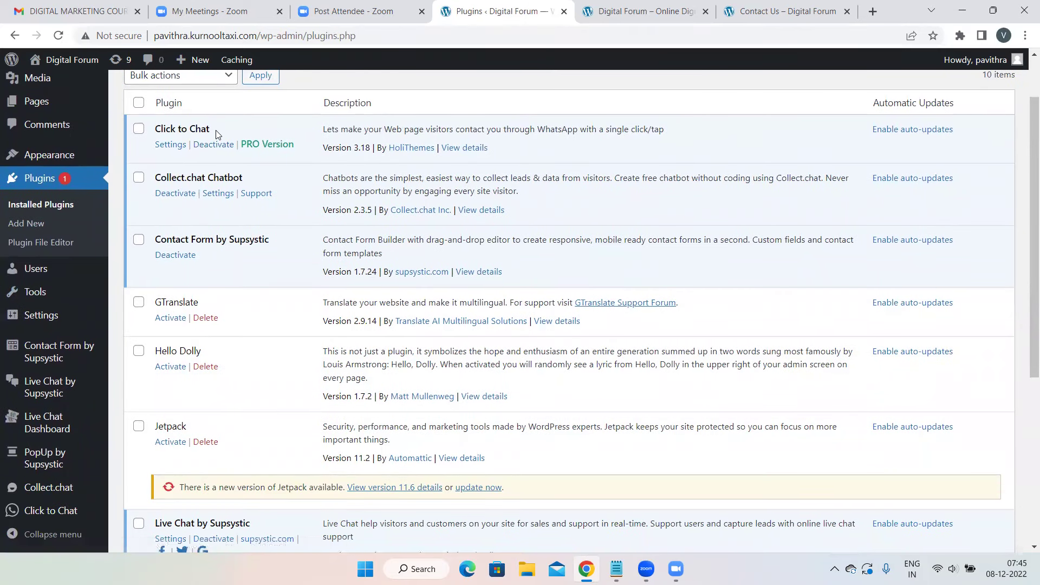
left_click(214, 144)
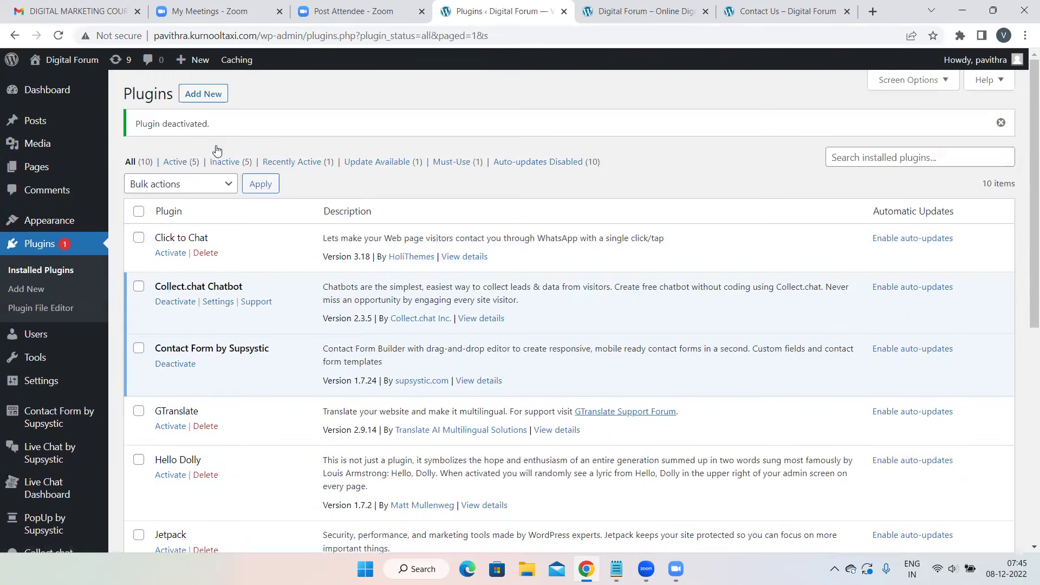
left_click(209, 253)
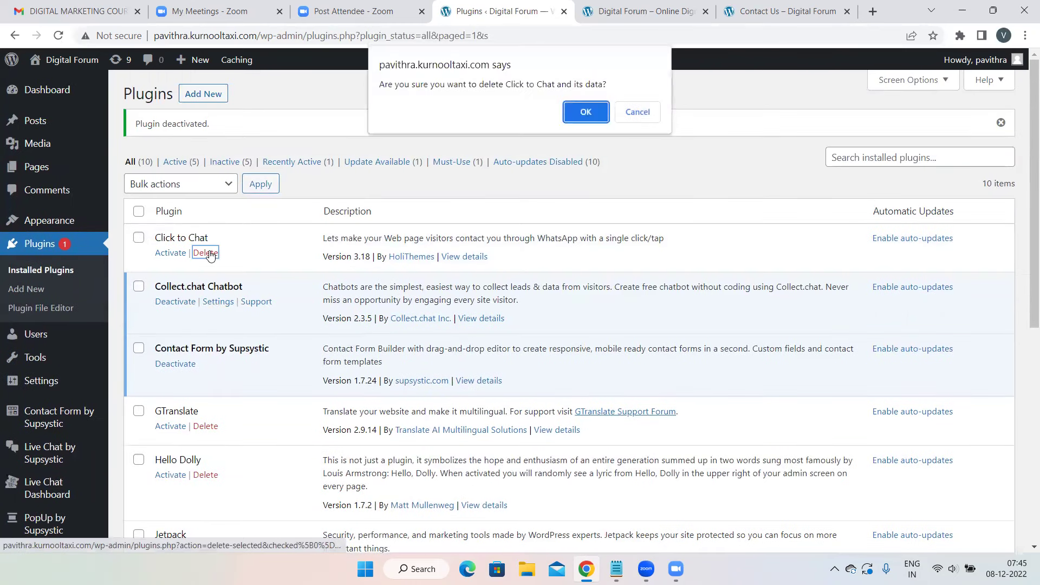
left_click(580, 113)
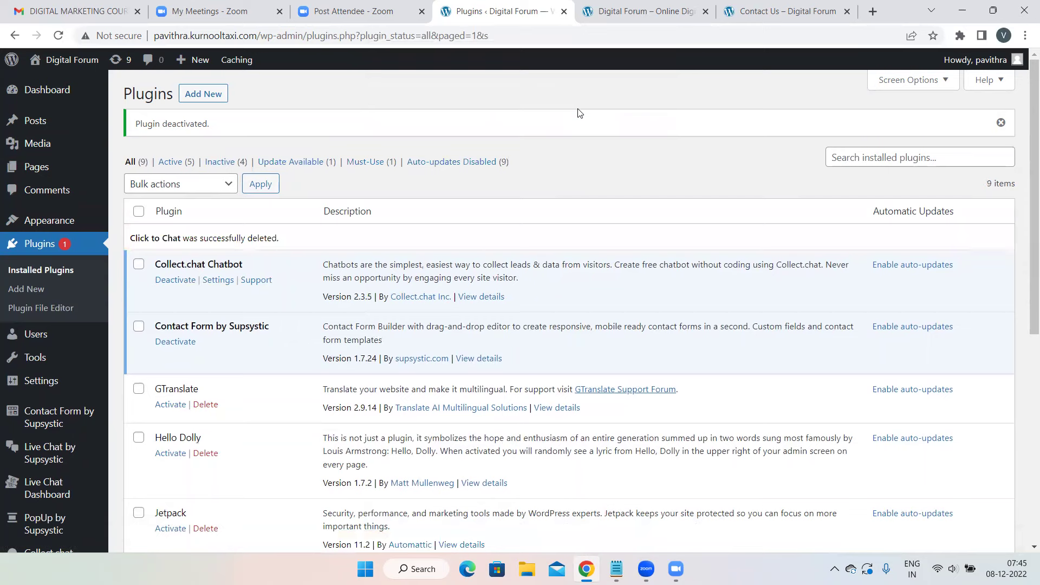
left_click(821, 8)
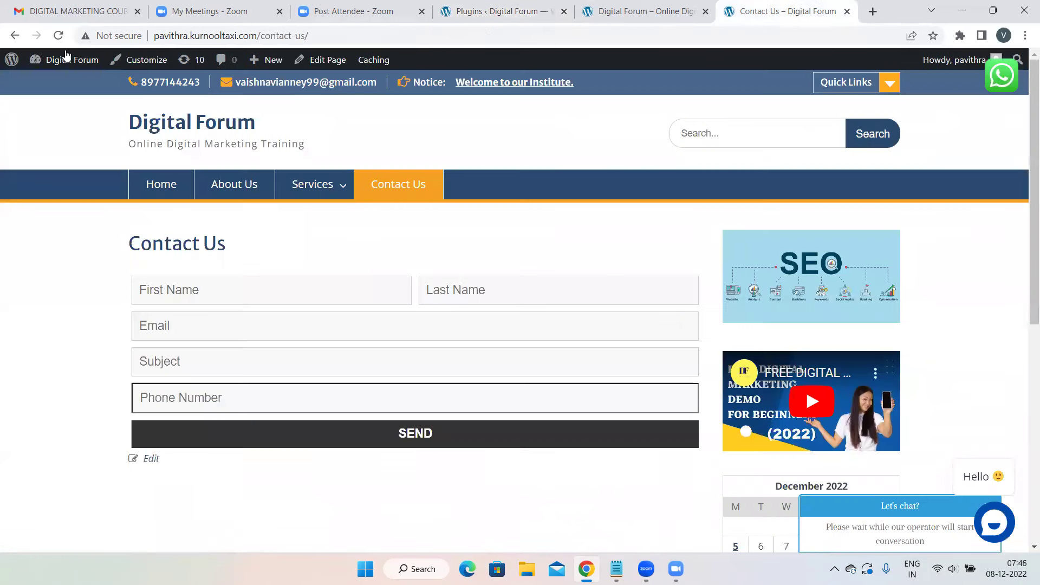
left_click(59, 36)
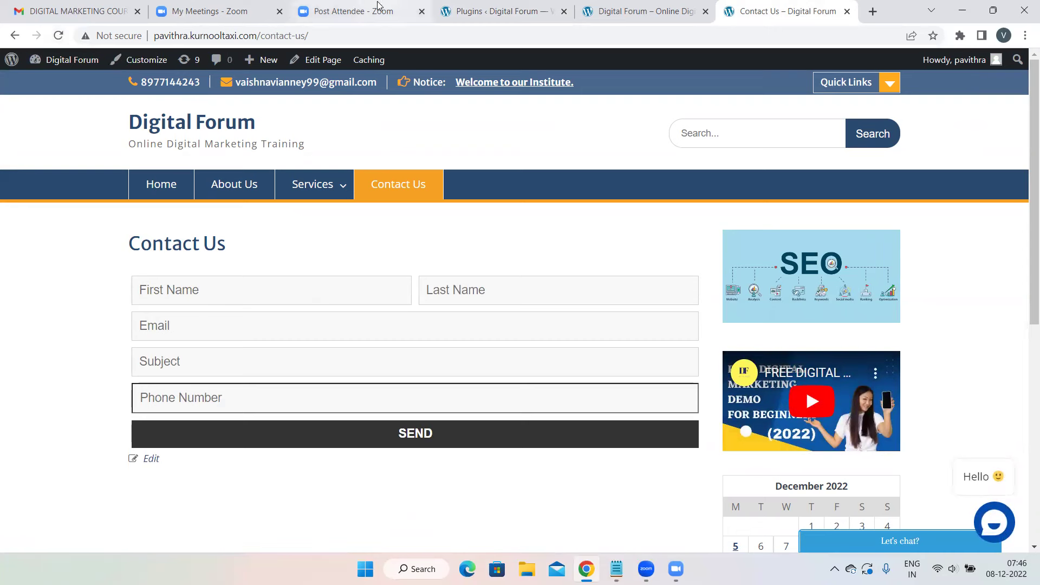
left_click(491, 11)
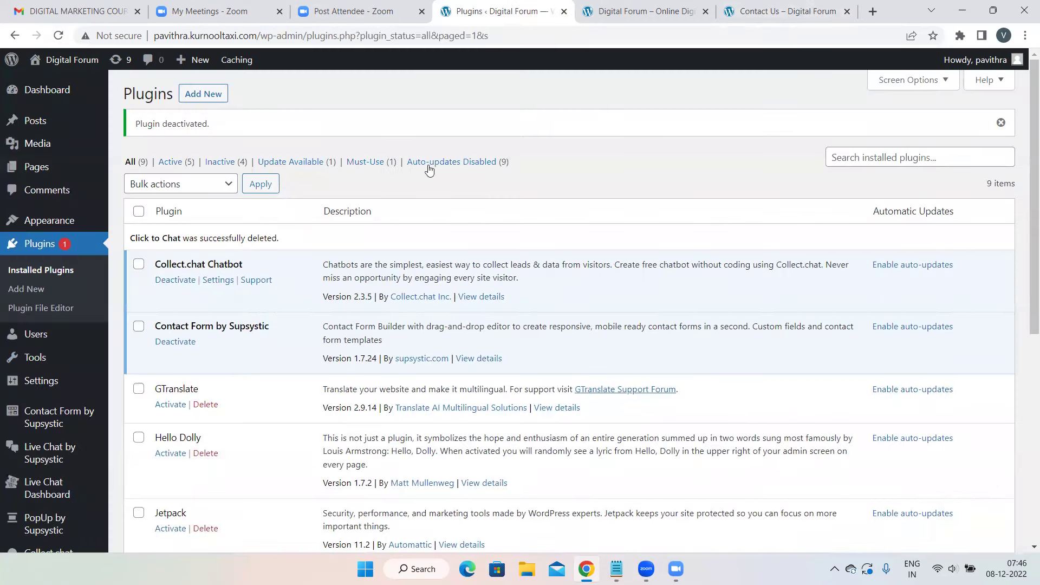
scroll(466, 214, "down", 1)
scroll(466, 214, "down", 1)
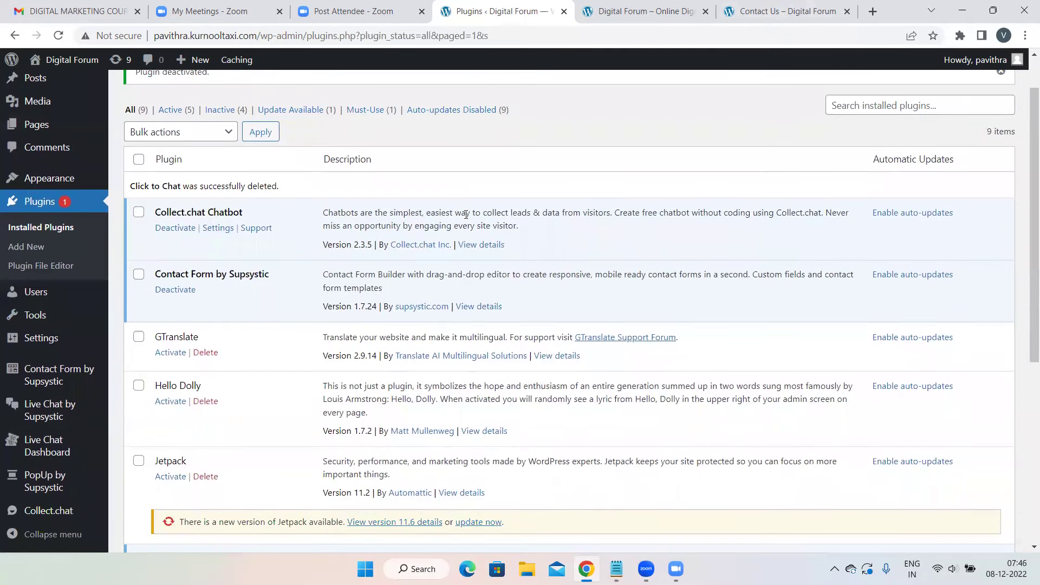